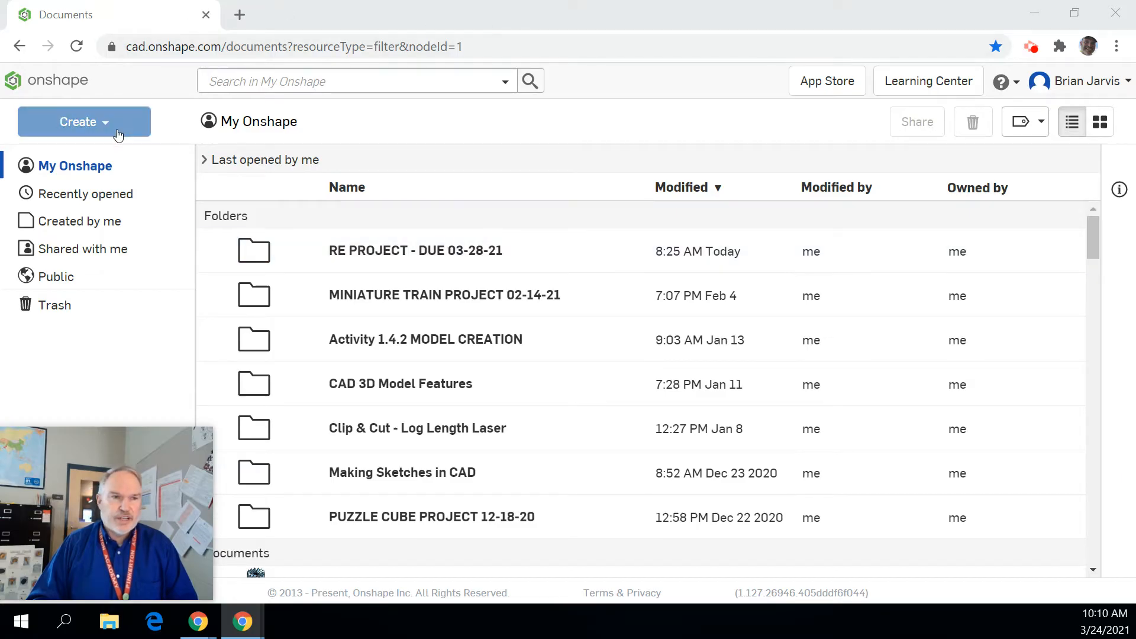
Open the RE PROJECT - DUE 03-28-21 folder and look through its car part documents
left_click(44, 80)
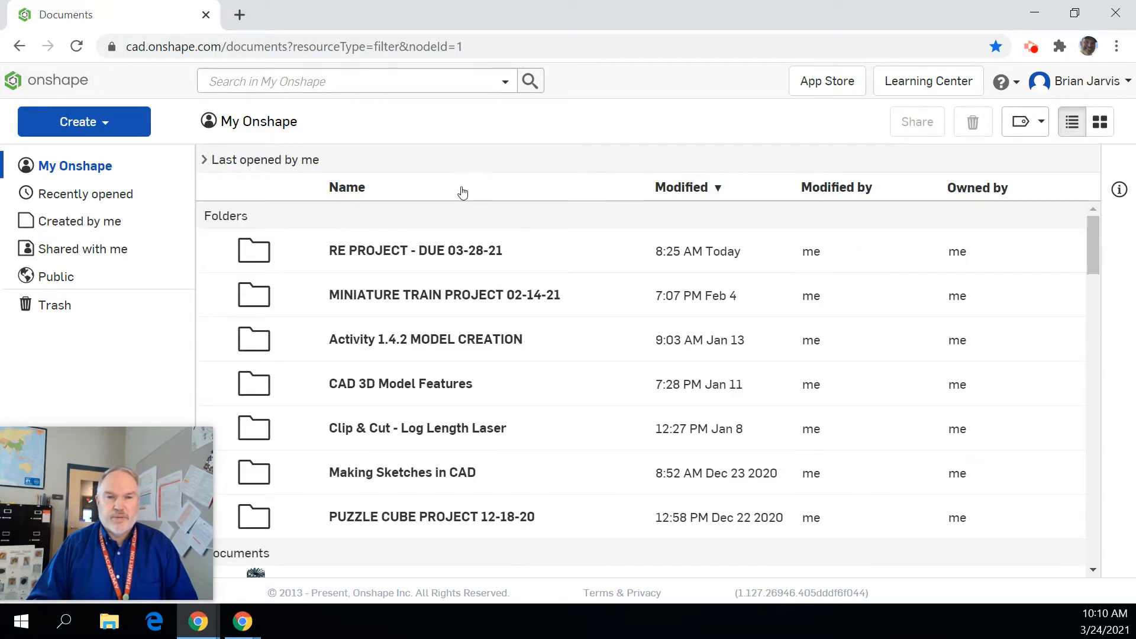
left_click(386, 252)
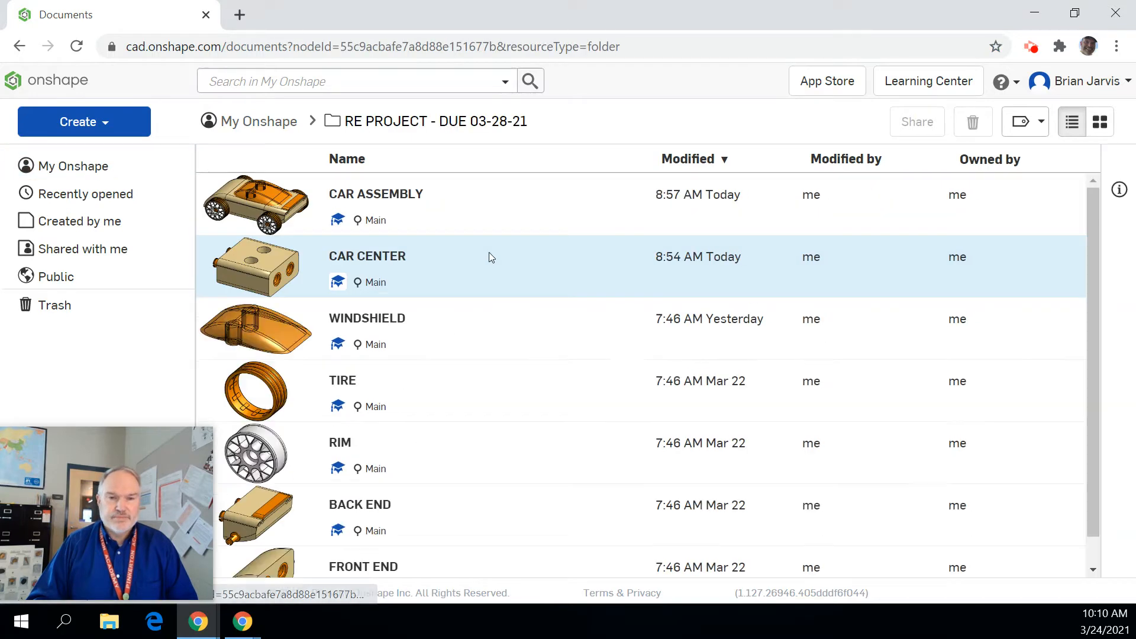
scroll(532, 256, "down", 1)
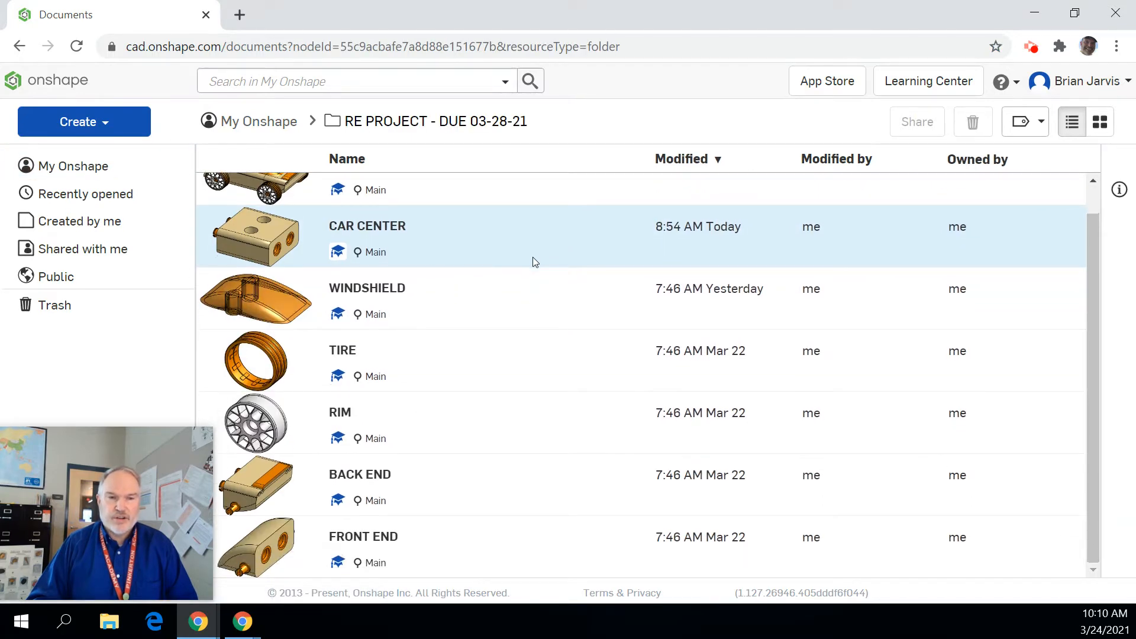
scroll(533, 257, "up", 1)
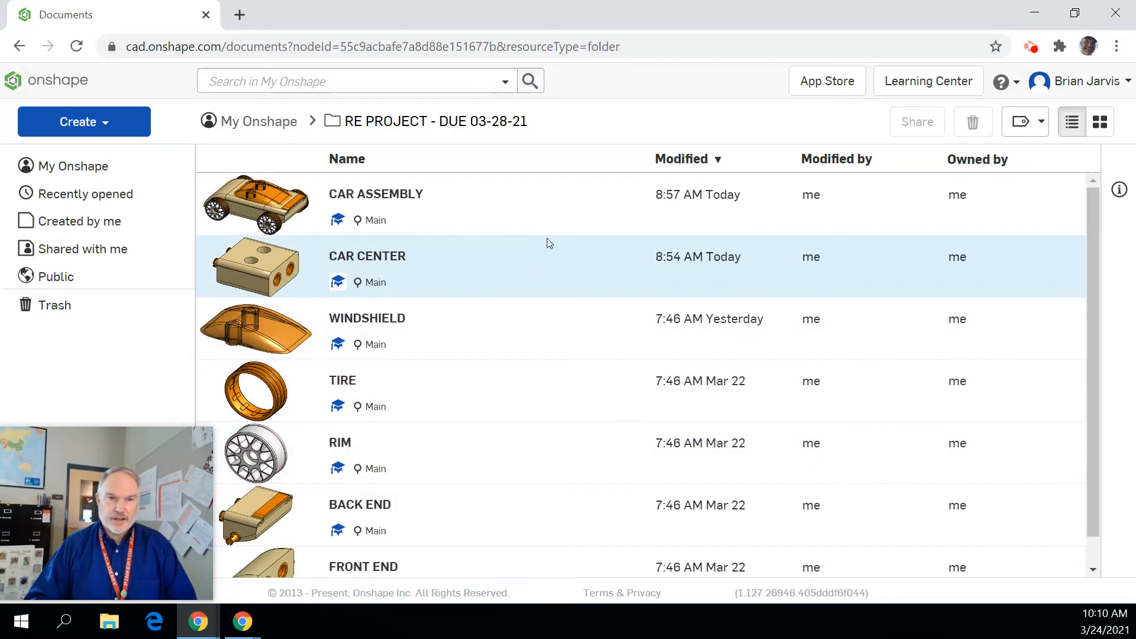
Create a new document in this folder named FINAL ASSEMBLY, followed by a hyphen and the owner's surname
left_click(136, 121)
left_click(99, 154)
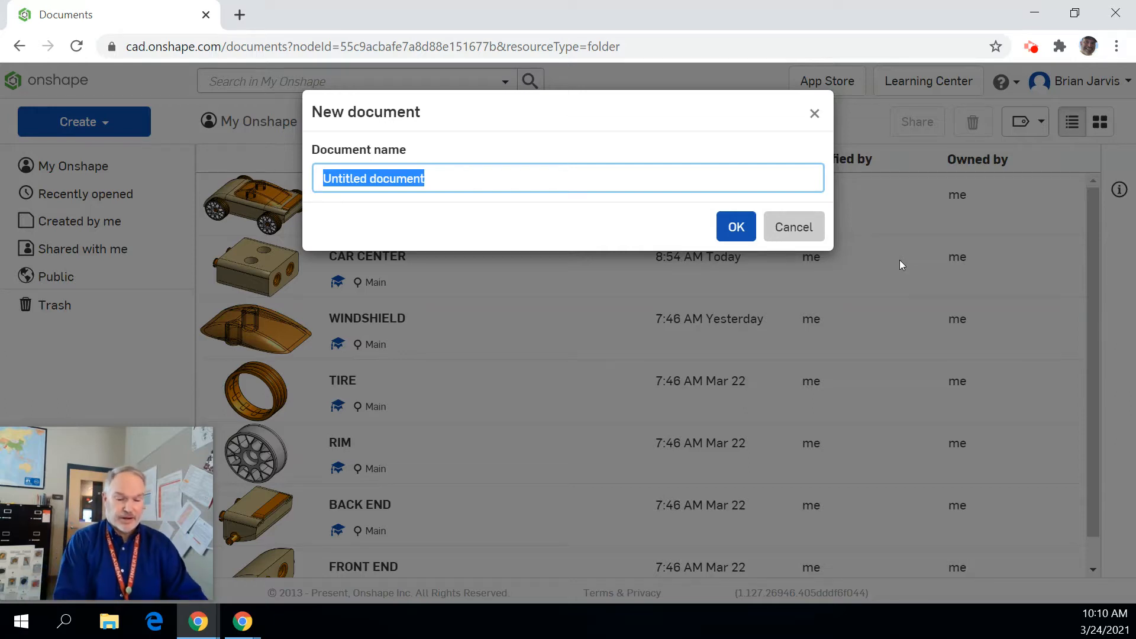
key("BackSpace")
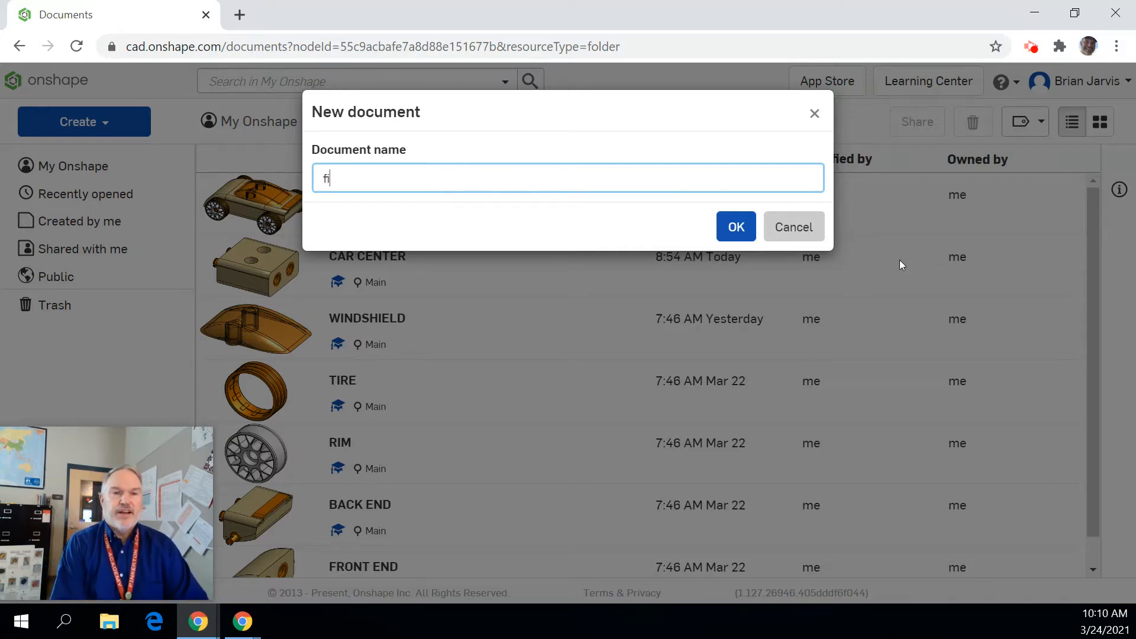
type("FINAL ASS")
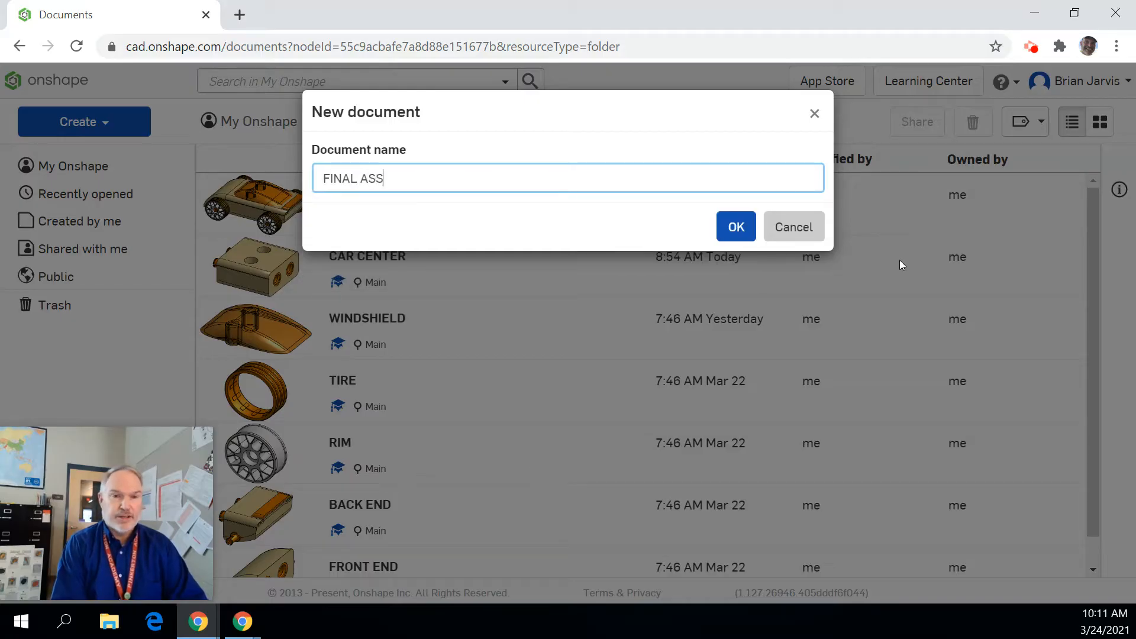
type("EMBLY")
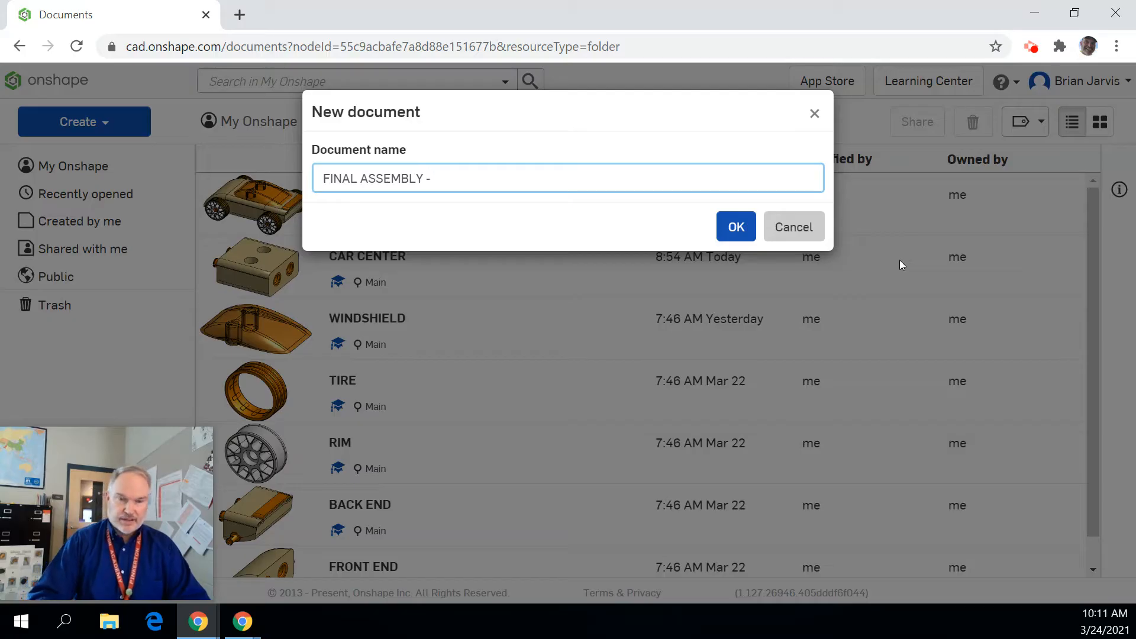
type(" - JARVIS")
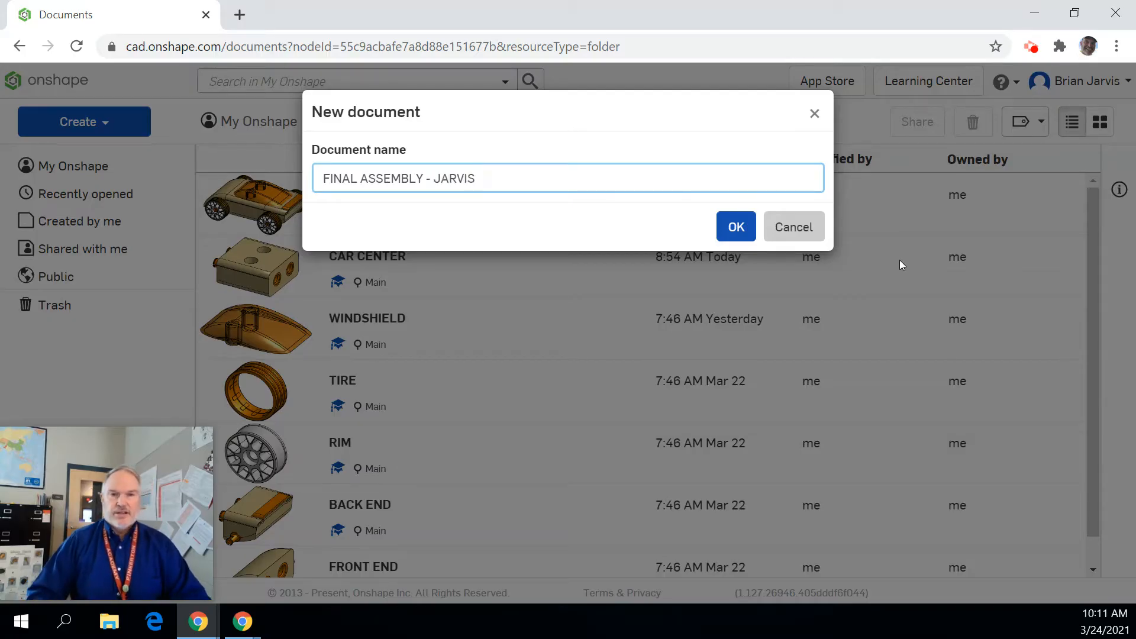
left_click(735, 226)
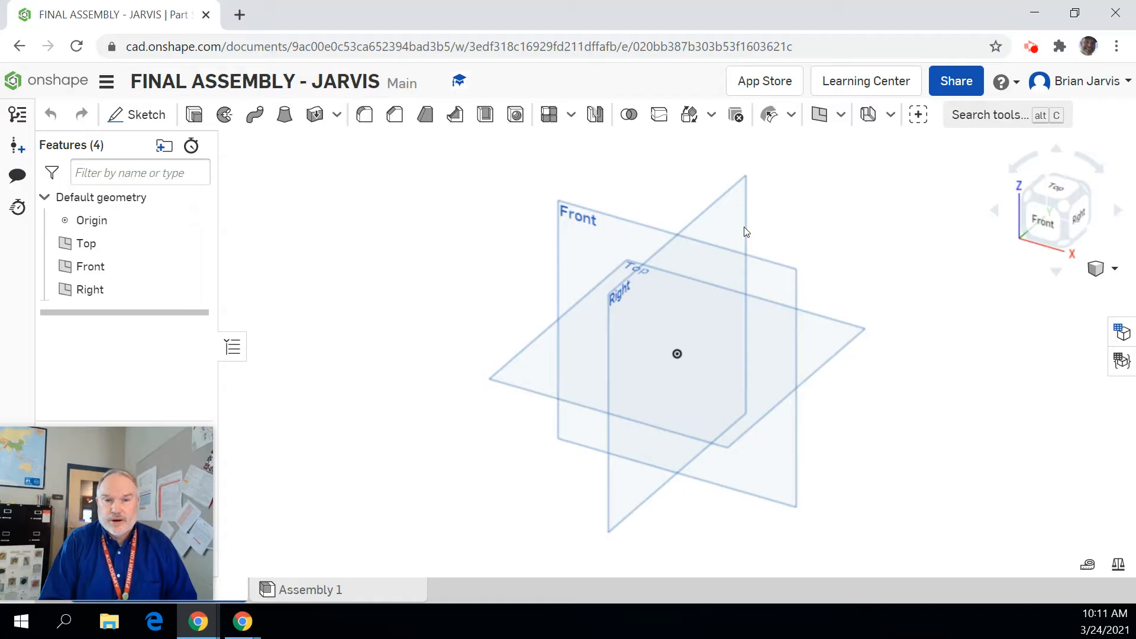
In Assembly 1, insert the CENTER part at the origin from the CAR CENTER document in the RE PROJECT - DUE 03-28-21 folder
mouse_move(324, 597)
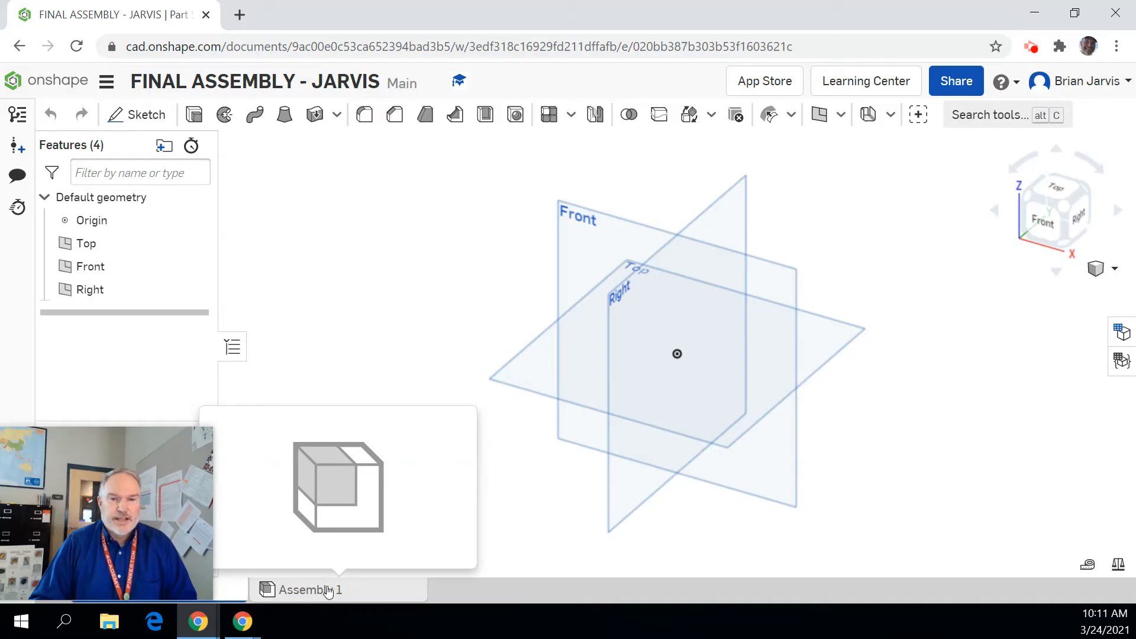
left_click(327, 590)
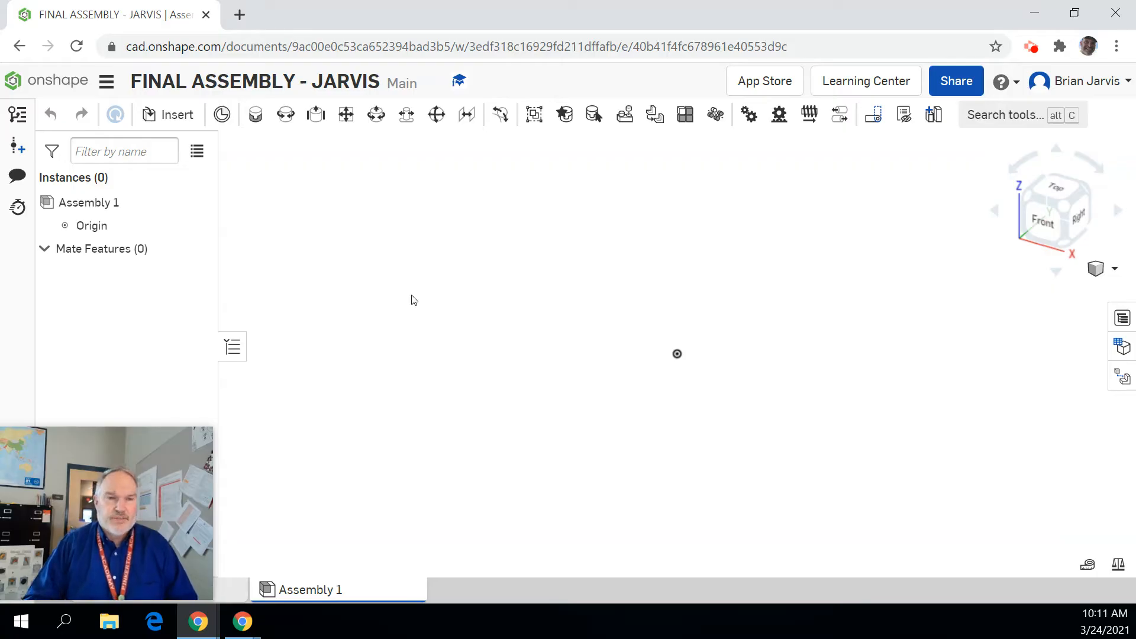
left_click(174, 128)
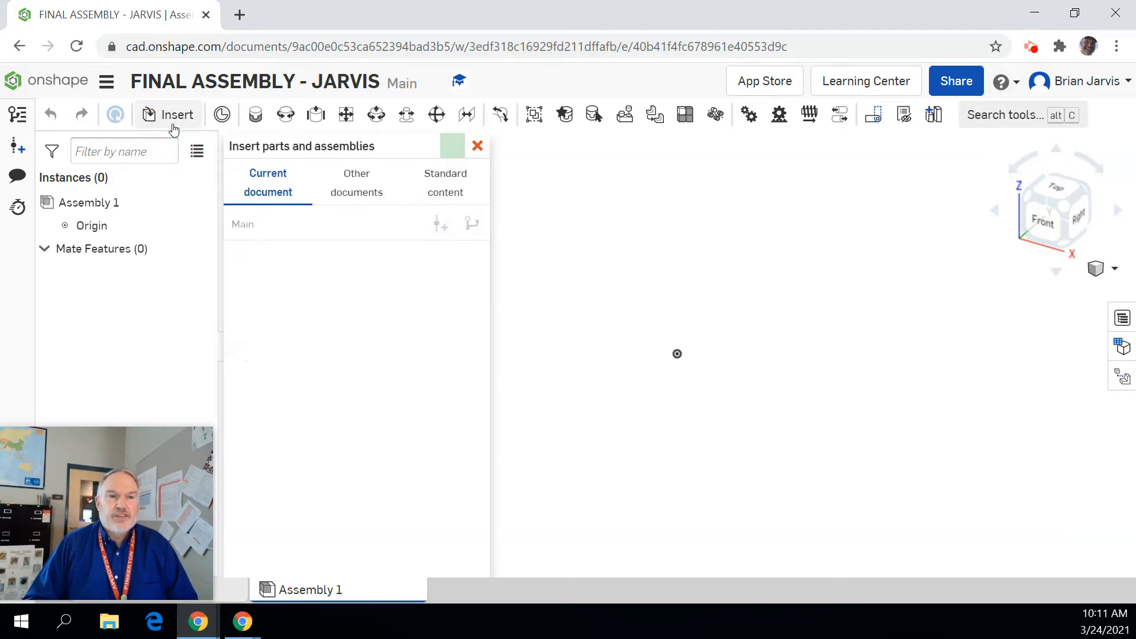
left_click(354, 184)
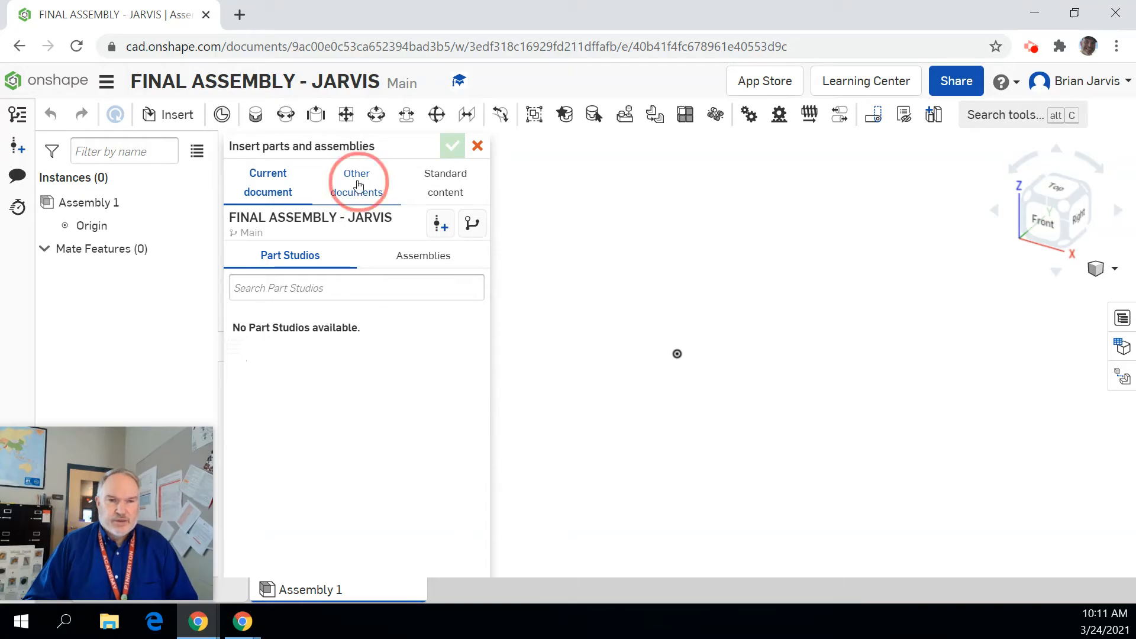
left_click(294, 260)
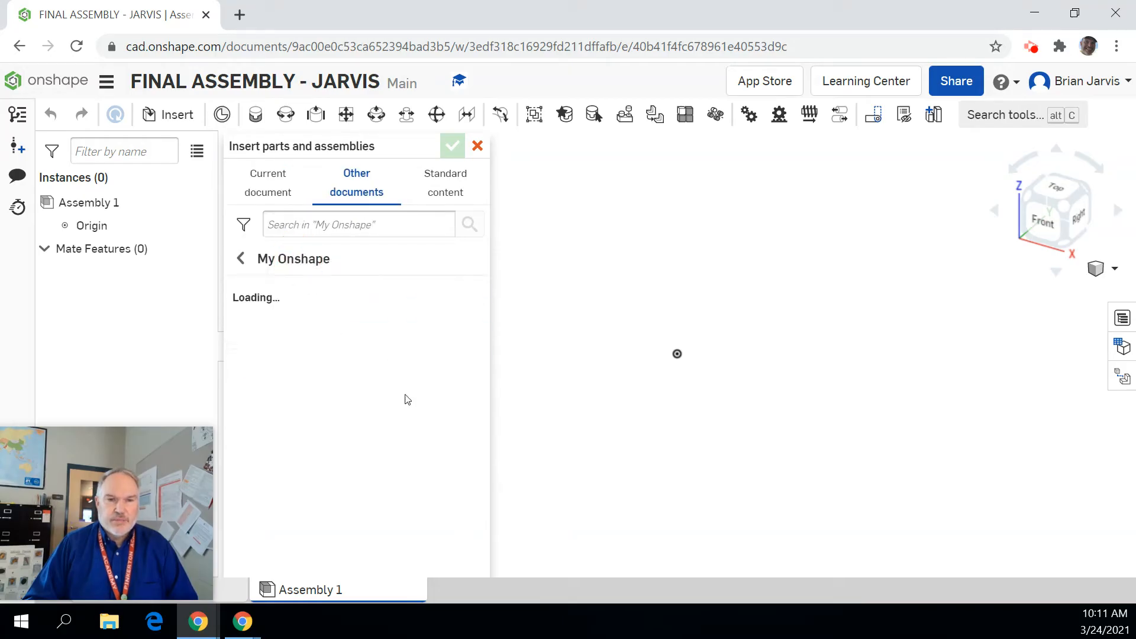
left_click(367, 306)
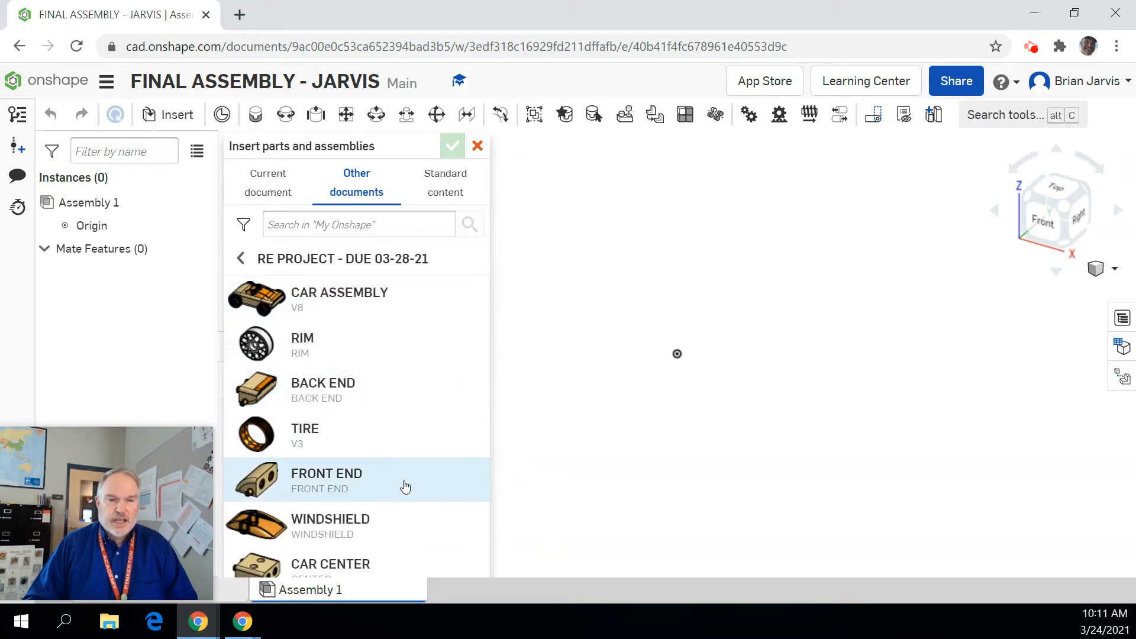
left_click(390, 559)
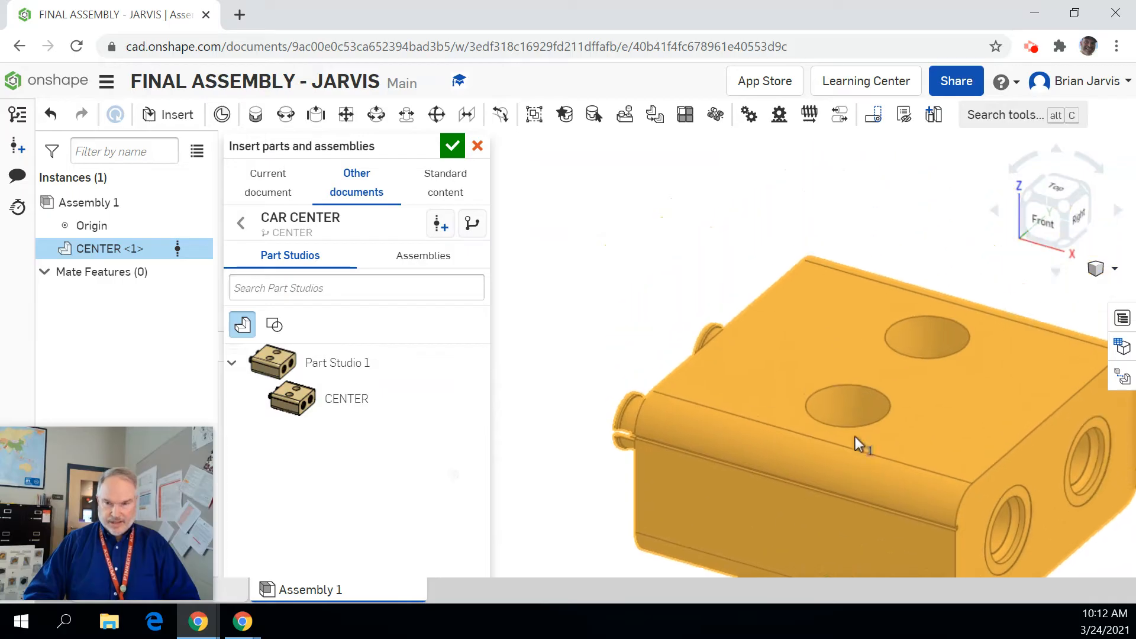
scroll(856, 443, "up", 3)
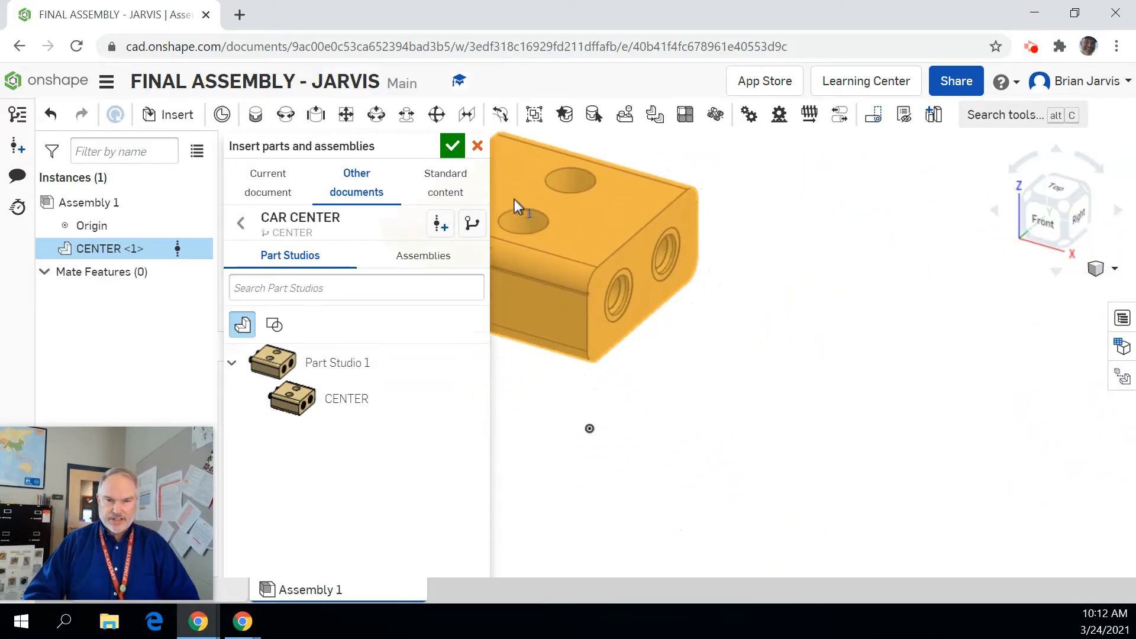
left_click(453, 148)
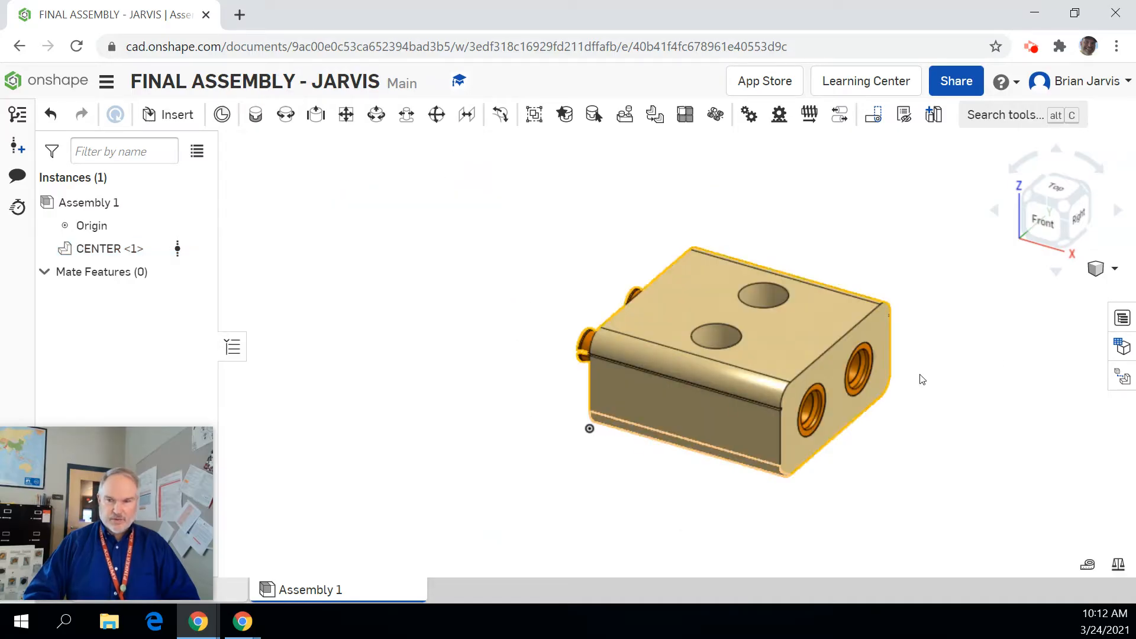
Fix the CENTER part in place as the grounded base of the assembly
left_click(1048, 184)
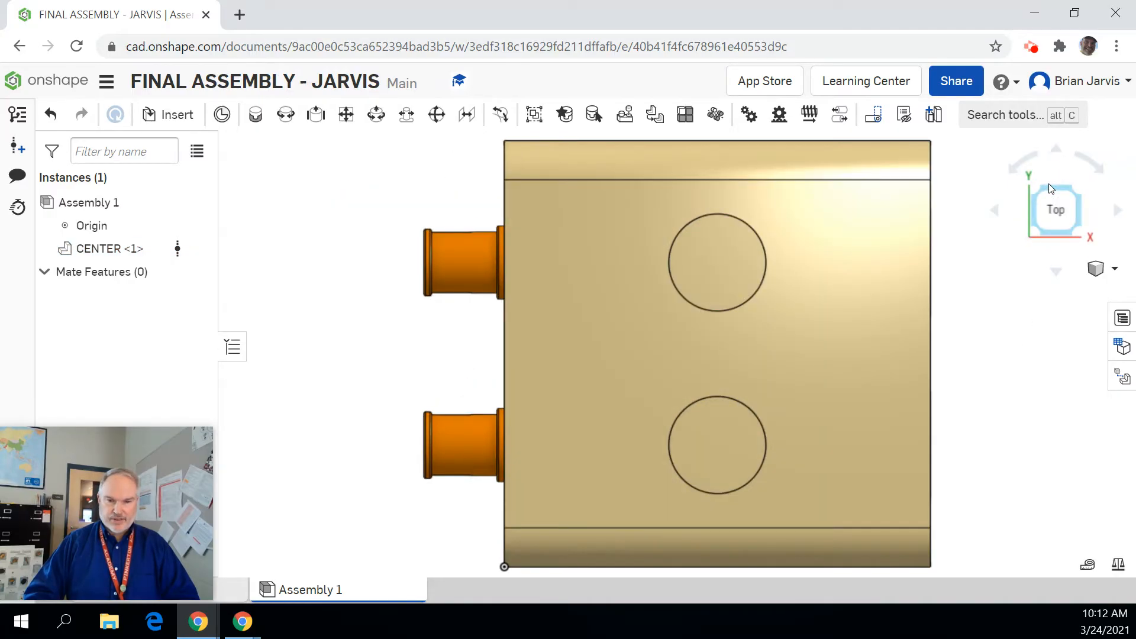
left_click(1082, 233)
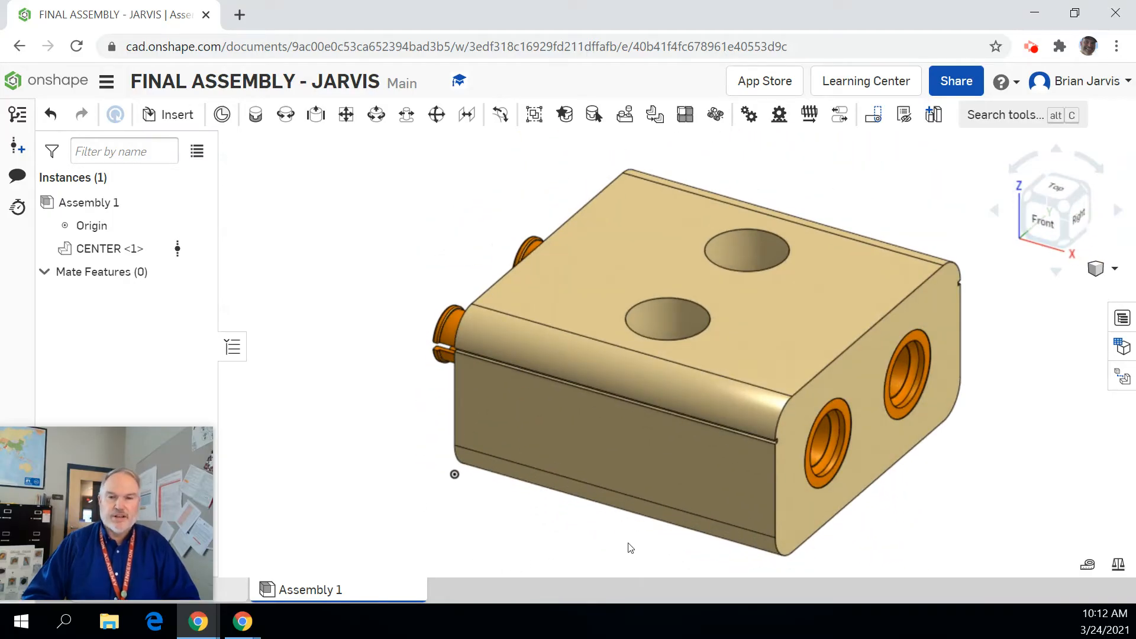
scroll(631, 544, "down", 2)
middle_click_drag(628, 538, 588, 509)
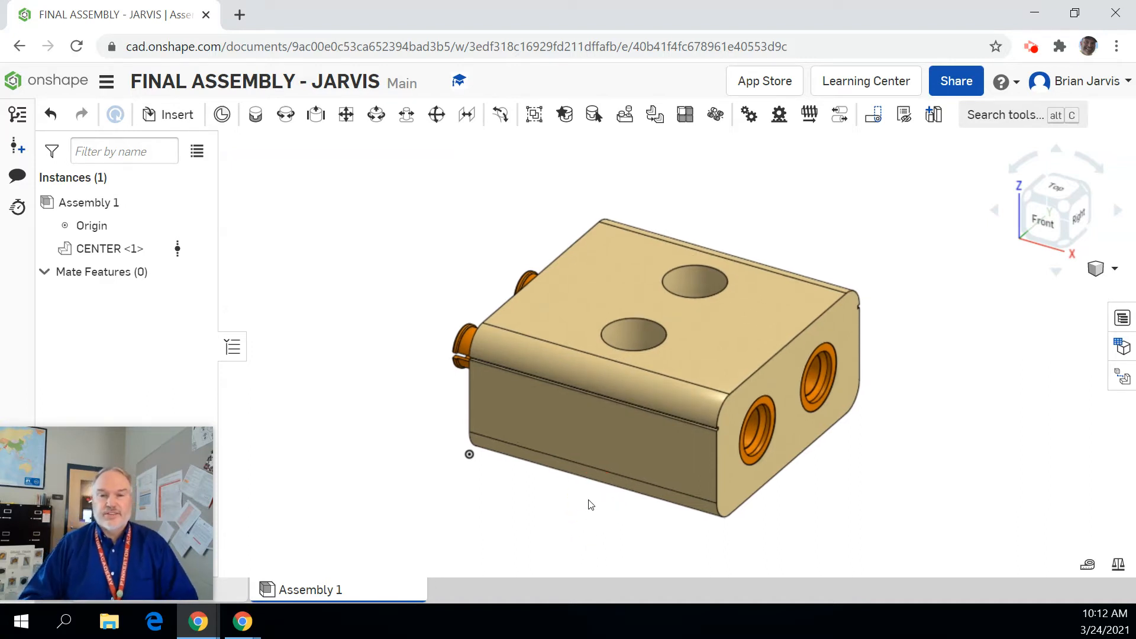
scroll(578, 472, "down", 2)
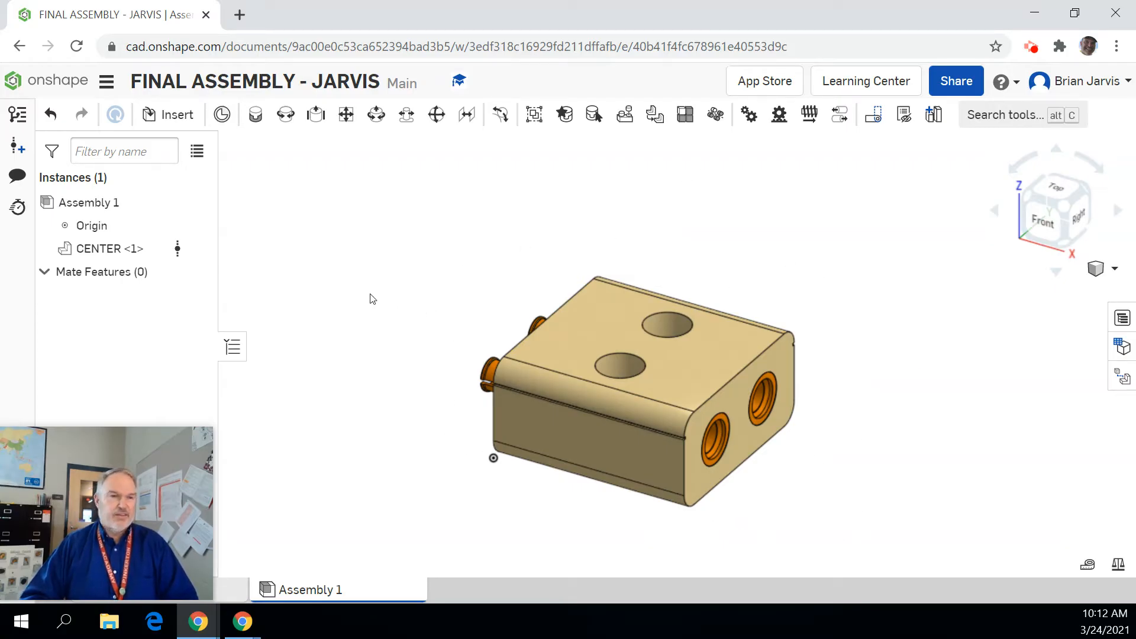
right_click(123, 251)
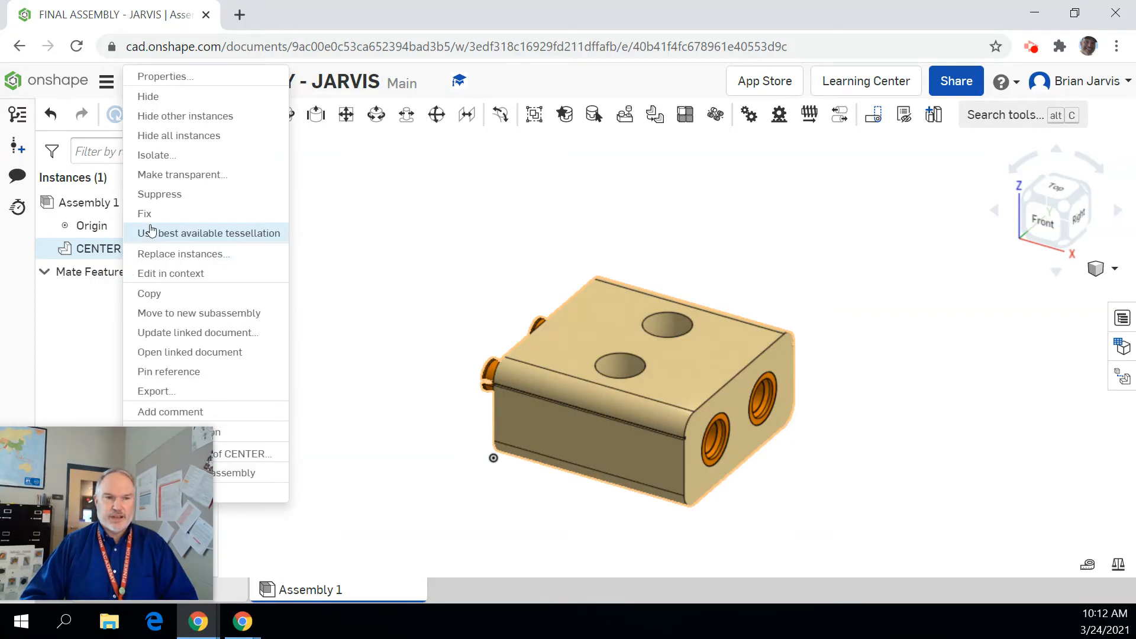
left_click(152, 219)
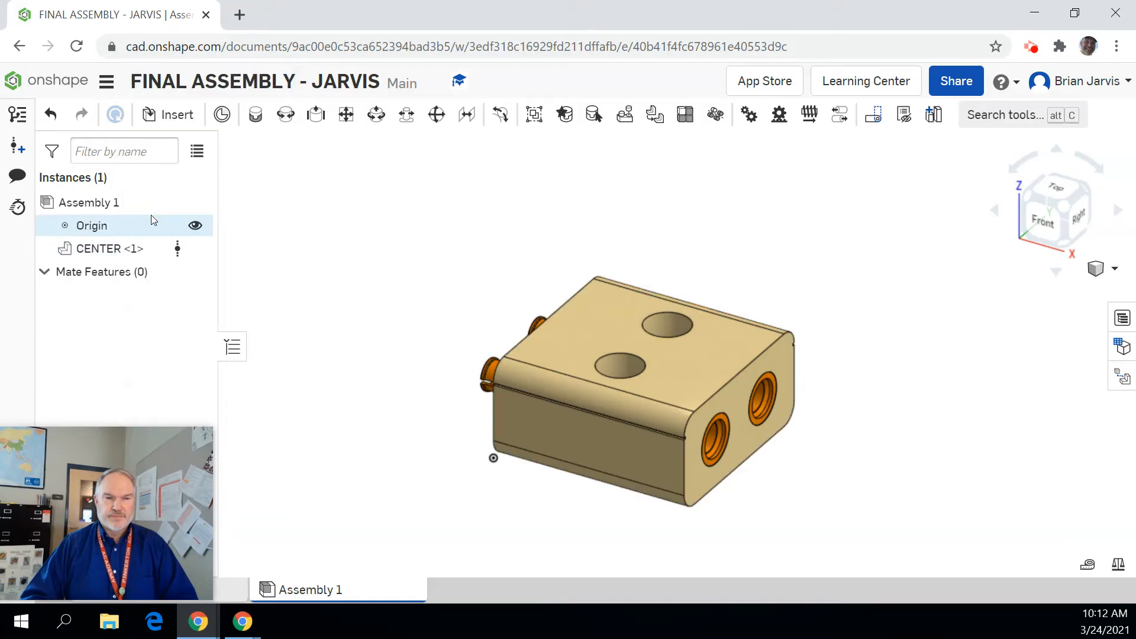
Try to move the CENTER part in several directions to test that it is fixed
left_click_drag(719, 355, 854, 305)
left_click_drag(654, 408, 631, 317)
left_click_drag(532, 407, 511, 299)
left_click_drag(643, 475, 507, 336)
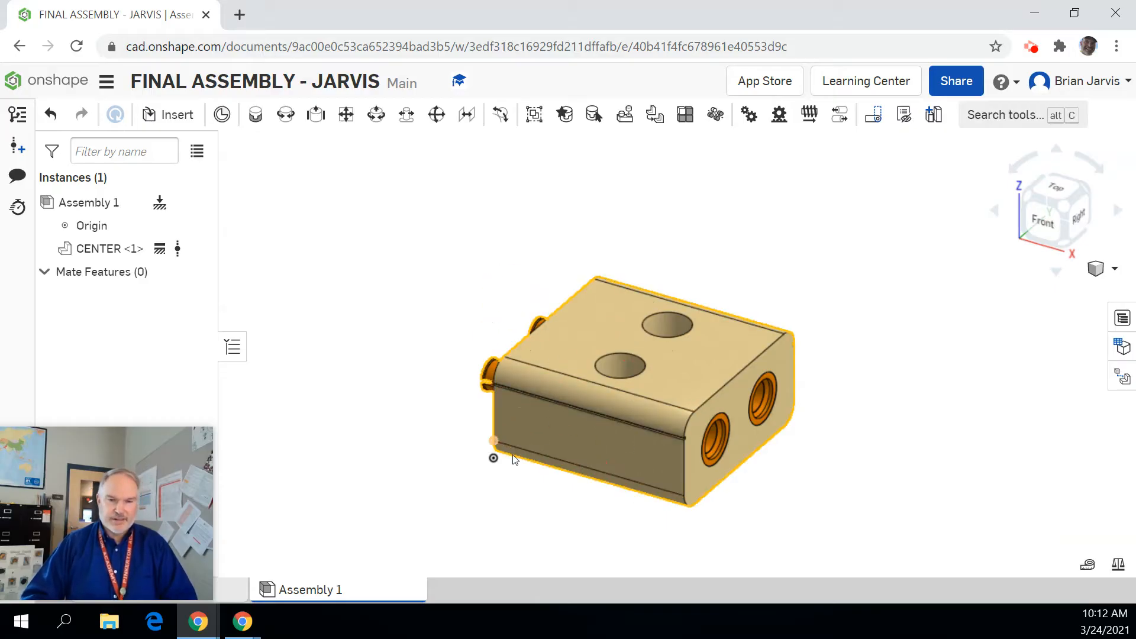
left_click(450, 233)
Insert the FRONT END part from the FRONT END document in the RE PROJECT - DUE 03-28-21 folder, placing it apart from CENTER
scroll(437, 226, "down", 2)
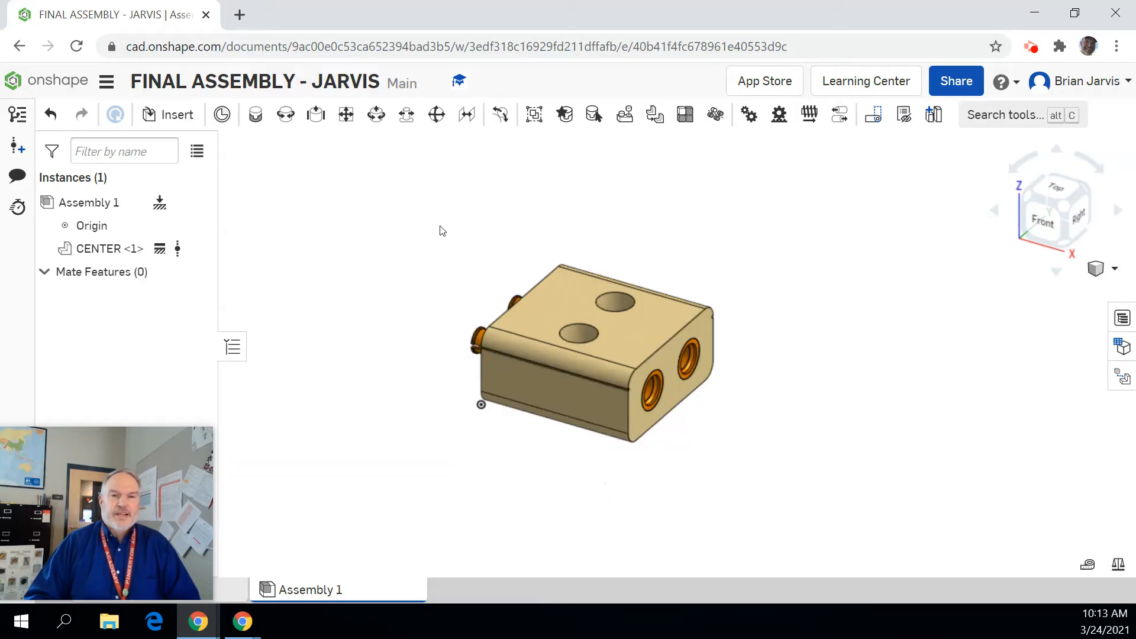
middle_click_drag(452, 239, 508, 232)
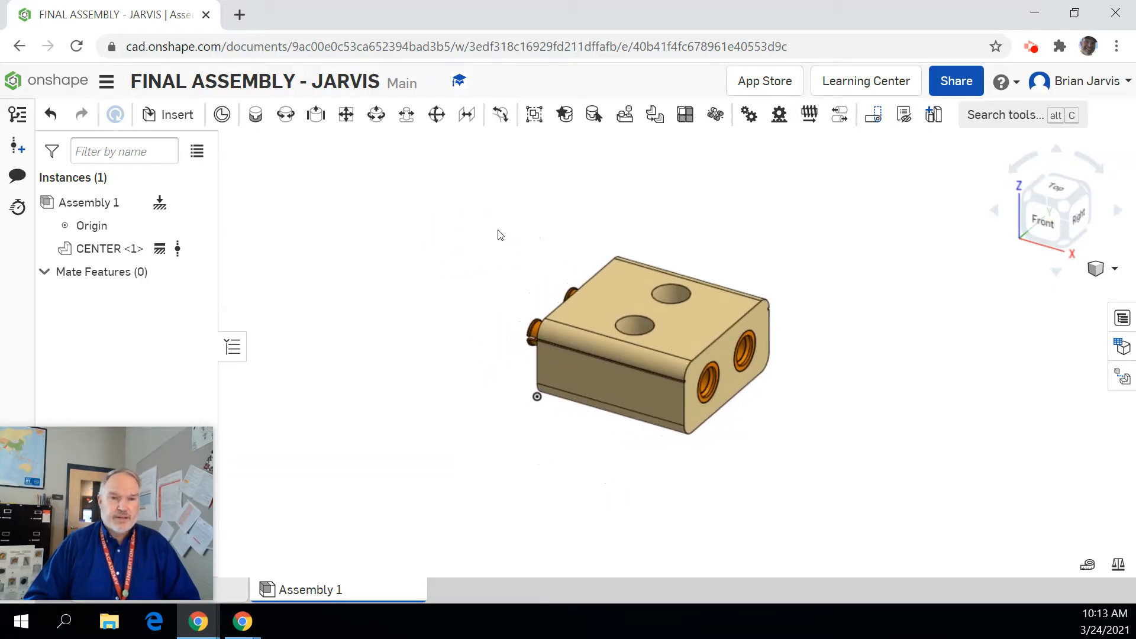
left_click(154, 112)
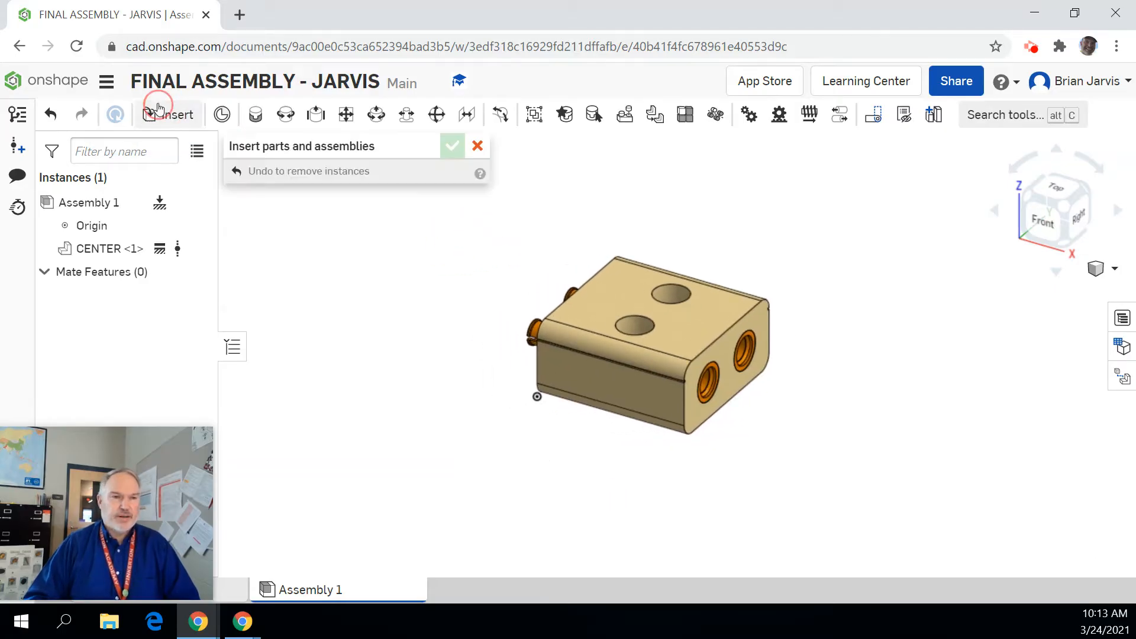
left_click(361, 188)
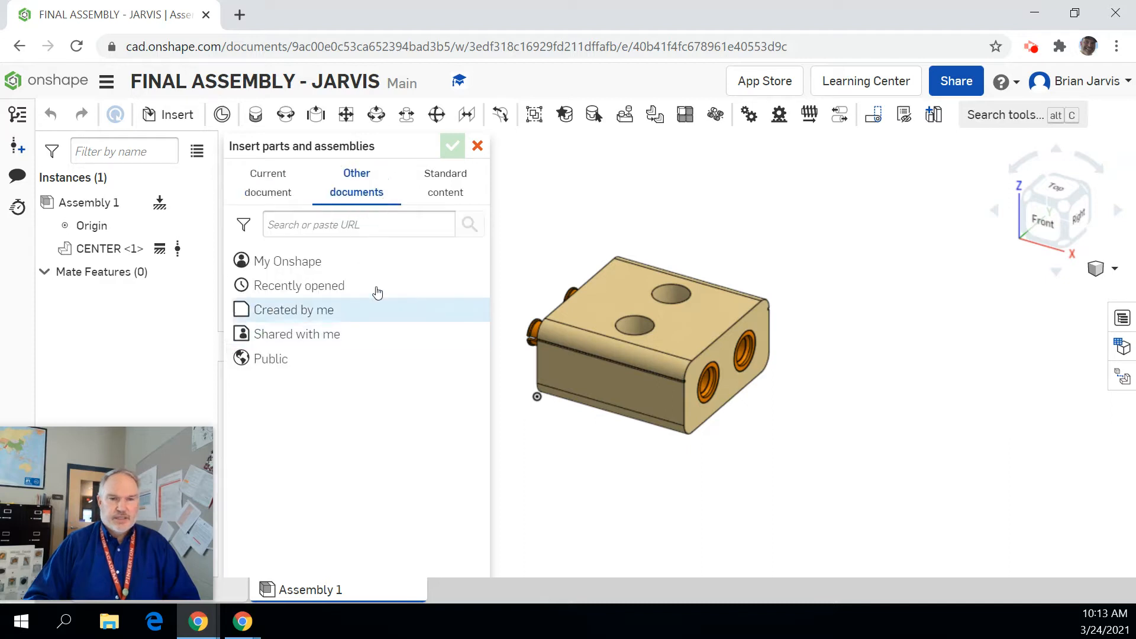
left_click(309, 261)
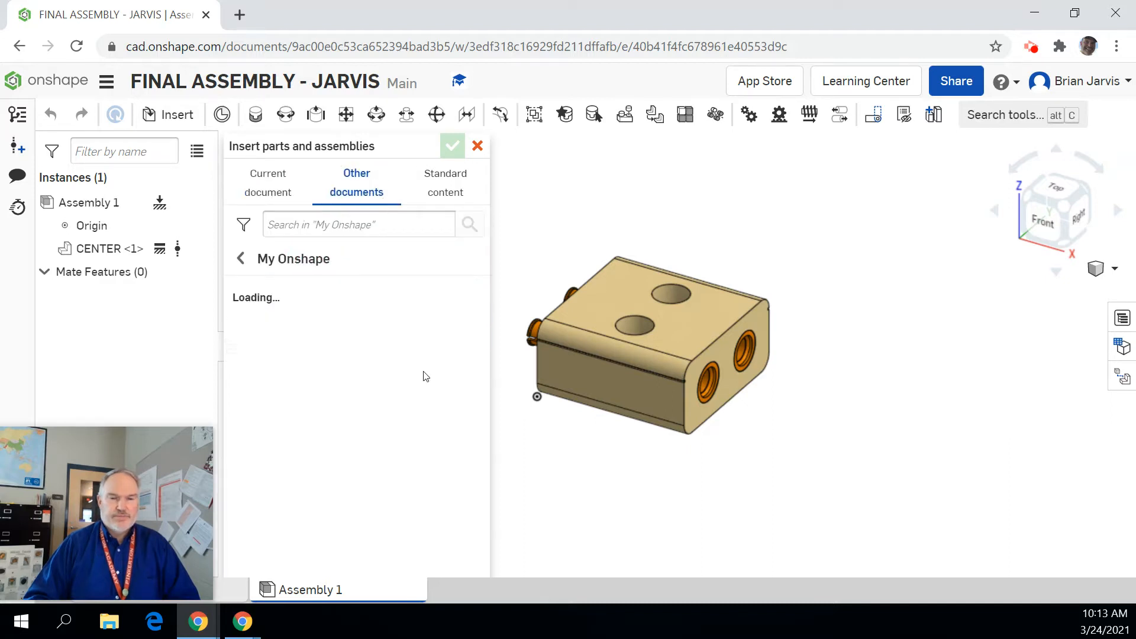
left_click(388, 310)
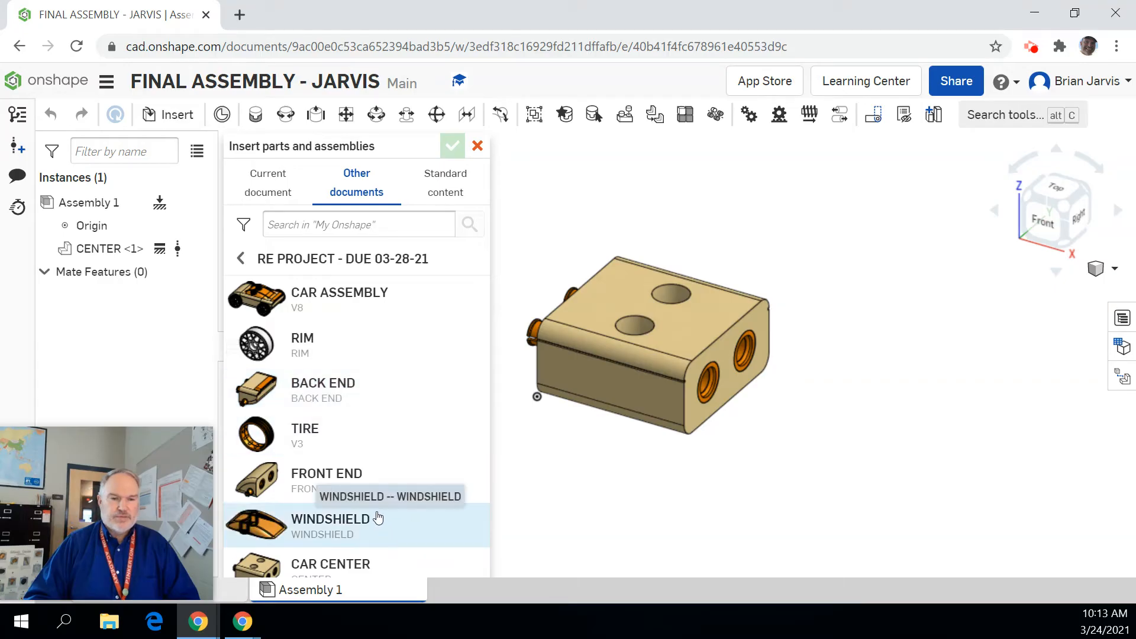
left_click(290, 476)
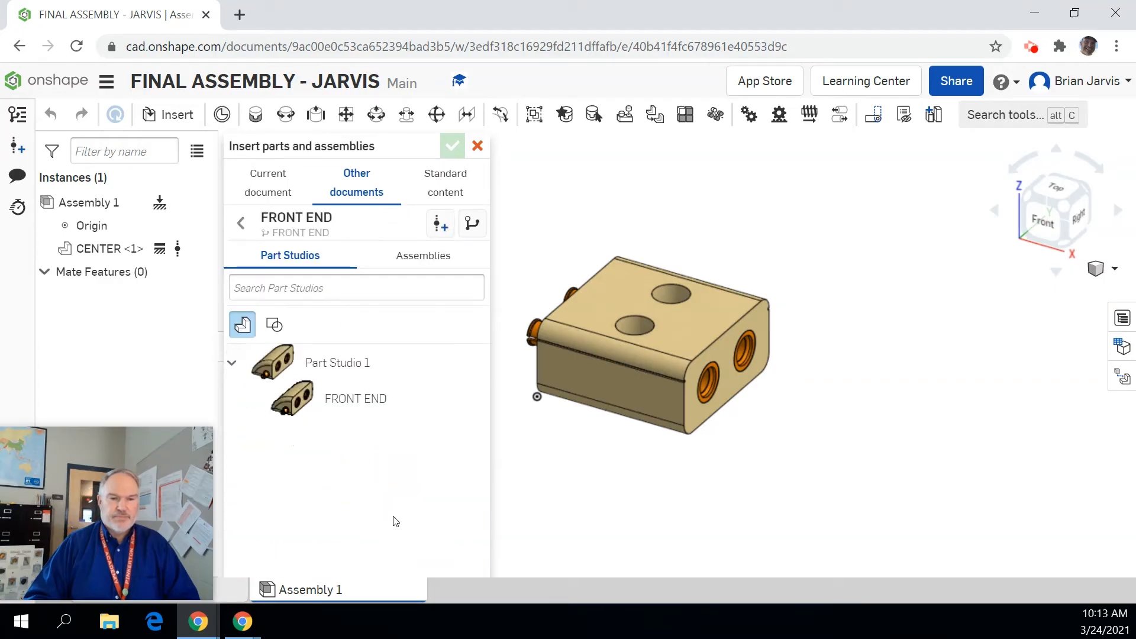
left_click(333, 415)
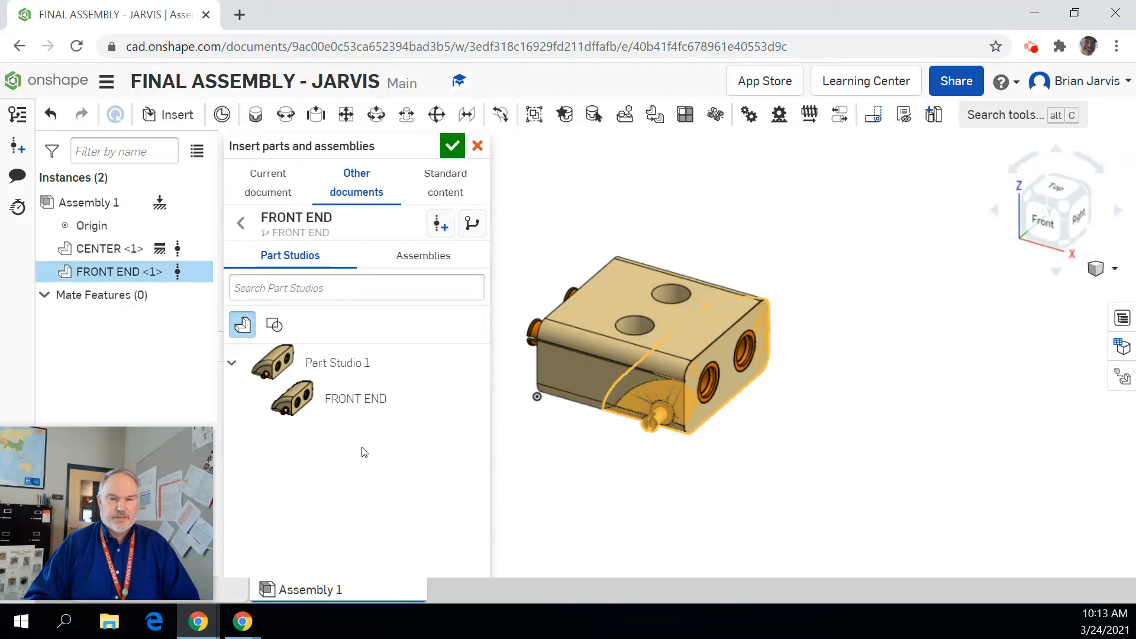
scroll(800, 283, "up", 3)
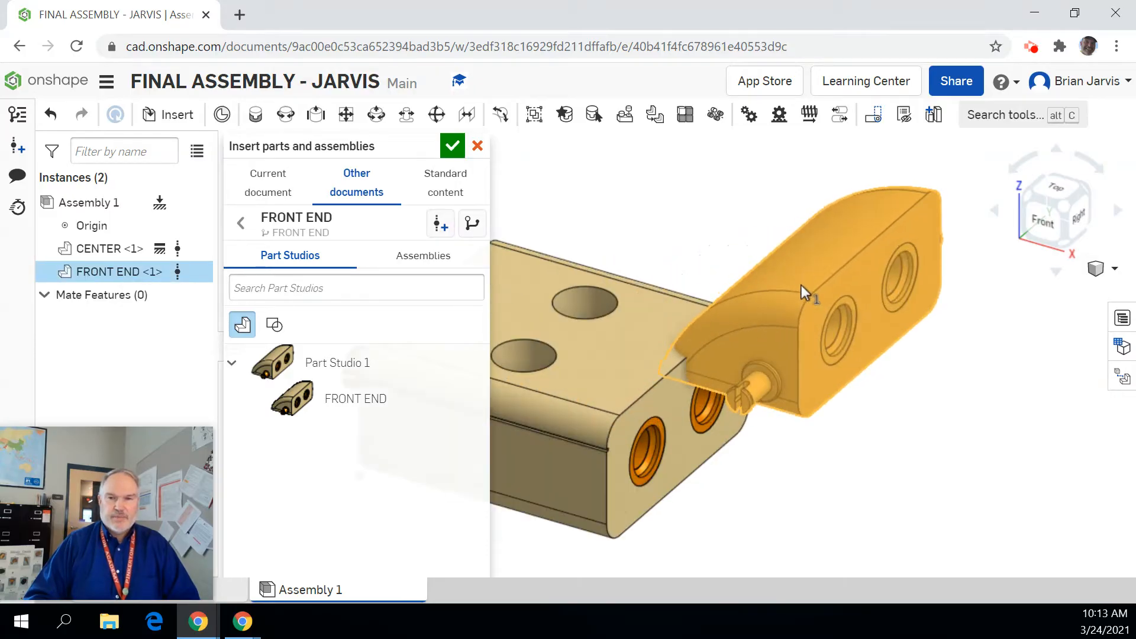
scroll(800, 285, "down", 5)
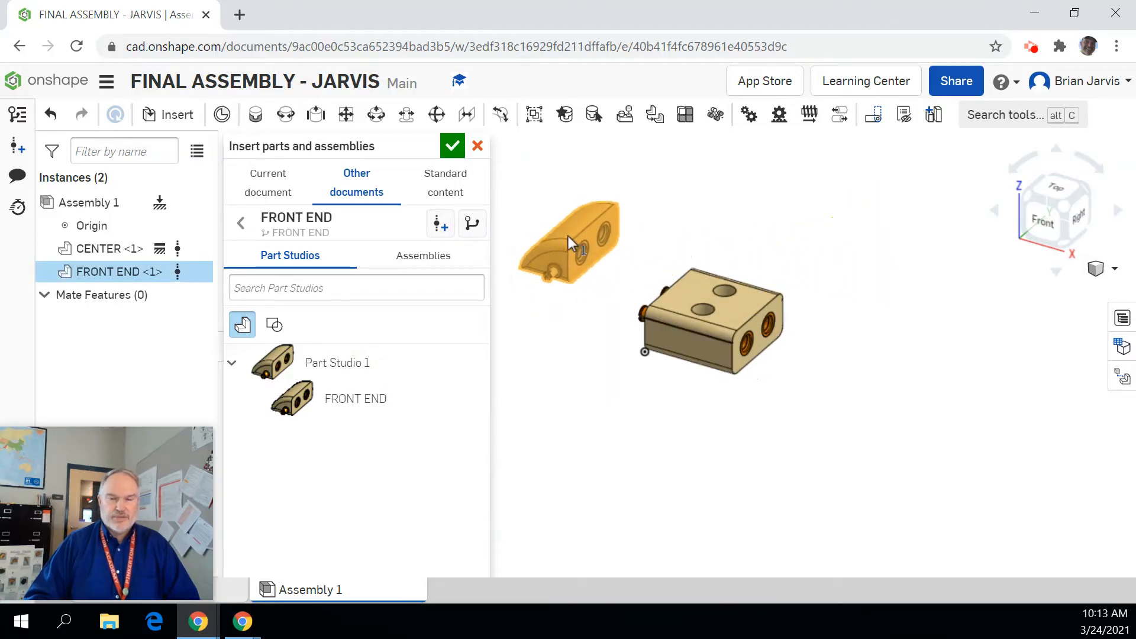
left_click(530, 386)
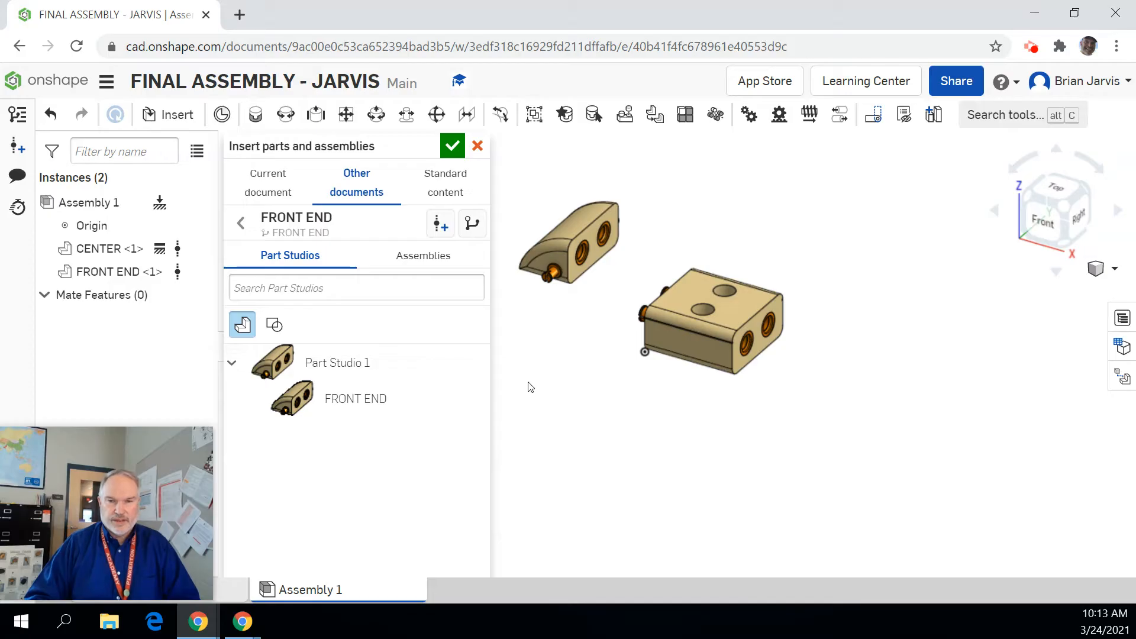
left_click(452, 145)
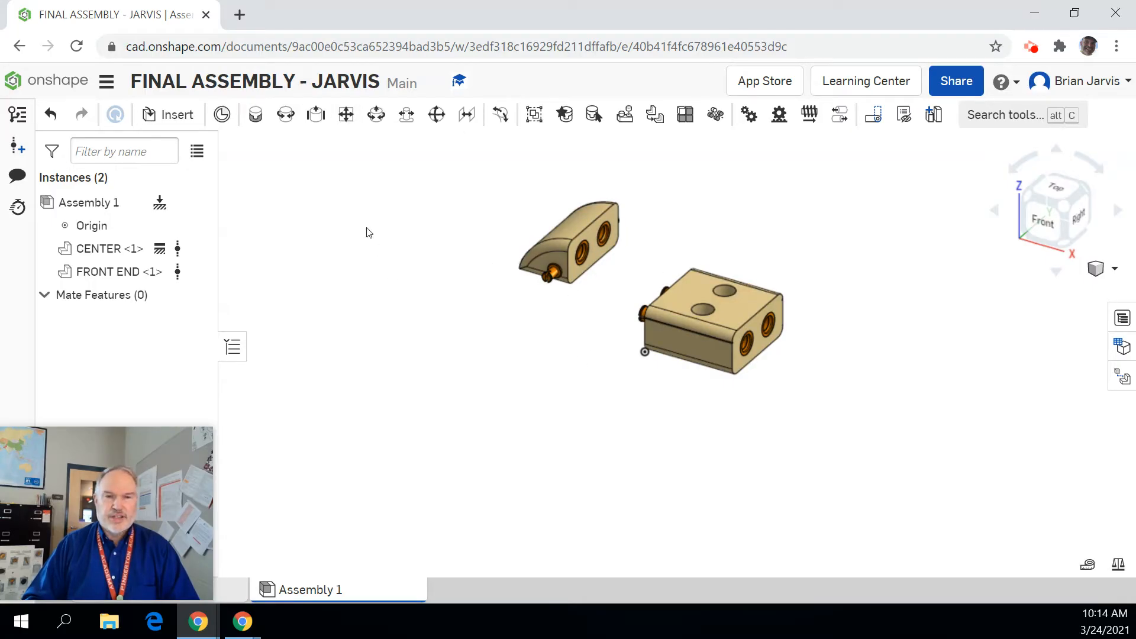
Add a planar mate between the FRONT END's flat face with two sockets and the CENTER's end face with two pegs
left_click(346, 114)
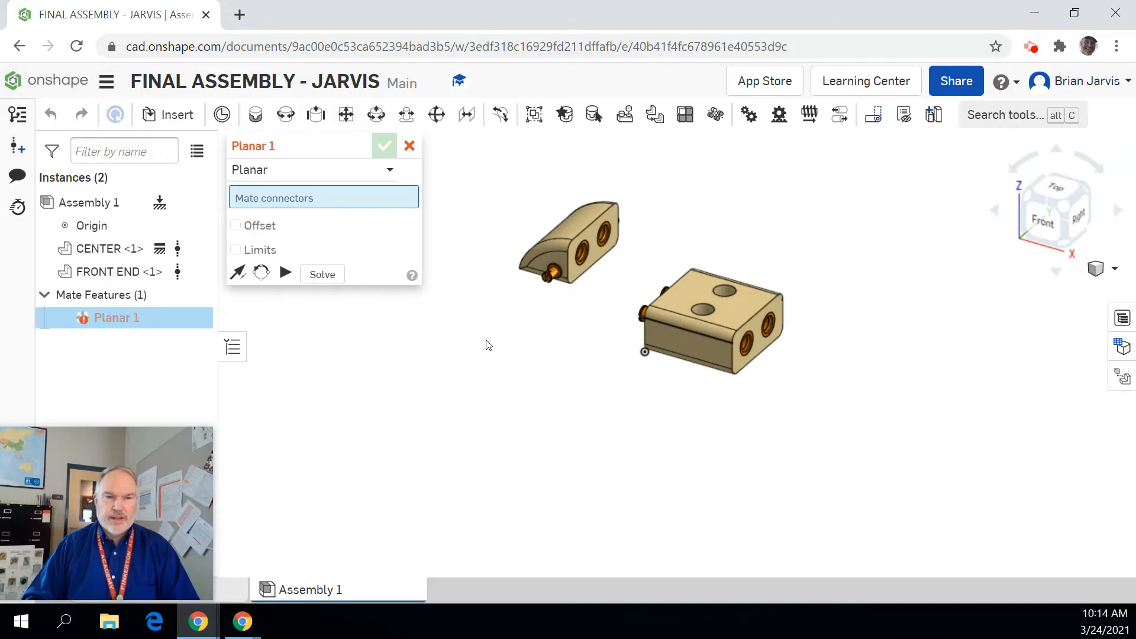
scroll(620, 270, "up", 5)
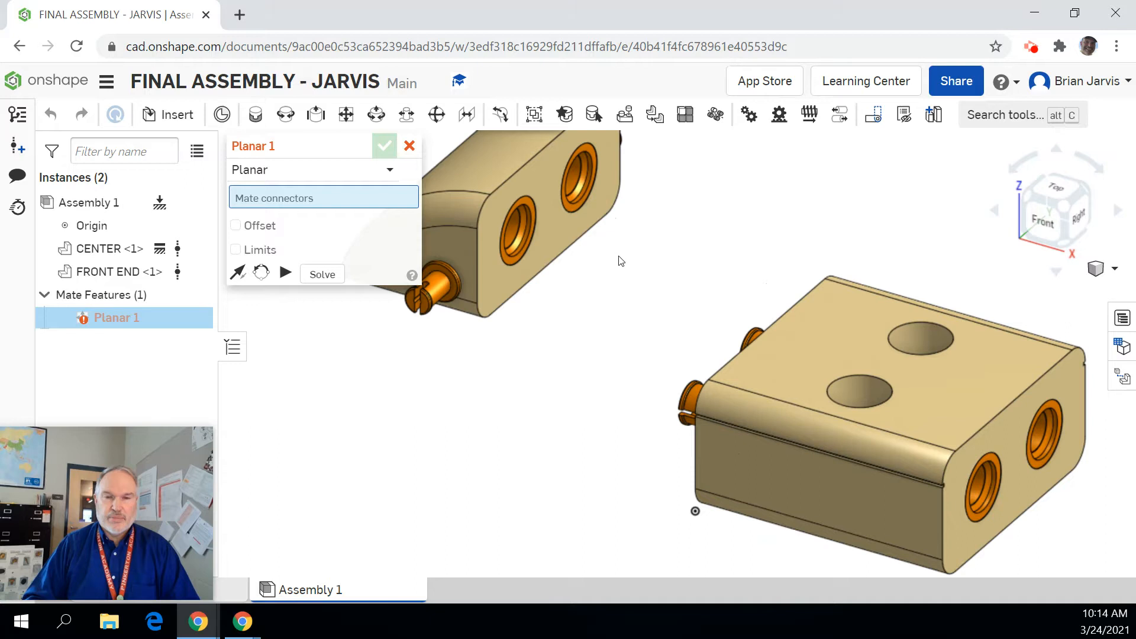
middle_click_drag(616, 259, 690, 317)
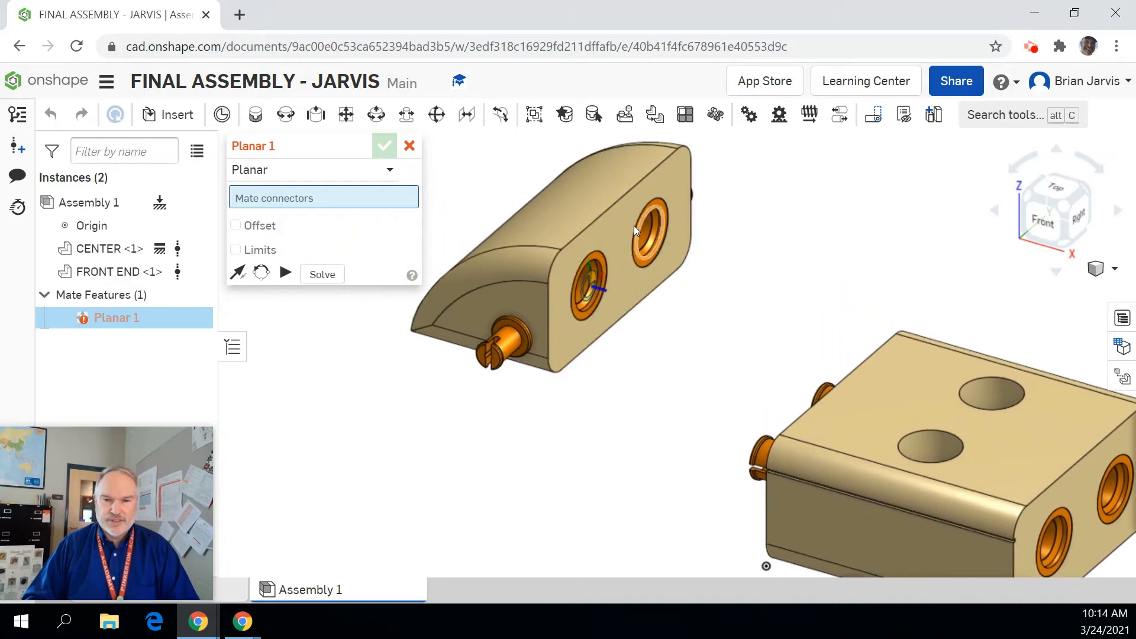
left_click(621, 250)
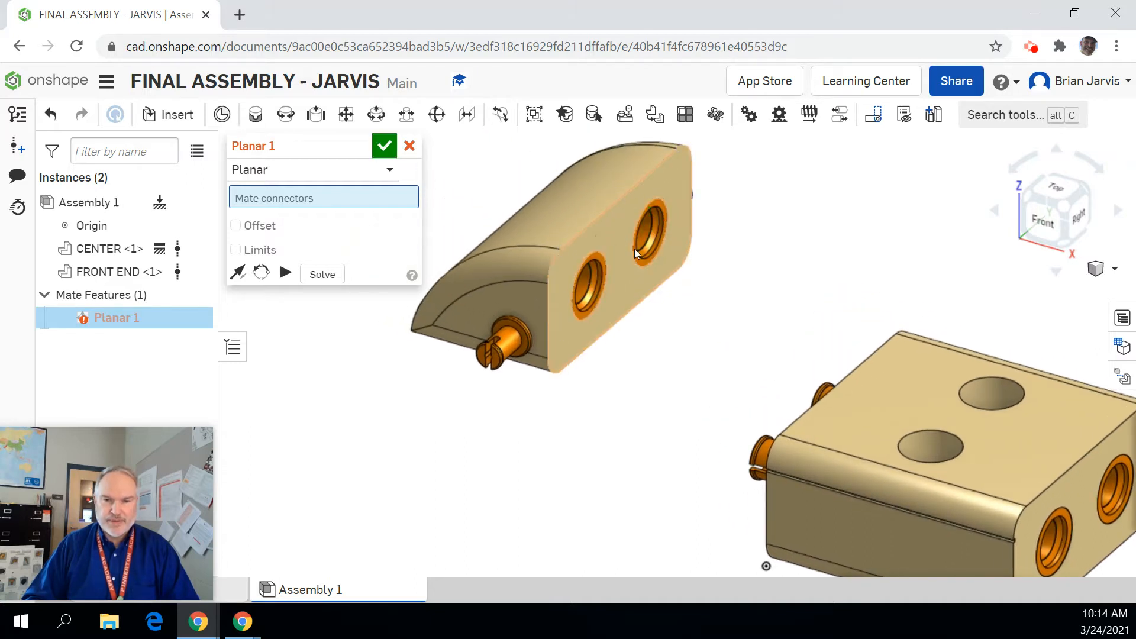
left_click(1027, 207)
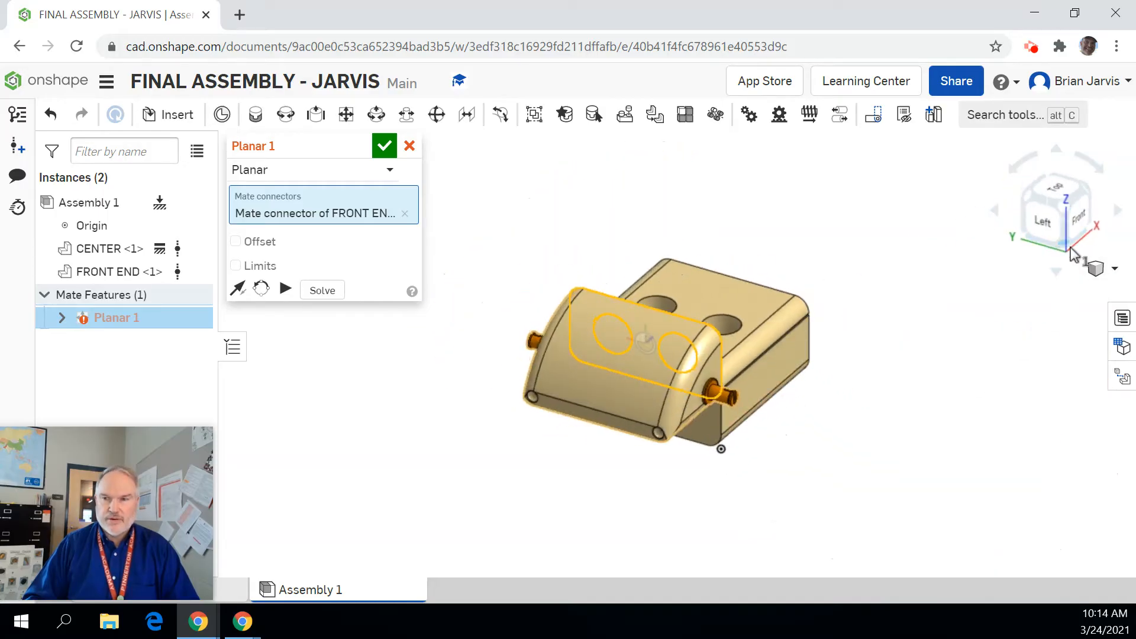
left_click(1068, 246)
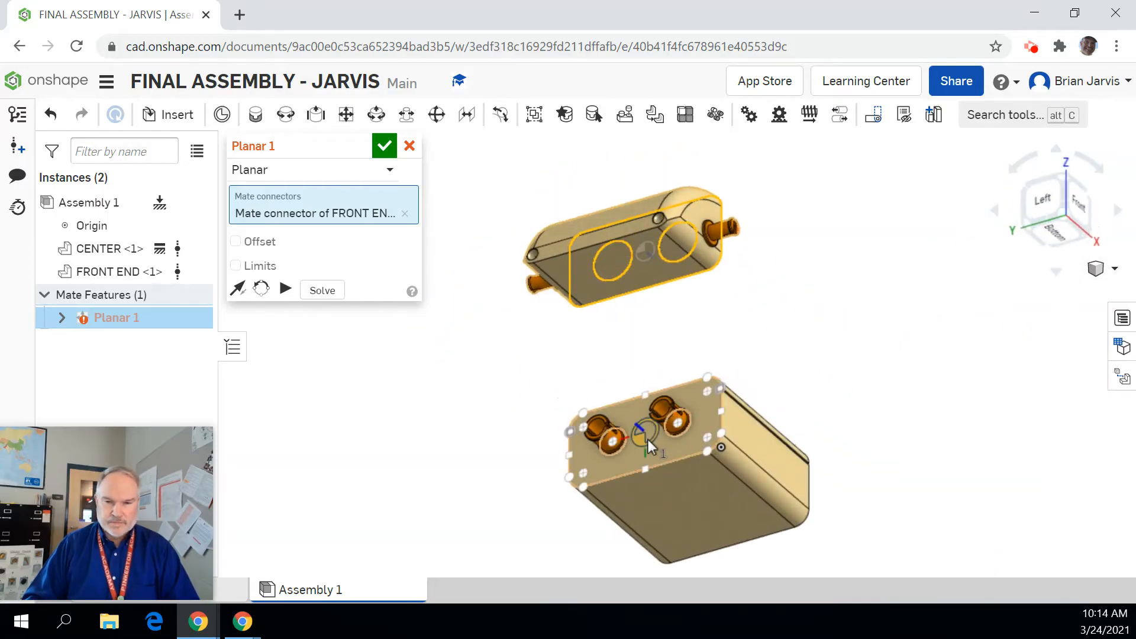
left_click(648, 439)
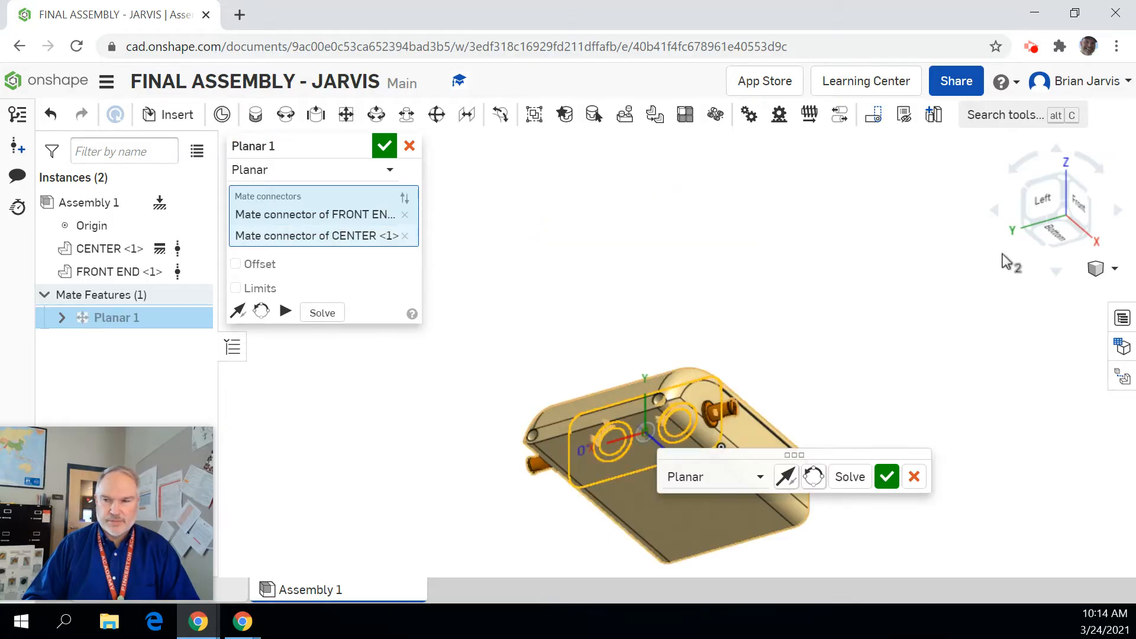
left_click(885, 477)
left_click(1063, 178)
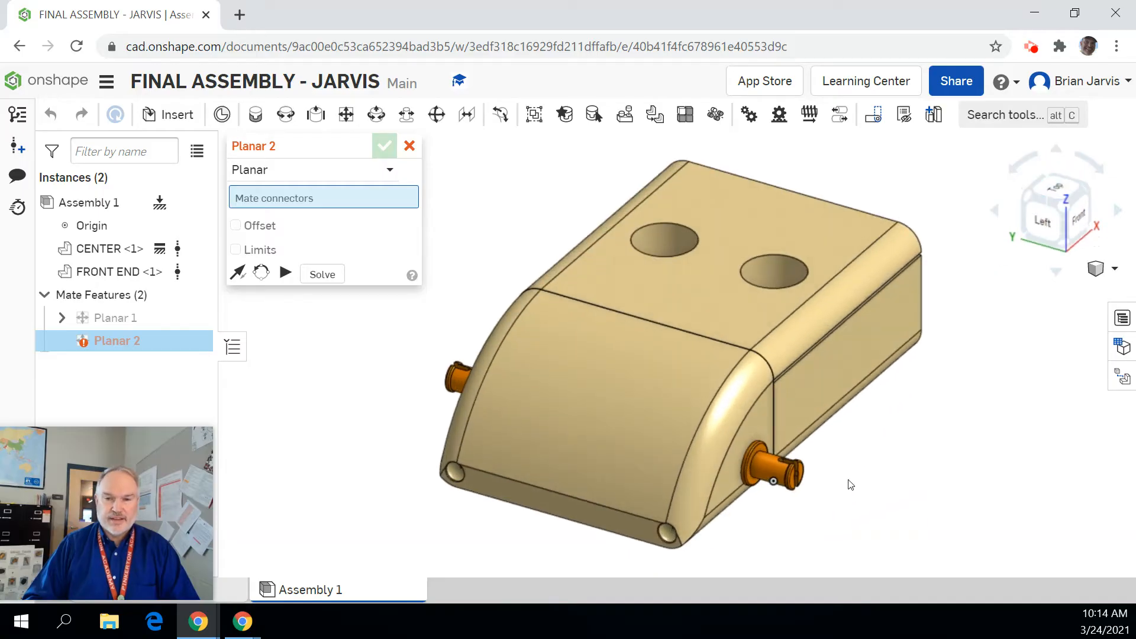
scroll(848, 480, "down", 1)
middle_click_drag(893, 439, 845, 397)
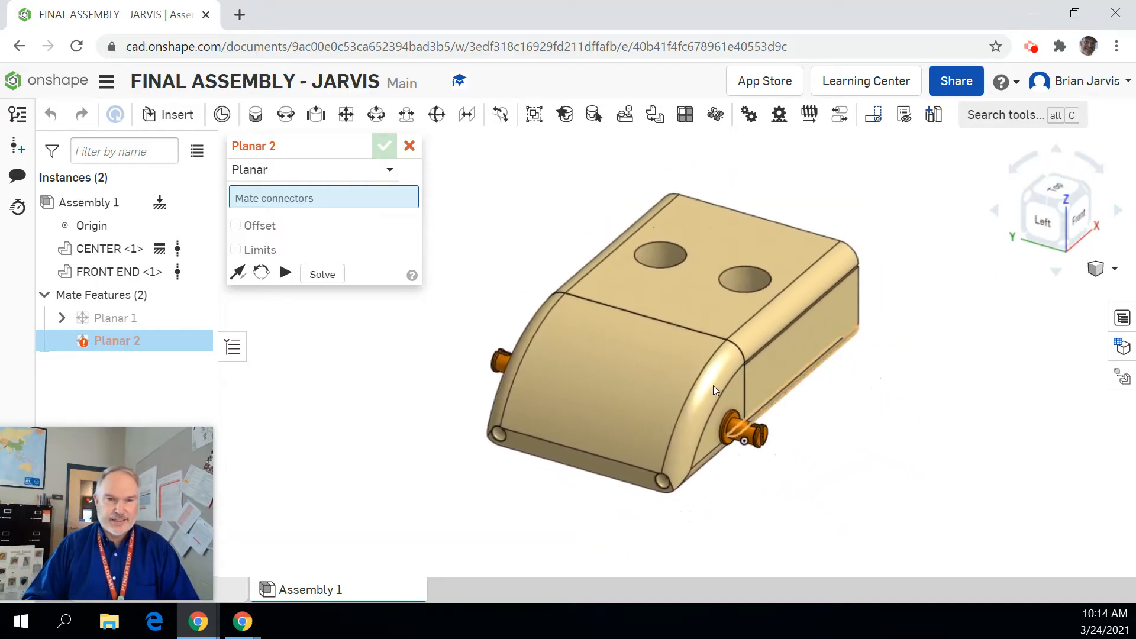
left_click(409, 146)
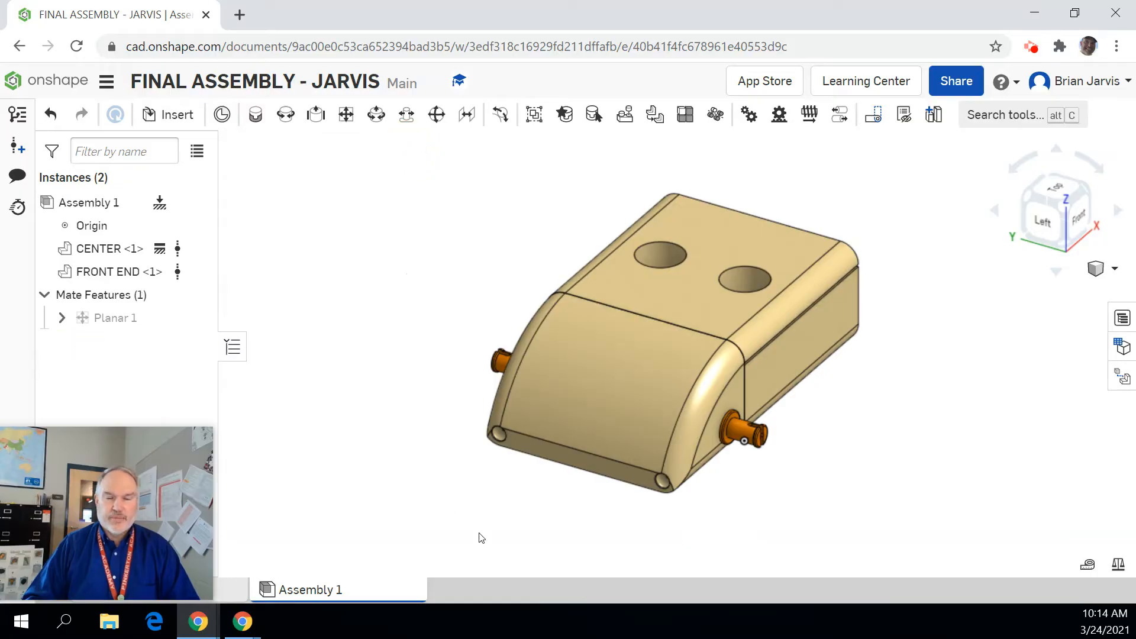
Move the FRONT END along the mated face in the front and top views to test its remaining freedom
left_click_drag(598, 382, 611, 444)
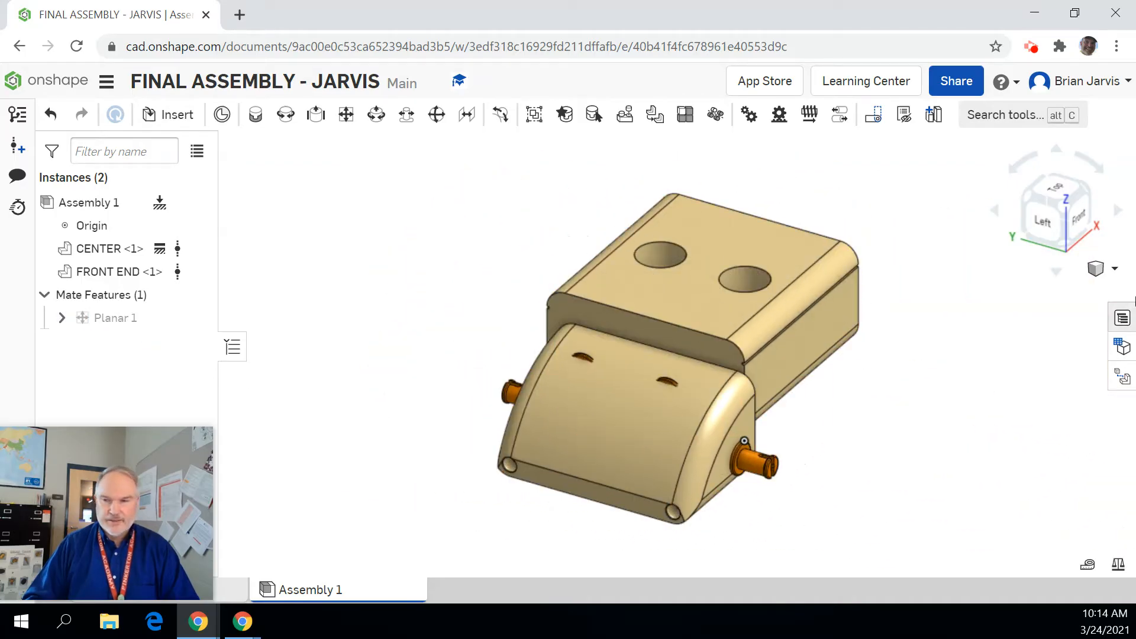
left_click(1075, 224)
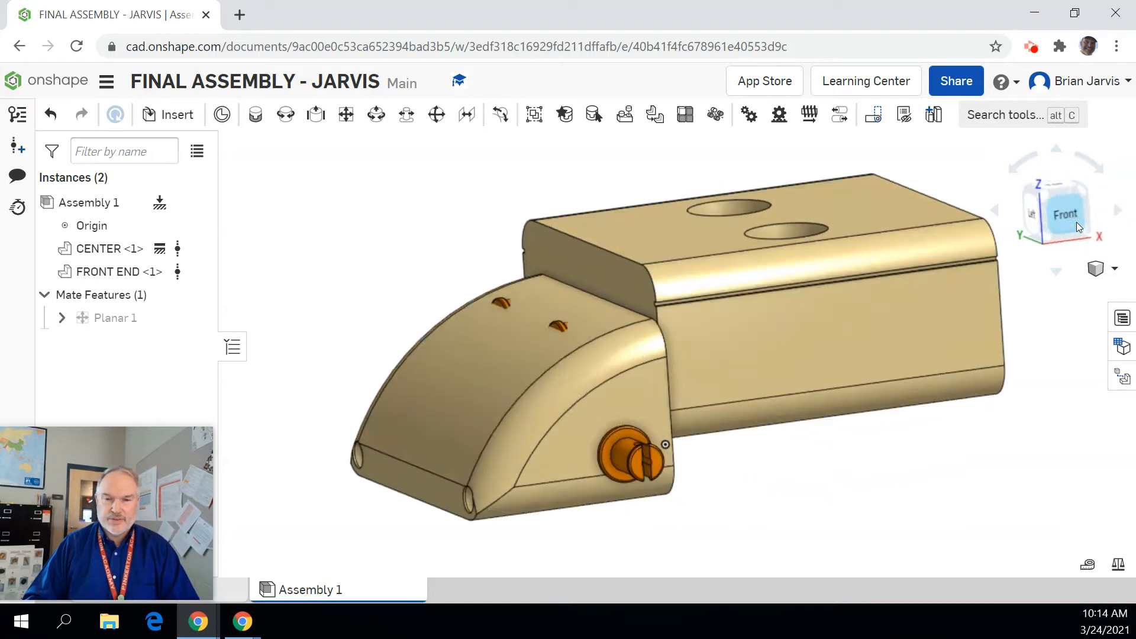
left_click_drag(433, 390, 453, 372)
left_click(1075, 192)
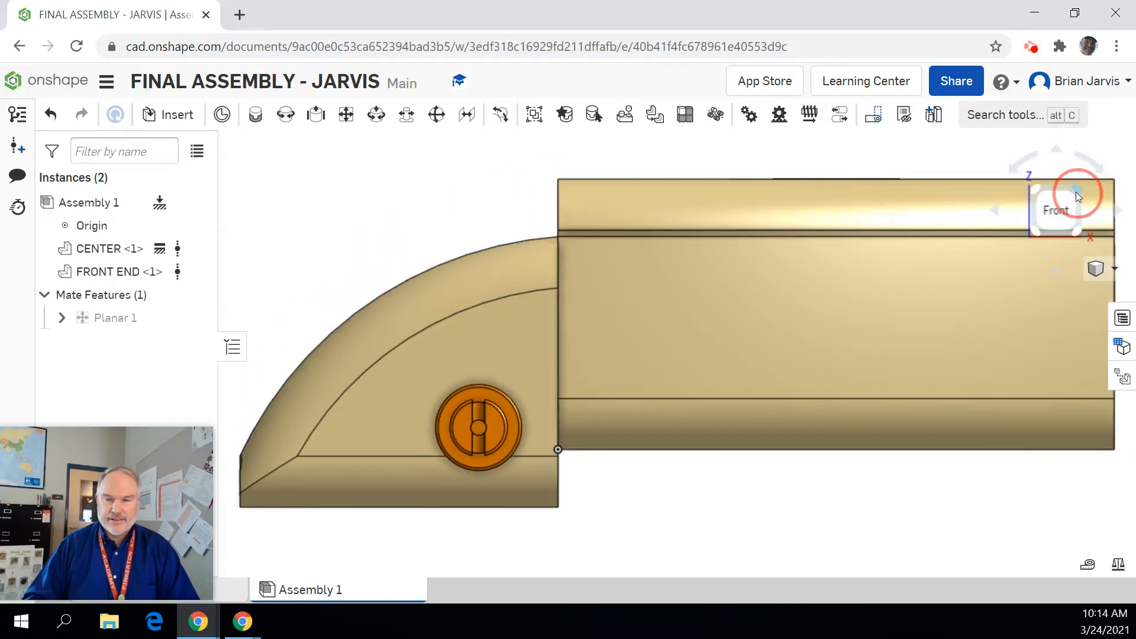
left_click(1073, 190)
left_click_drag(494, 436, 520, 316)
left_click_drag(523, 381, 570, 473)
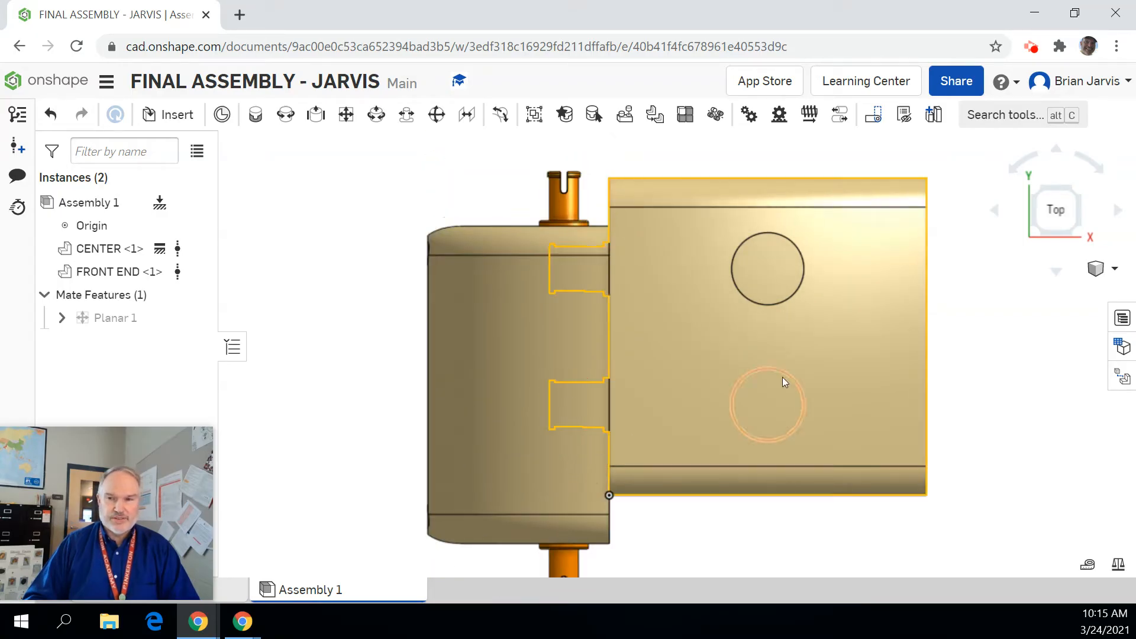
Add a planar mate between the bottom faces of the FRONT END and the CENTER
left_click(1077, 233)
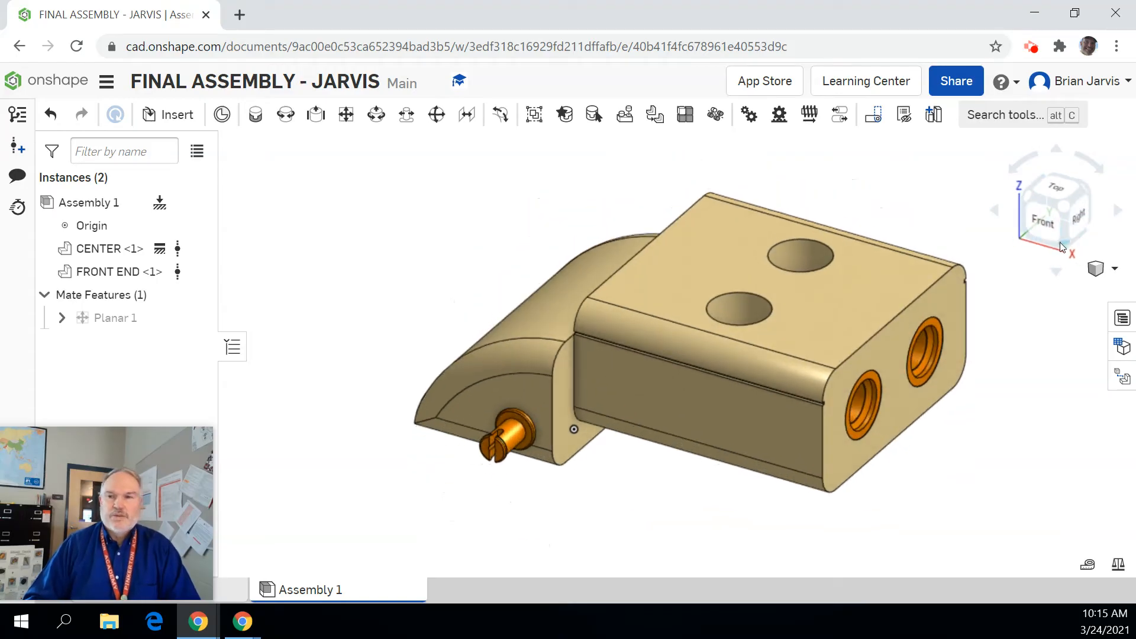
left_click(1063, 246)
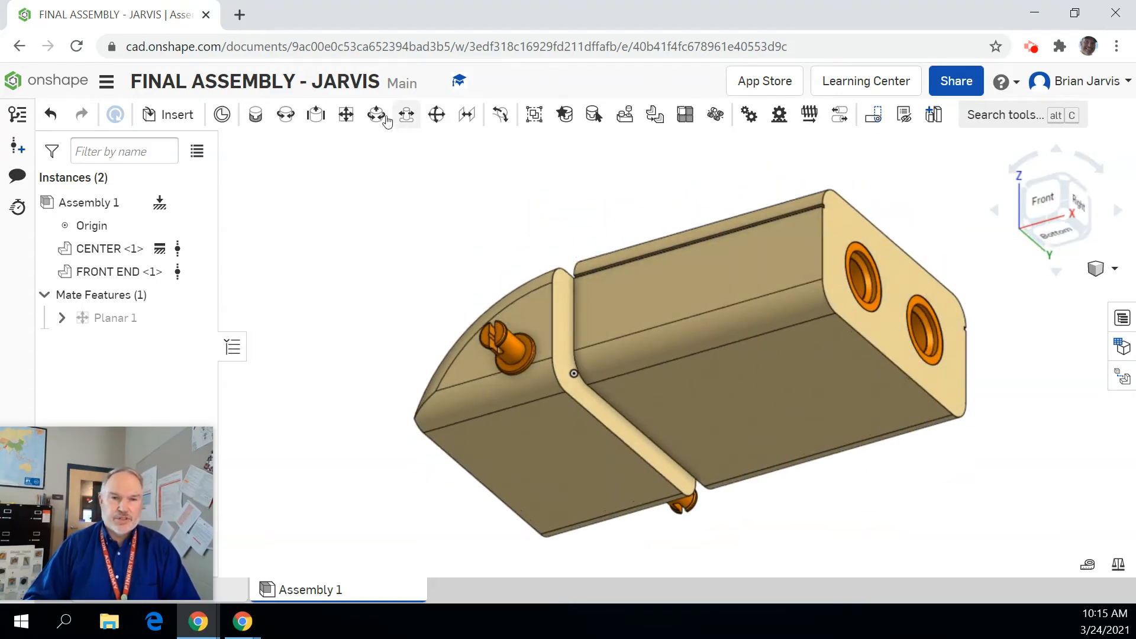
left_click(345, 116)
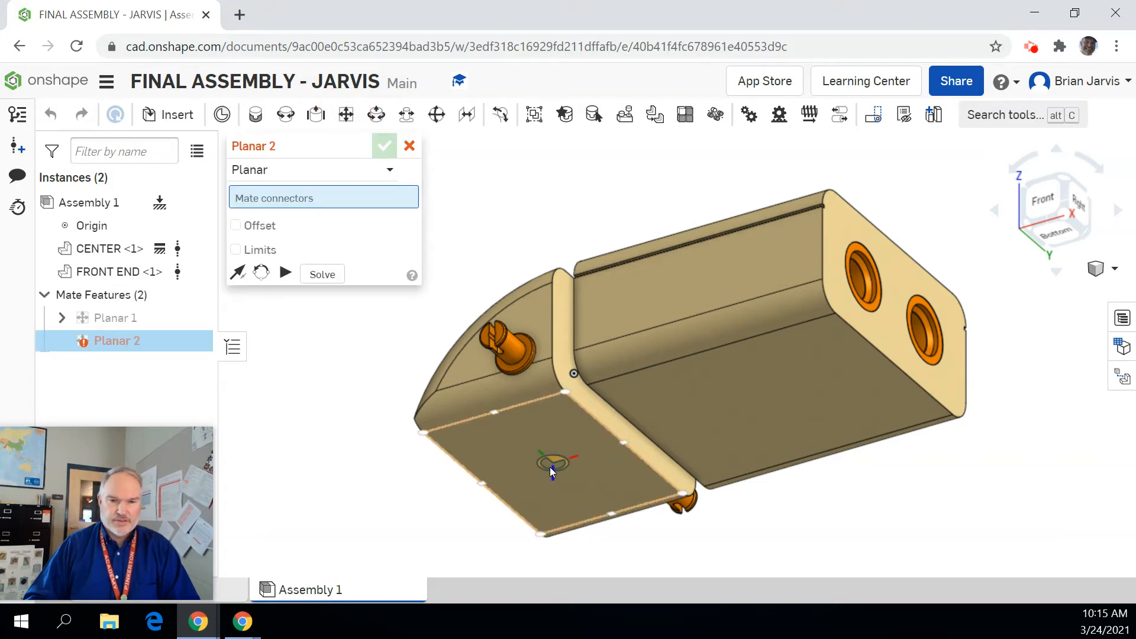
left_click(624, 449)
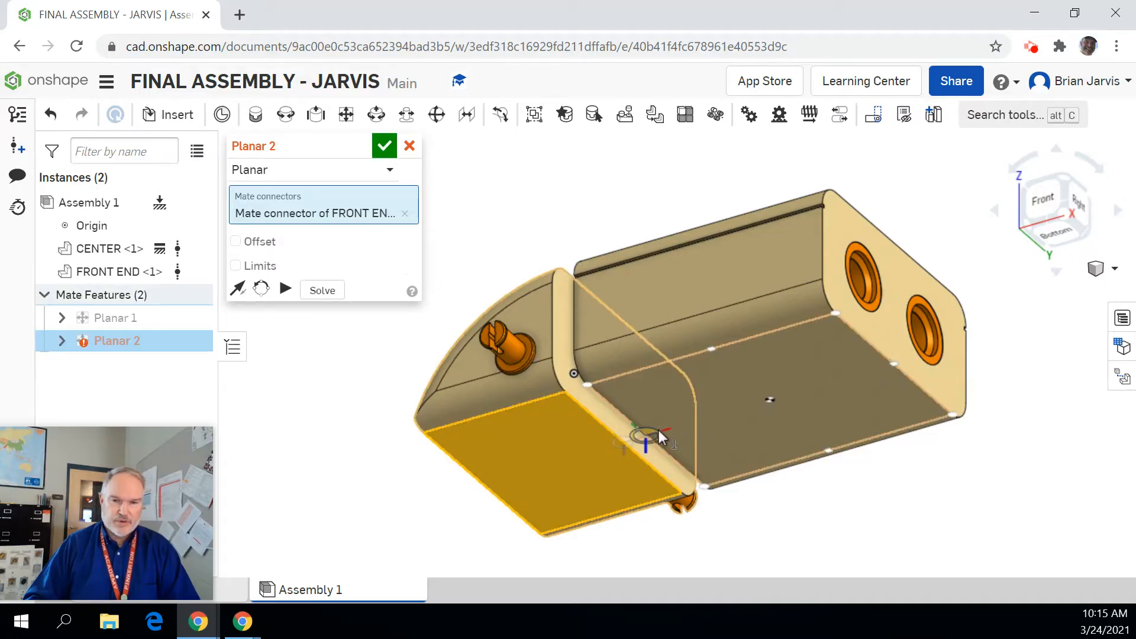
left_click(644, 435)
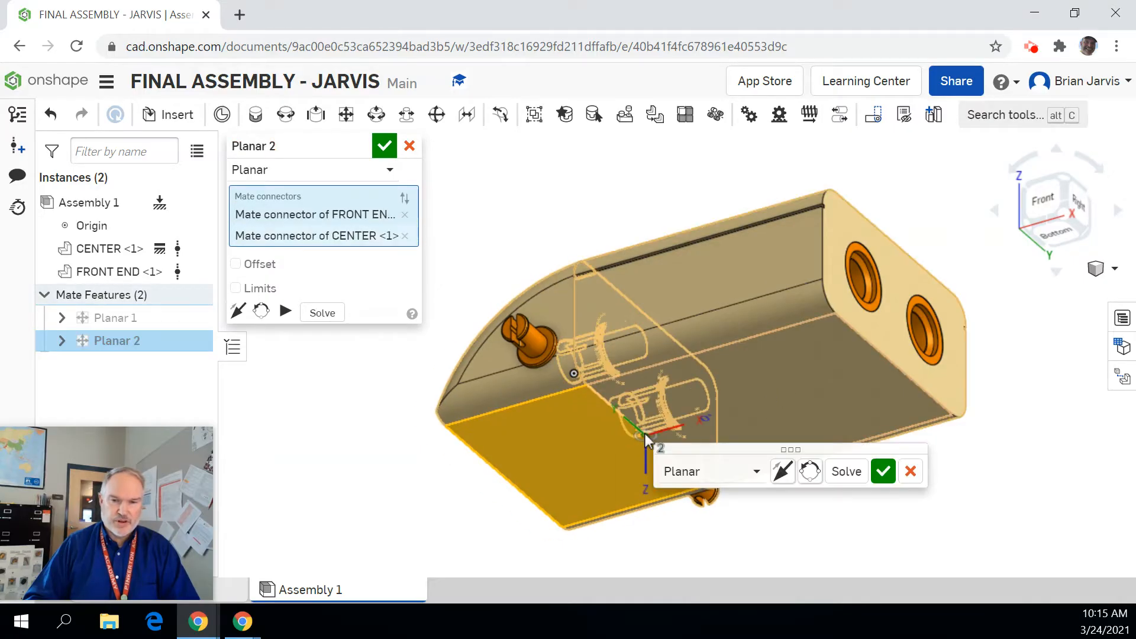
left_click(882, 471)
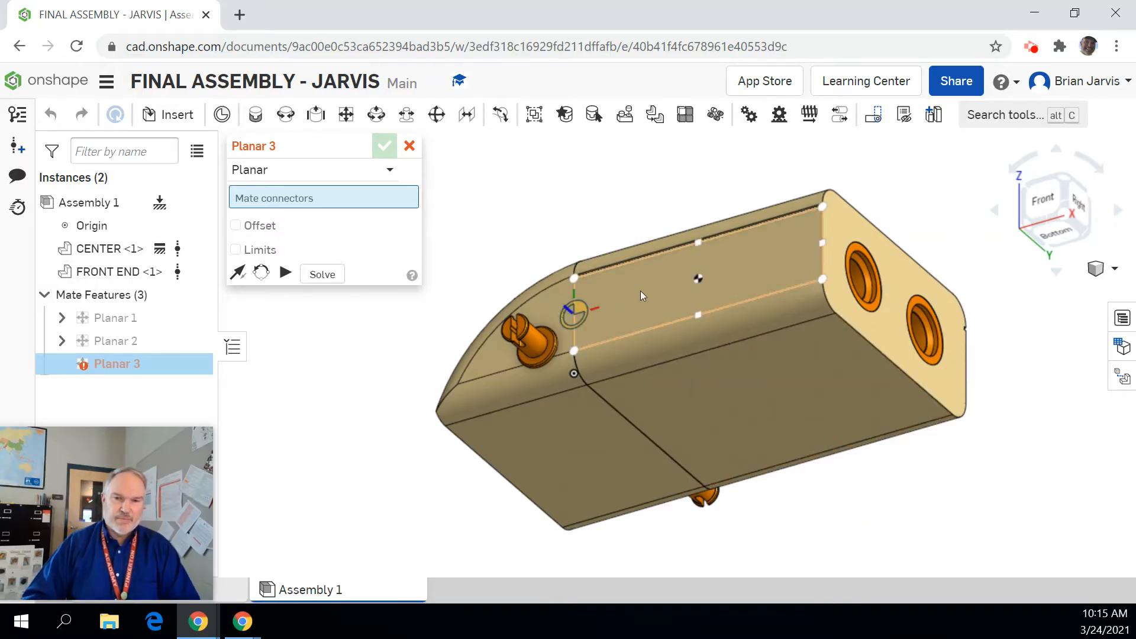
Add a planar mate between the matching side faces of the CENTER and the FRONT END
left_click(584, 309)
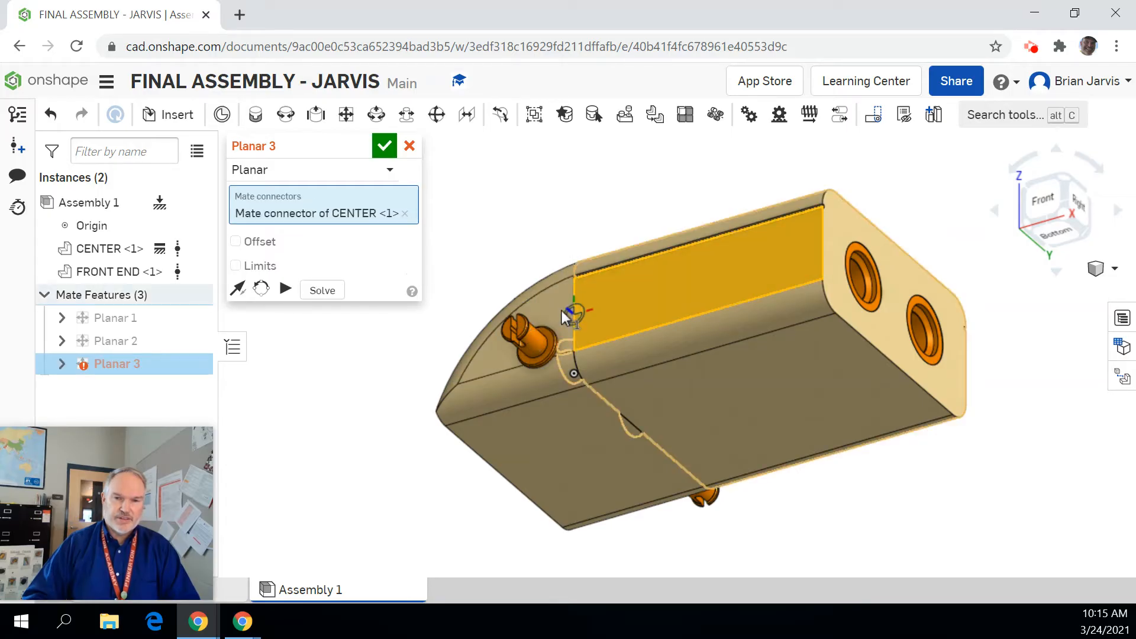
scroll(559, 310, "up", 5)
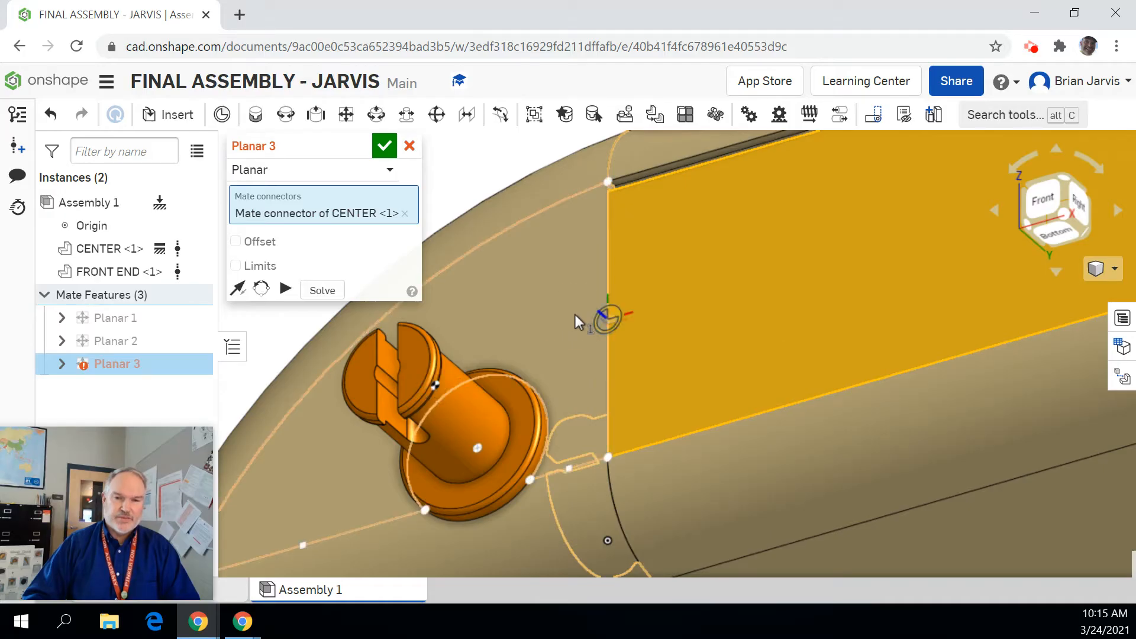
left_click(574, 315)
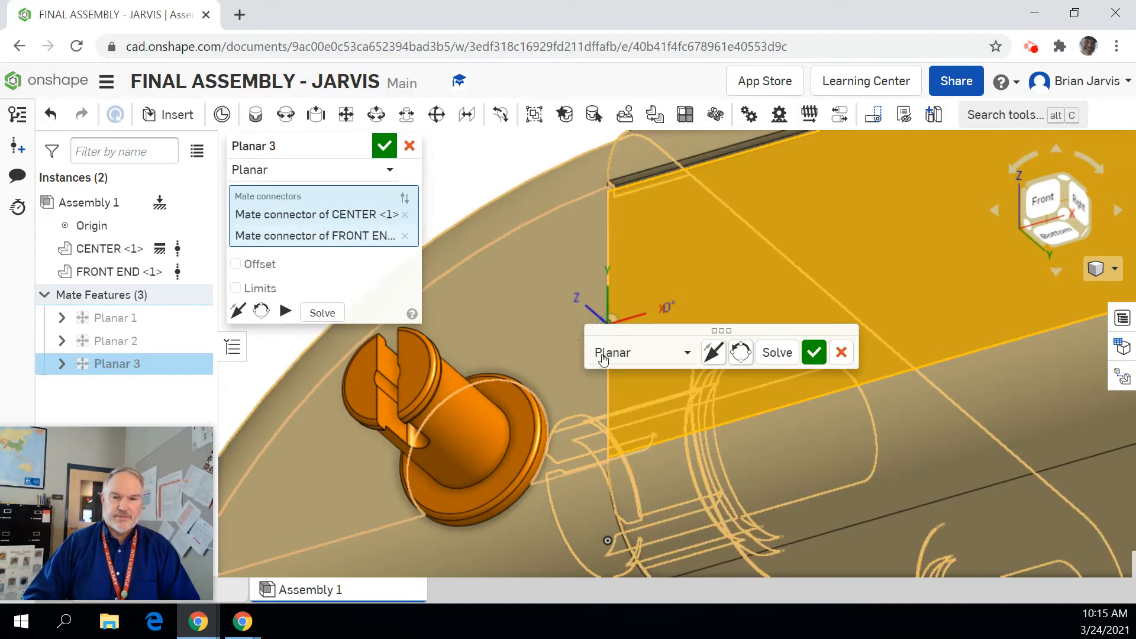
left_click(814, 352)
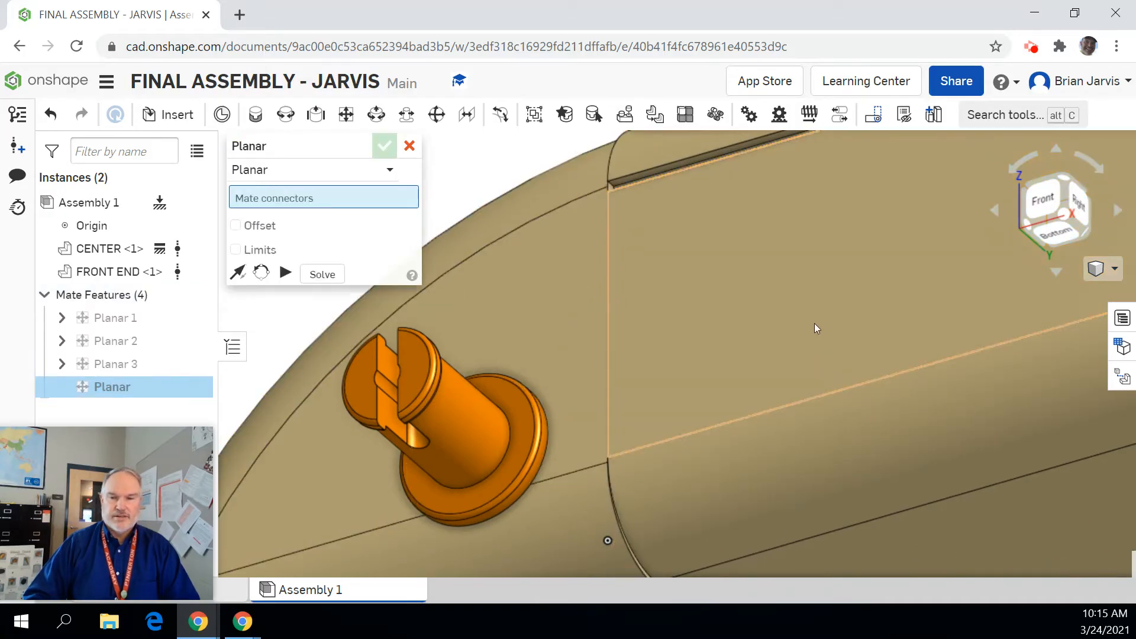
left_click(1063, 181)
left_click(382, 143)
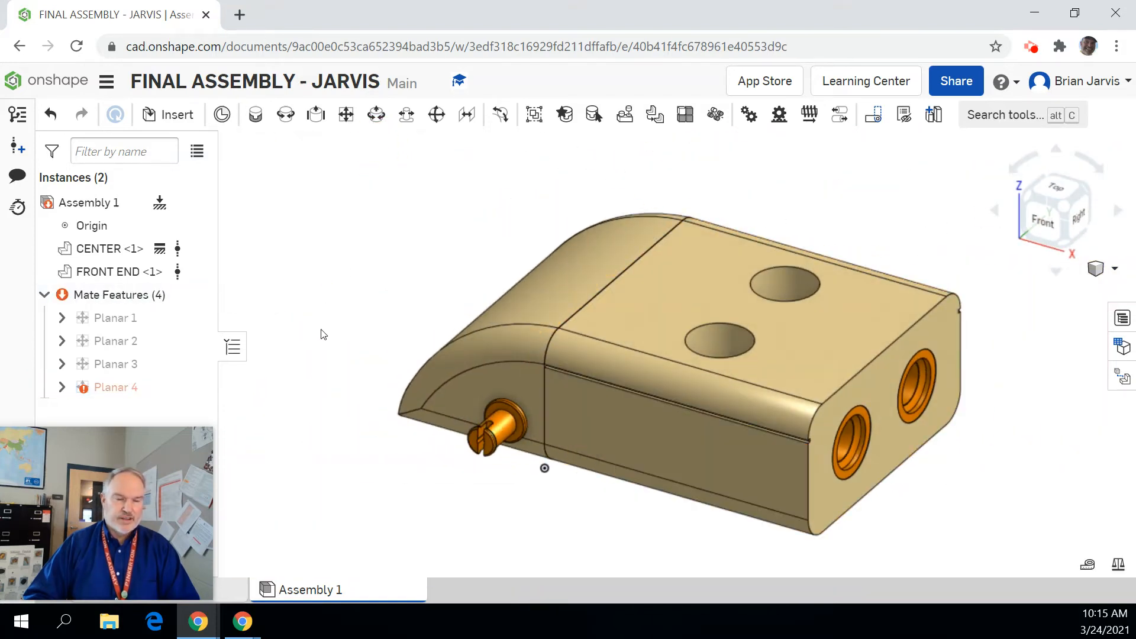
Delete the incomplete fourth planar mate from the mate features
mouse_move(121, 391)
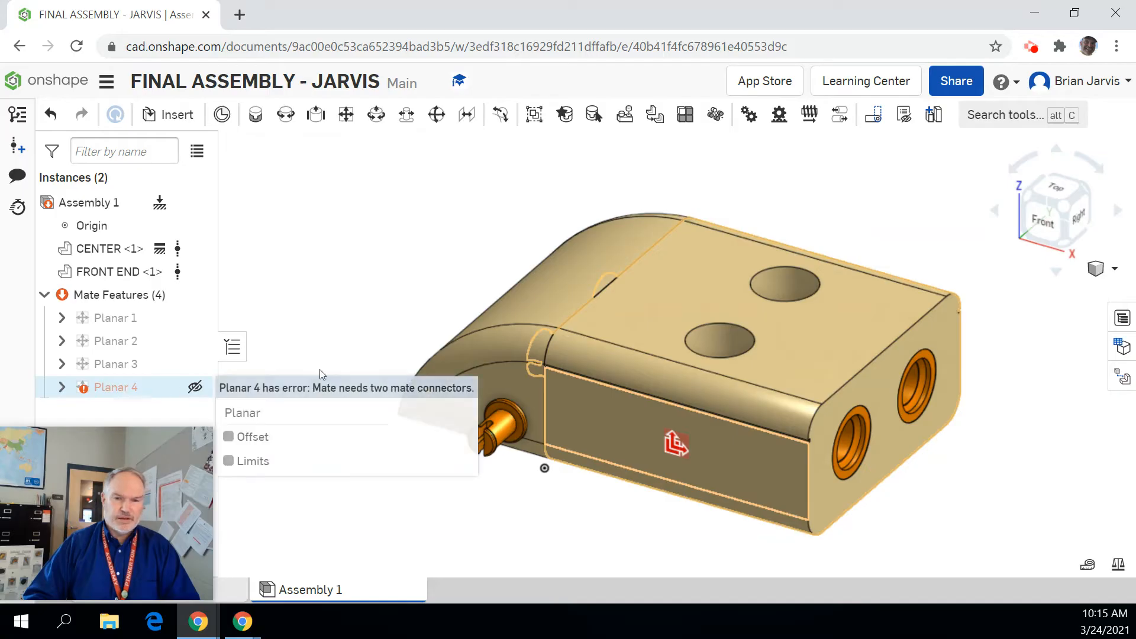
right_click(135, 393)
left_click(178, 381)
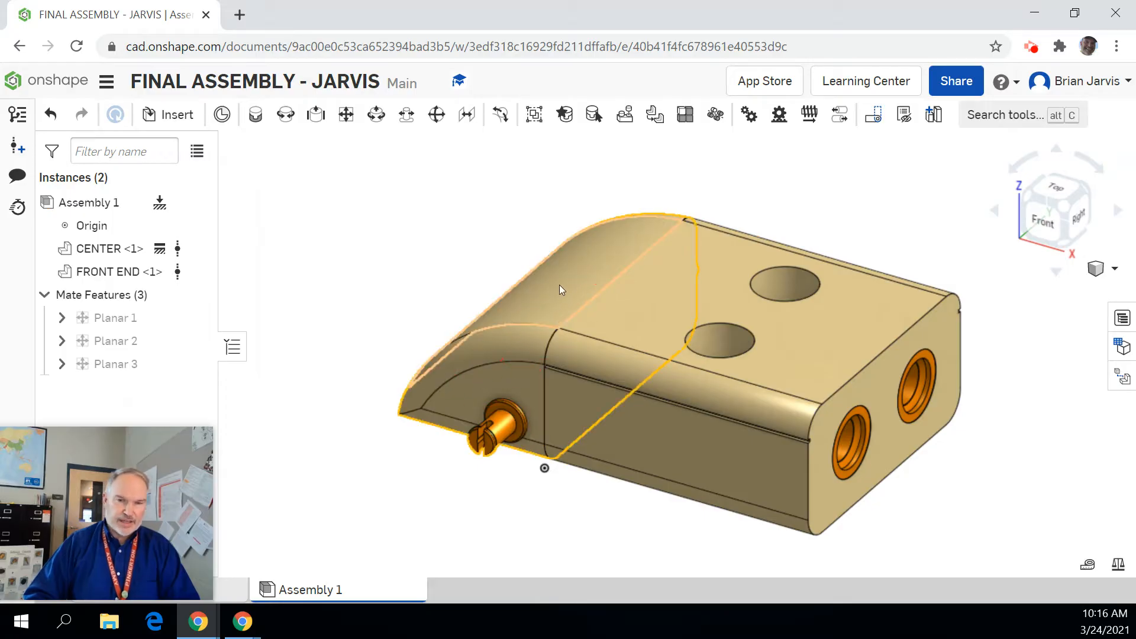
Try to move the FRONT END to test whether its three planar mates fully constrain it
left_click_drag(569, 272, 418, 520)
left_click_drag(491, 355, 477, 258)
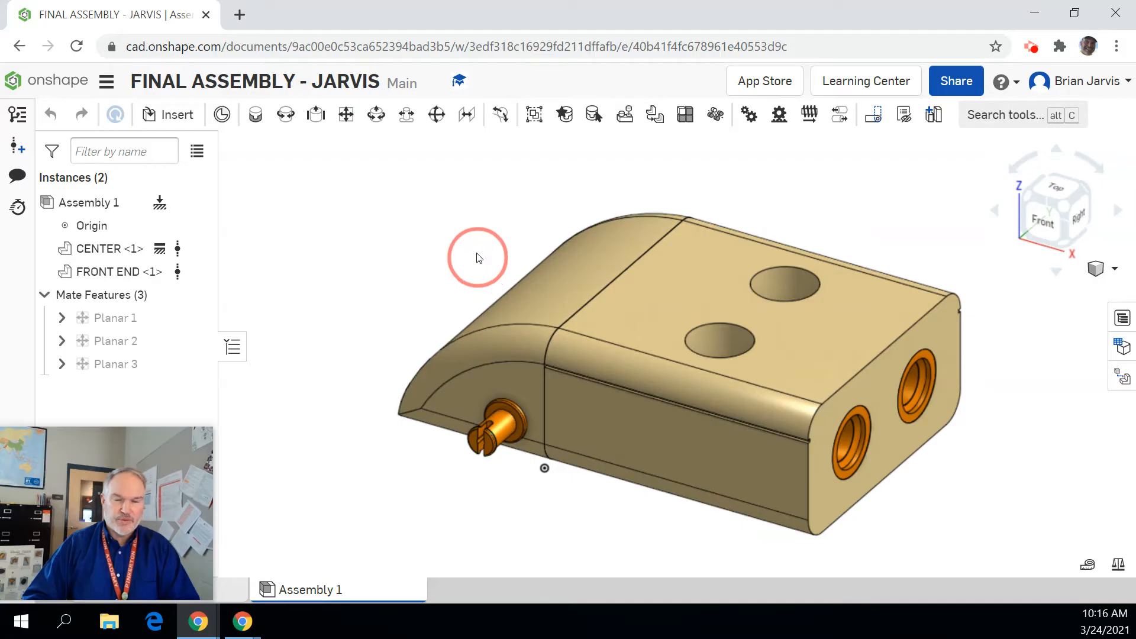
scroll(510, 230, "down", 2)
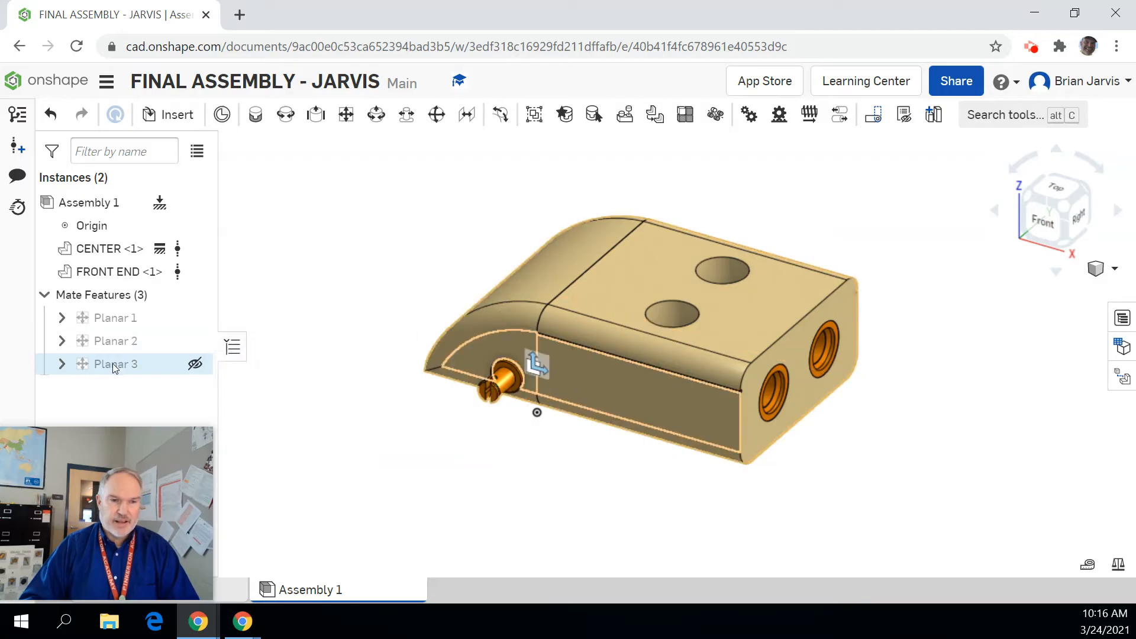
scroll(622, 459, "down", 2)
middle_click_drag(622, 459, 559, 400)
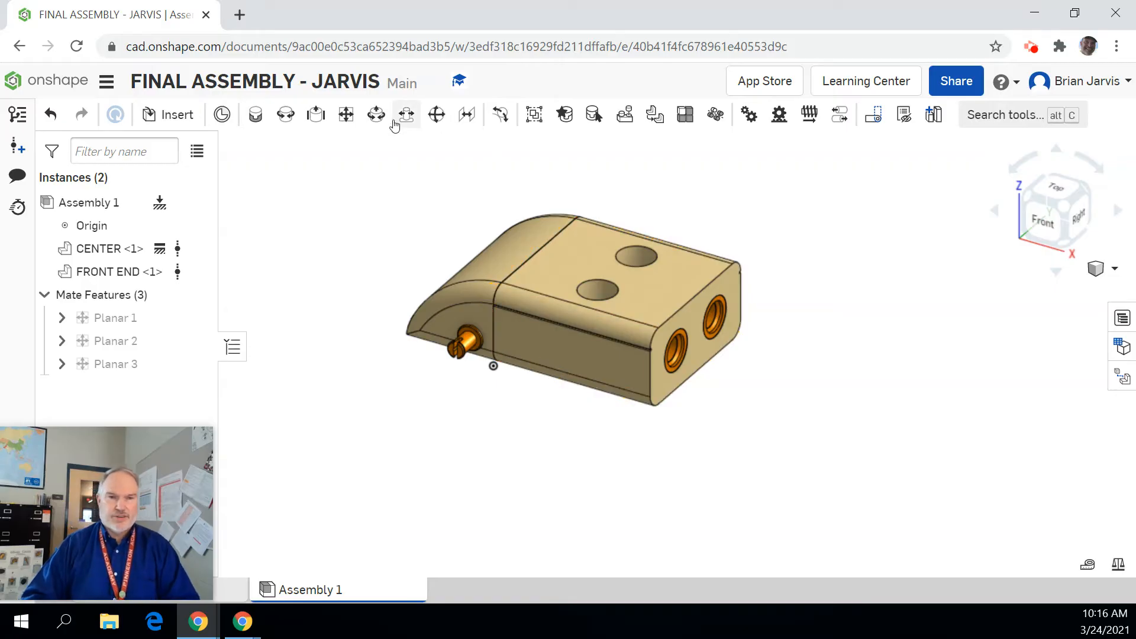
Insert the CAR CENTER part from the BACK END document in the RE PROJECT - DUE 03-28-21 folder, placing it apart from the other parts
left_click(177, 117)
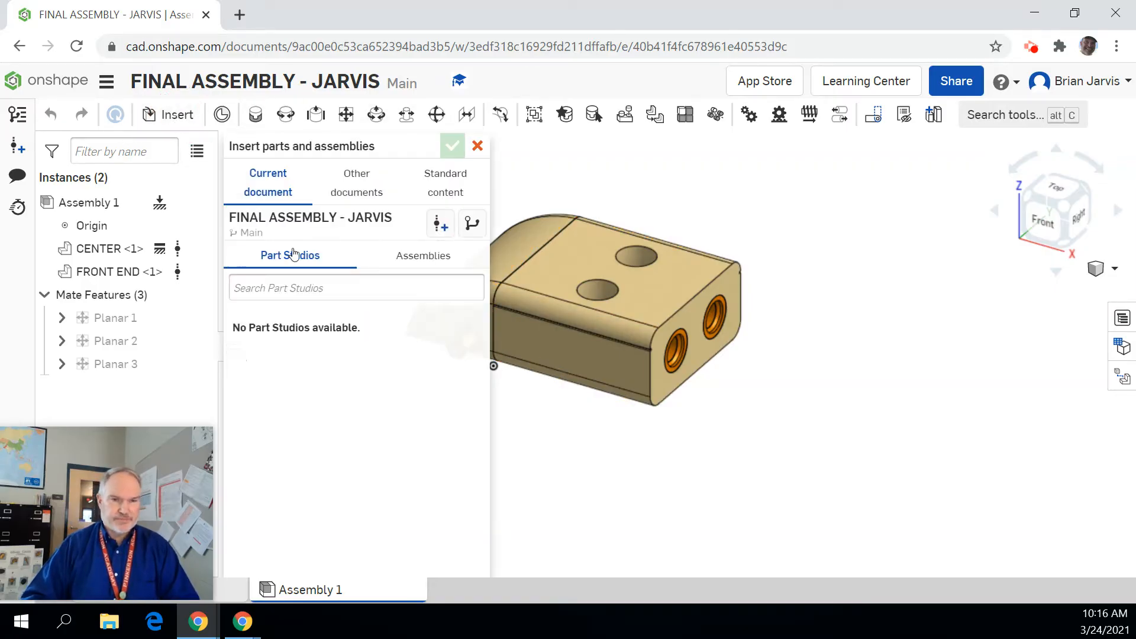
left_click(360, 188)
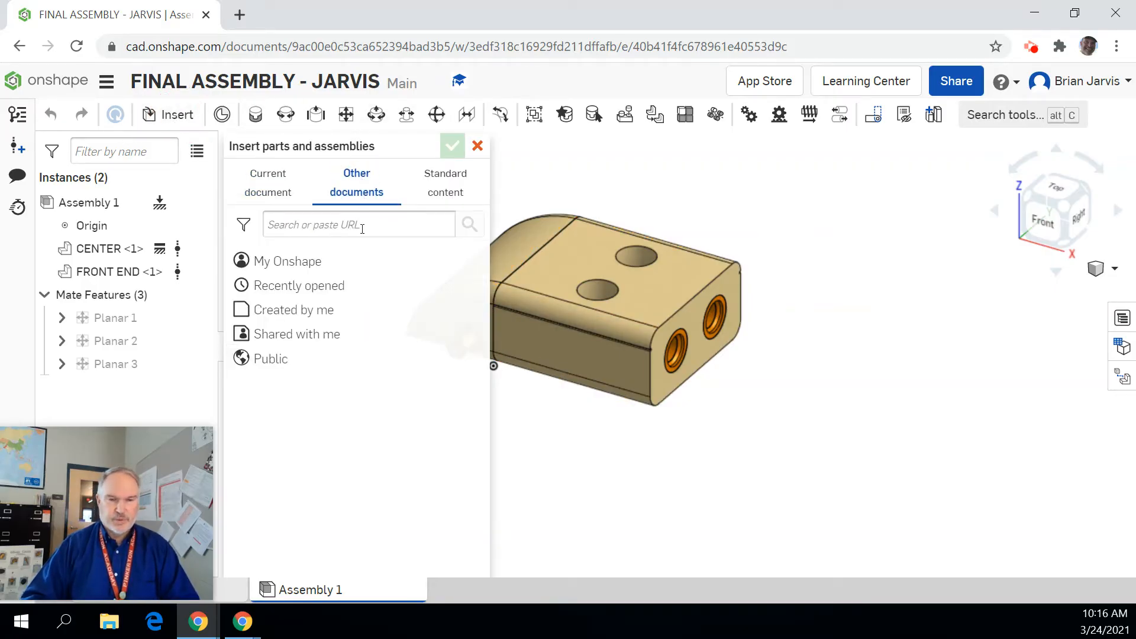
left_click(290, 261)
left_click(370, 300)
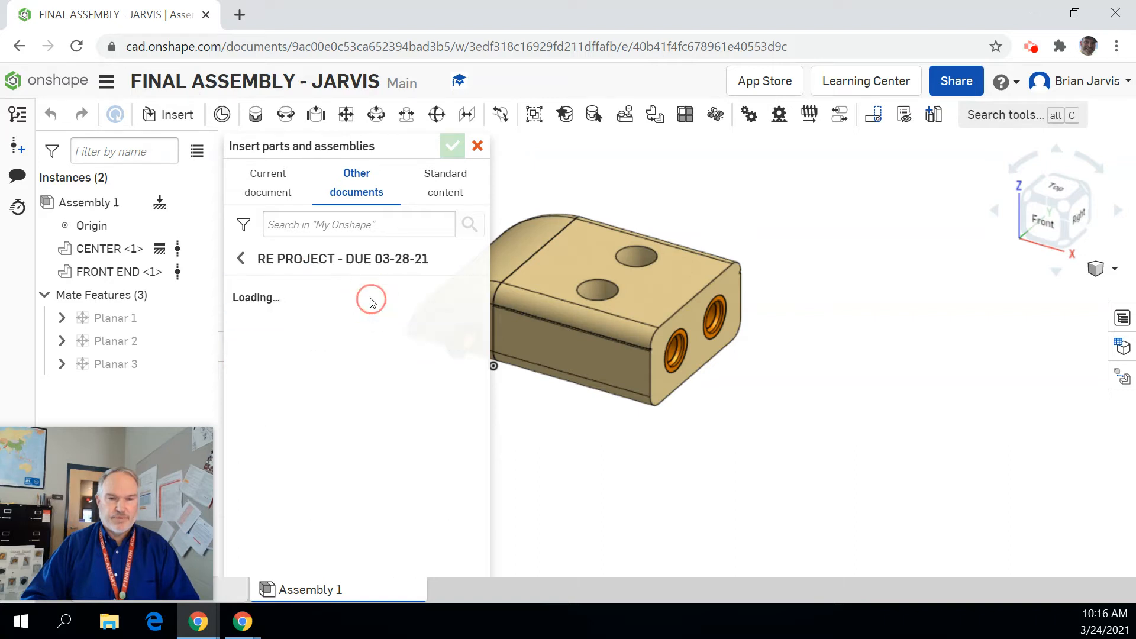
left_click(341, 391)
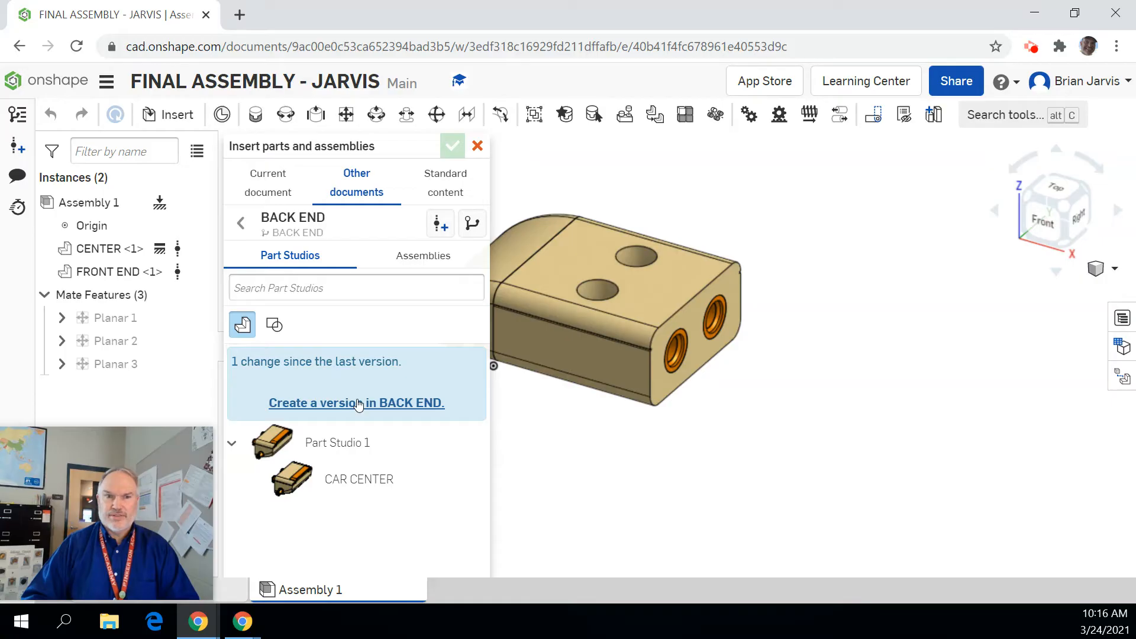
left_click(358, 485)
left_click(357, 480)
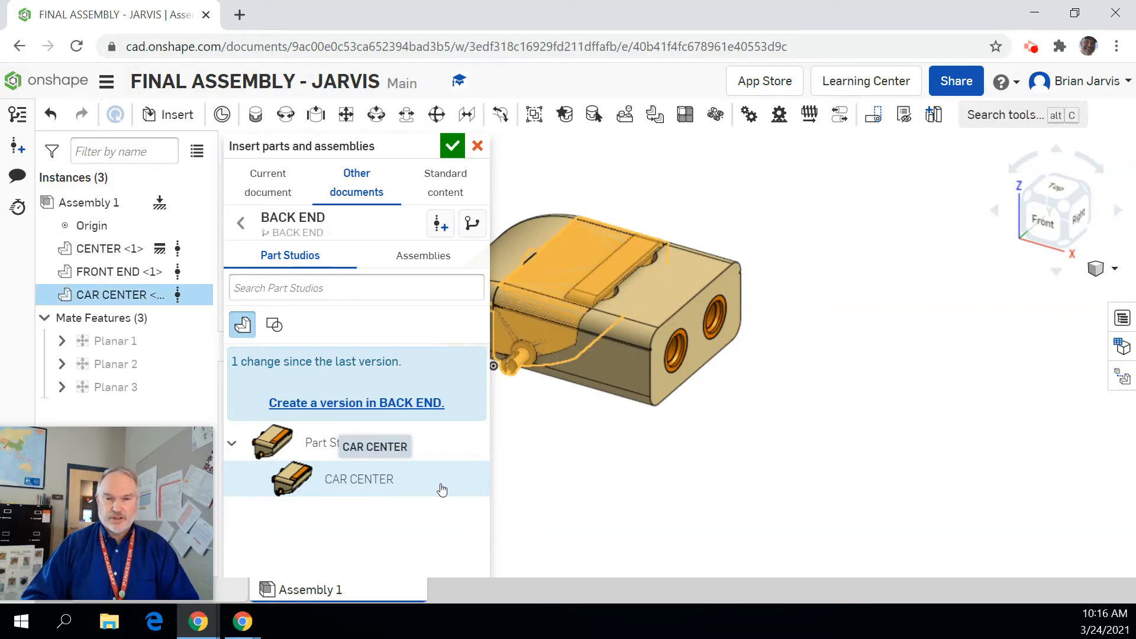
left_click(942, 335)
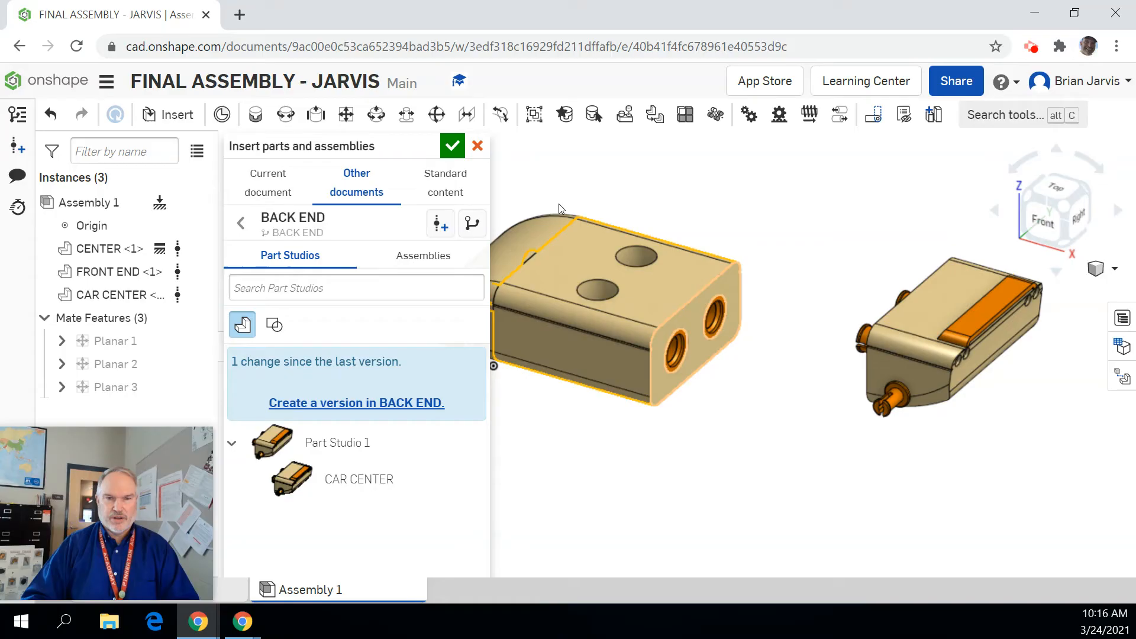
left_click(455, 153)
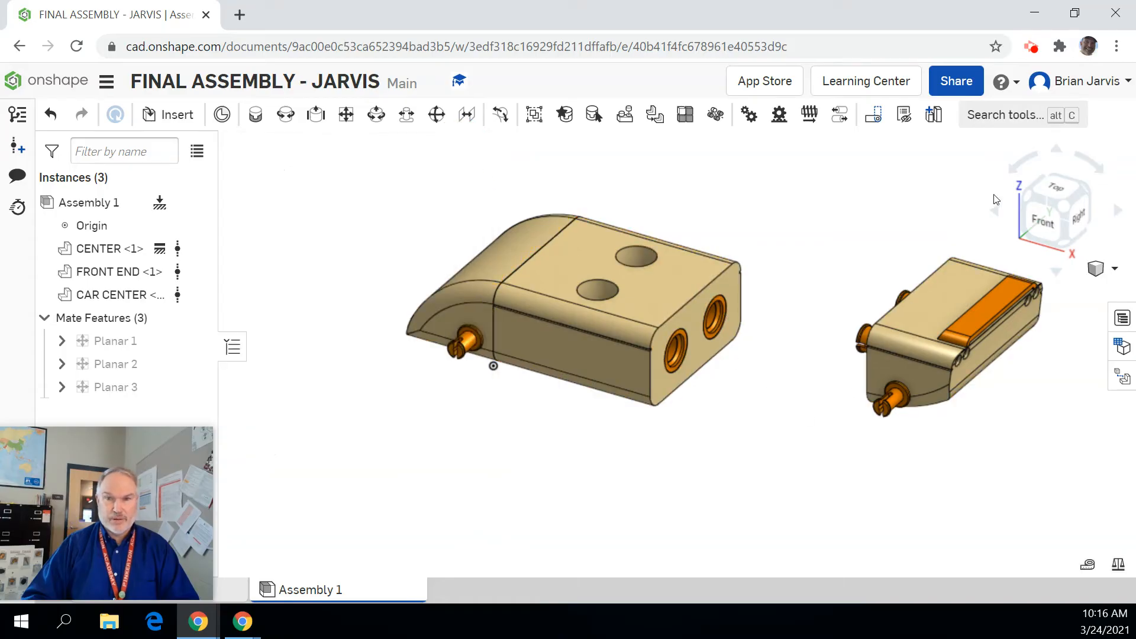
Add a planar mate between the CENTER's end face with two sockets and the CAR CENTER's flat face with two pegs
left_click(346, 116)
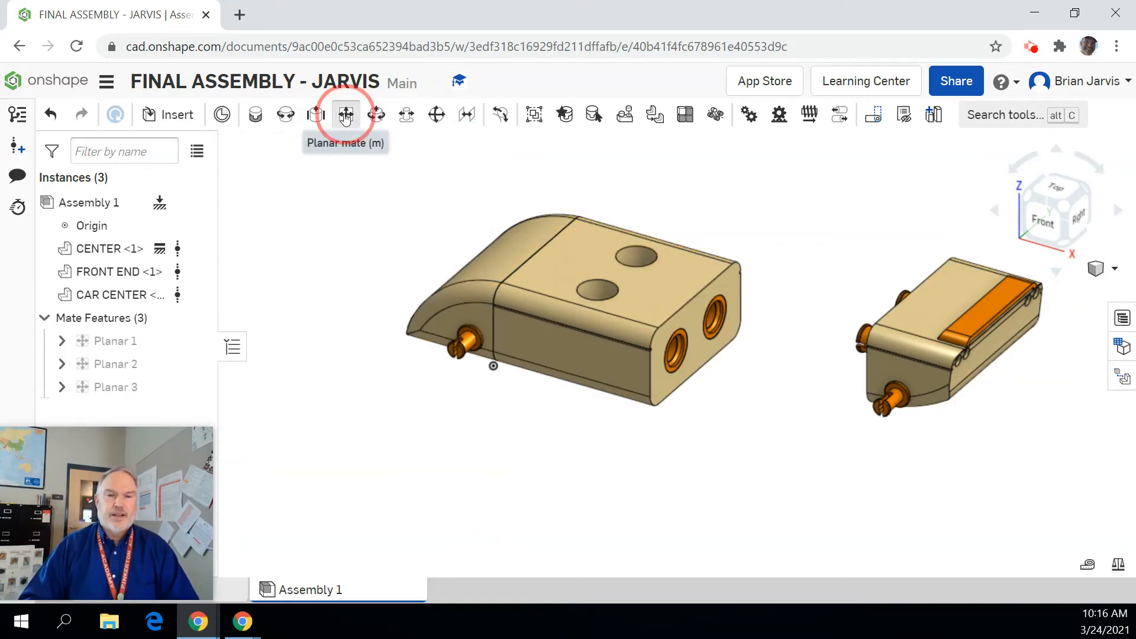
left_click(702, 351)
left_click(1030, 199)
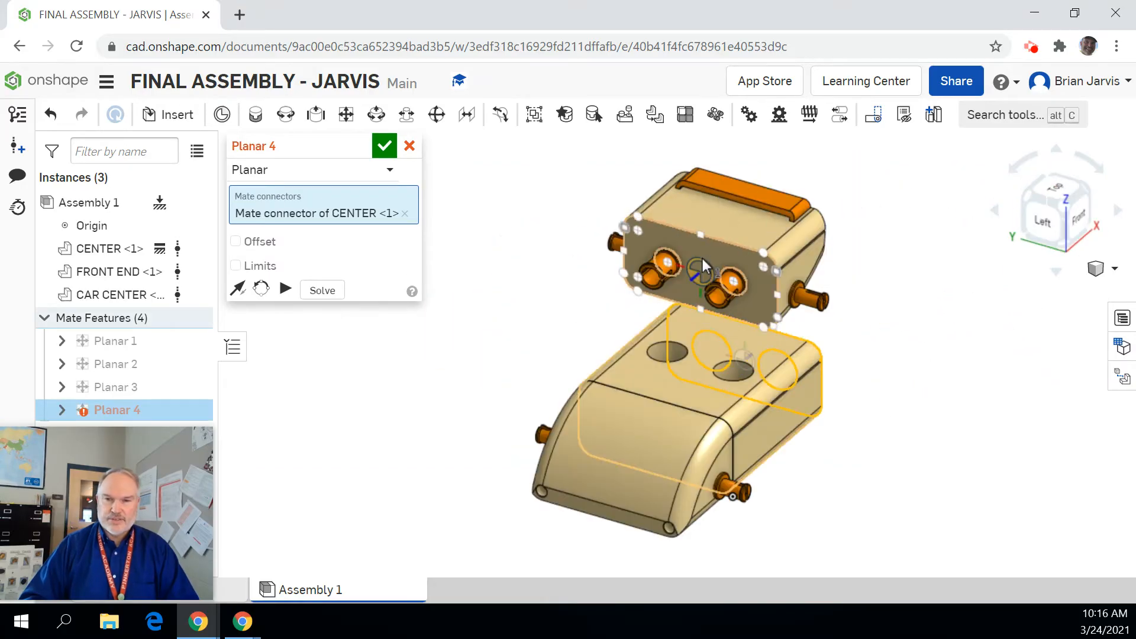
left_click(702, 264)
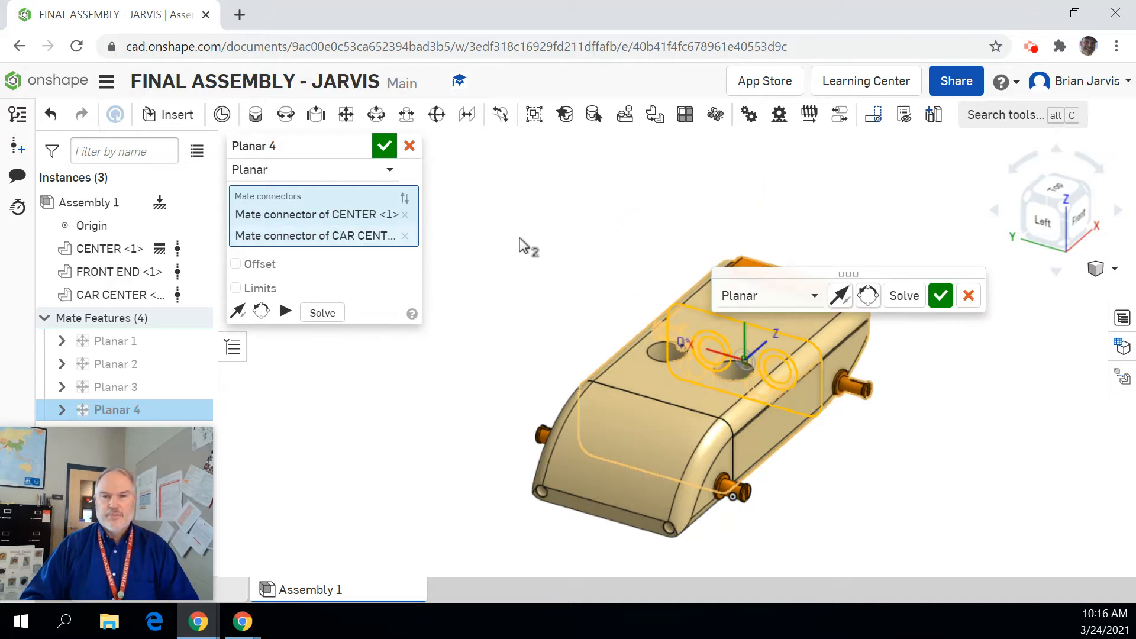
left_click(941, 296)
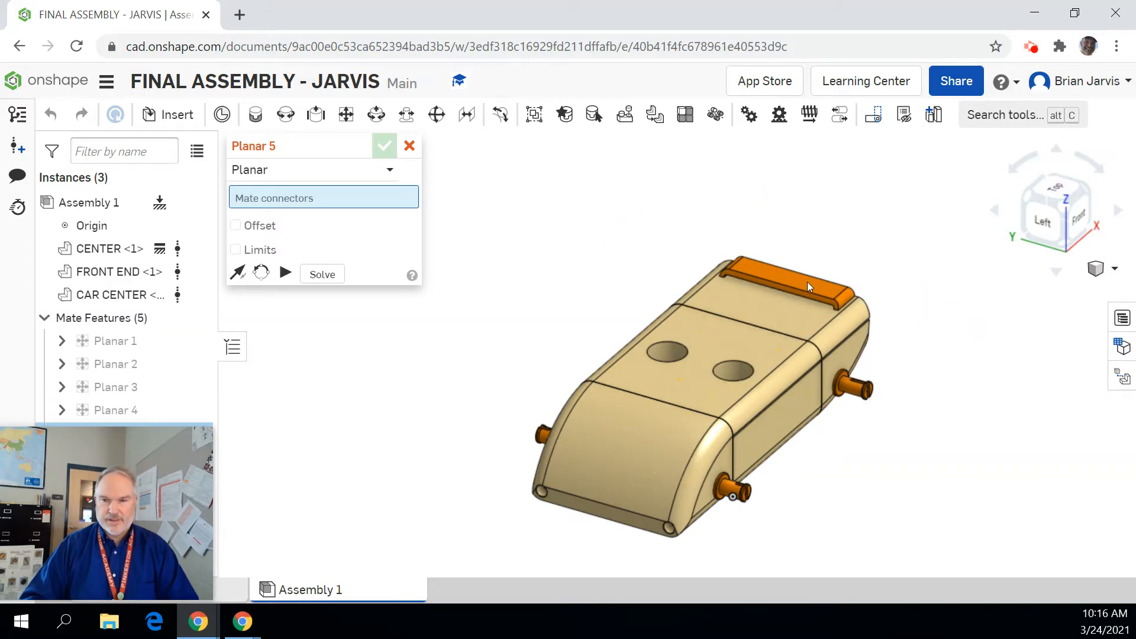
Add a planar mate between the top faces of the CAR CENTER and the CENTER
scroll(746, 334, "up", 3)
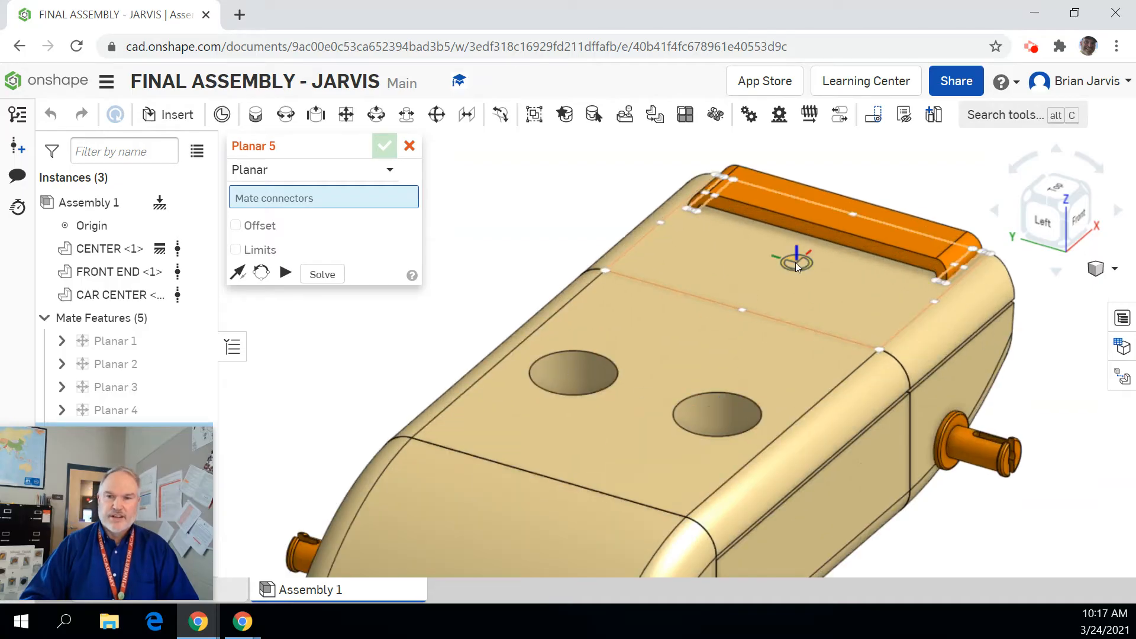
left_click(795, 261)
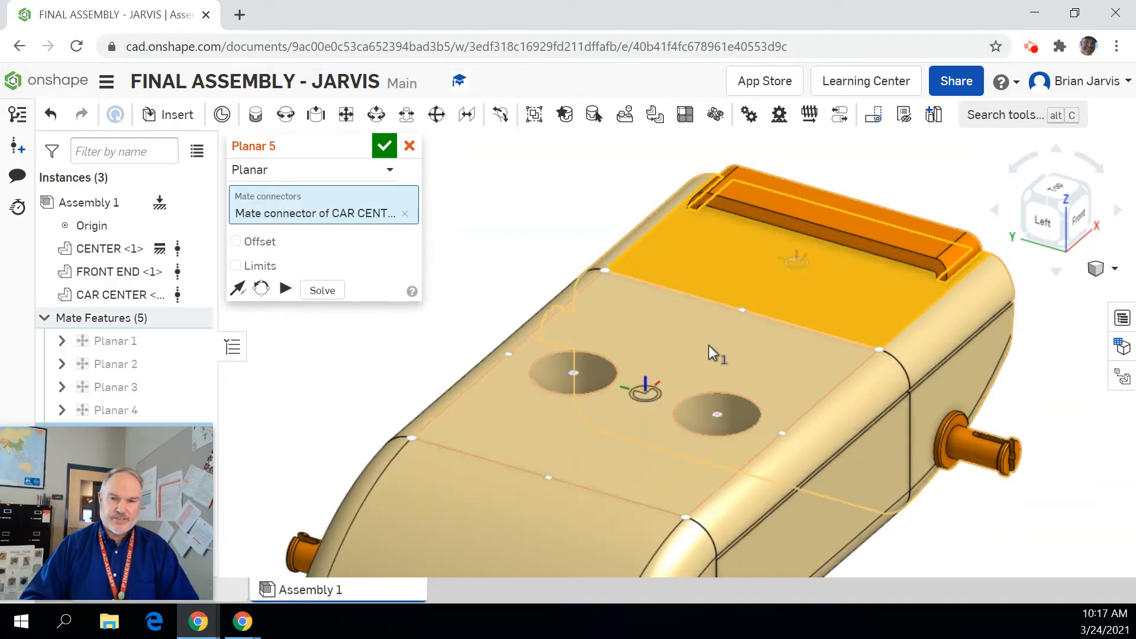
left_click(652, 393)
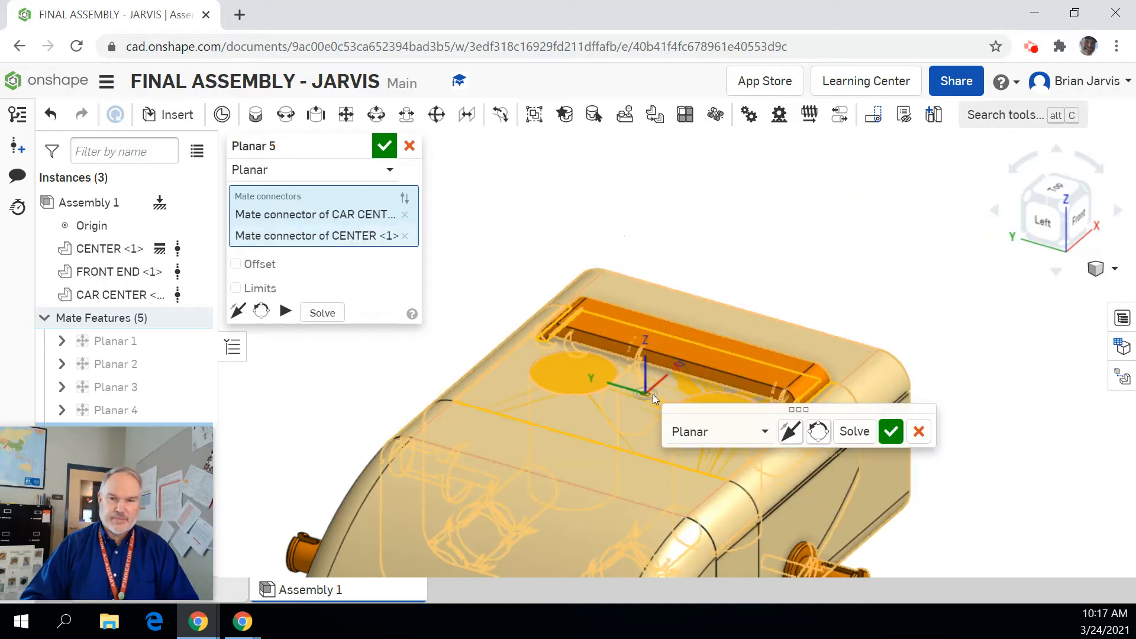
left_click(1073, 223)
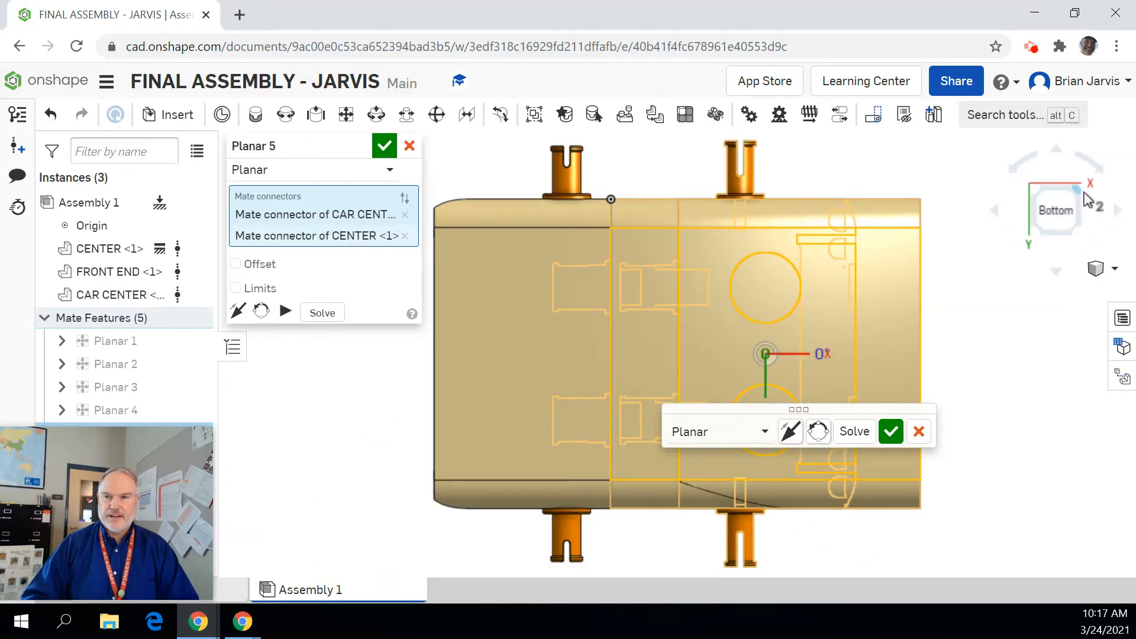
left_click(1102, 268)
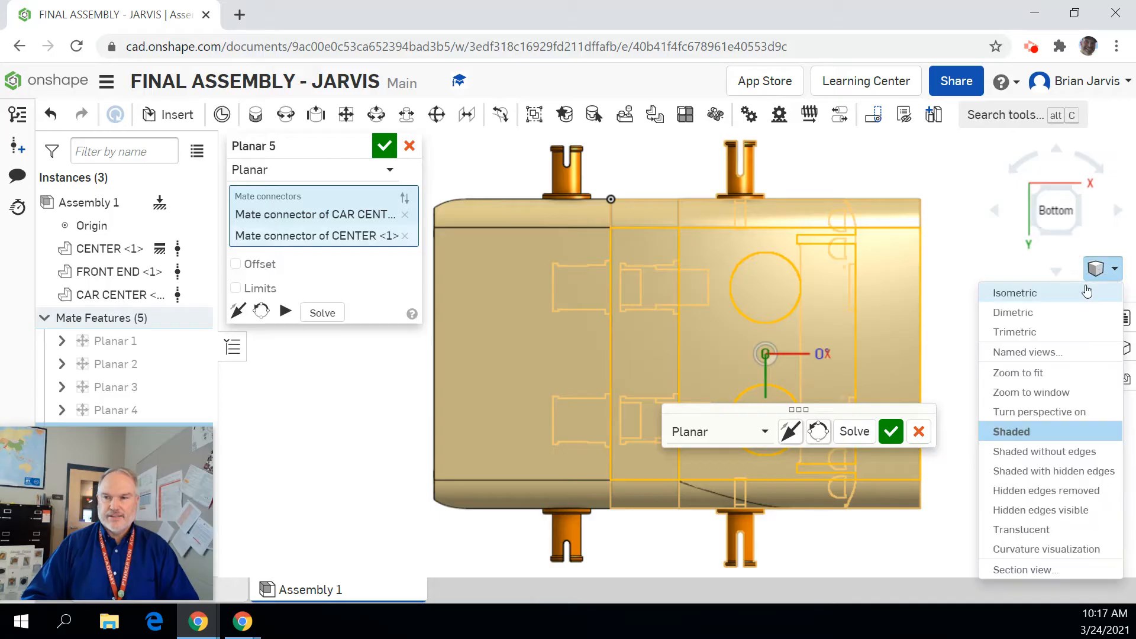
left_click(1049, 293)
left_click(1027, 200)
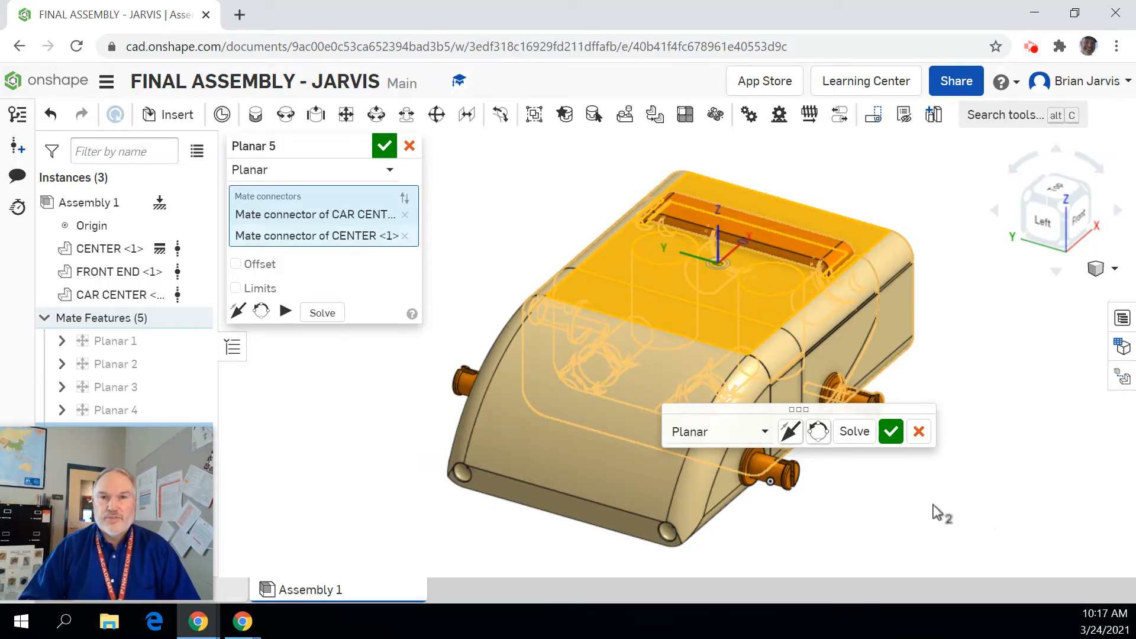
left_click(893, 439)
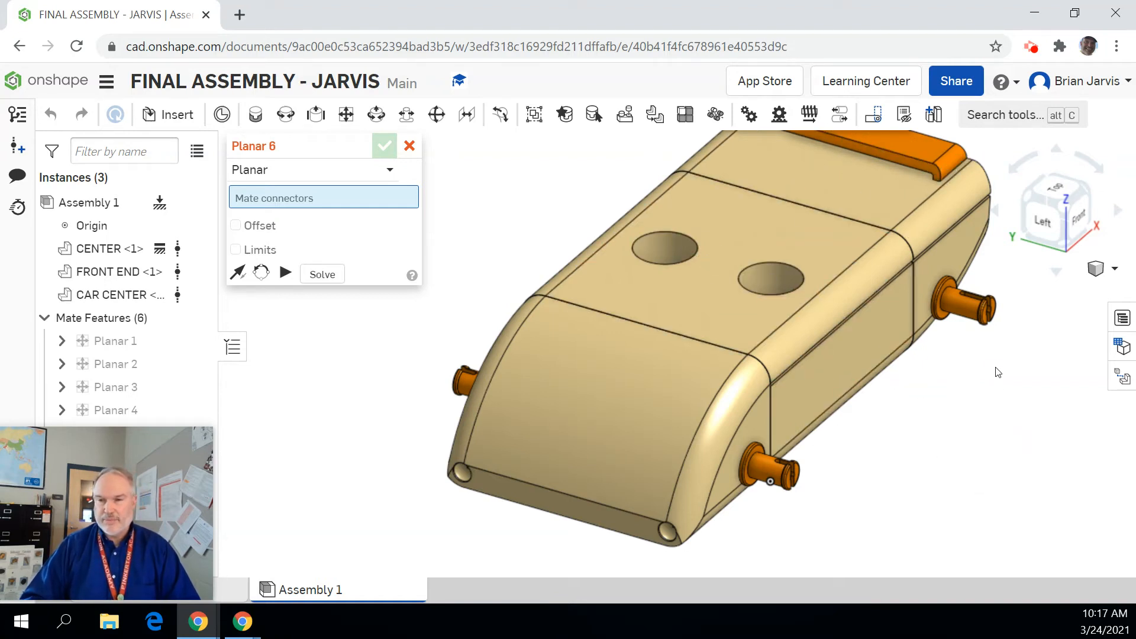
Try to add a planar mate between the side faces of the CAR CENTER and the CENTER
scroll(972, 290, "up", 2)
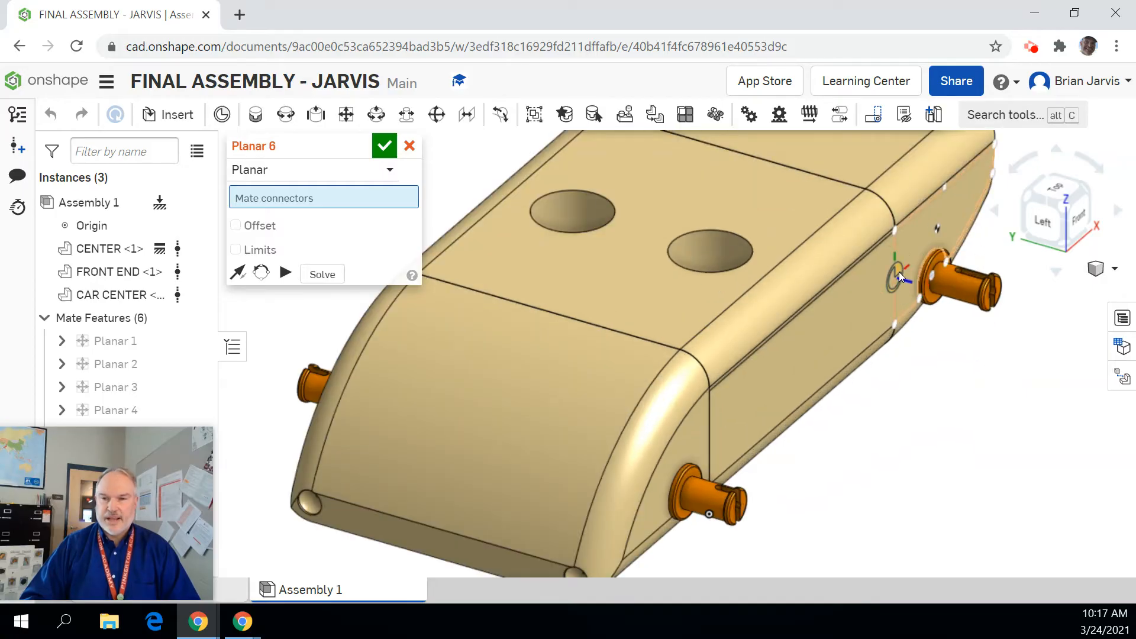
left_click(899, 272)
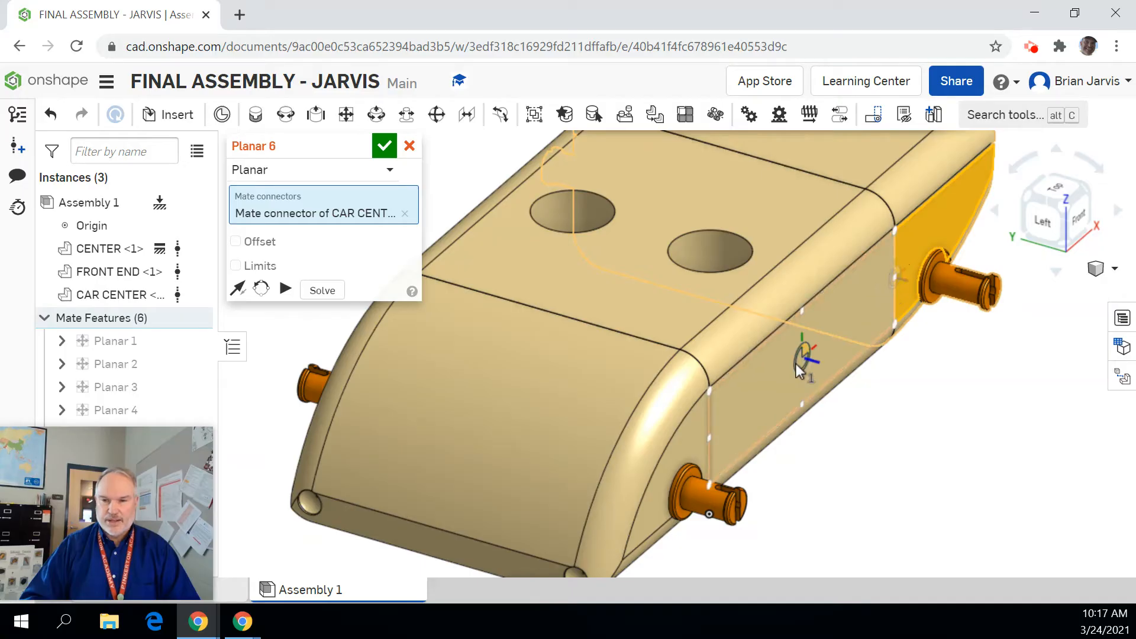
left_click(886, 289)
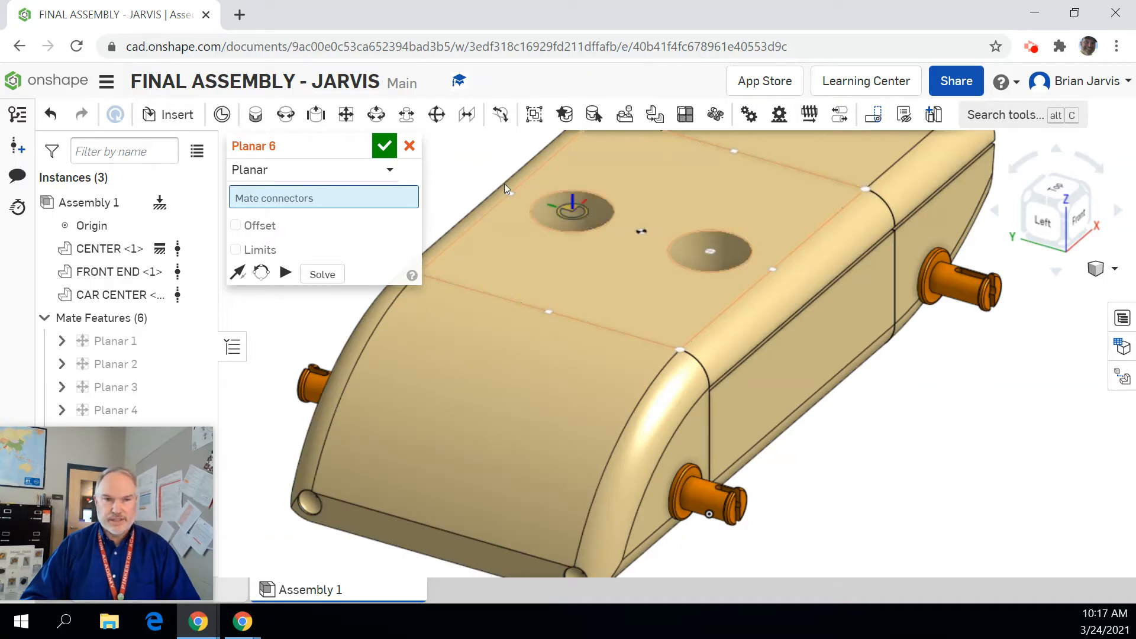
left_click(383, 147)
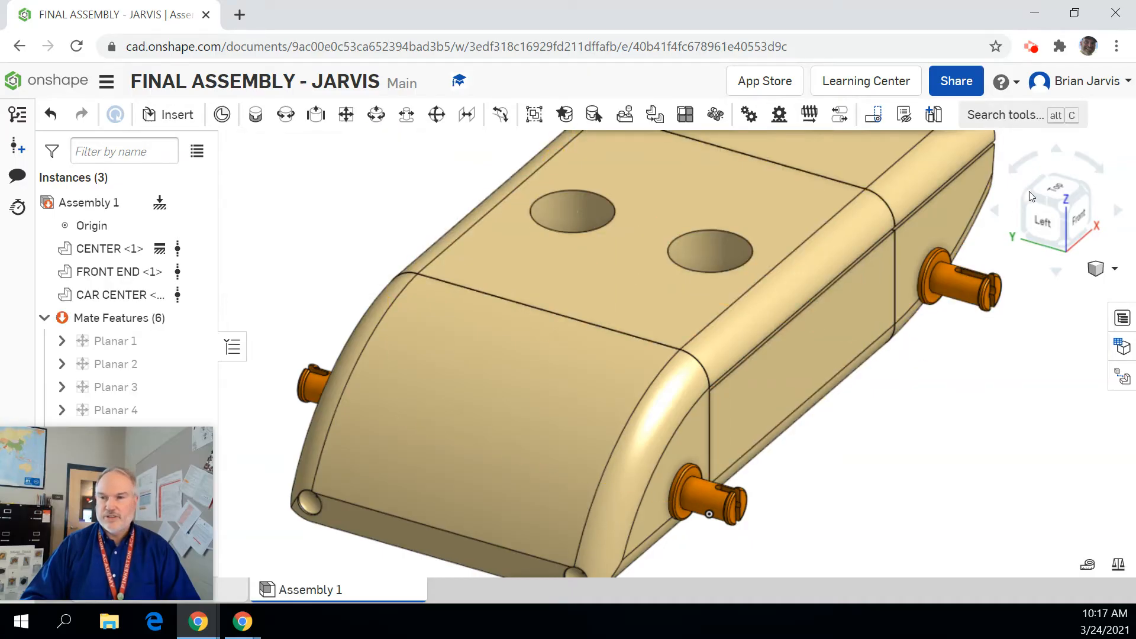
Slide the CAR CENTER sideways along the CENTER's end face in the top view to test its remaining freedom
left_click(1052, 189)
left_click_drag(910, 393, 954, 428)
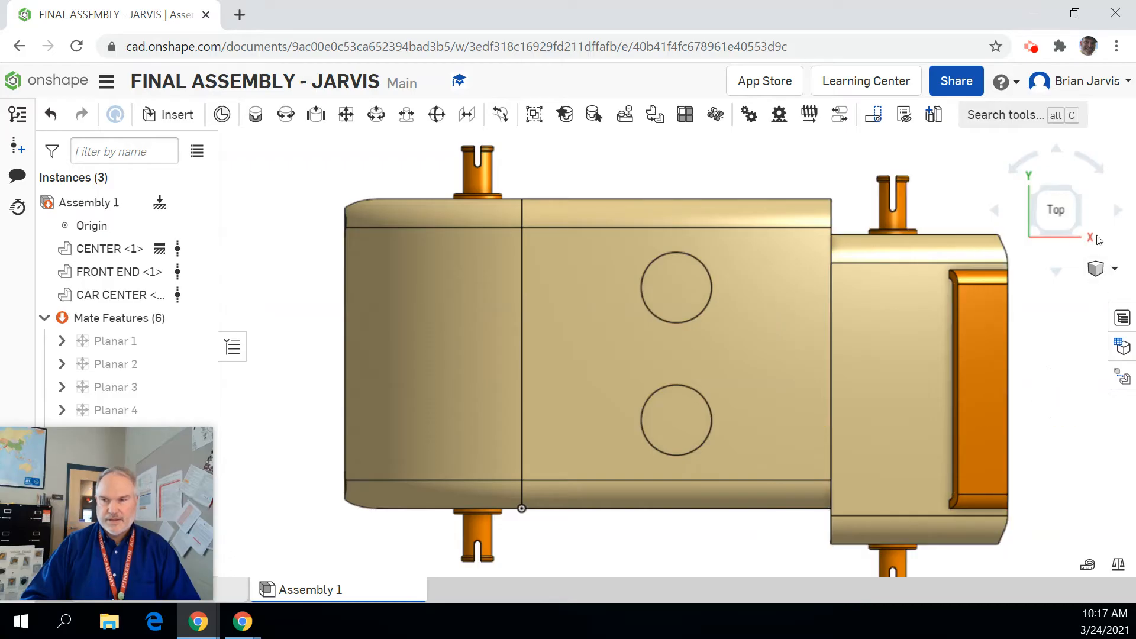
left_click(1075, 232)
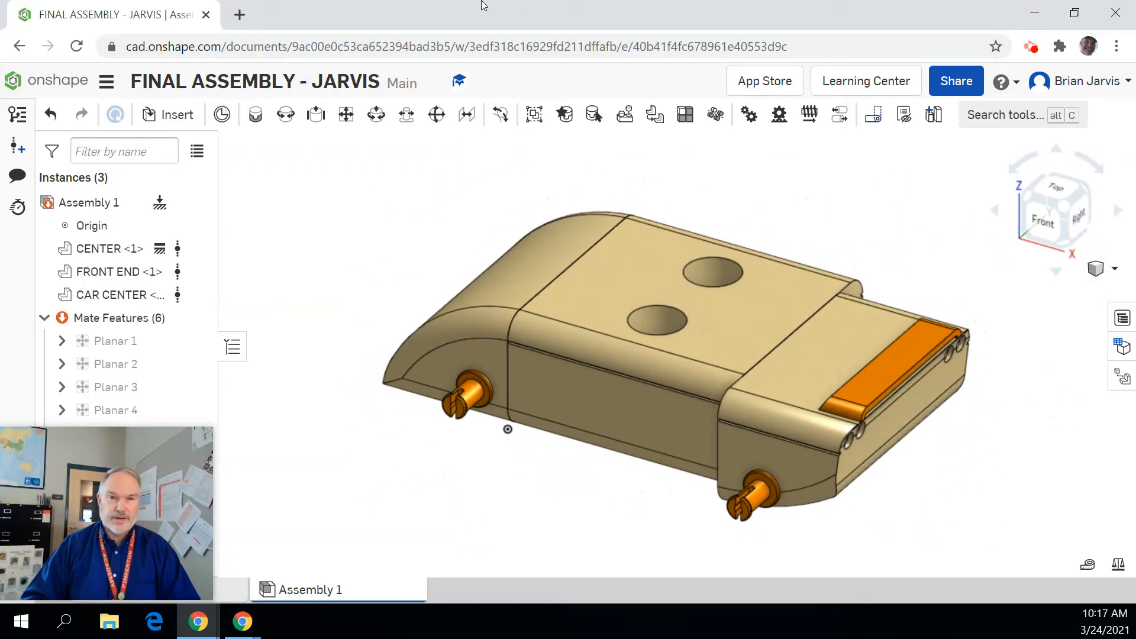
Add a planar mate between the side faces of the CAR CENTER and the CENTER
left_click(355, 117)
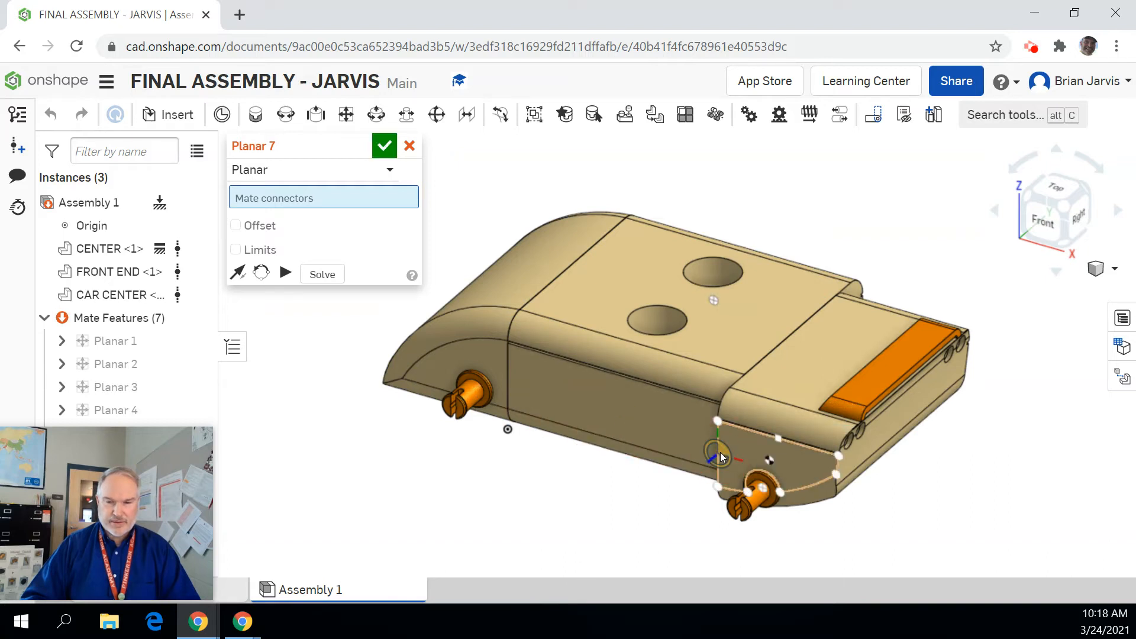
left_click(719, 452)
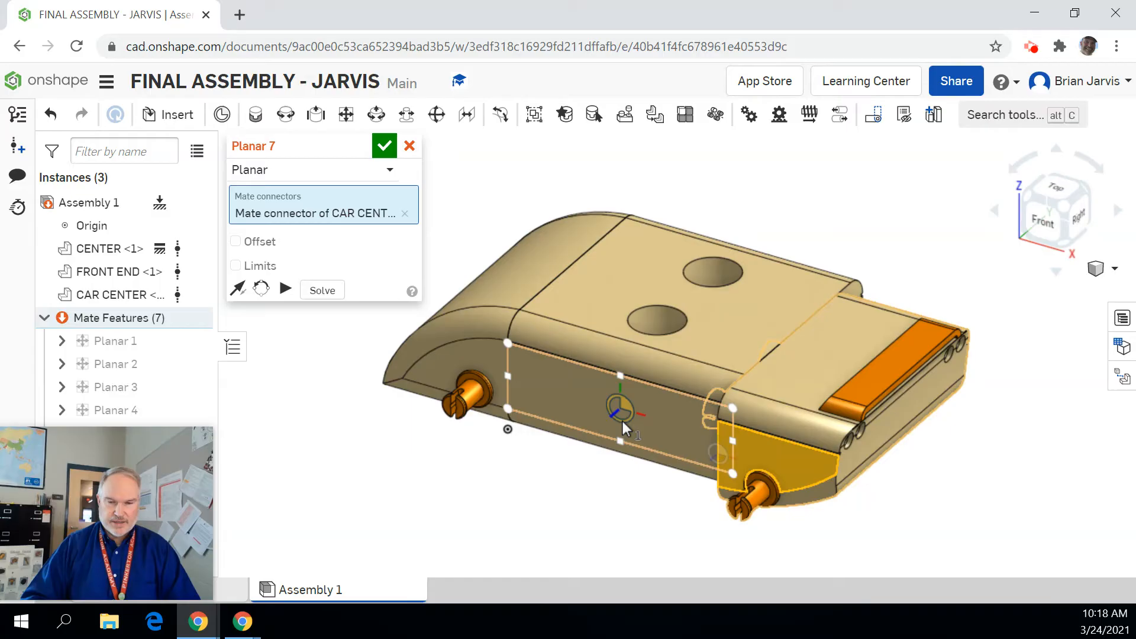
left_click(622, 421)
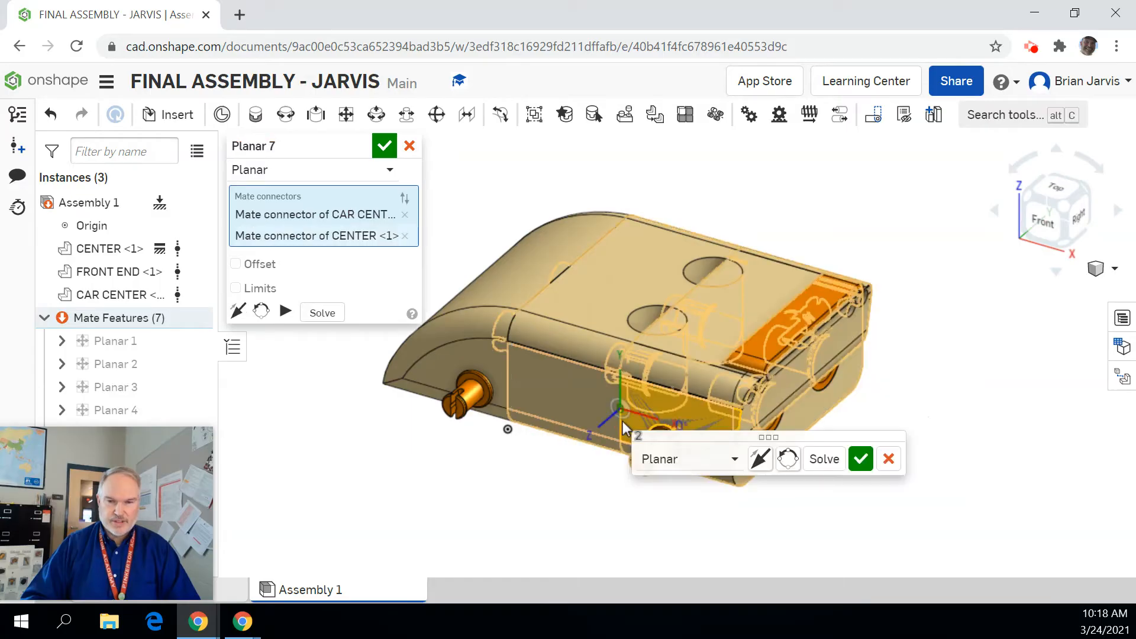
left_click(863, 460)
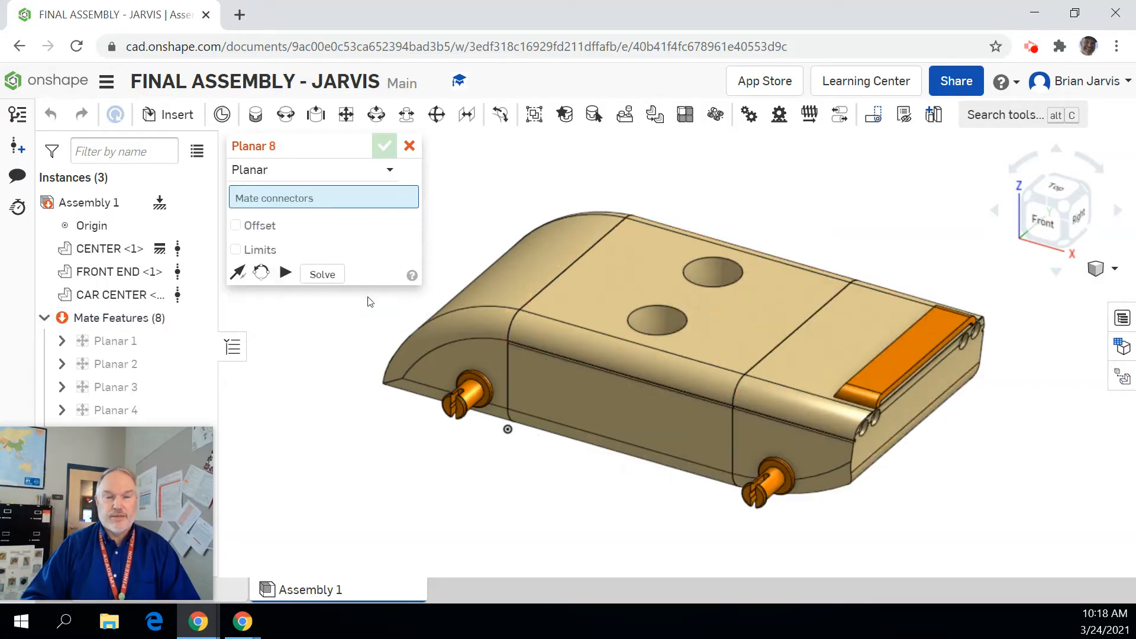
left_click(409, 146)
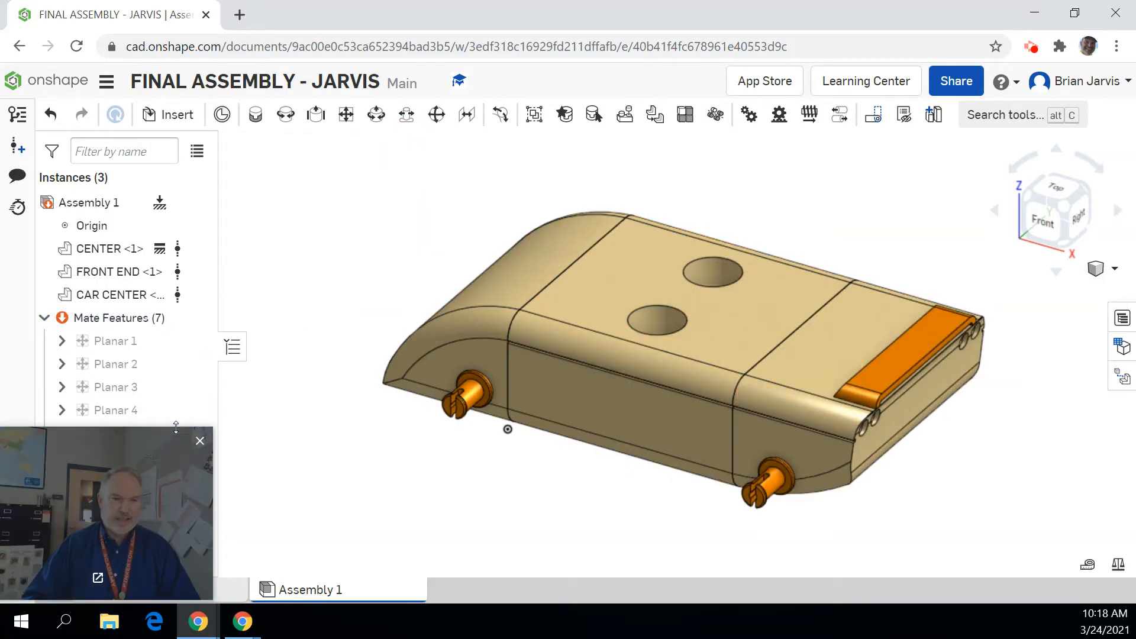
Delete the failed Planar 6 mate from the assembly's mate features
left_click(1032, 200)
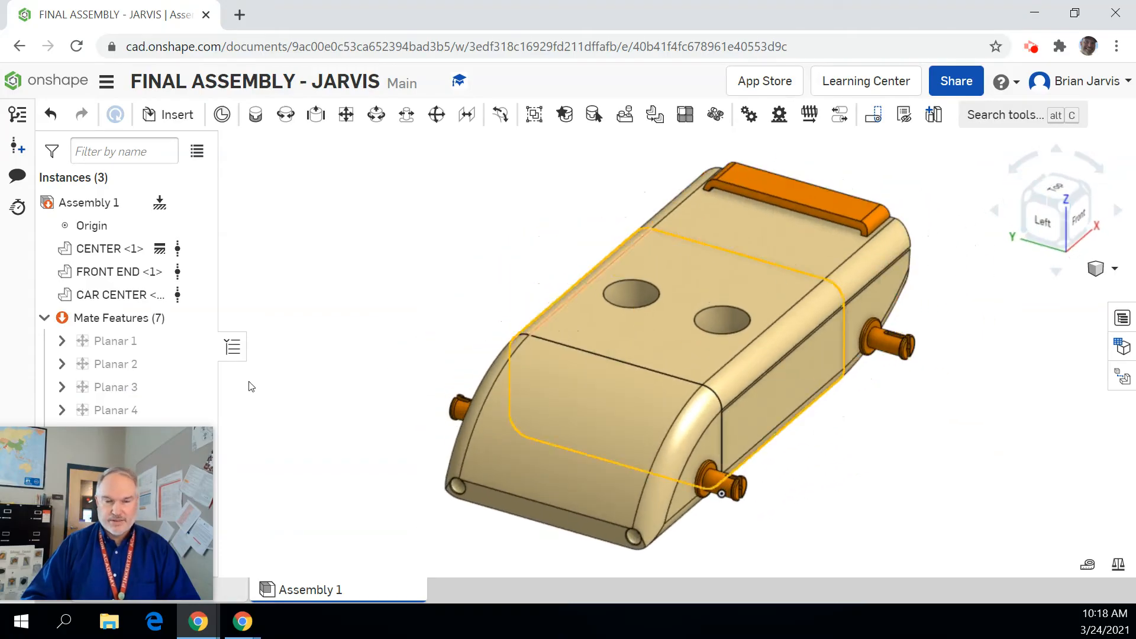
left_click_drag(137, 456, 391, 413)
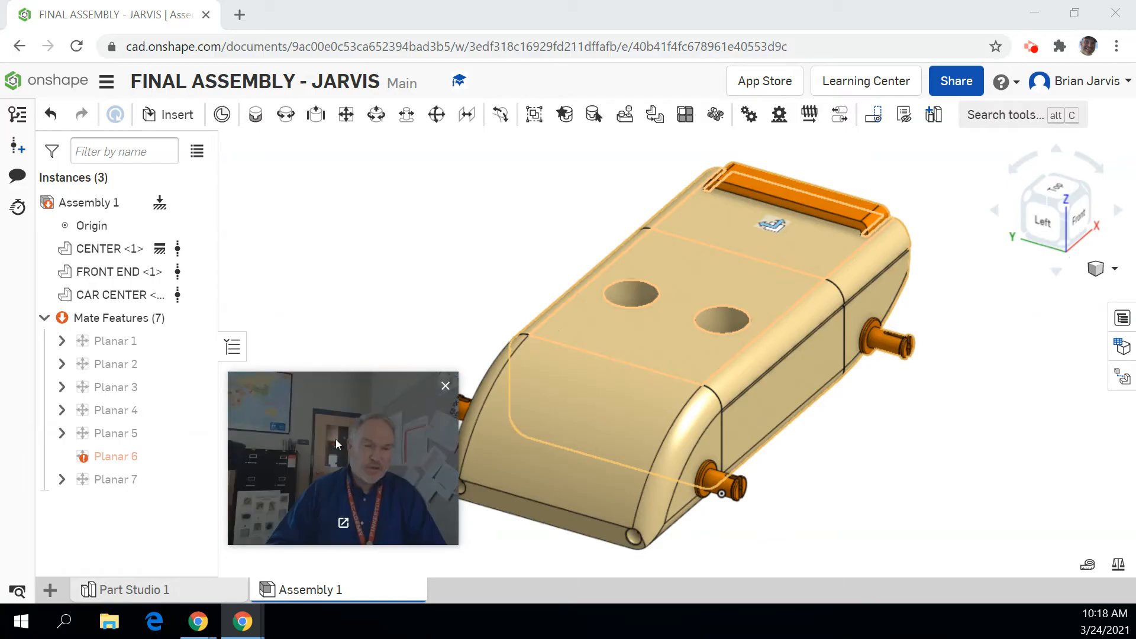
right_click(109, 455)
left_click(140, 446)
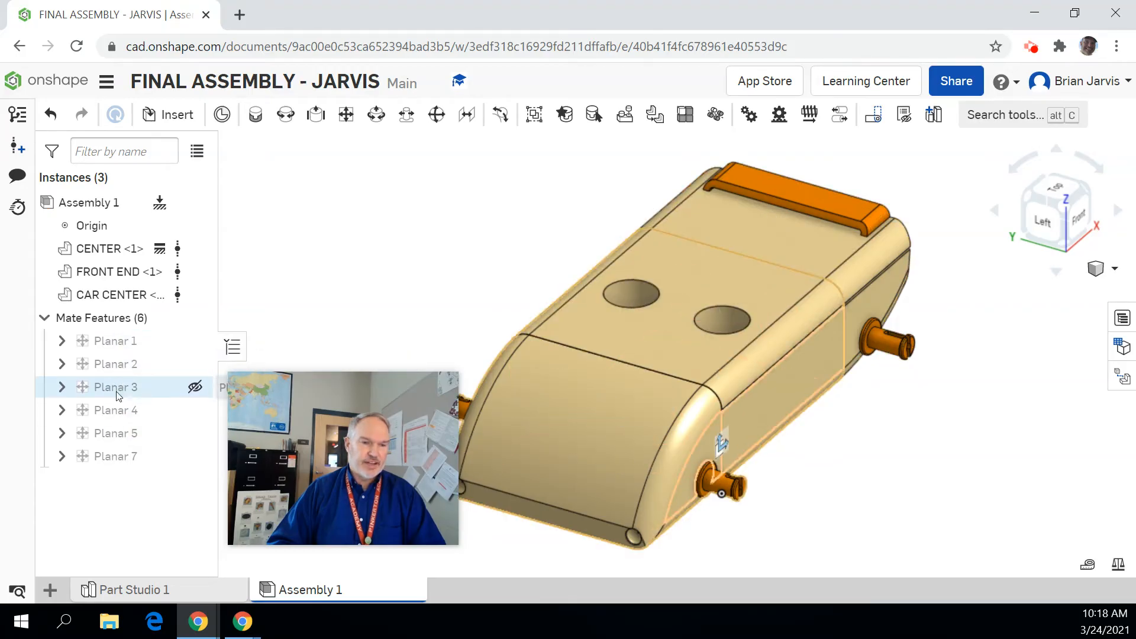
left_click_drag(317, 395, 142, 413)
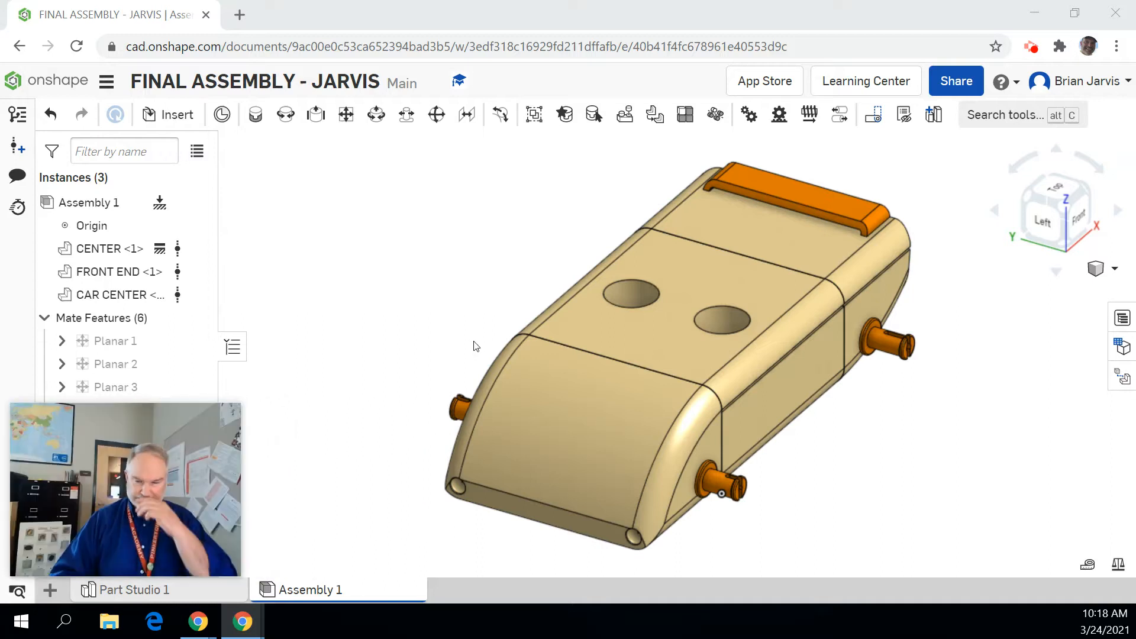
left_click(572, 218)
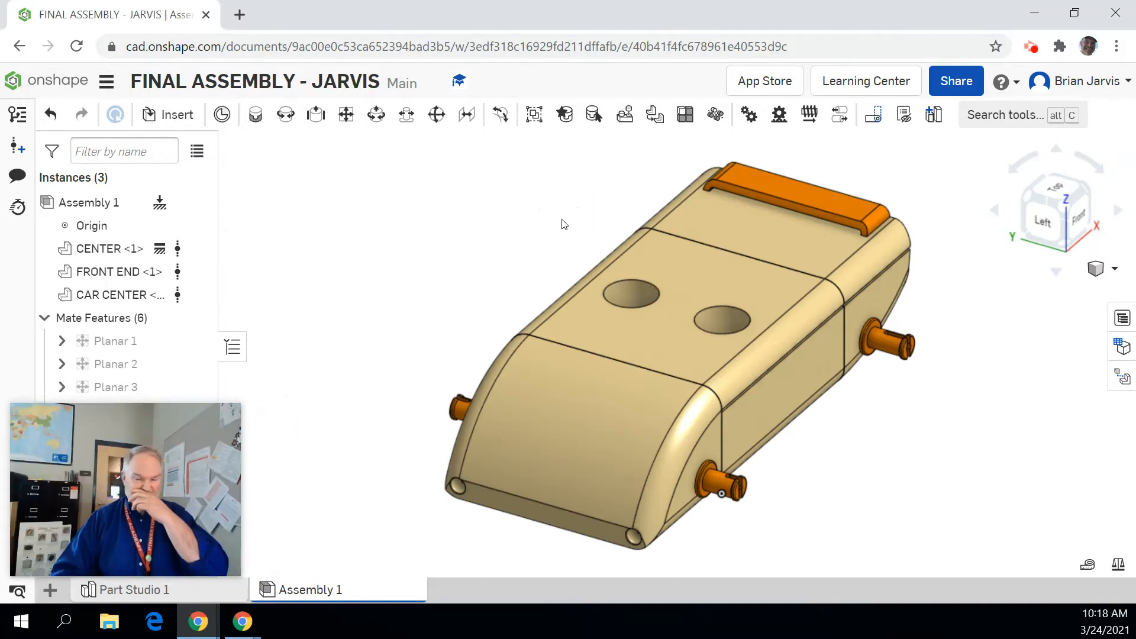
left_click(1073, 247)
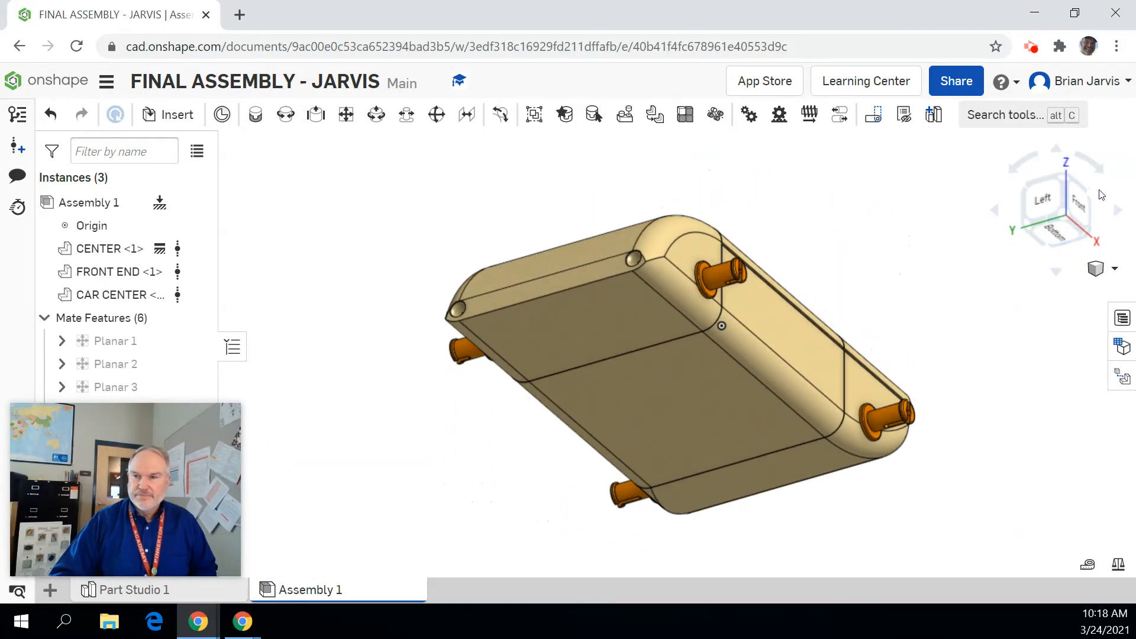
left_click(1063, 177)
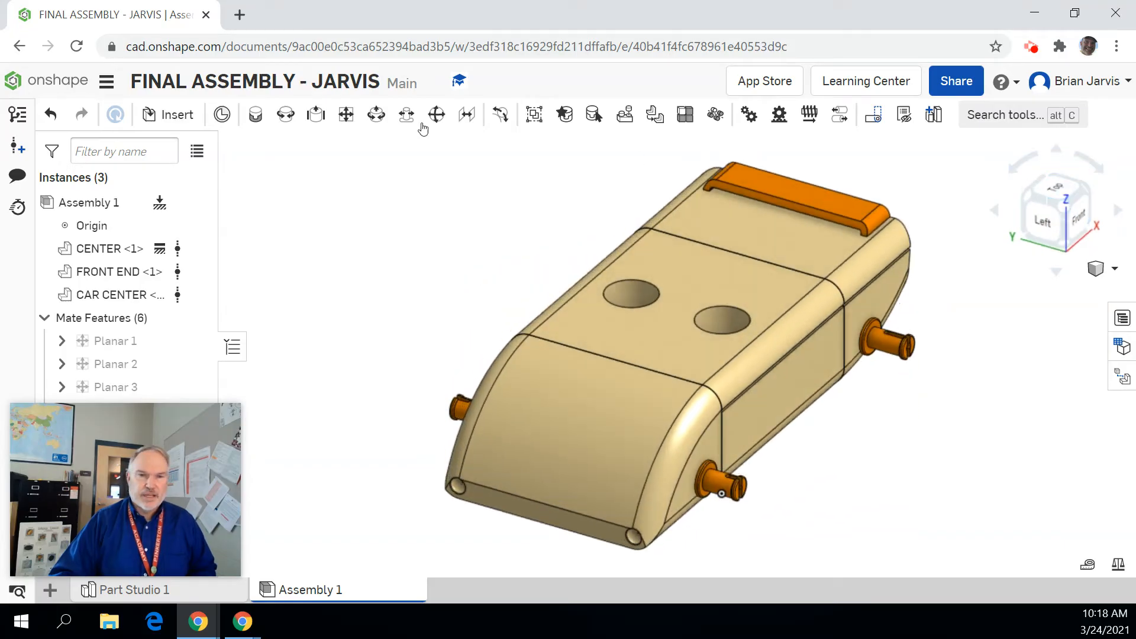
Insert the WINDSHIELD part from the WINDSHIELD document in the RE PROJECT - DUE 03-28-21 folder, placing it above the car body
left_click(169, 116)
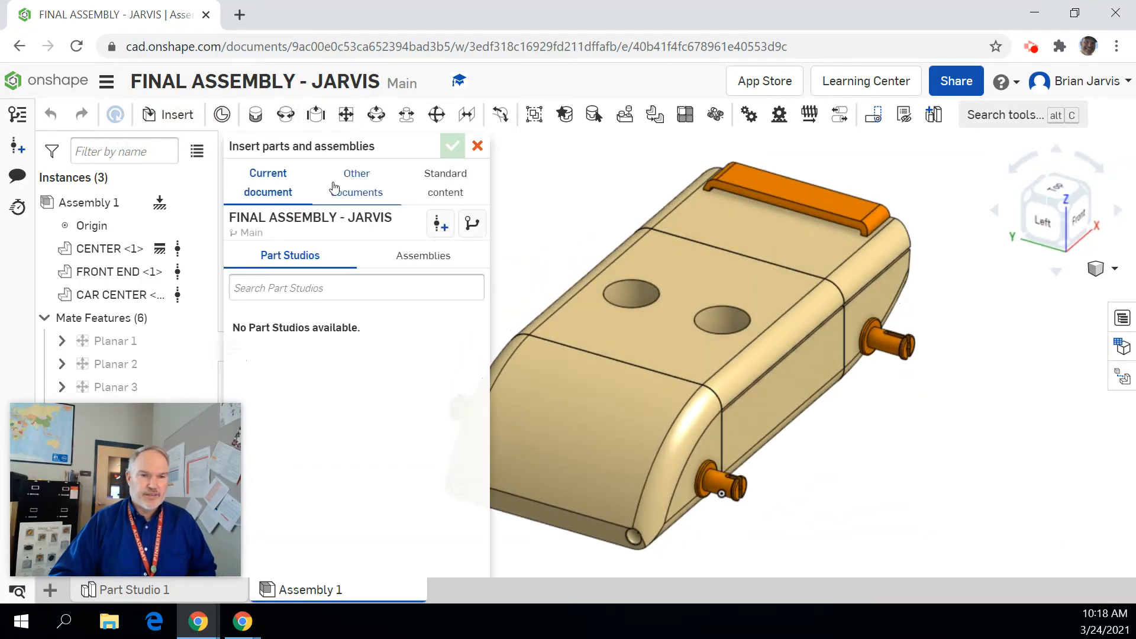
left_click(363, 184)
left_click(300, 263)
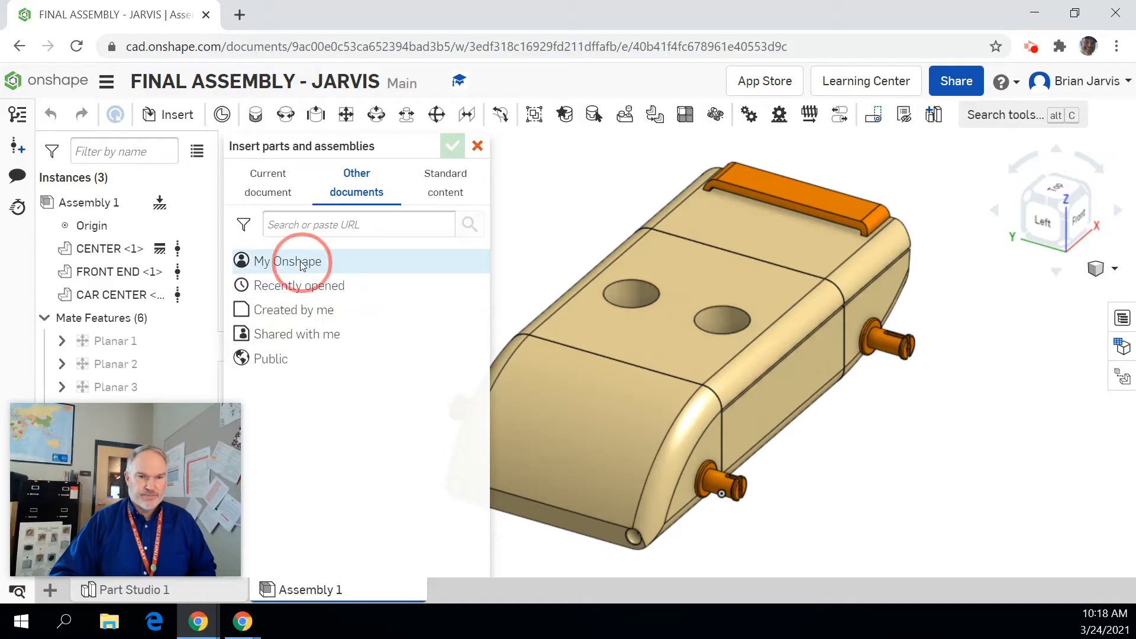
left_click(385, 299)
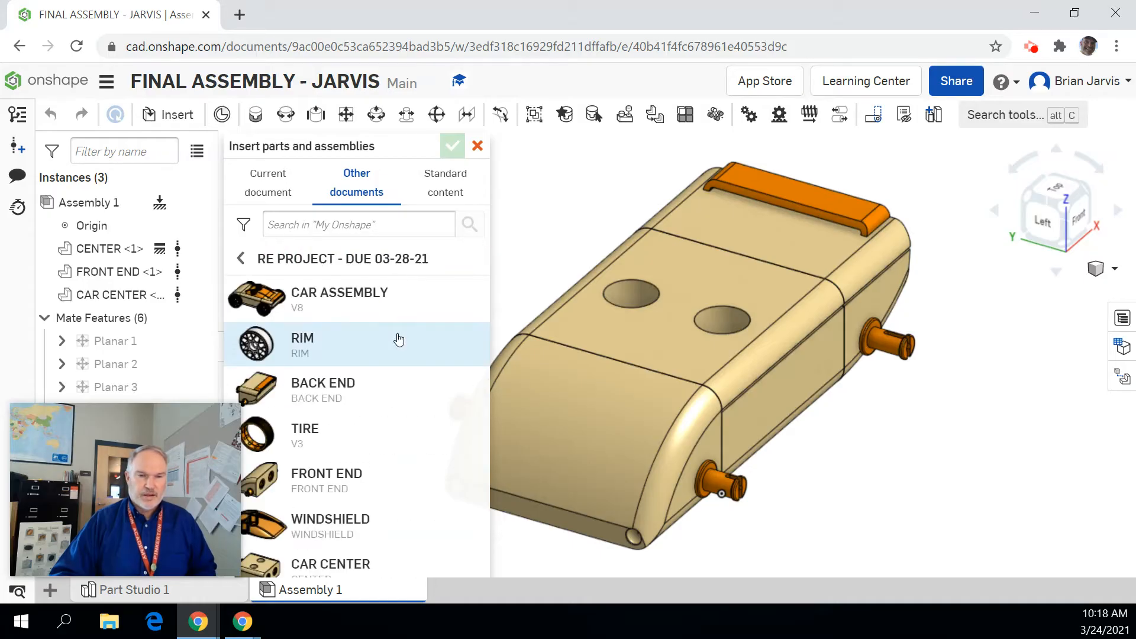
left_click(355, 525)
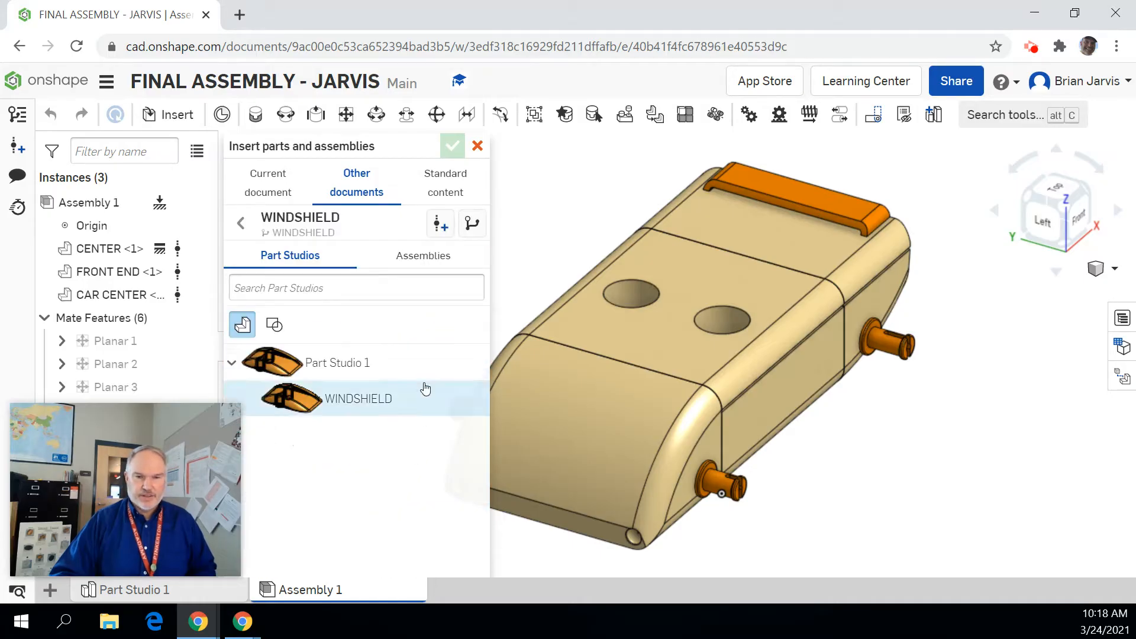
left_click(385, 401)
scroll(556, 280, "up", 6)
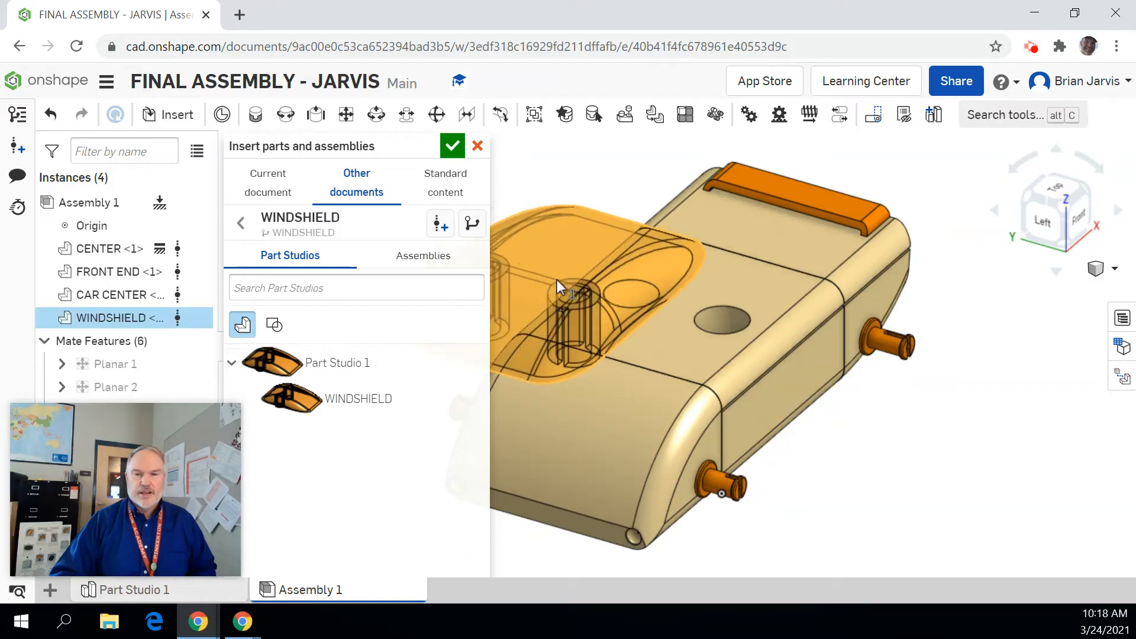
scroll(577, 285, "down", 10)
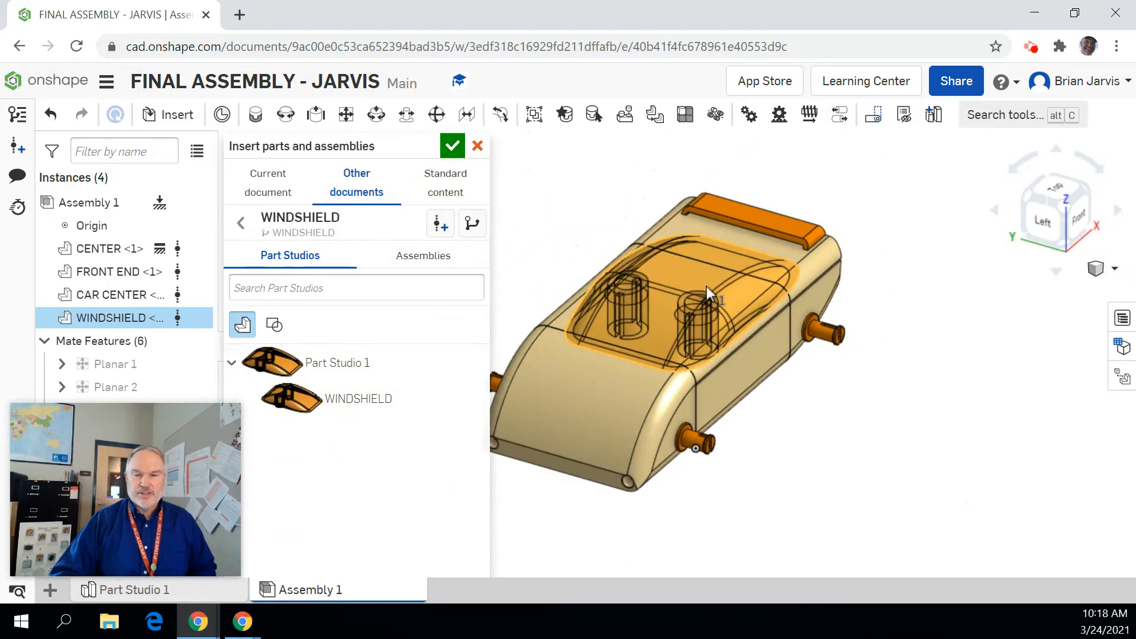
middle_click_drag(740, 364, 776, 428)
left_click_drag(776, 428, 700, 218)
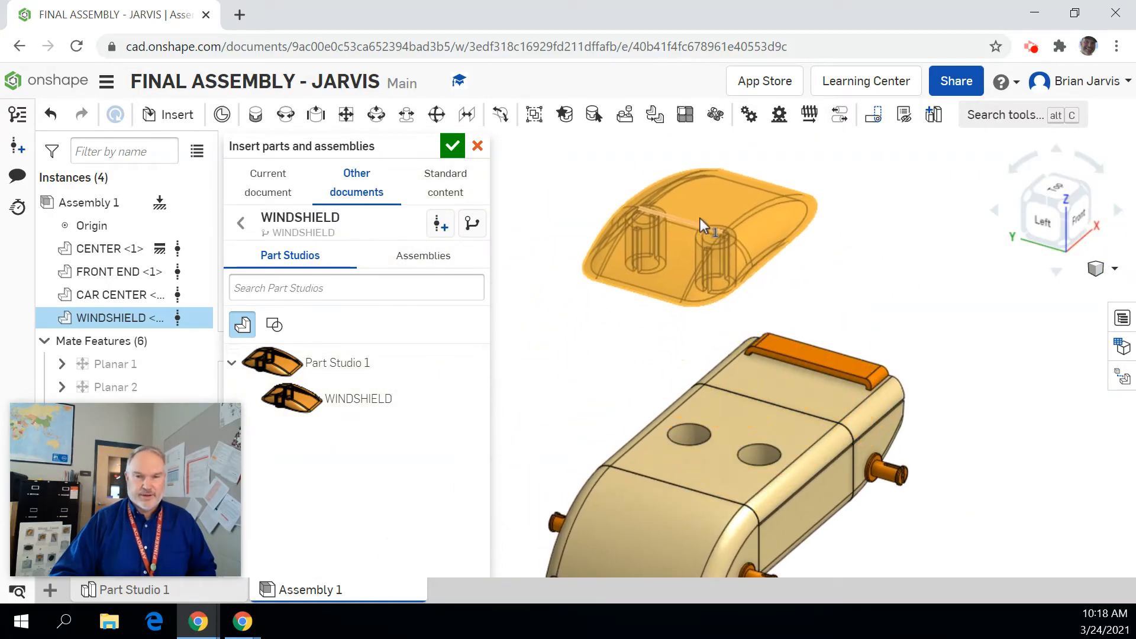
left_click(452, 146)
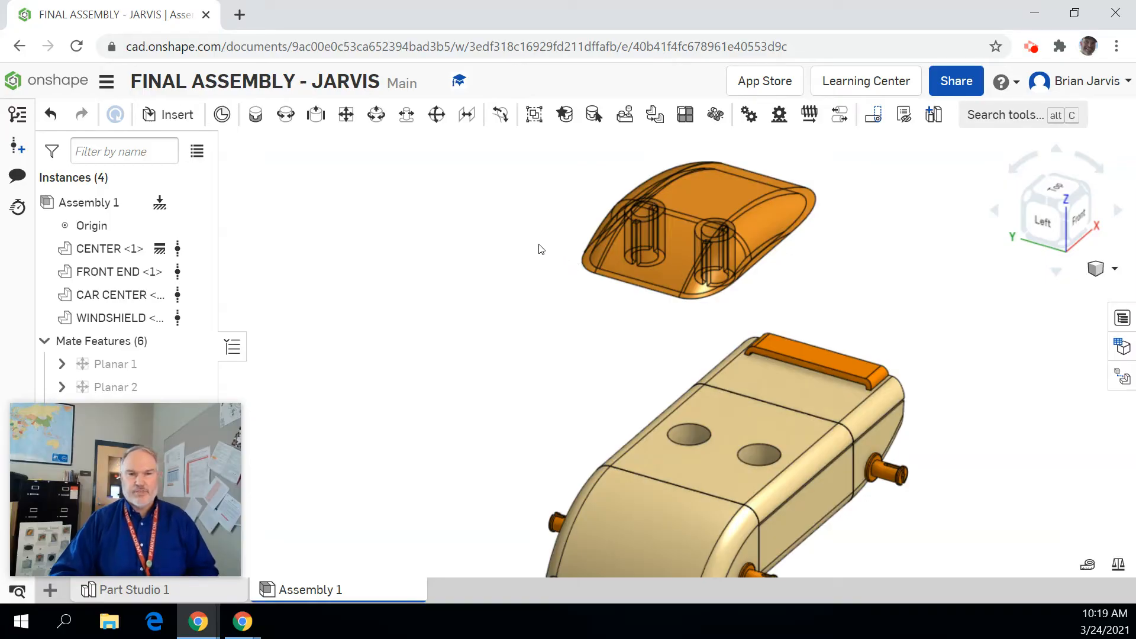
Add a revolute mate between the CENTER's top hole nearer the front-view side and the matching post under the WINDSHIELD
left_click(285, 114)
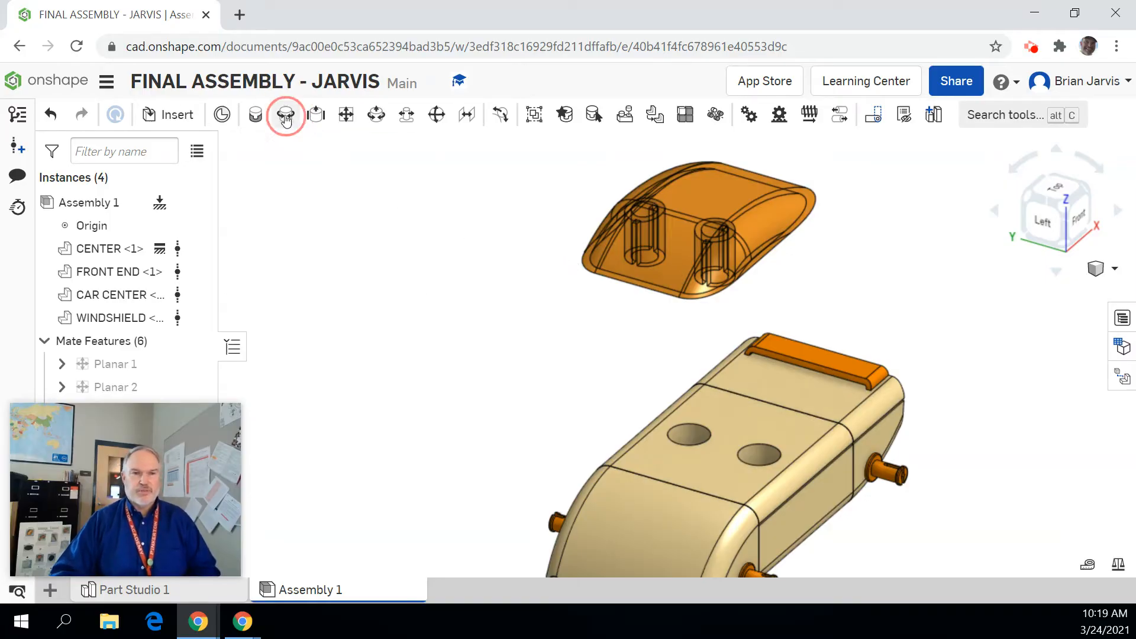
left_click(761, 467)
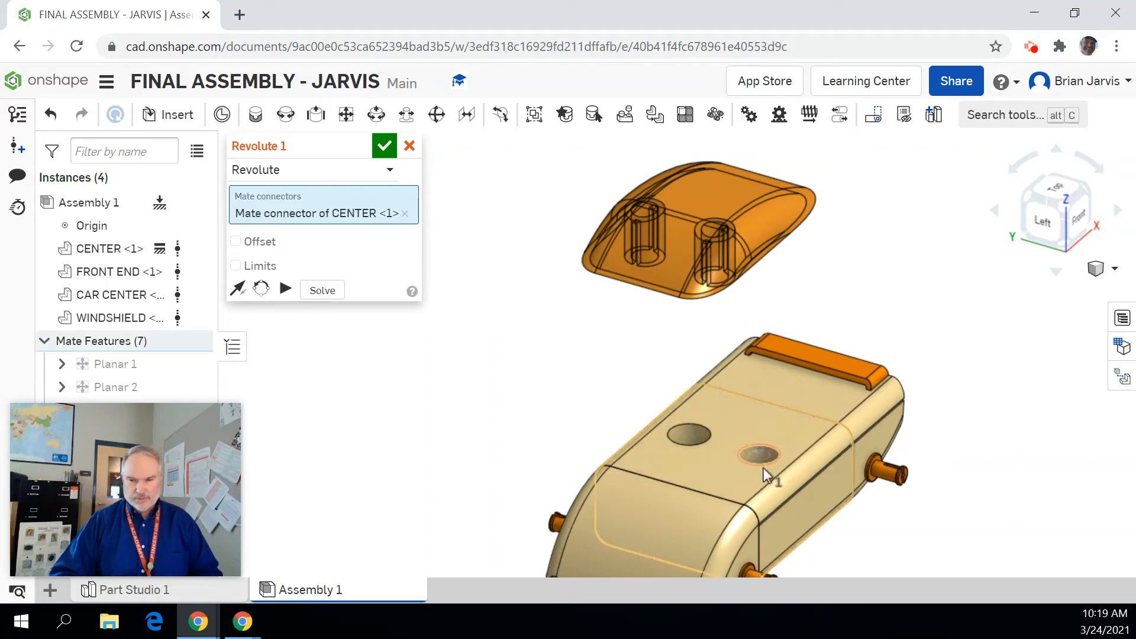
left_click(1063, 255)
scroll(697, 327, "down", 5)
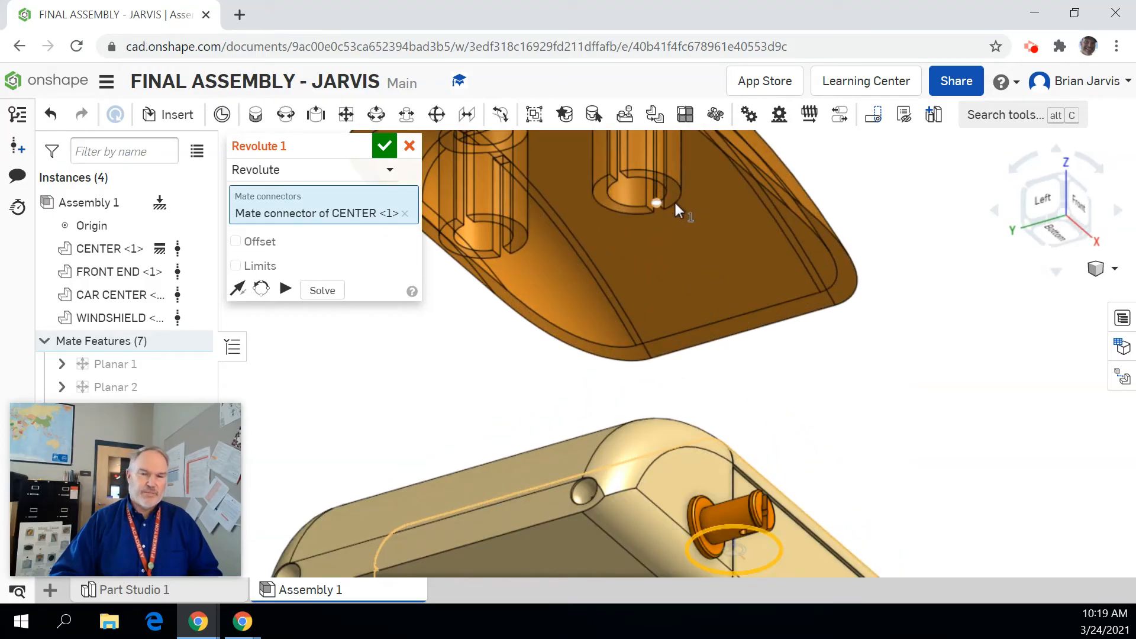
scroll(665, 212, "down", 5)
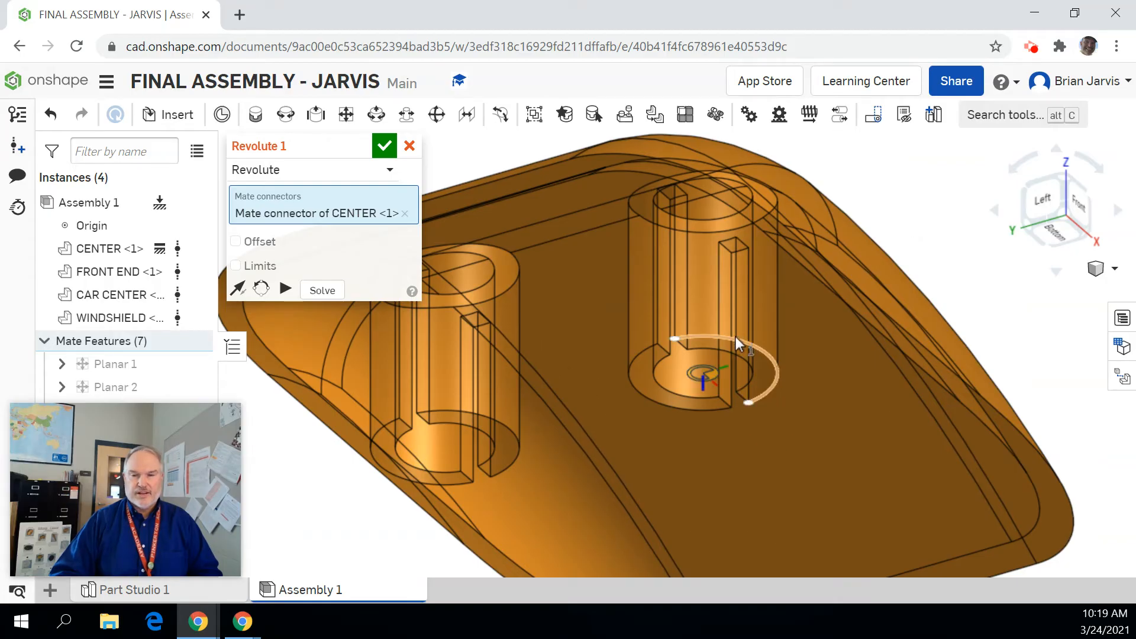
left_click(729, 278)
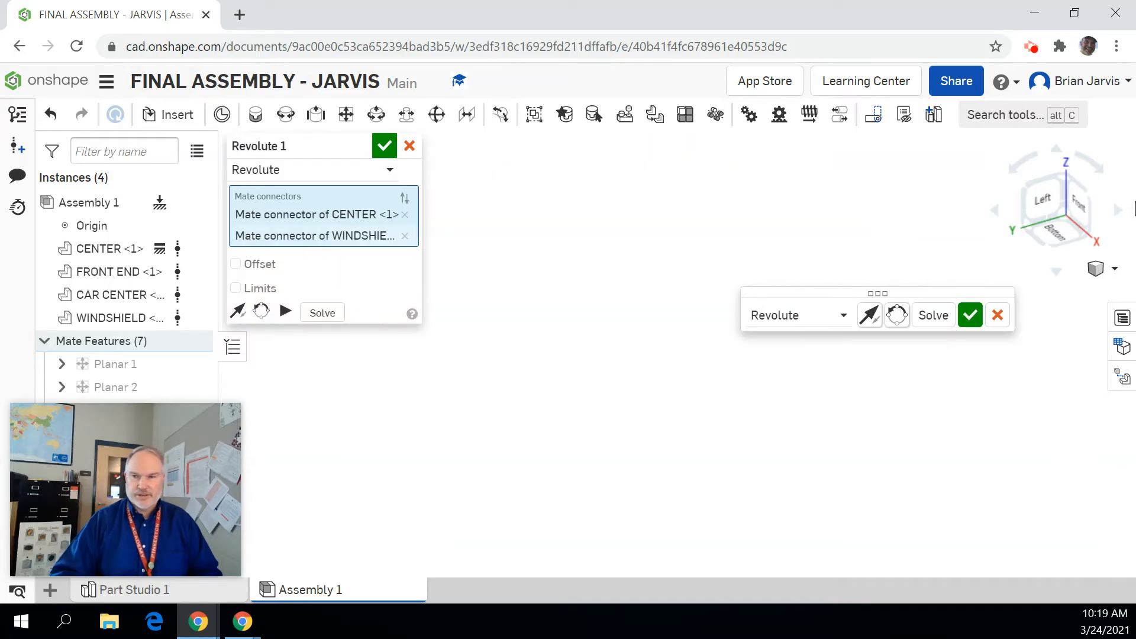
left_click(1064, 184)
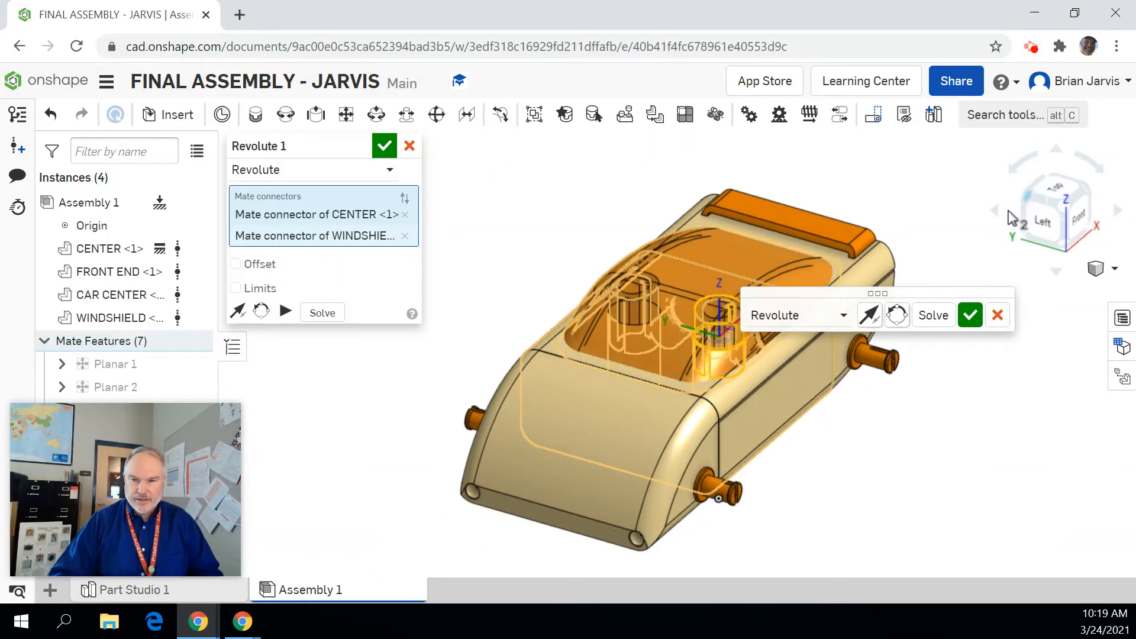
left_click(970, 315)
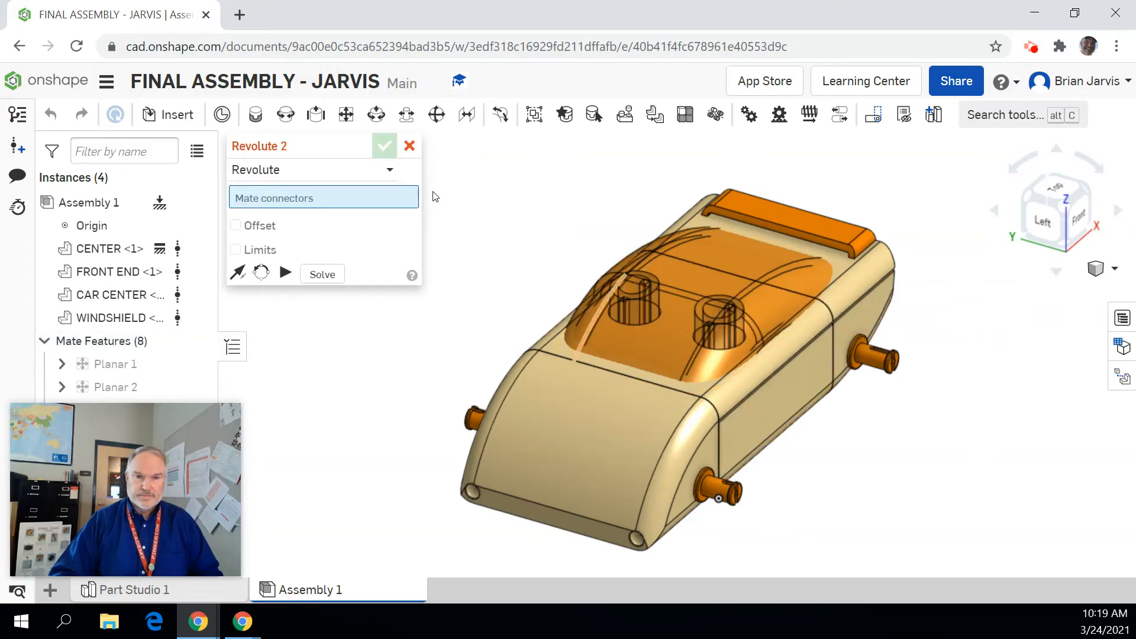
left_click(410, 147)
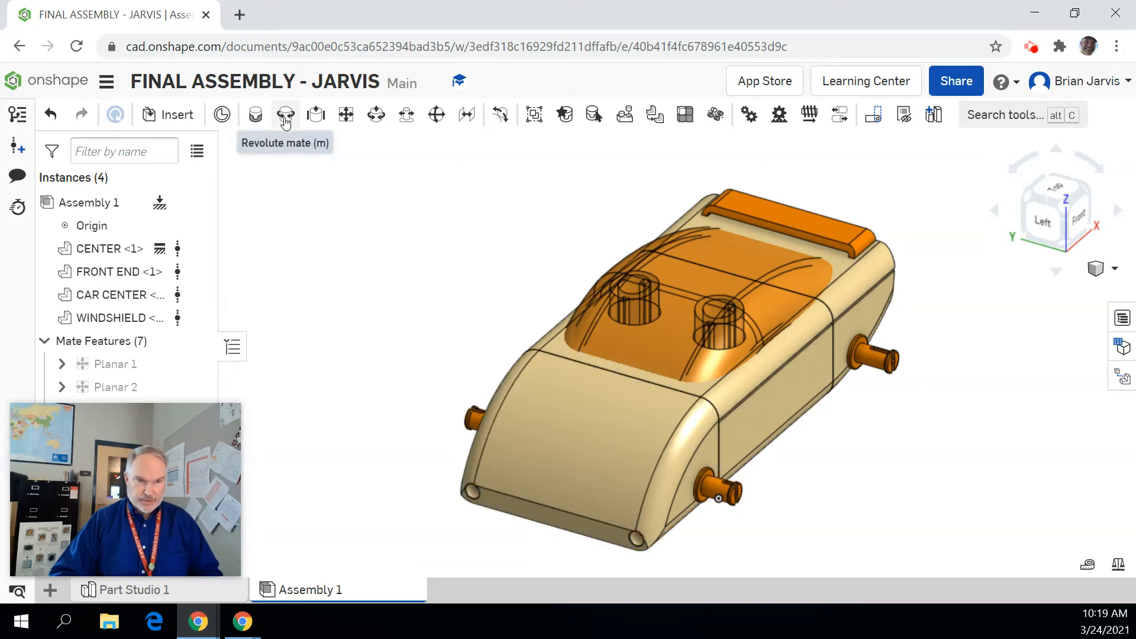
Swing the WINDSHIELD aside and add a second revolute mate between the CENTER's other top hole and the WINDSHIELD's other post
left_click_drag(718, 255, 663, 477)
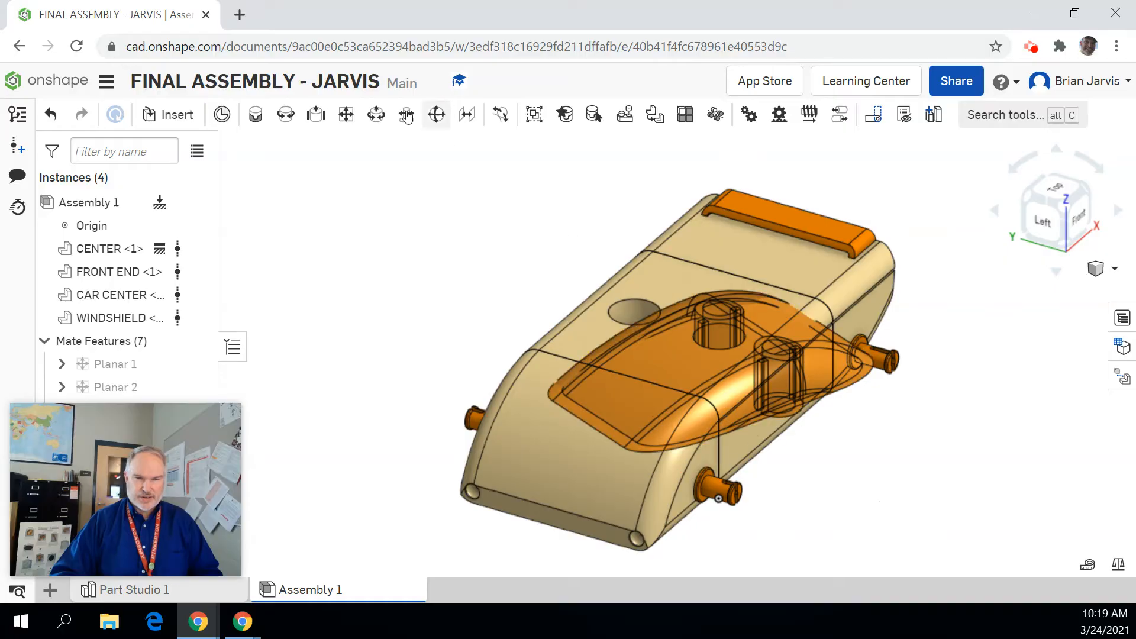
left_click(285, 114)
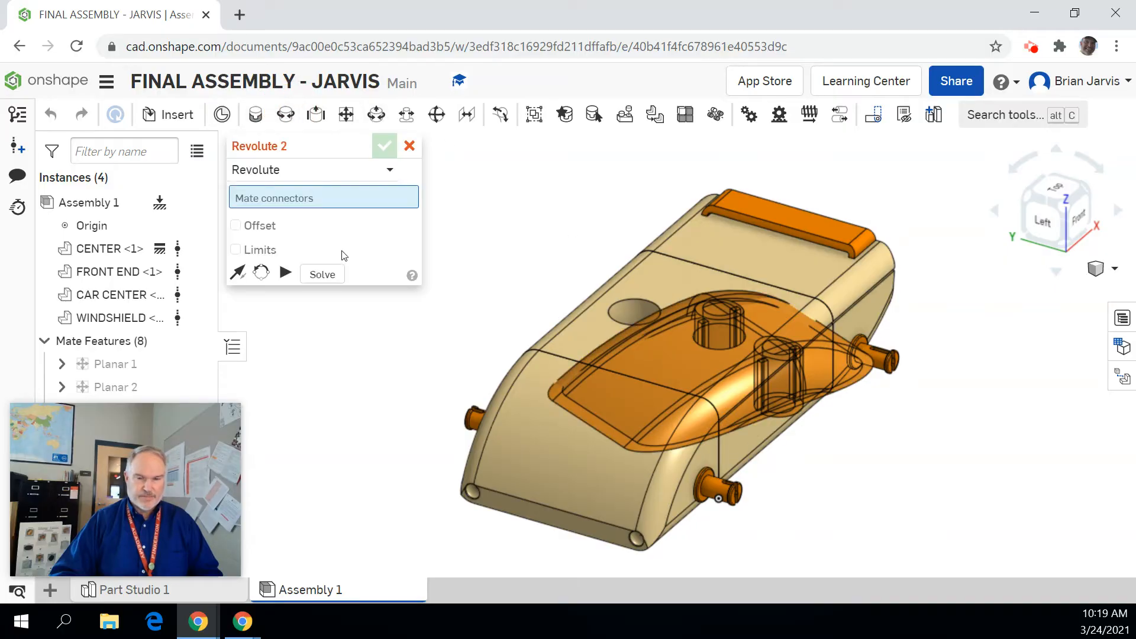
left_click(614, 316)
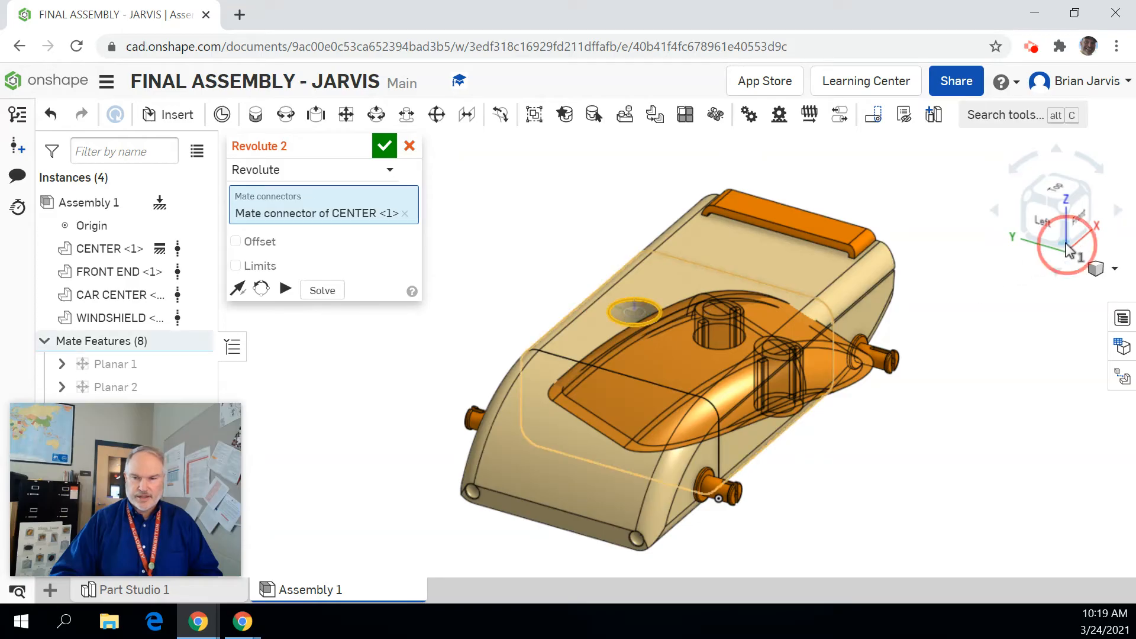
left_click(1068, 249)
scroll(763, 302, "up", 5)
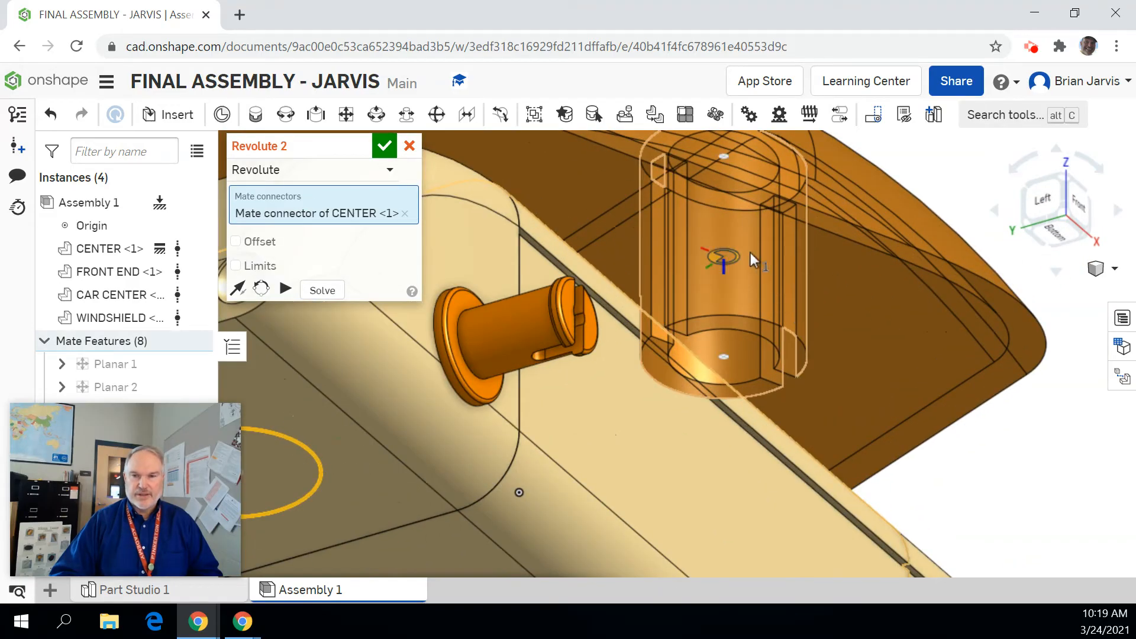
left_click(749, 250)
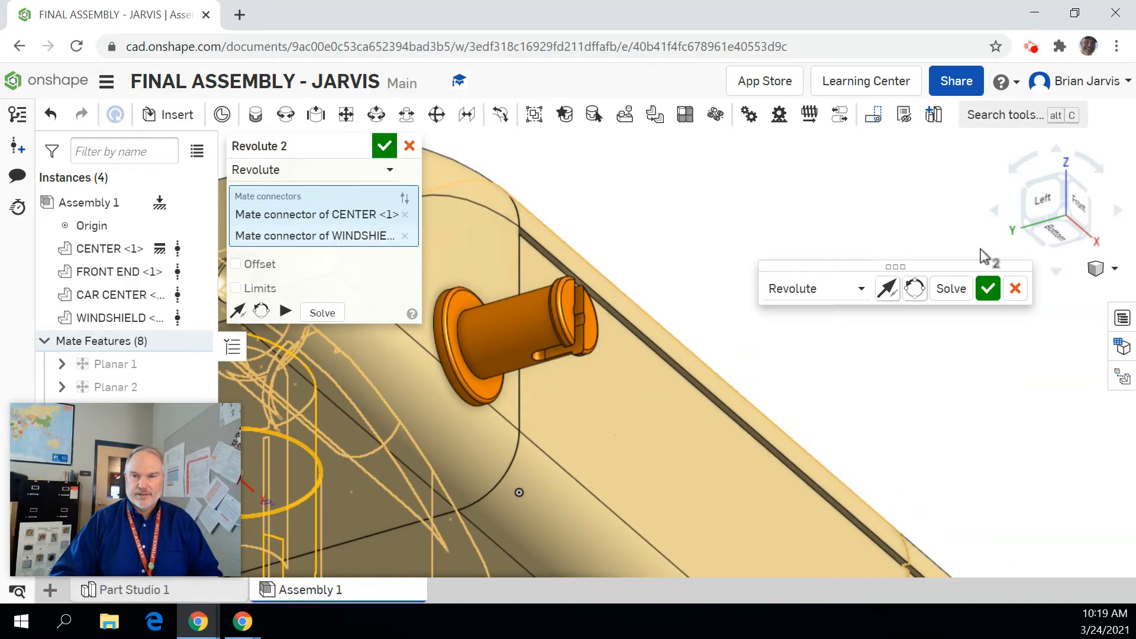
left_click(1050, 190)
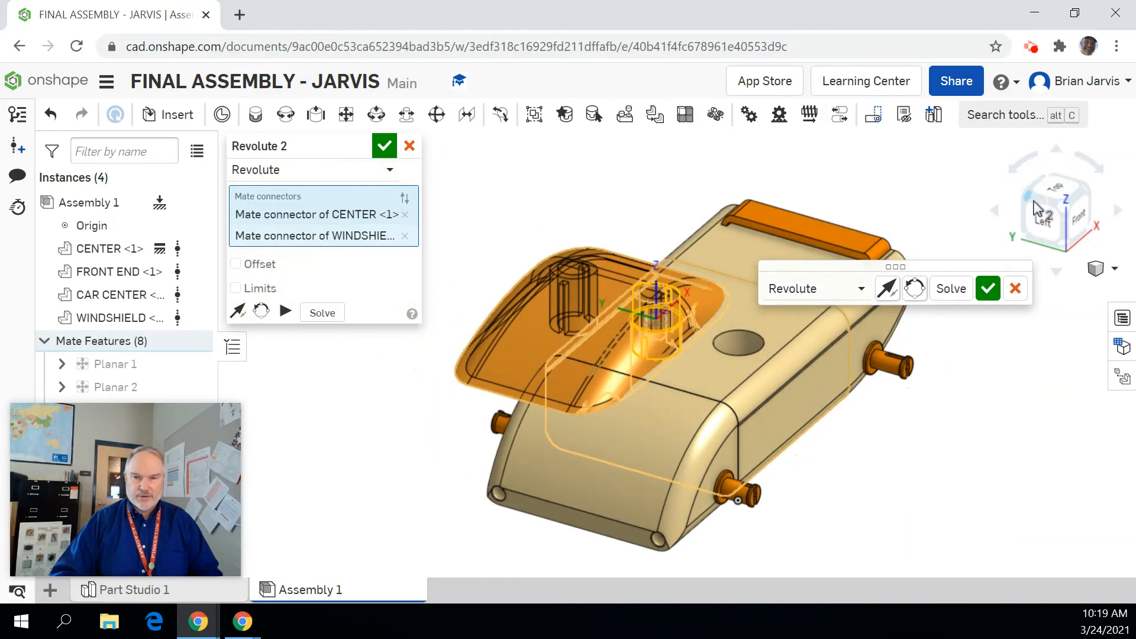
left_click(991, 296)
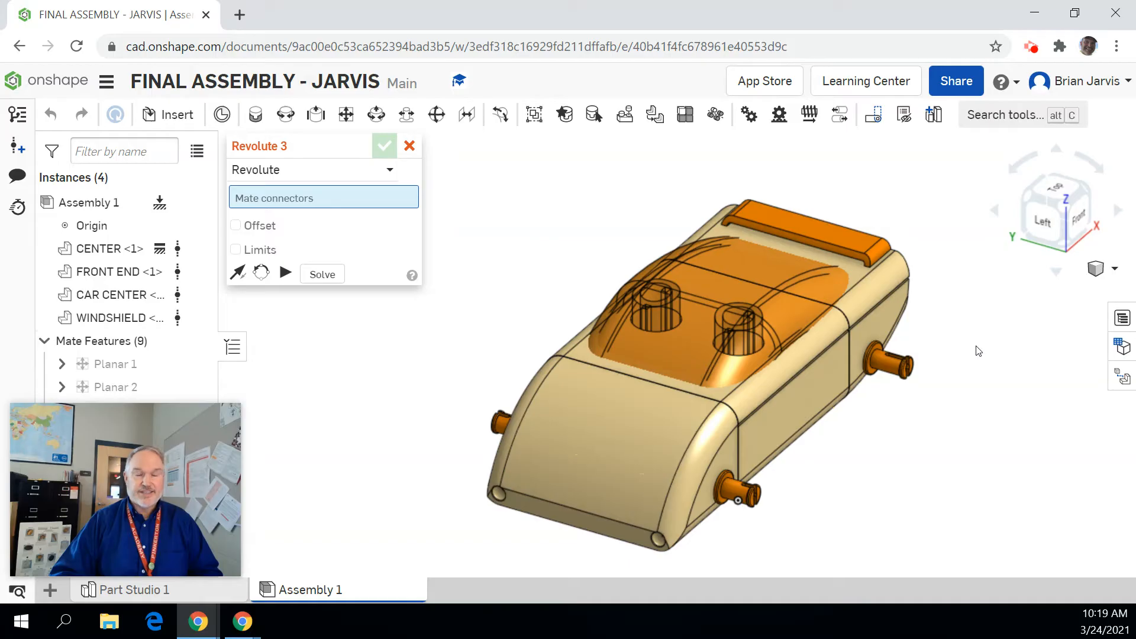
left_click(409, 145)
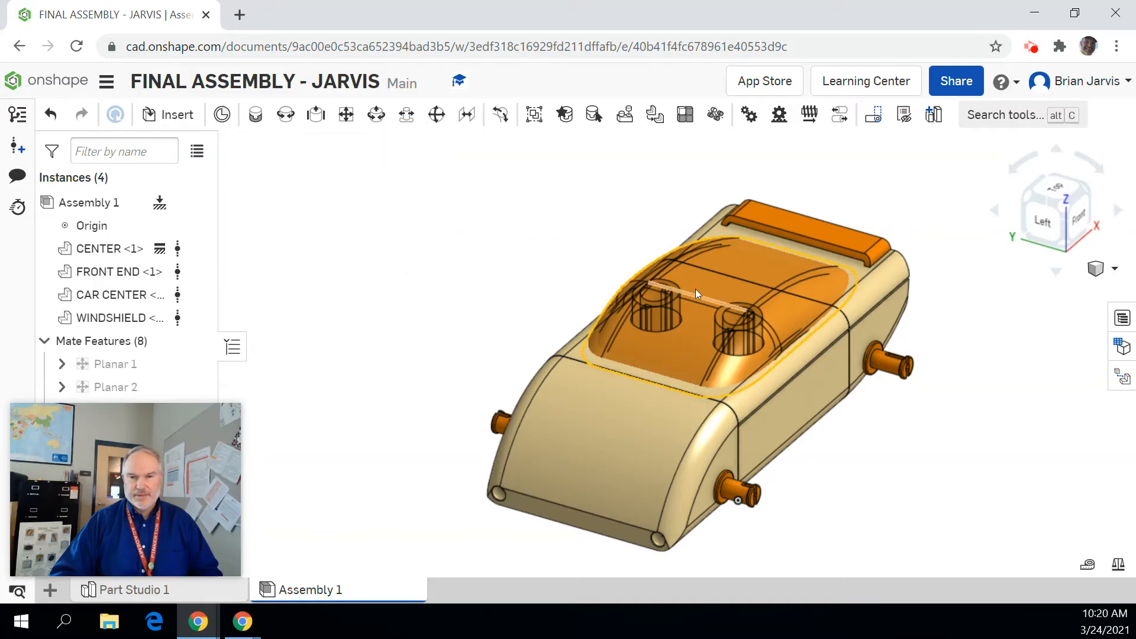
left_click(542, 316)
left_click(588, 304)
left_click(514, 353)
left_click(475, 435)
left_click(793, 474)
left_click(944, 319)
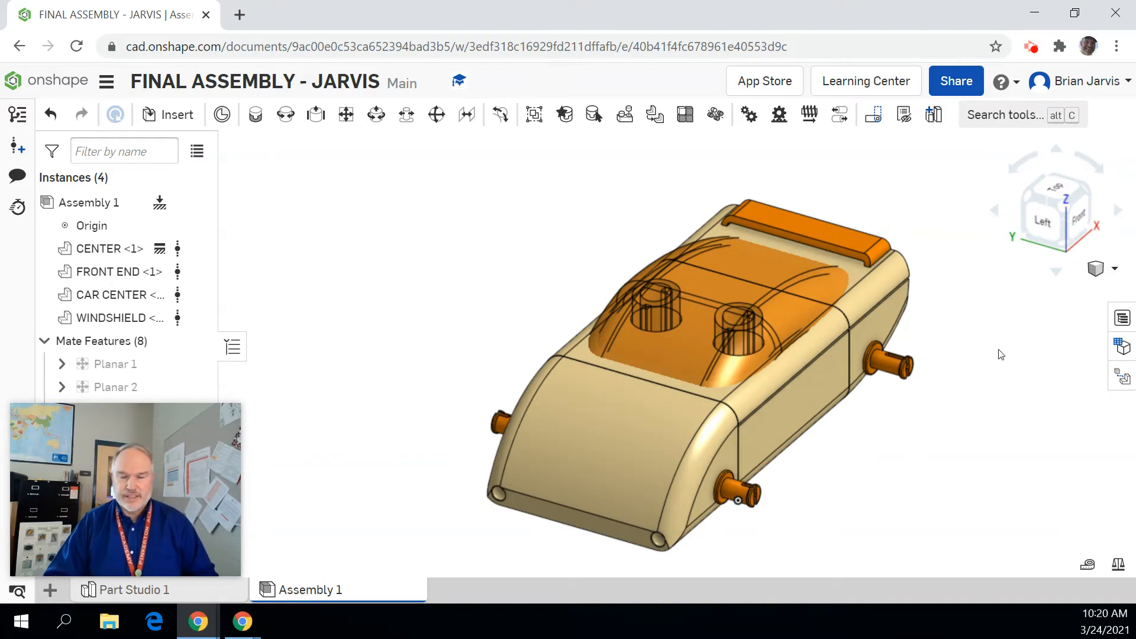
Insert a RIM part from the RIM document in the RE PROJECT - DUE 03-28-21 folder, placing it beside the car's spoiler-end axle
scroll(986, 353, "down", 2)
middle_click_drag(941, 424, 850, 360)
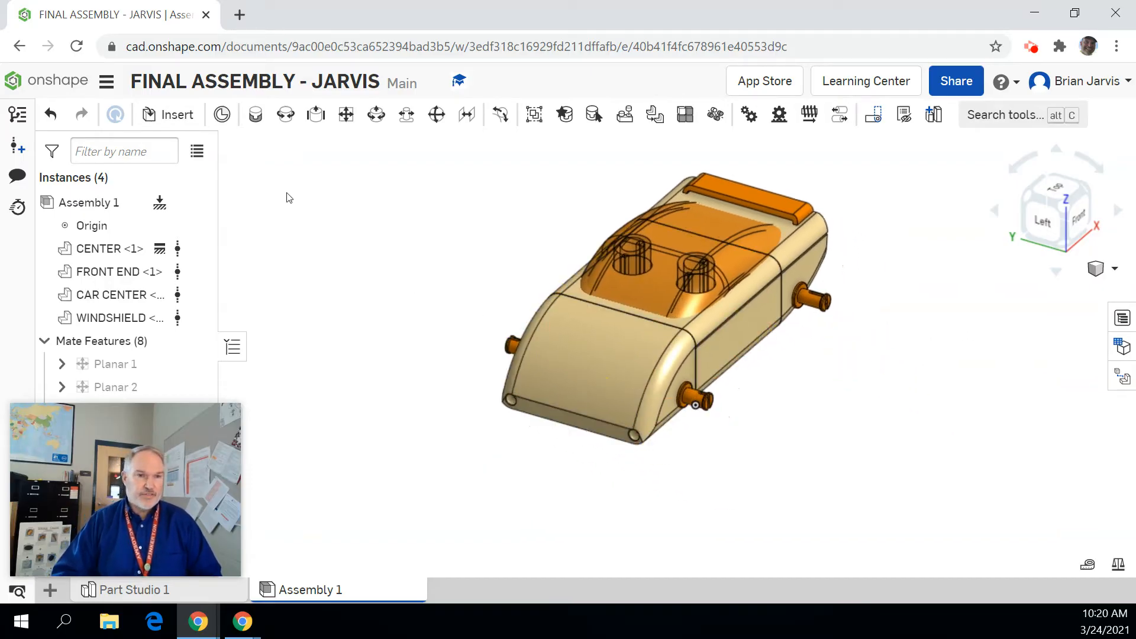
left_click(175, 117)
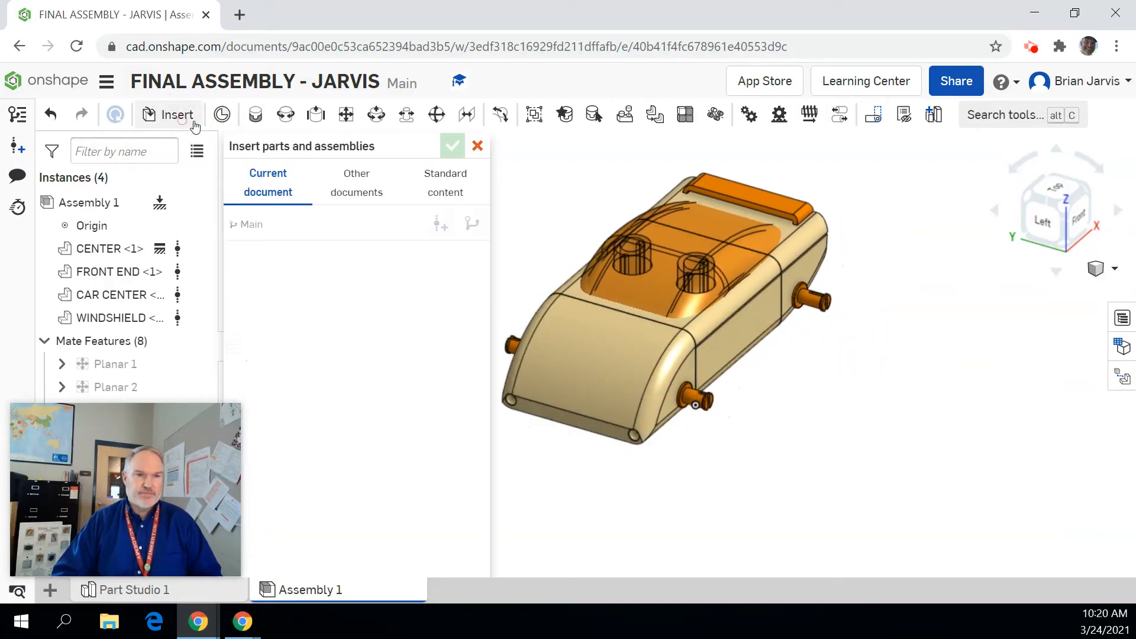
left_click(357, 183)
left_click(355, 264)
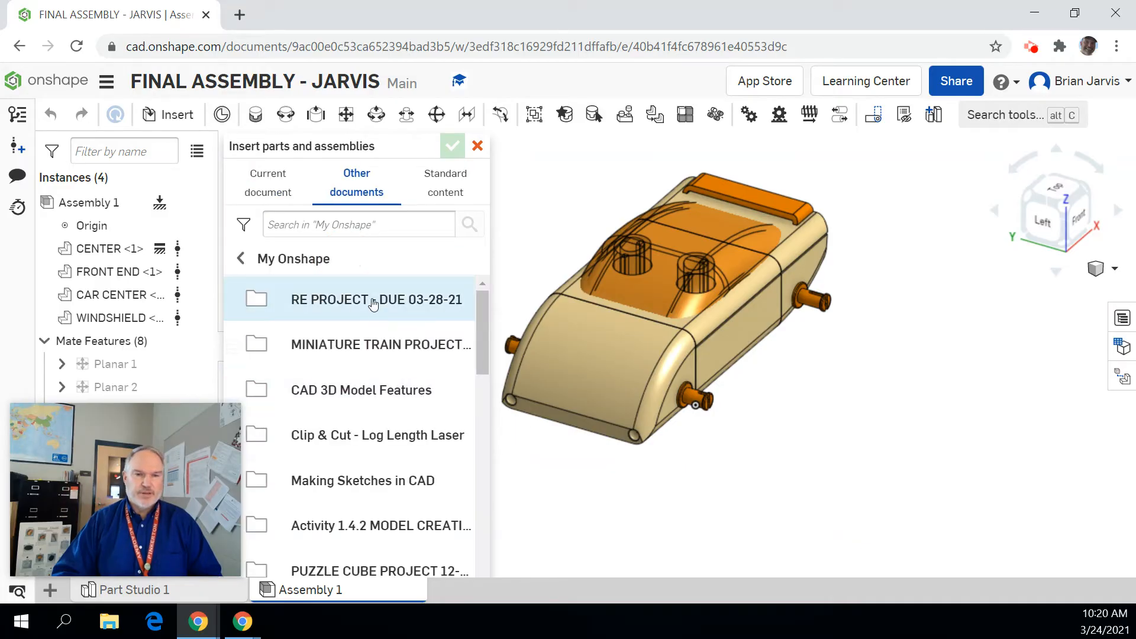
left_click(419, 299)
left_click(328, 334)
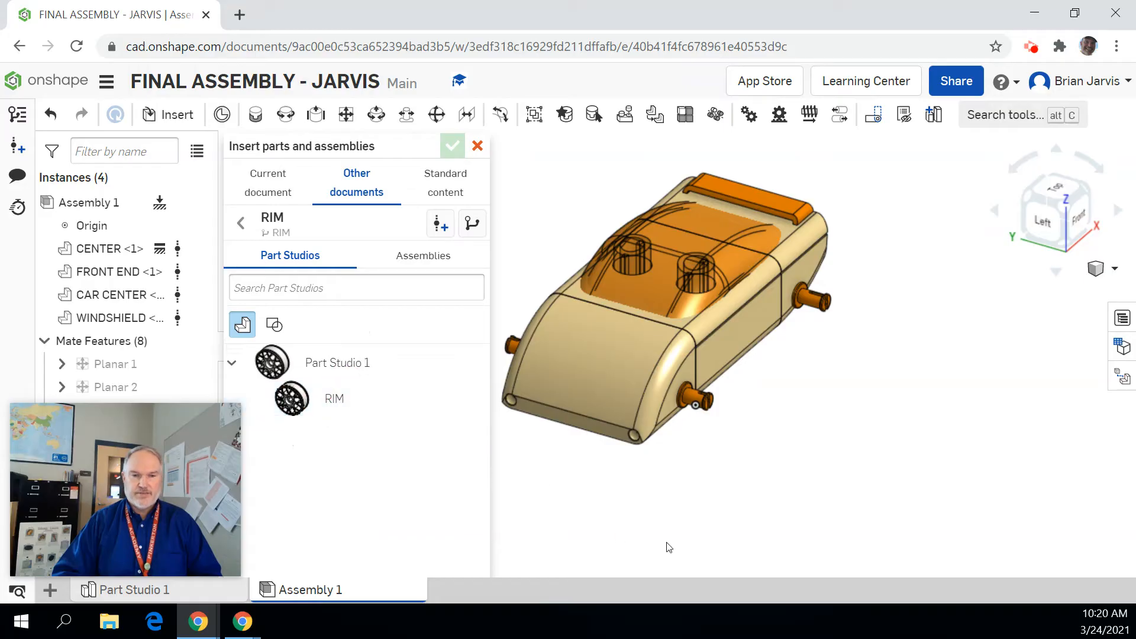
left_click(333, 398)
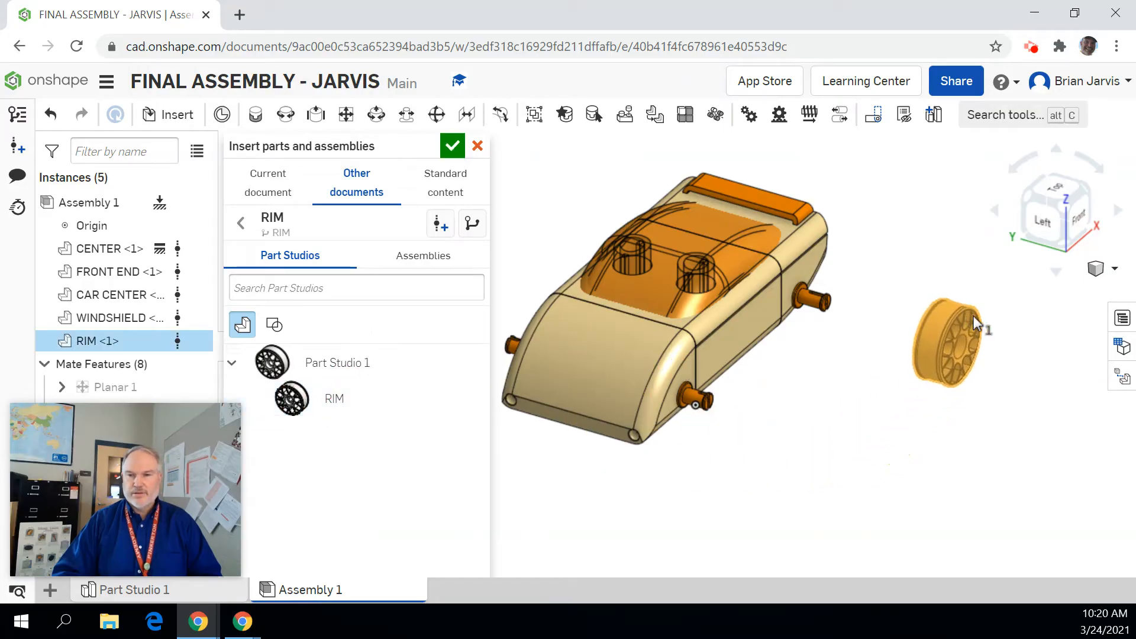
left_click(973, 317)
Insert three more RIM instances, placing one on the same side of the car and two on the opposite side
left_click(330, 399)
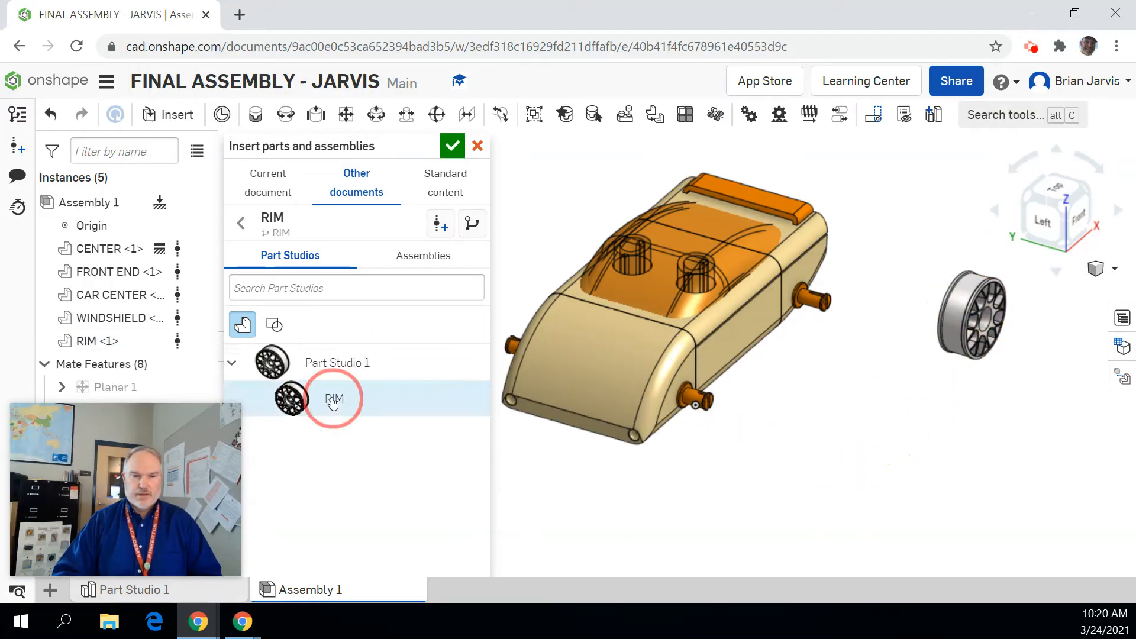
left_click(858, 456)
scroll(746, 490, "down", 4)
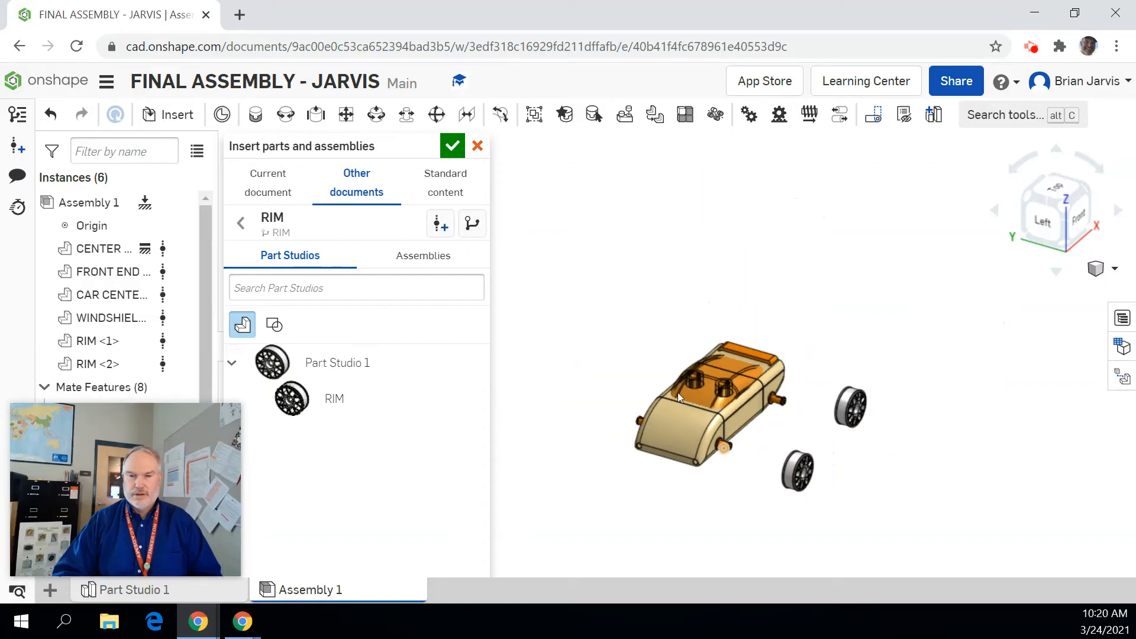
left_click(354, 394)
left_click(650, 310)
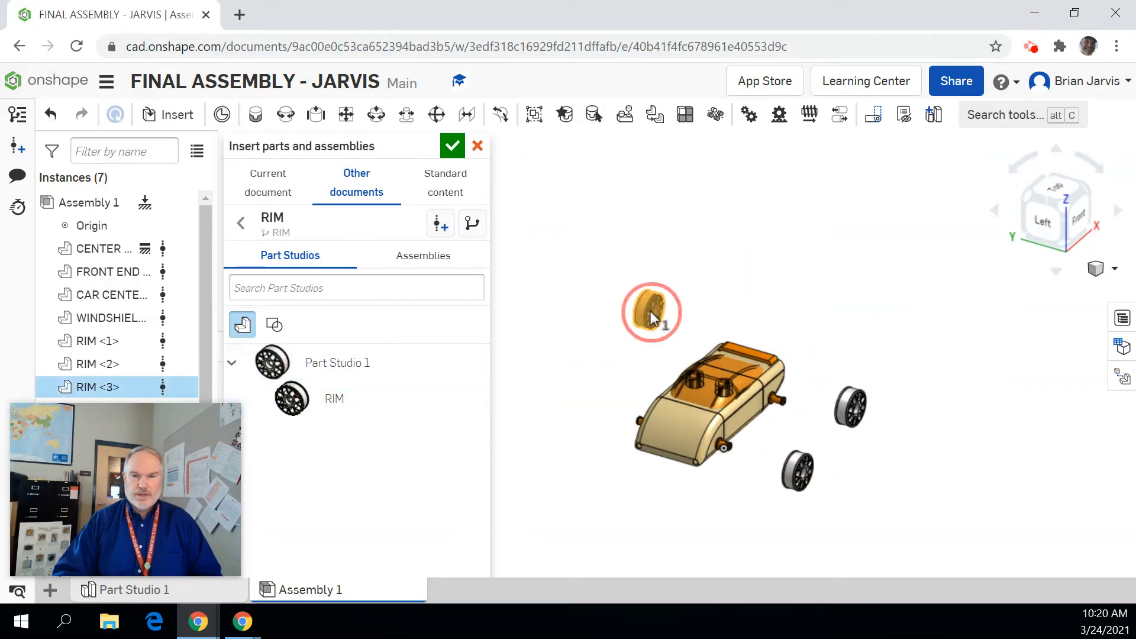
left_click(371, 406)
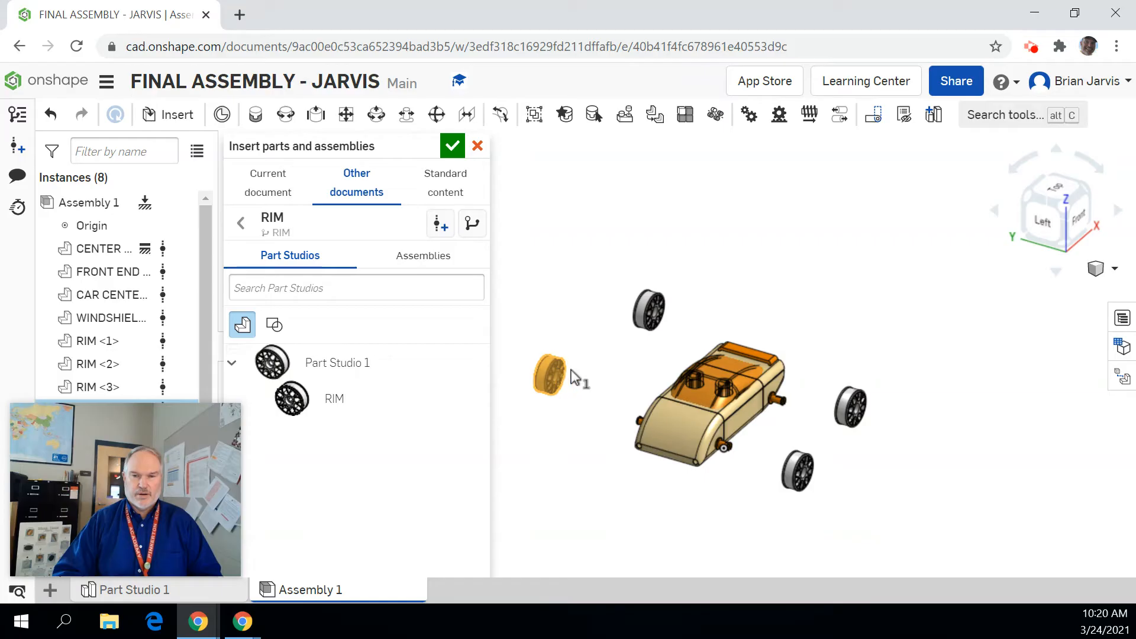
left_click(584, 372)
left_click(450, 153)
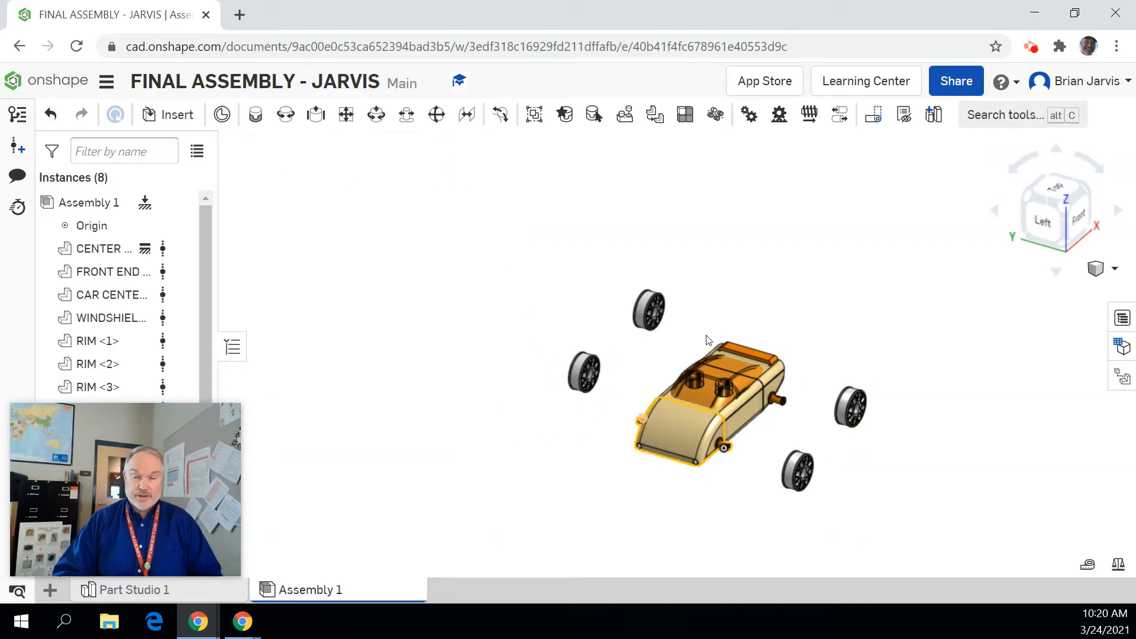
Rotate RIM <3>, on the car's far side, so that its hub side faces the car
scroll(702, 332, "down", 1)
scroll(732, 326, "up", 2)
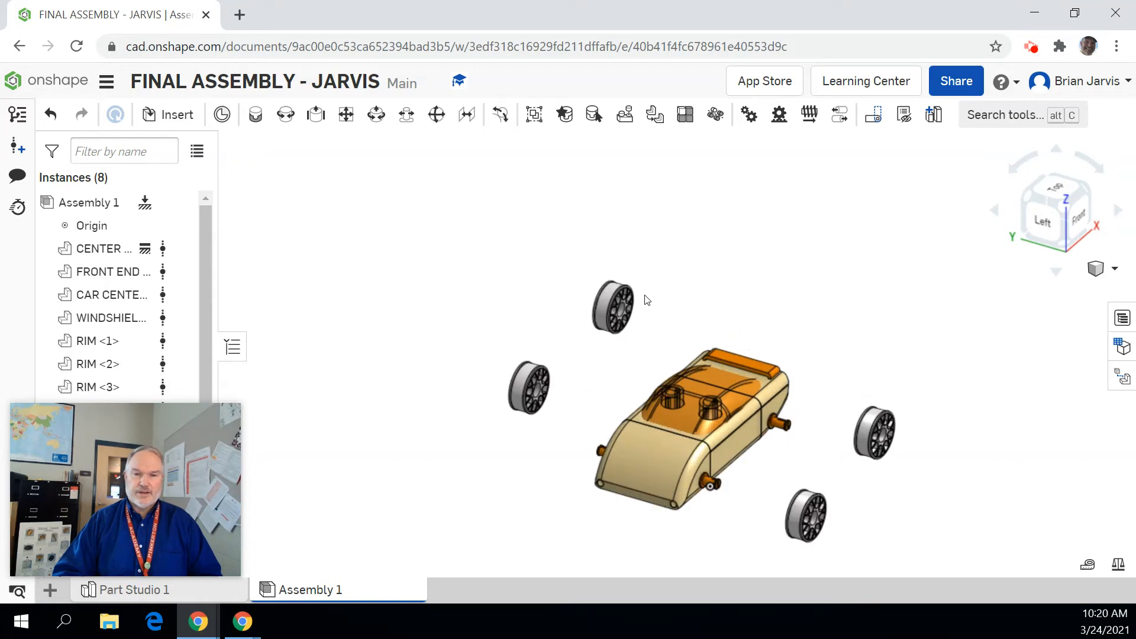
left_click(601, 298)
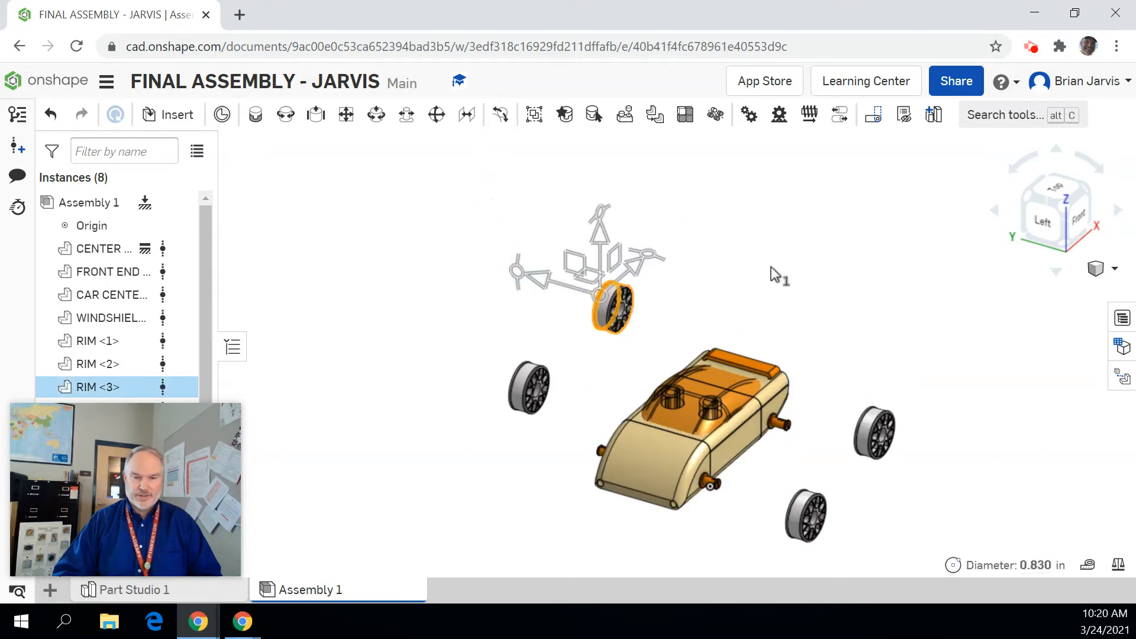
left_click_drag(654, 260, 413, 382)
left_click(420, 436)
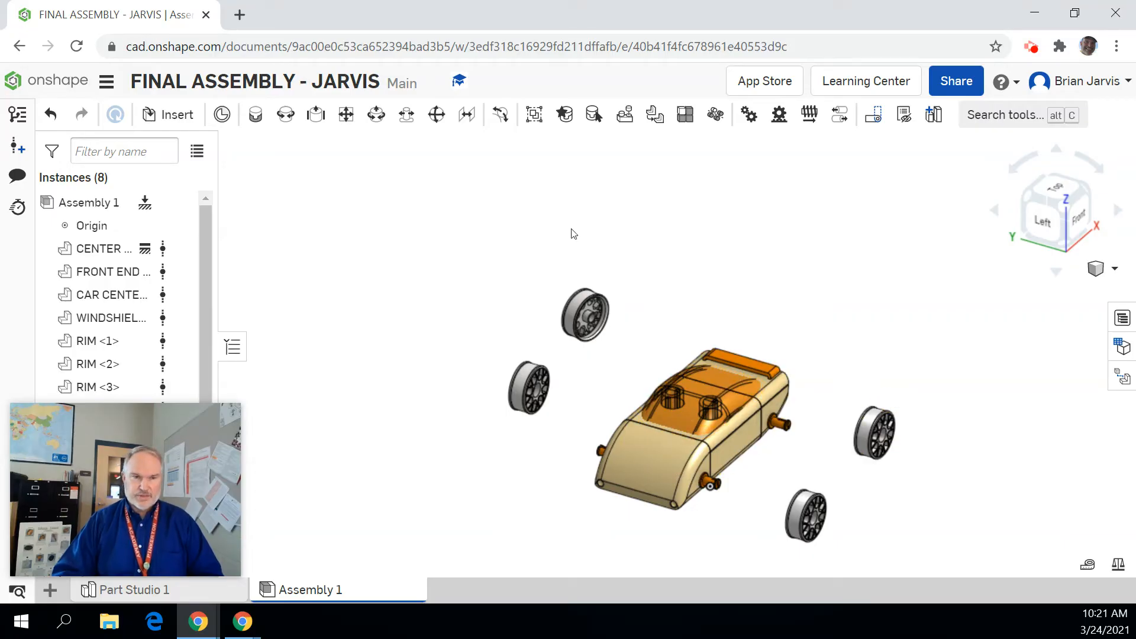
Add a revolute mate between the shaft base of the spoiler-end axle beside RIM <1> and the hub on the inner side of RIM <1>
left_click(286, 115)
scroll(782, 449, "up", 5)
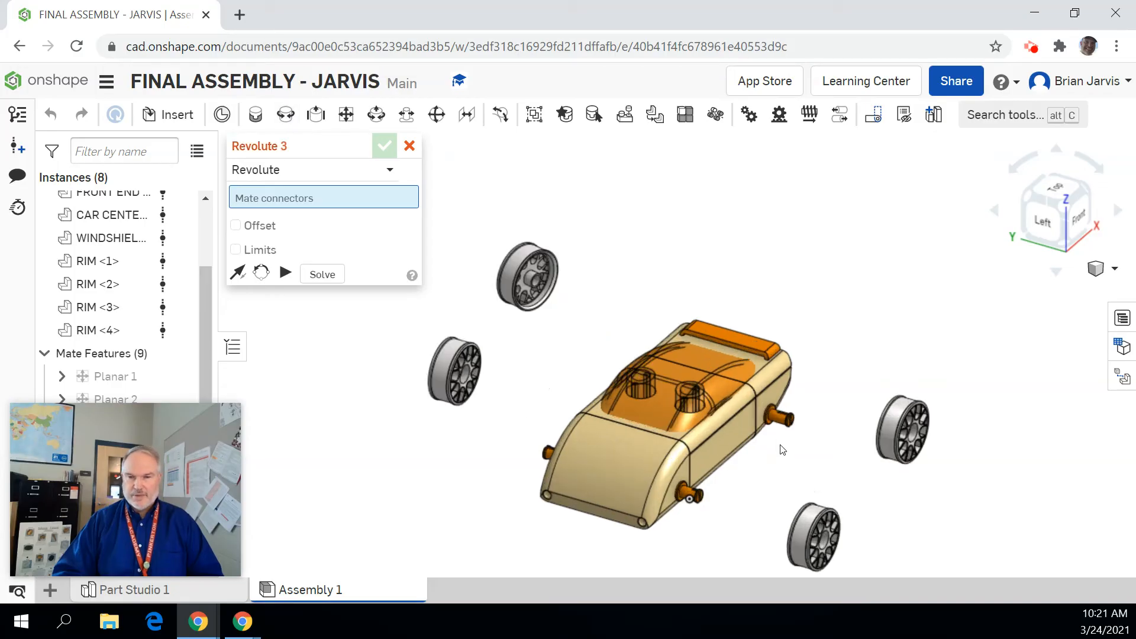
scroll(777, 432, "up", 5)
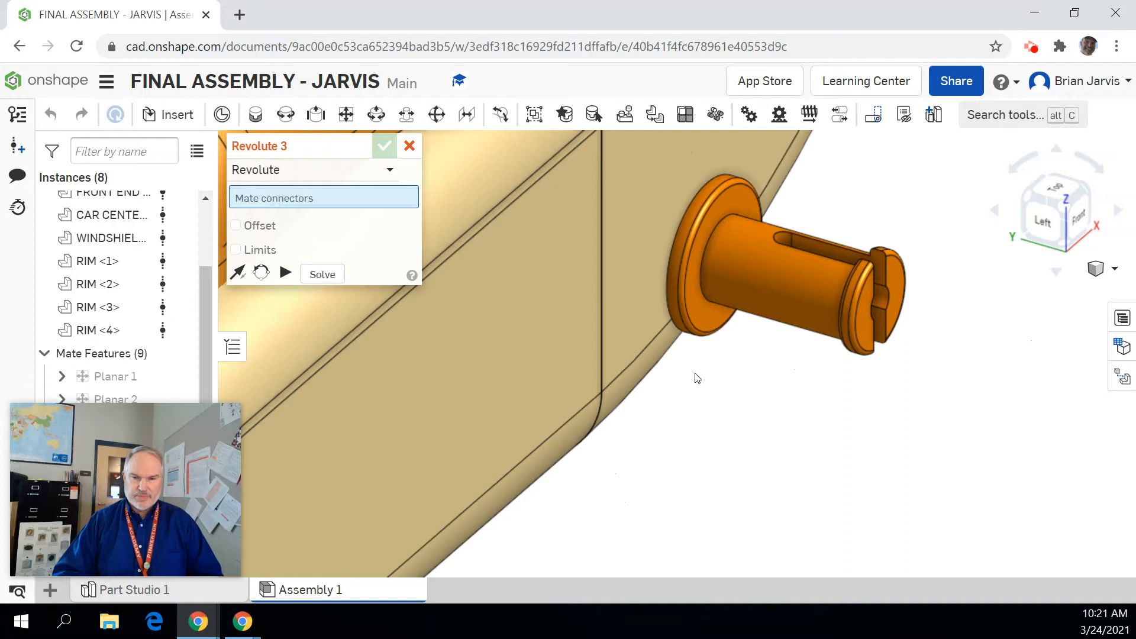
scroll(697, 378, "up", 3)
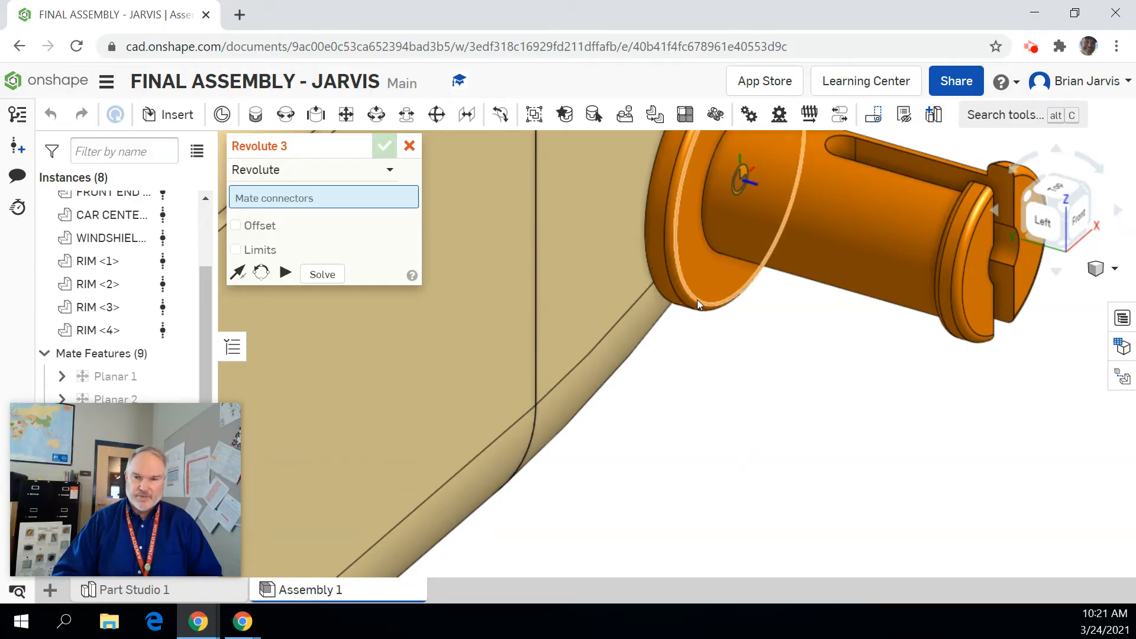
left_click(705, 237)
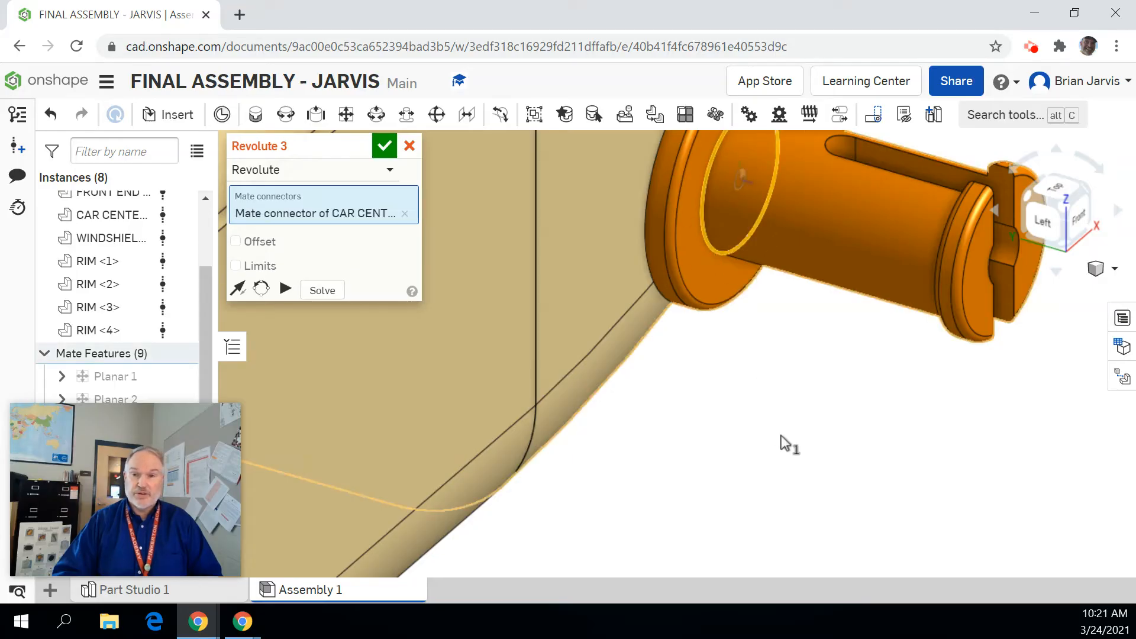
scroll(781, 440, "down", 5)
right_click_drag(787, 444, 825, 423)
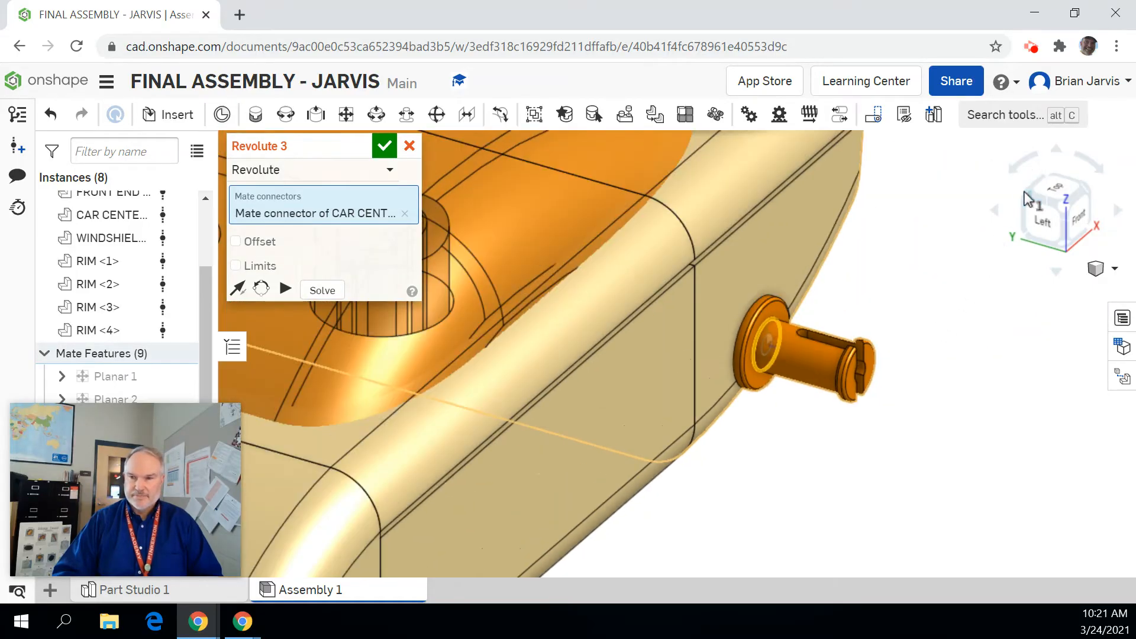
left_click(1032, 201)
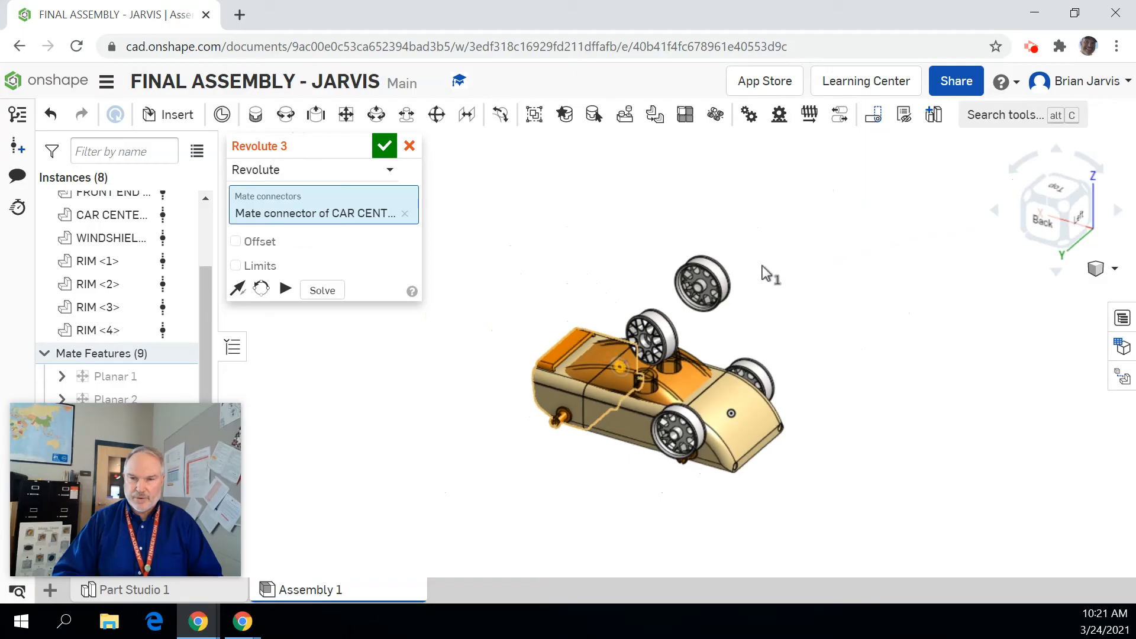
scroll(717, 298, "up", 10)
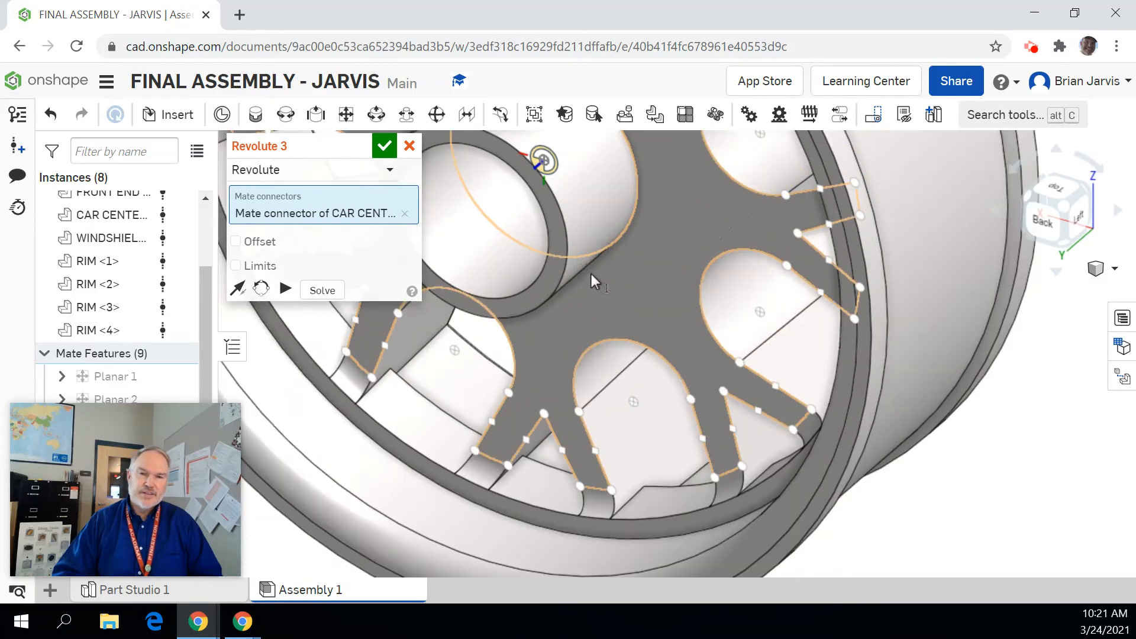
left_click(546, 257)
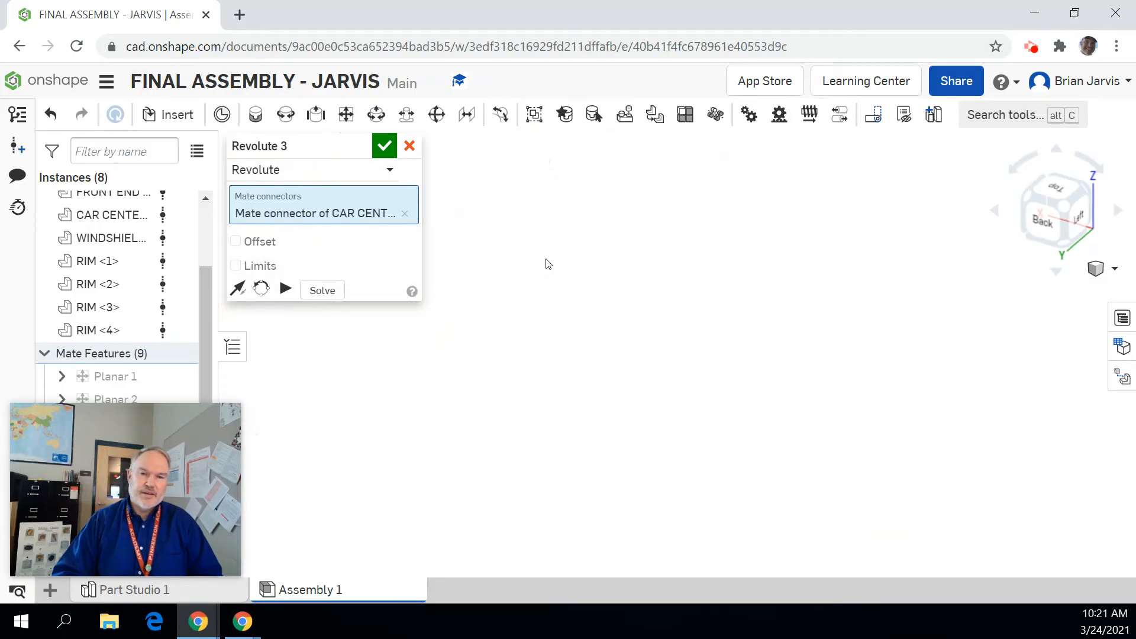
left_click(1063, 220)
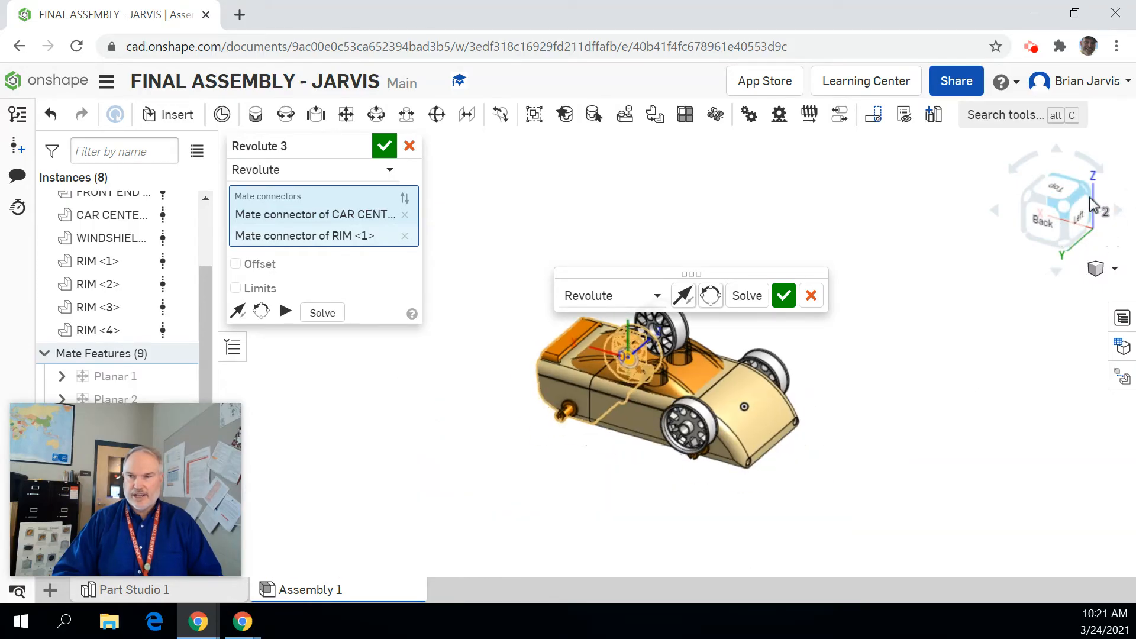
left_click(1091, 205)
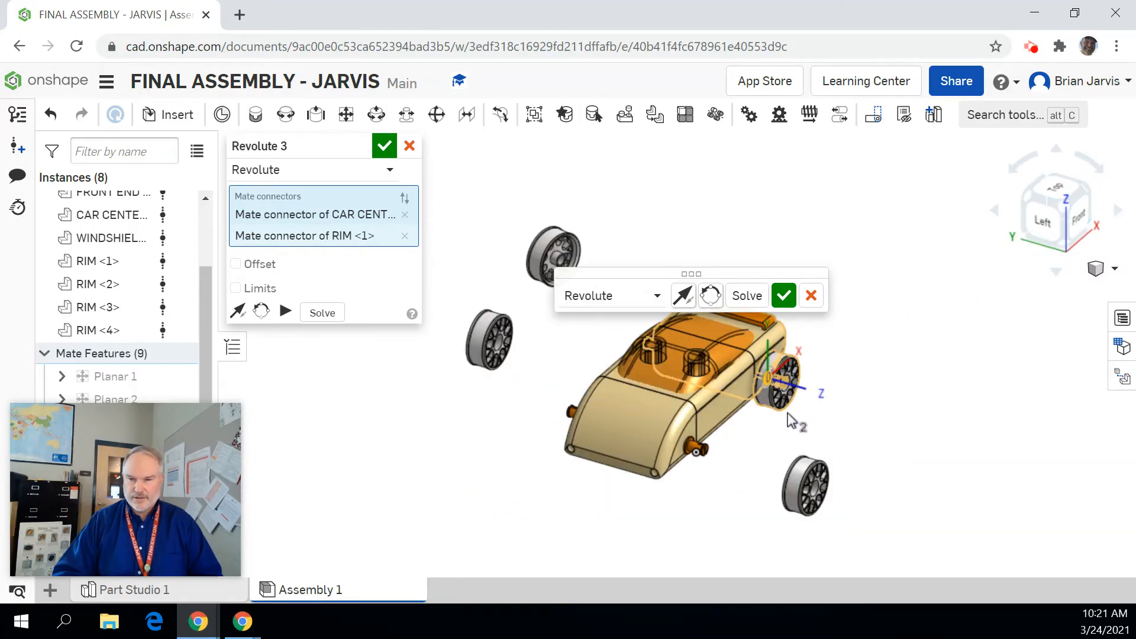
scroll(793, 417, "down", 5)
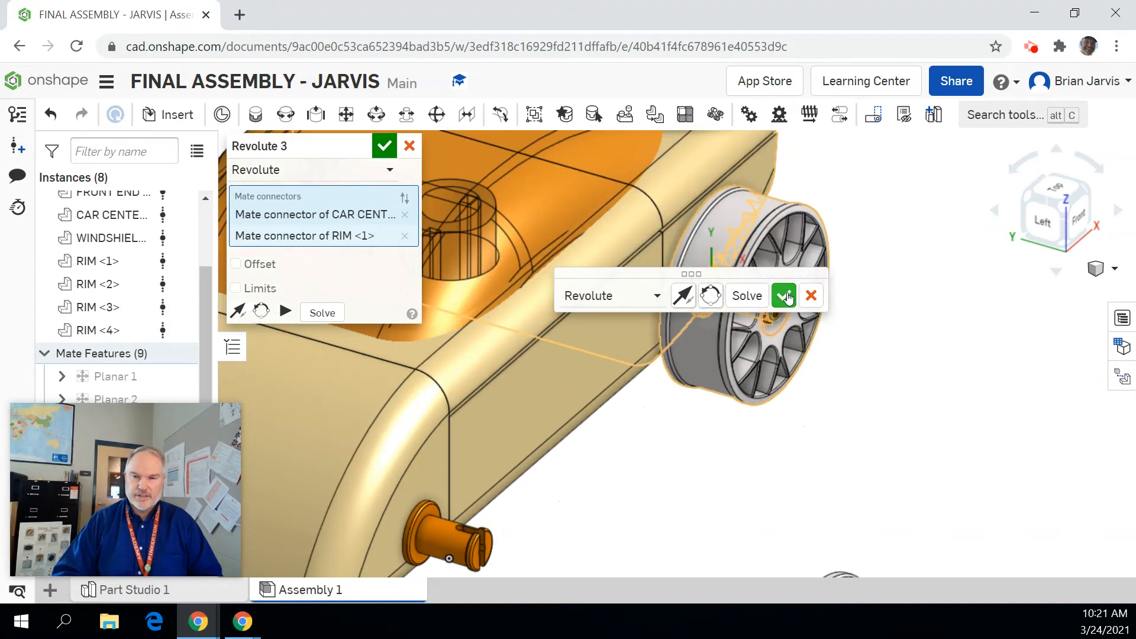
left_click(785, 296)
Add a revolute mate between the shaft base of the front-end axle on RIM <1>'s side and the inner hub of RIM <2>
middle_click_drag(750, 490, 844, 418)
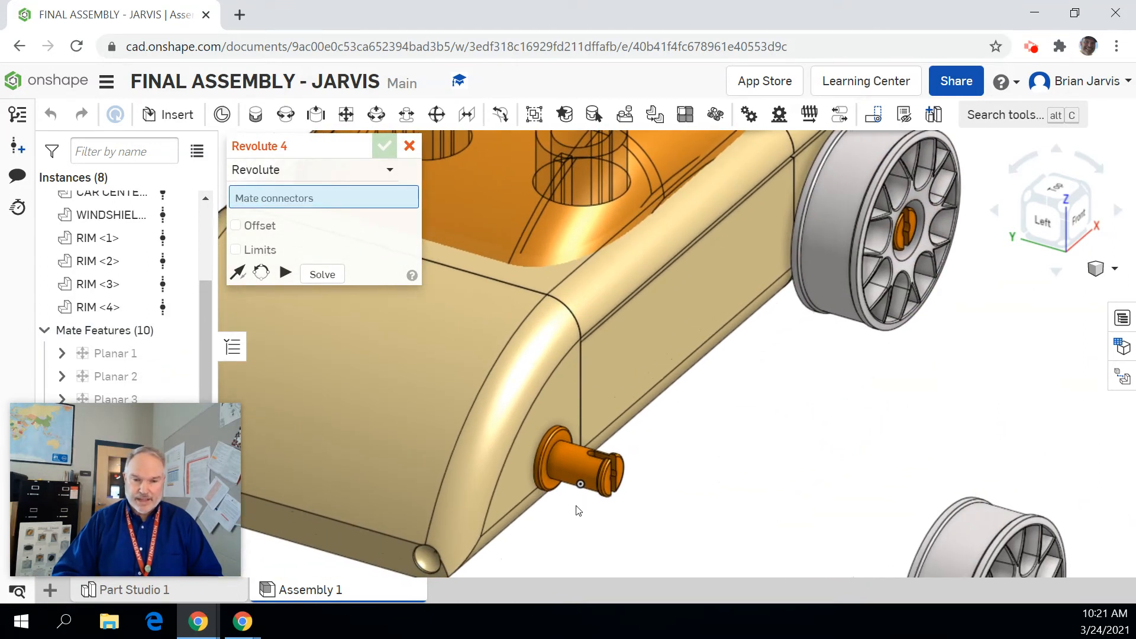
scroll(578, 510, "down", 3)
scroll(521, 494, "down", 3)
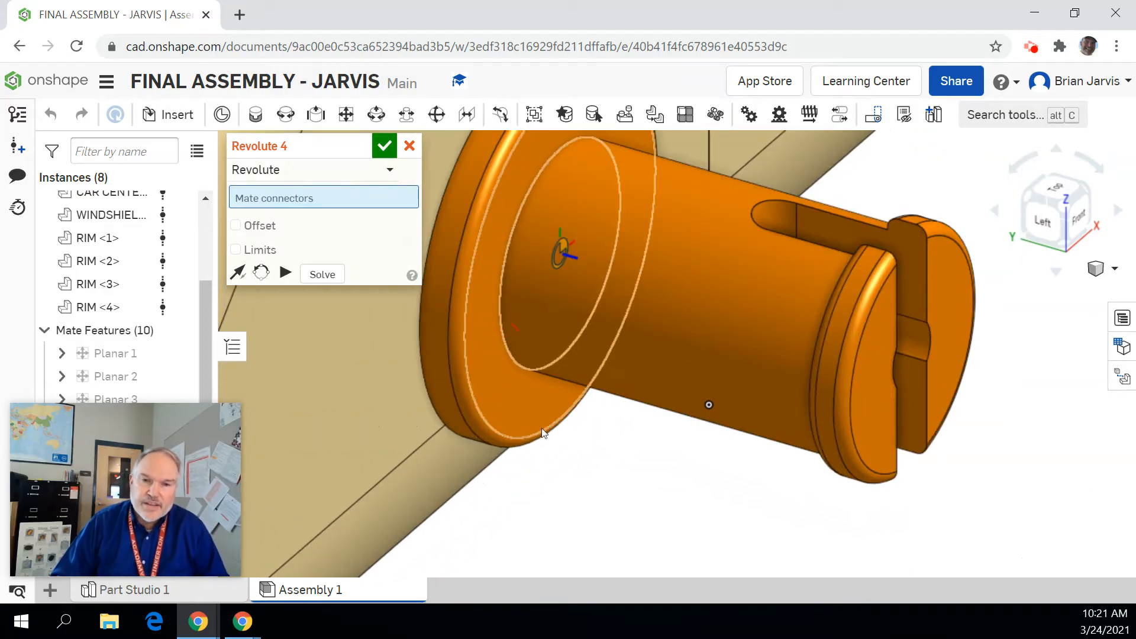
left_click(503, 334)
scroll(570, 452, "up", 5)
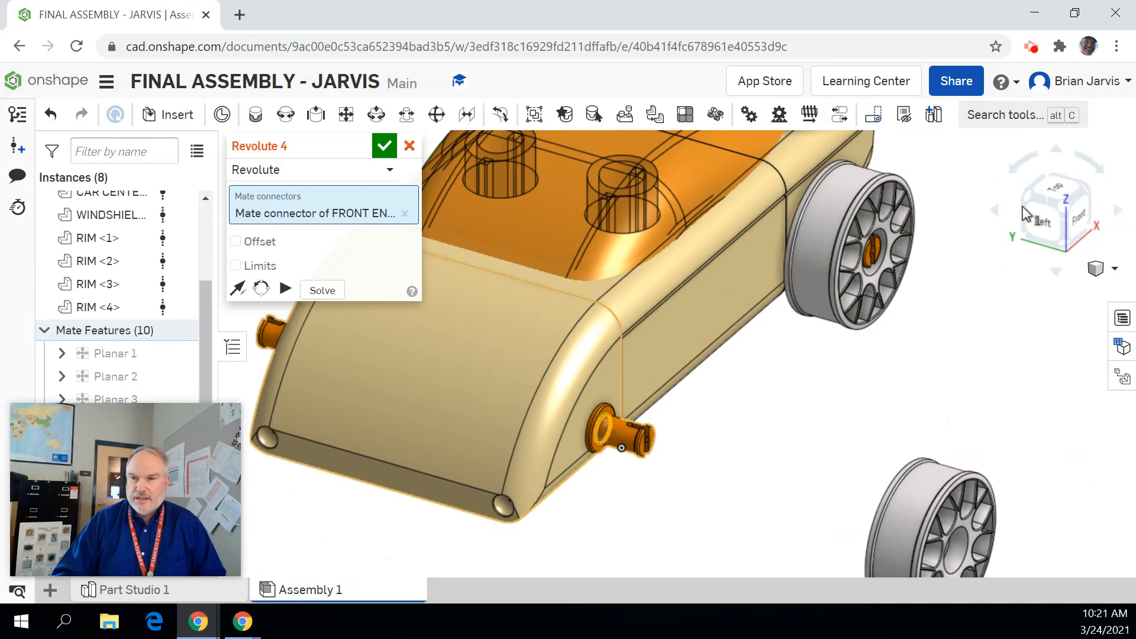
left_click(1028, 202)
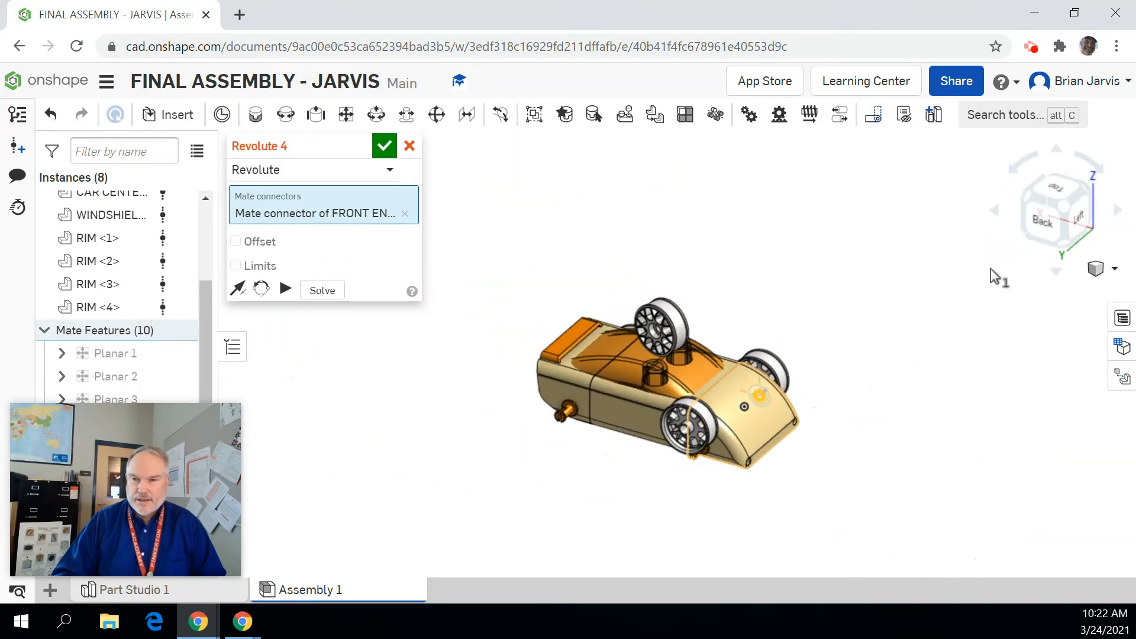
left_click(992, 214)
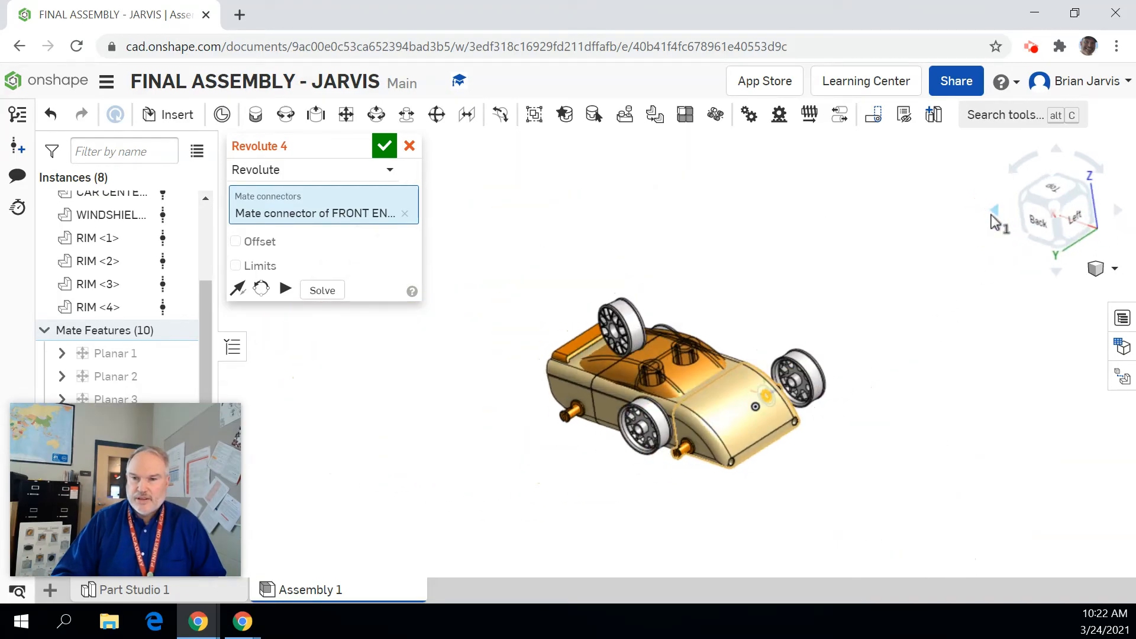
left_click(993, 214)
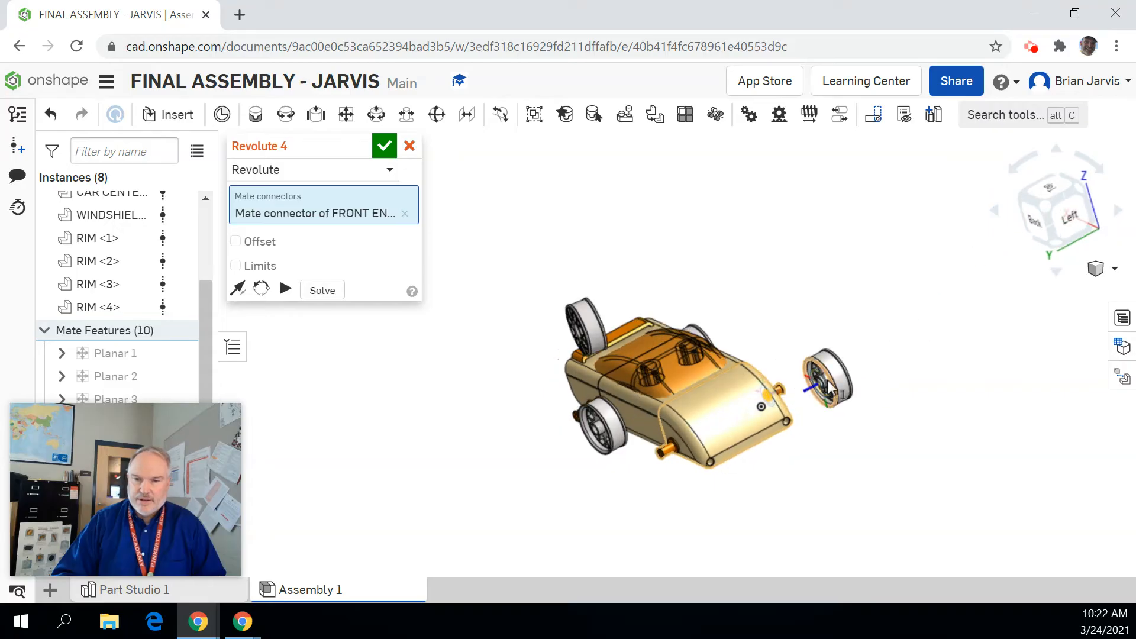
scroll(816, 393, "down", 5)
scroll(805, 406, "down", 3)
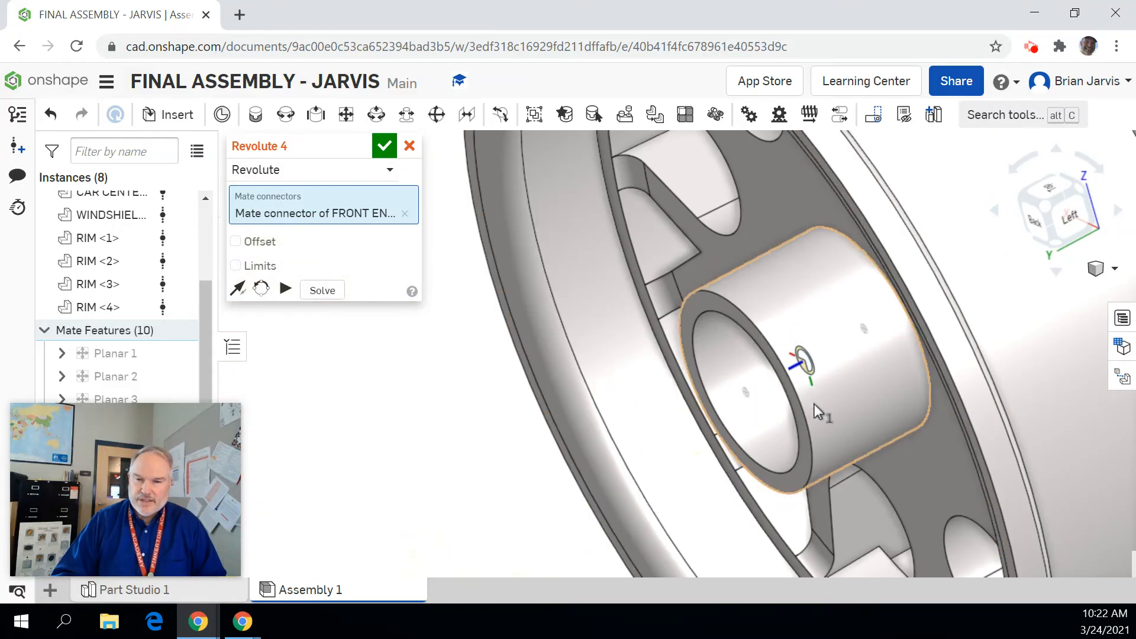
left_click(821, 435)
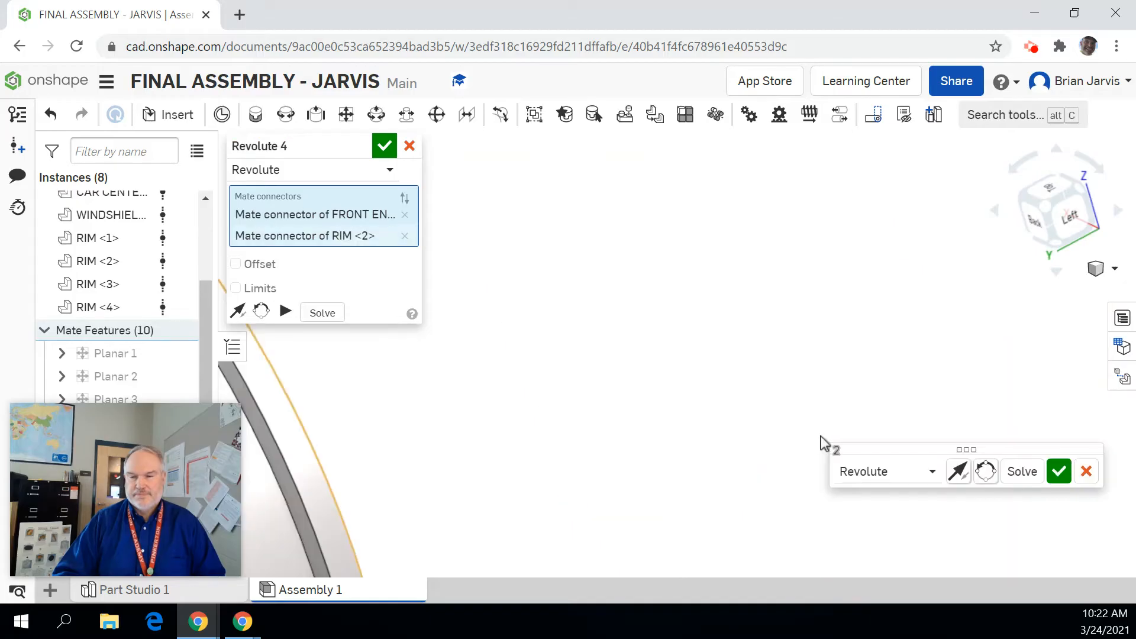
left_click(1082, 226)
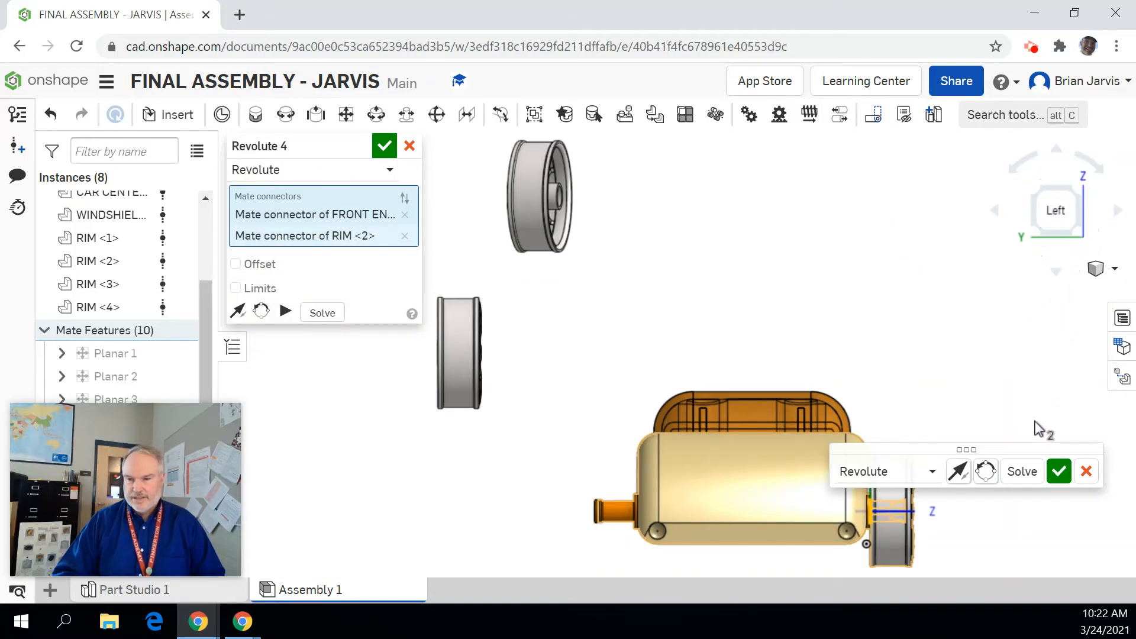
left_click(1058, 471)
Start the next revolute mate with the shaft base of the front-end axle on the car's opposite side as its first connector
left_click(1097, 271)
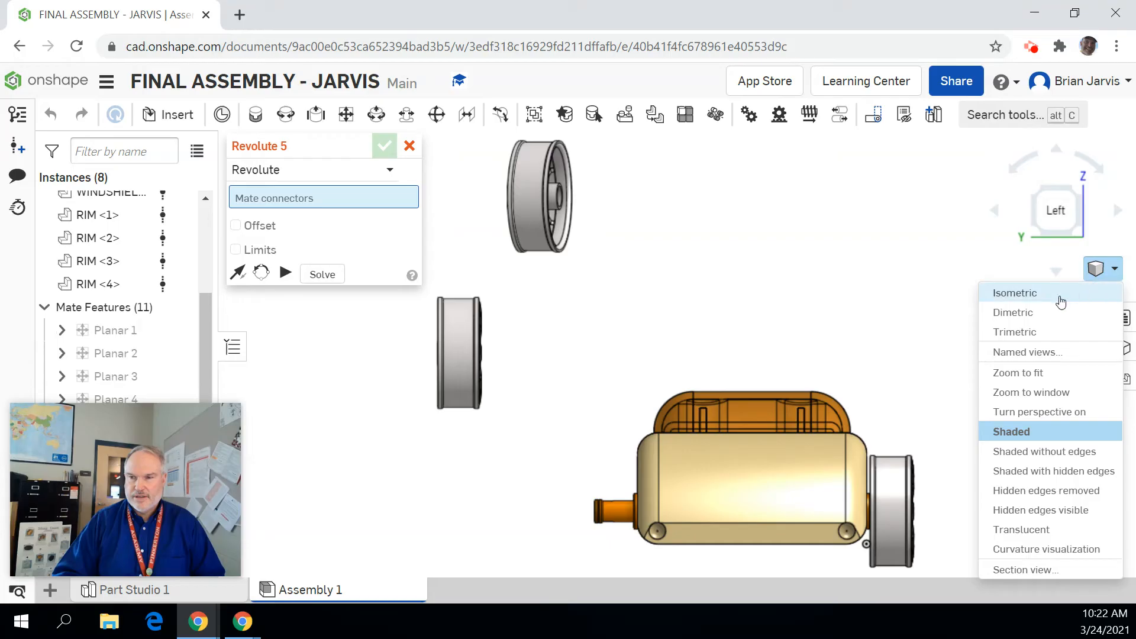
left_click(1059, 295)
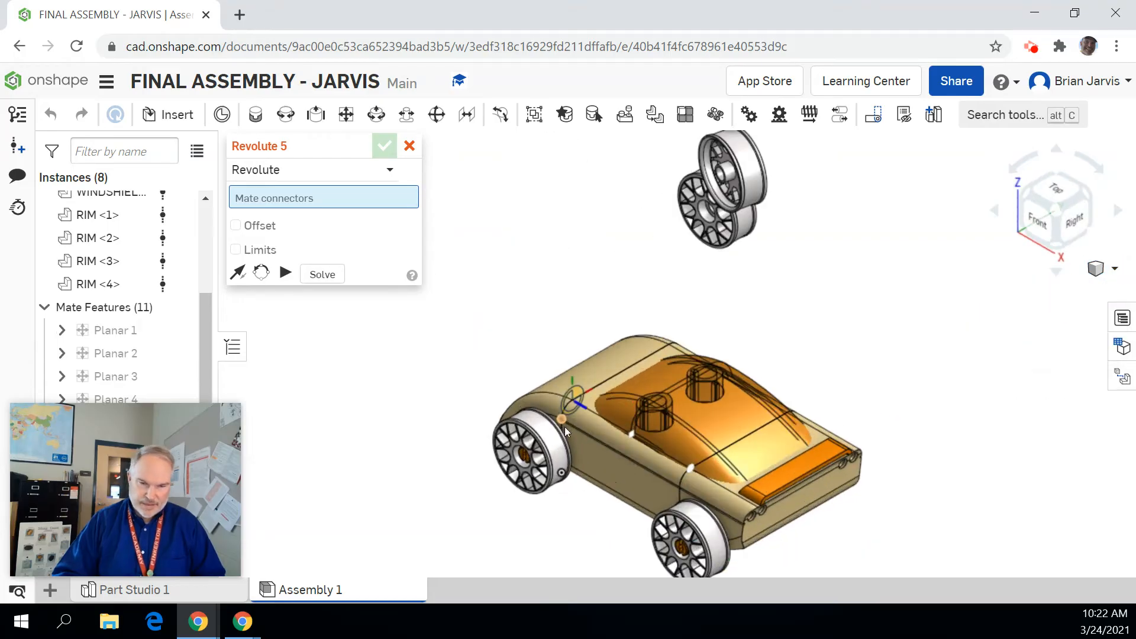
scroll(565, 427, "up", 6)
scroll(759, 334, "down", 6)
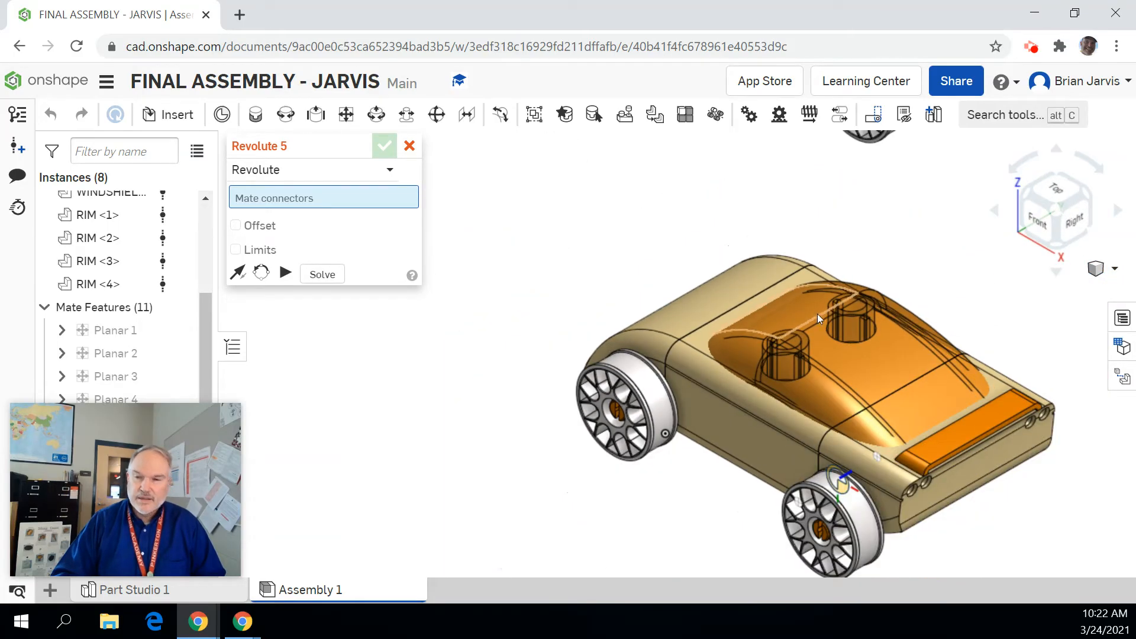
left_click(1032, 197)
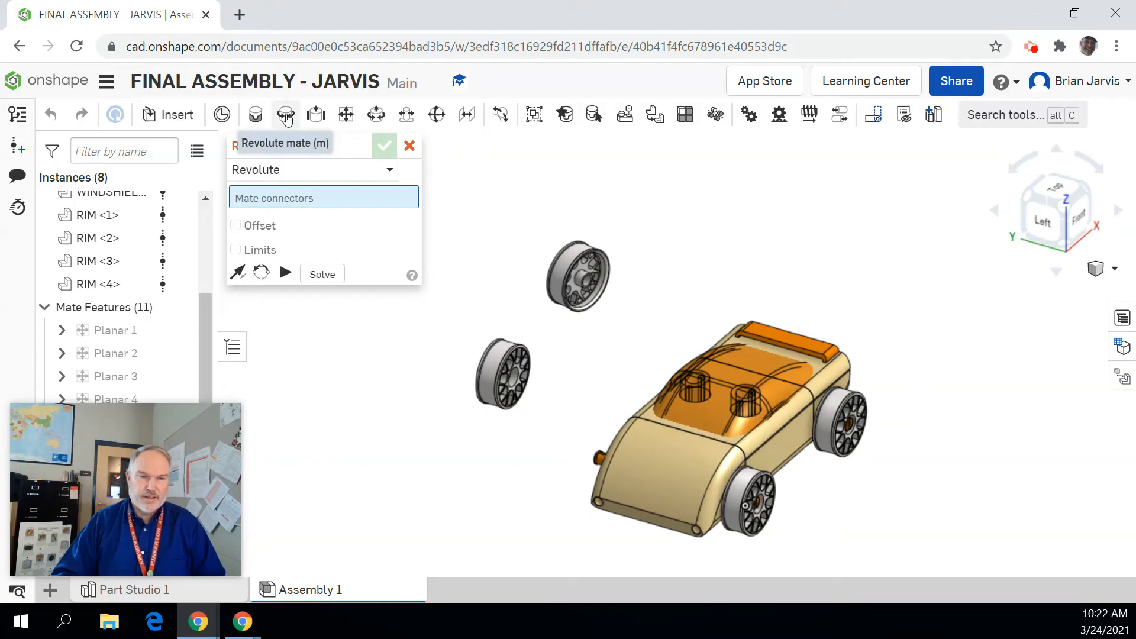
scroll(526, 402, "up", 5)
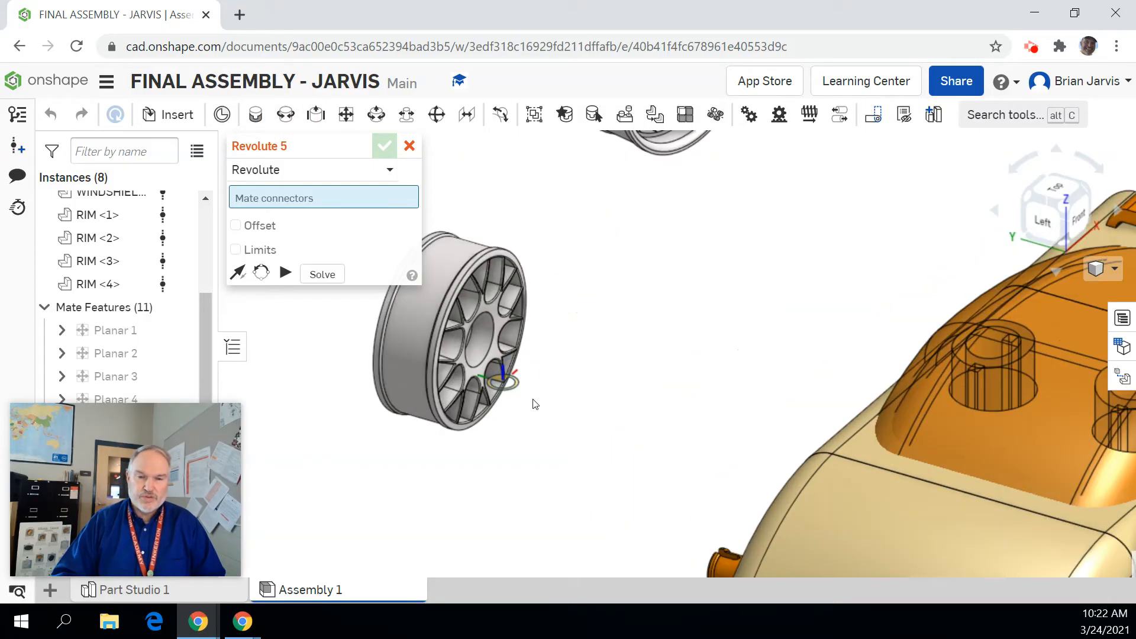
left_click(1025, 197)
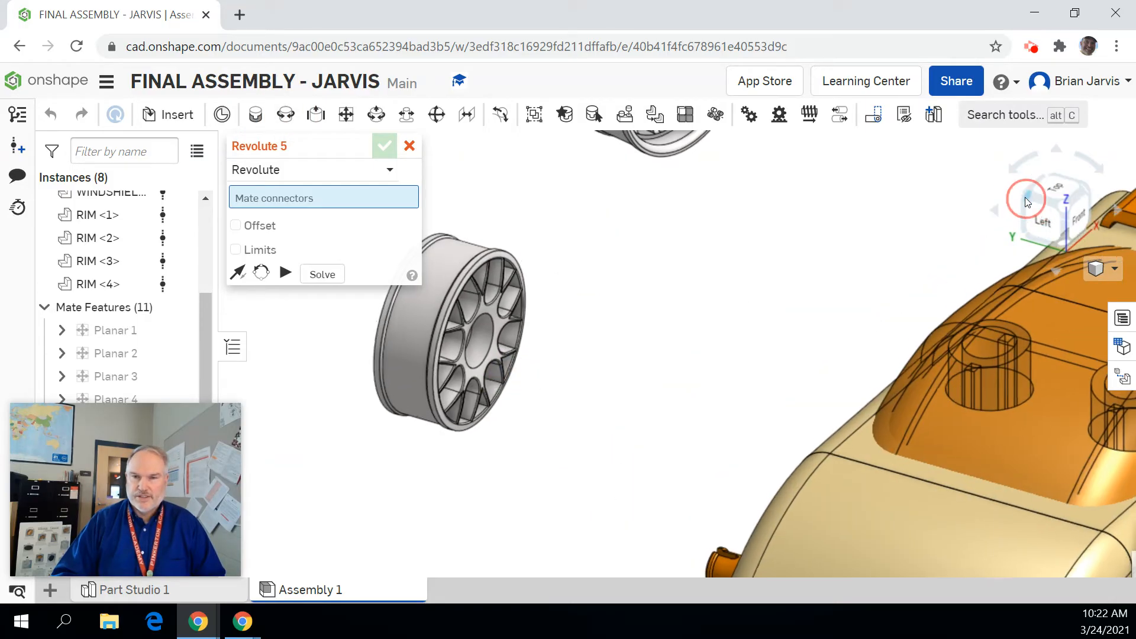
scroll(748, 476, "up", 5)
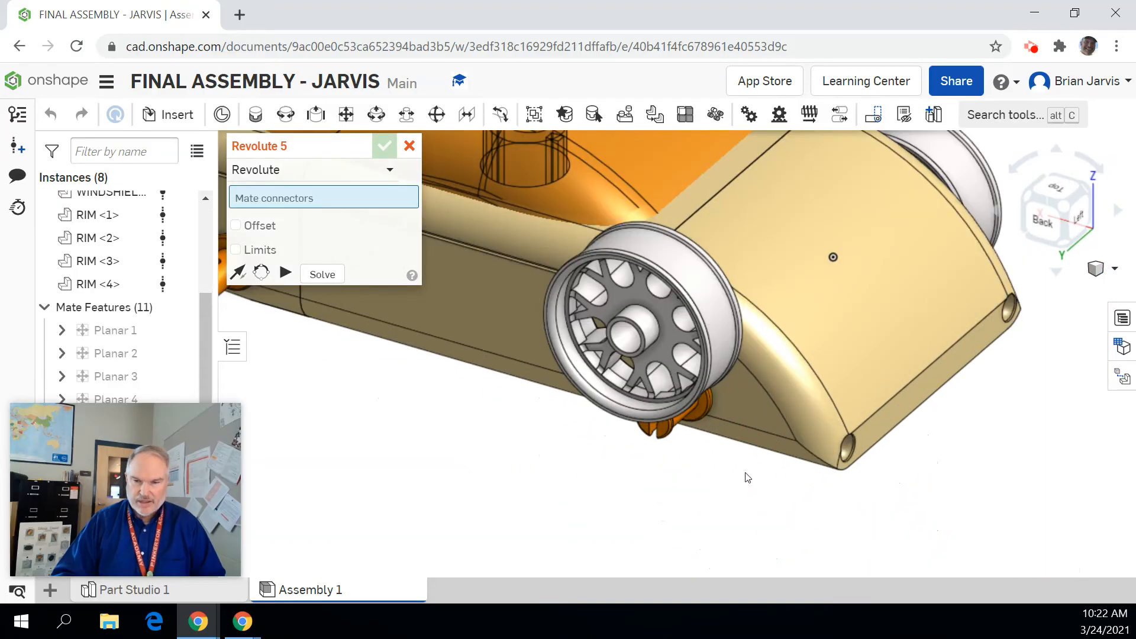
middle_click_drag(736, 486, 719, 585)
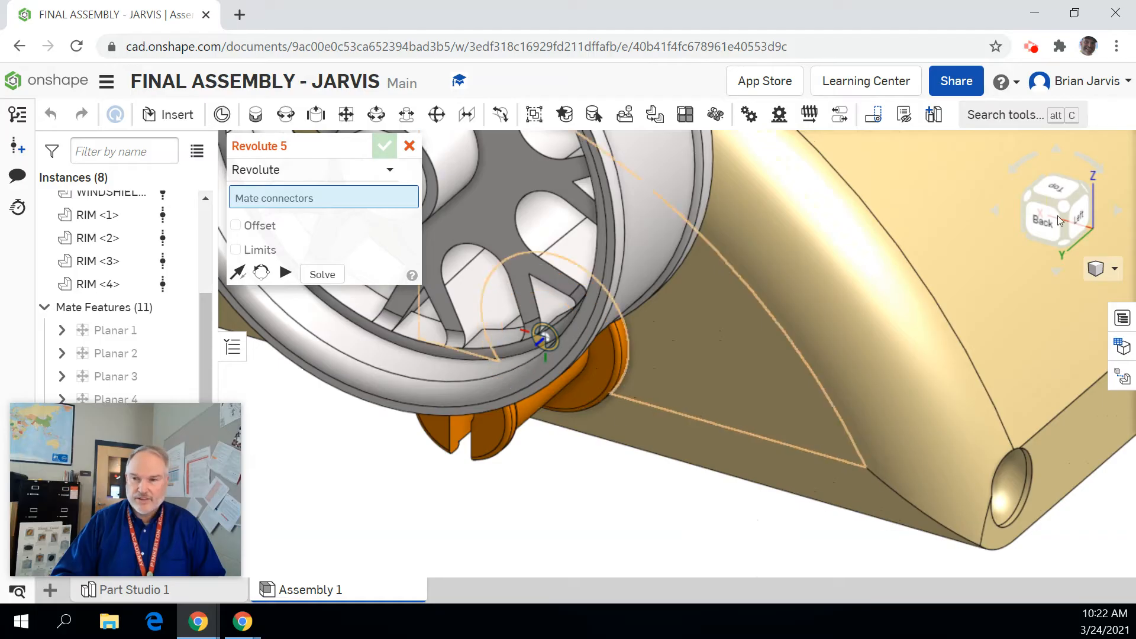
left_click(1065, 239)
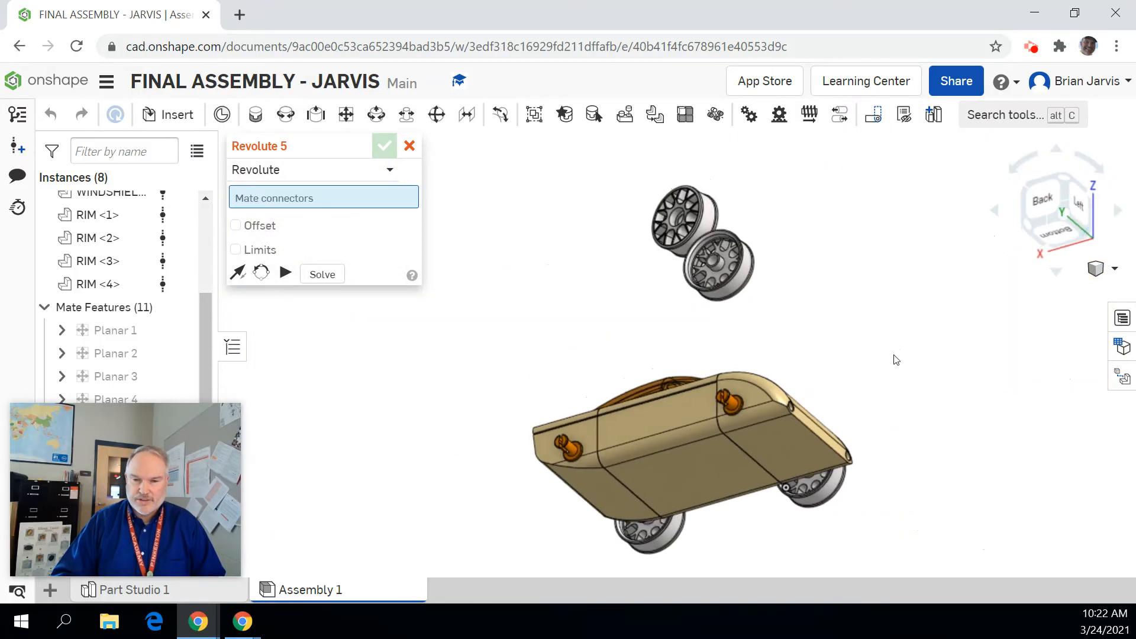
scroll(751, 410, "up", 10)
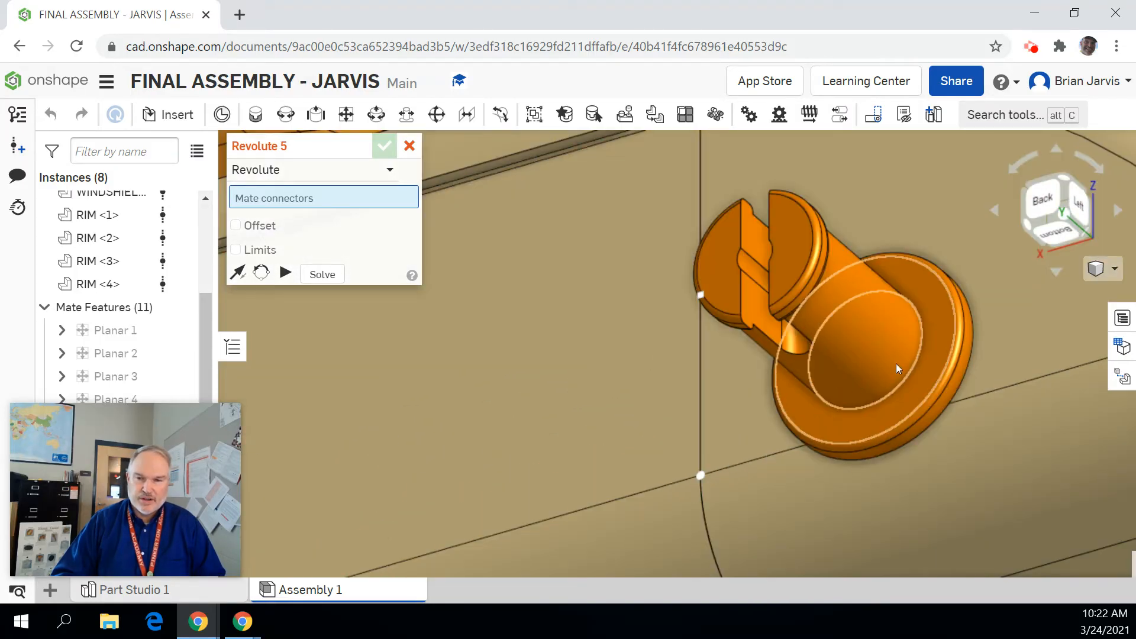
left_click(910, 368)
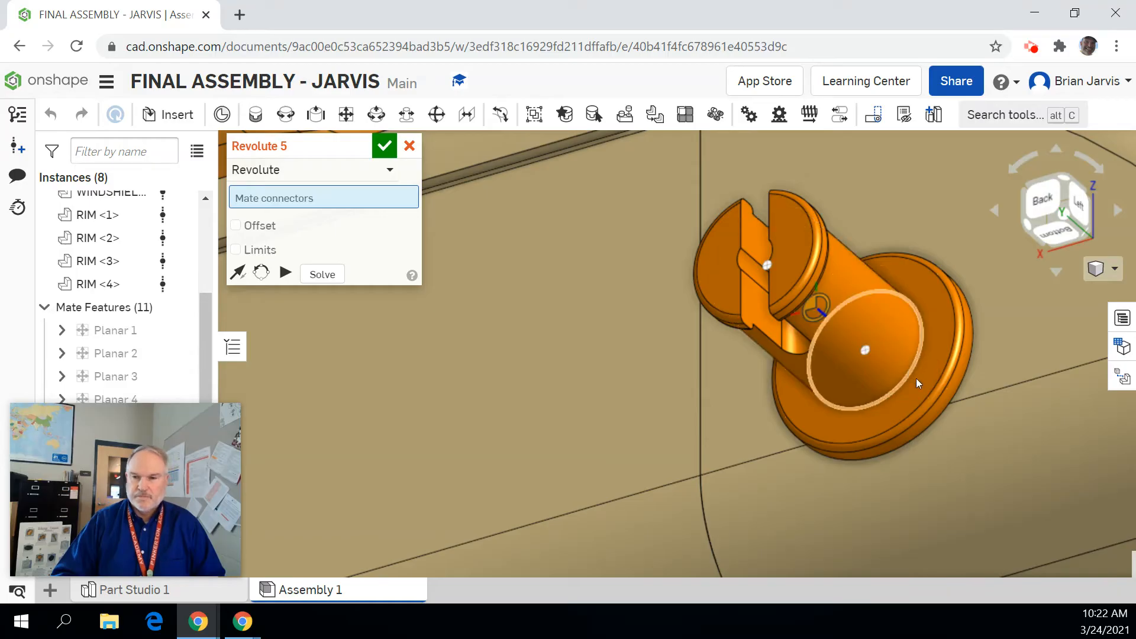
Complete the revolute mate with the inner hub of RIM <4>, flipping its primary axis so the rim sits outside the body
left_click(1066, 188)
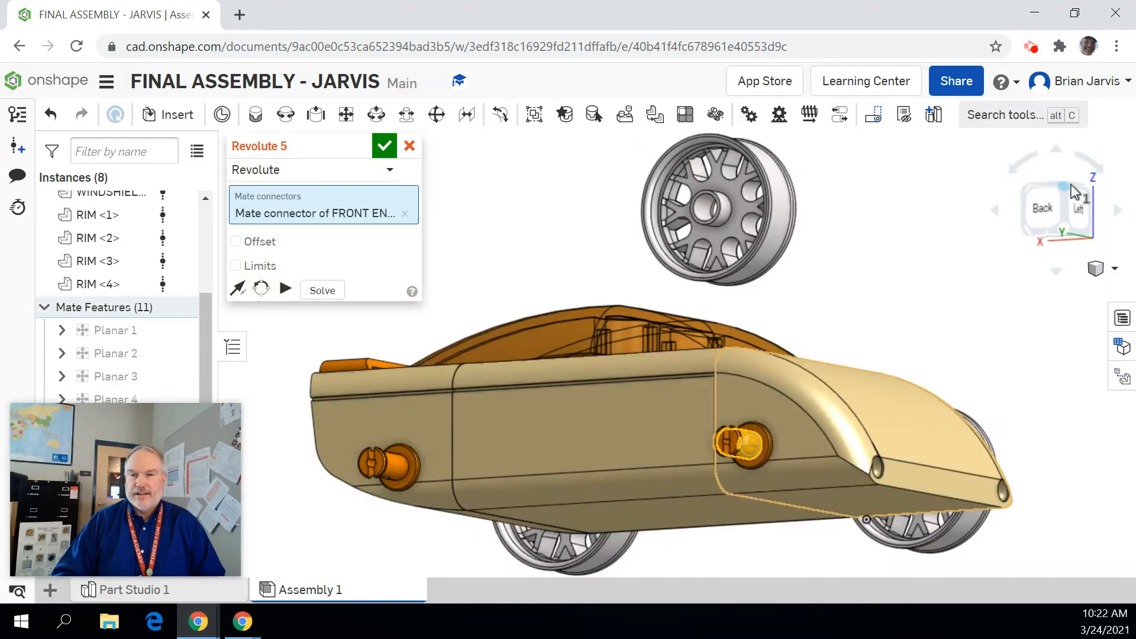
scroll(739, 456, "up", 8)
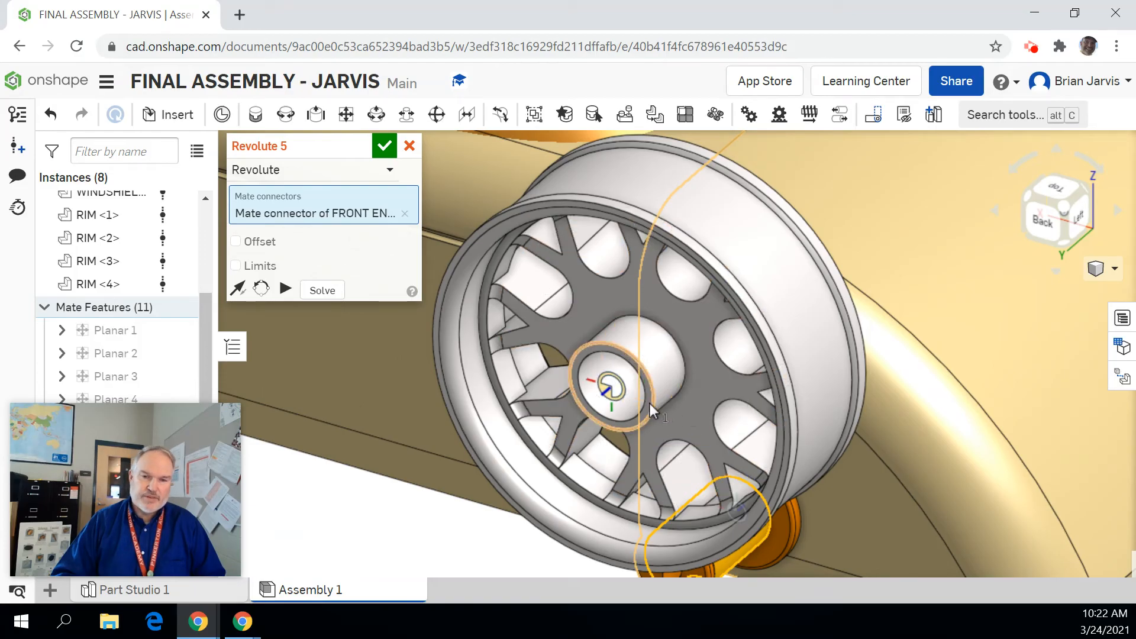
left_click(649, 402)
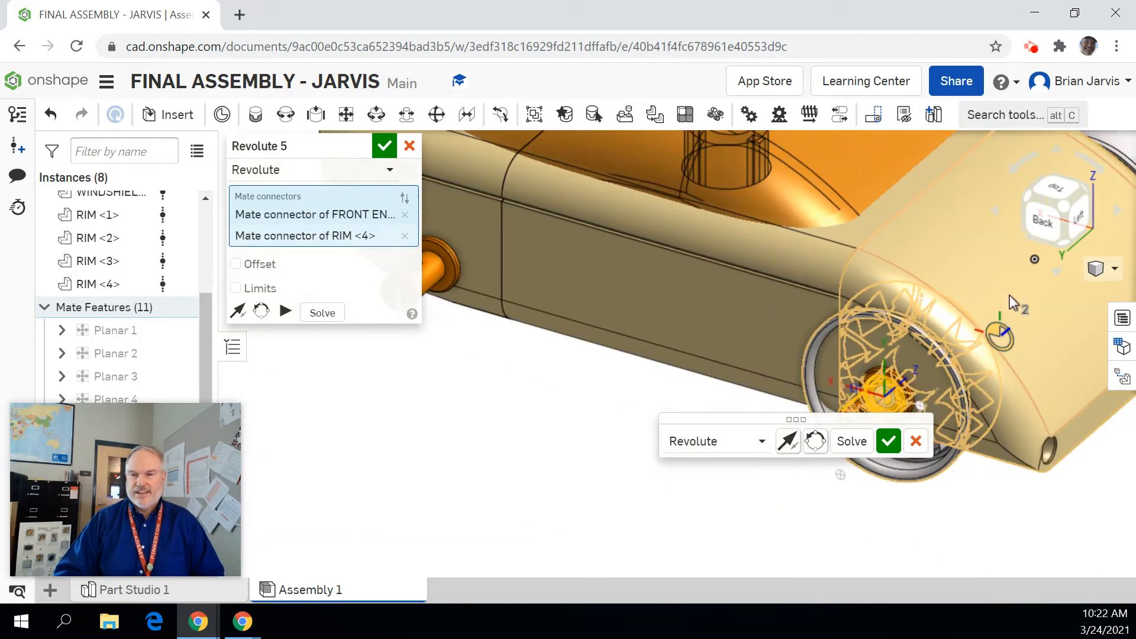
left_click(1075, 218)
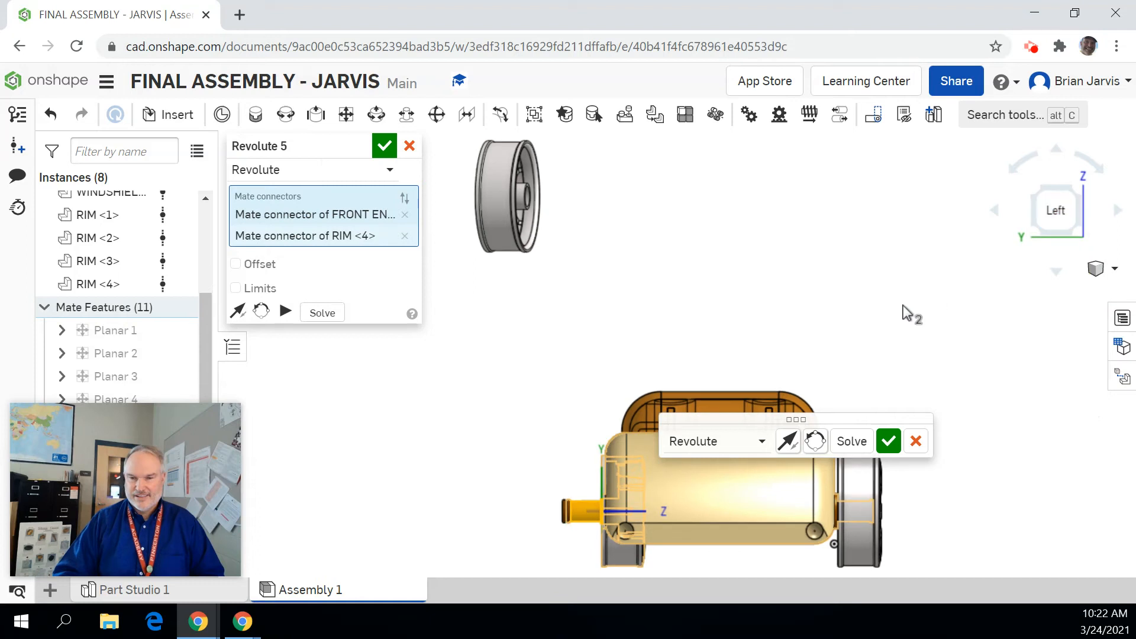
scroll(619, 541, "up", 4)
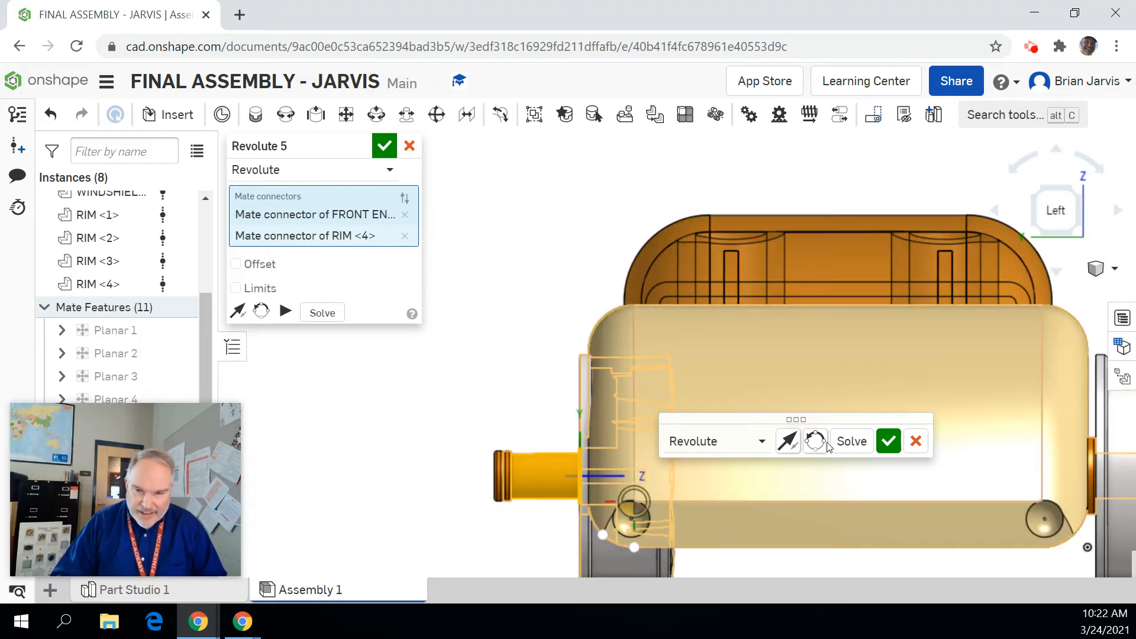
left_click(791, 447)
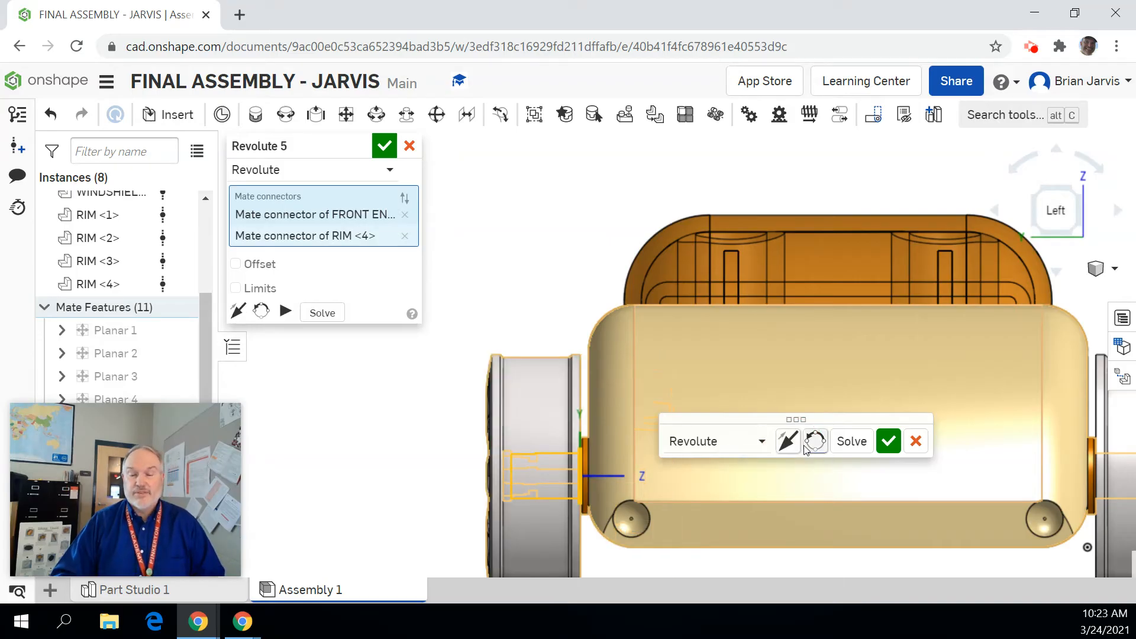
left_click(891, 447)
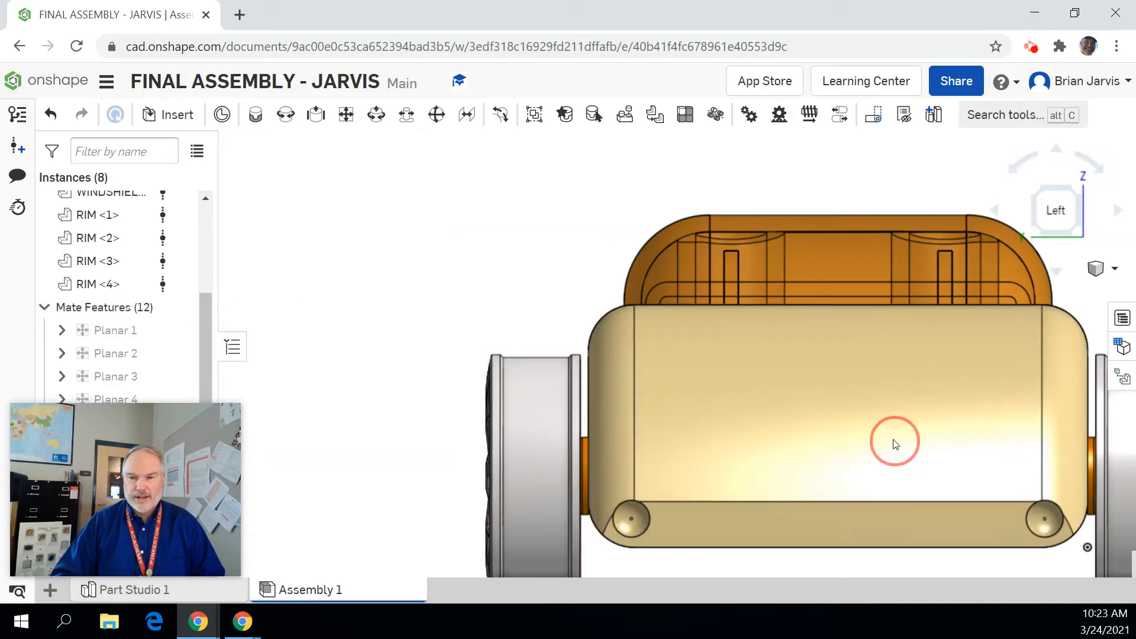
Add a revolute mate between the shaft base of the remaining spoiler-end axle and the inner hub of RIM <3>
left_click(1036, 189)
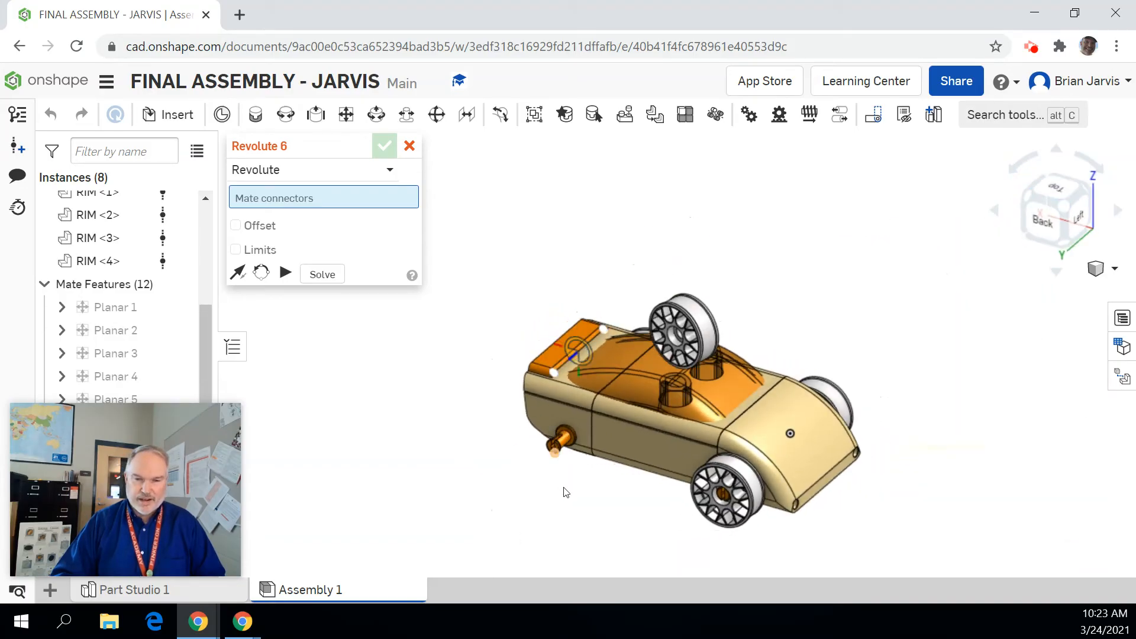
scroll(582, 453, "up", 8)
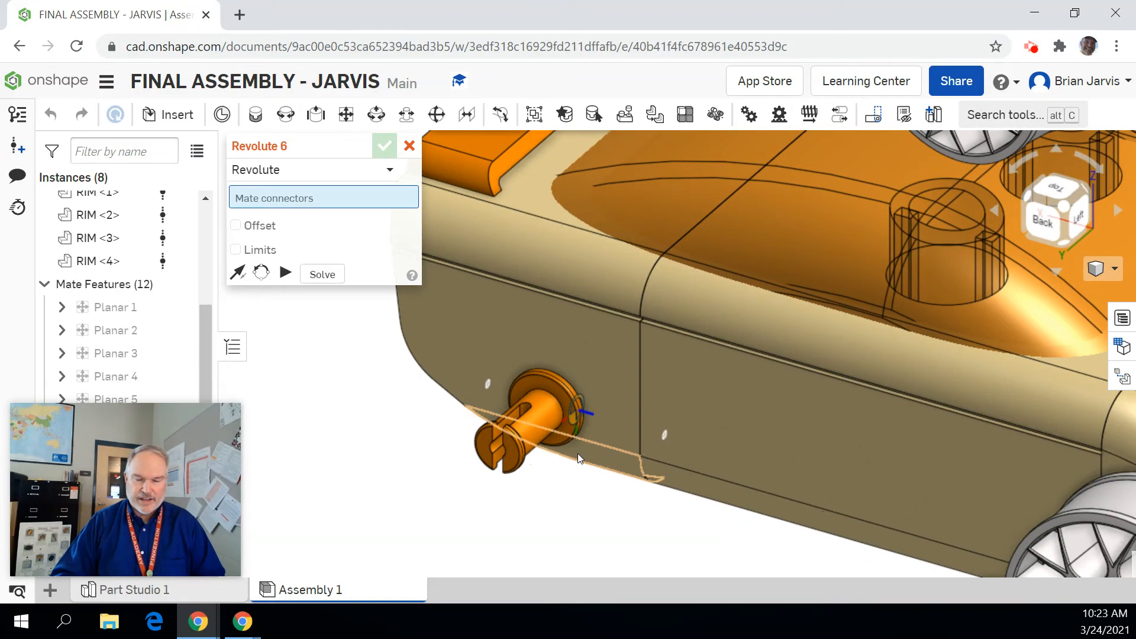
left_click(552, 383)
scroll(546, 476, "down", 8)
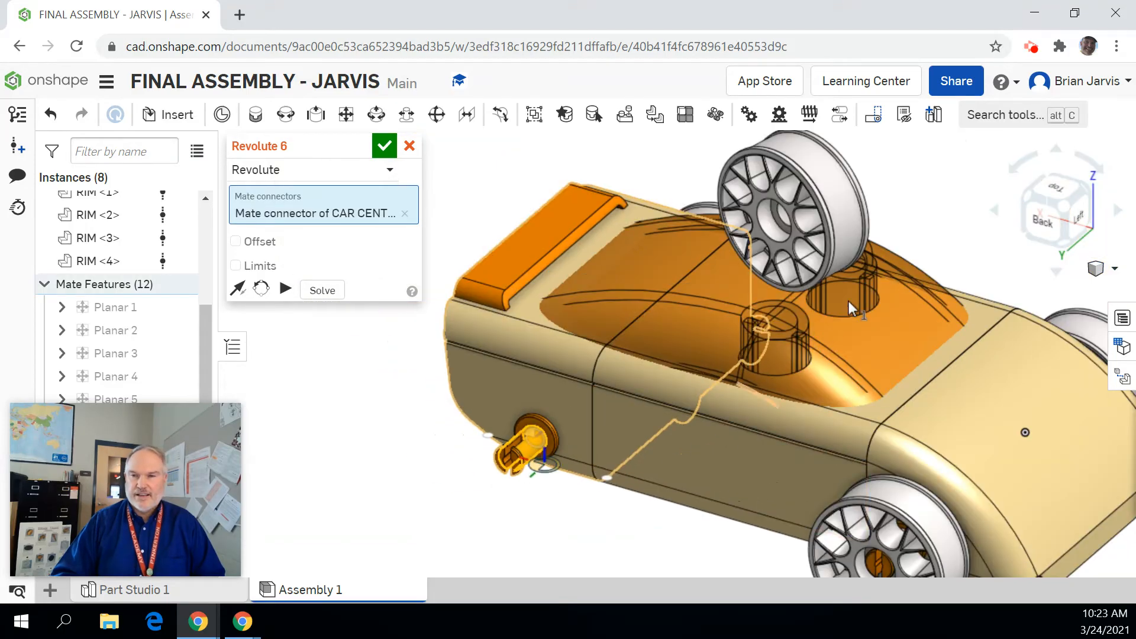
left_click(1091, 195)
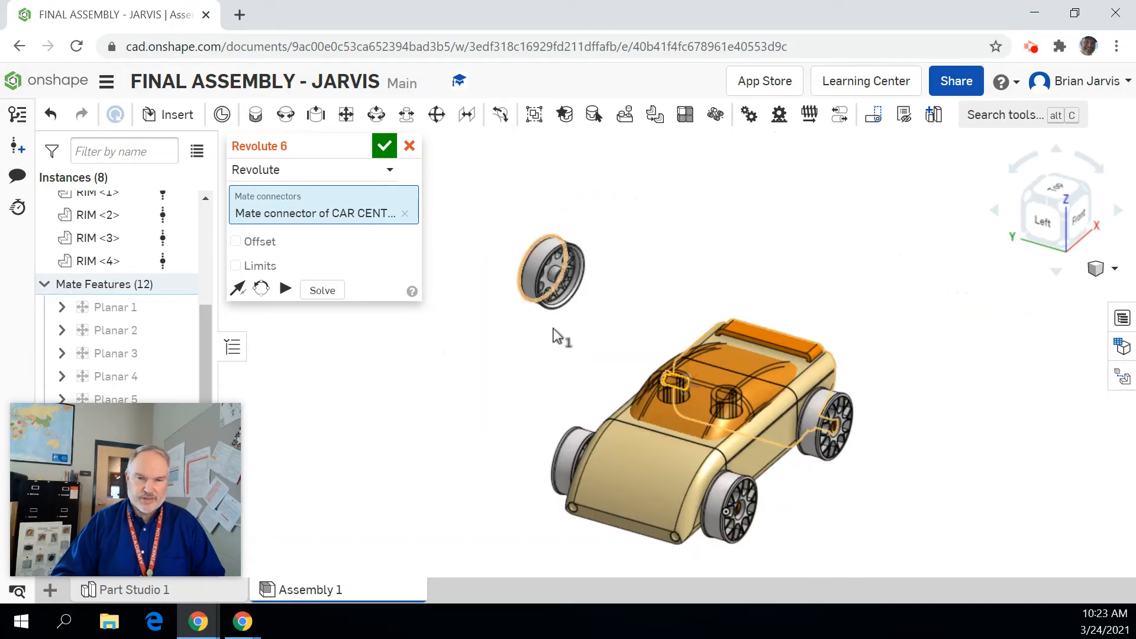
scroll(557, 331, "up", 6)
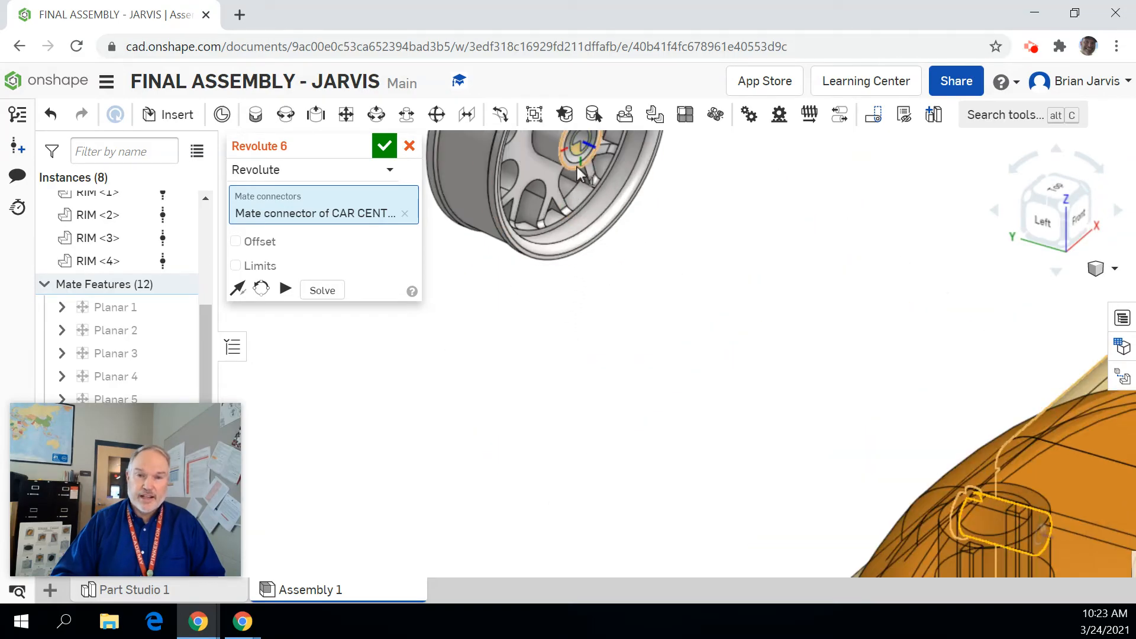
left_click(578, 172)
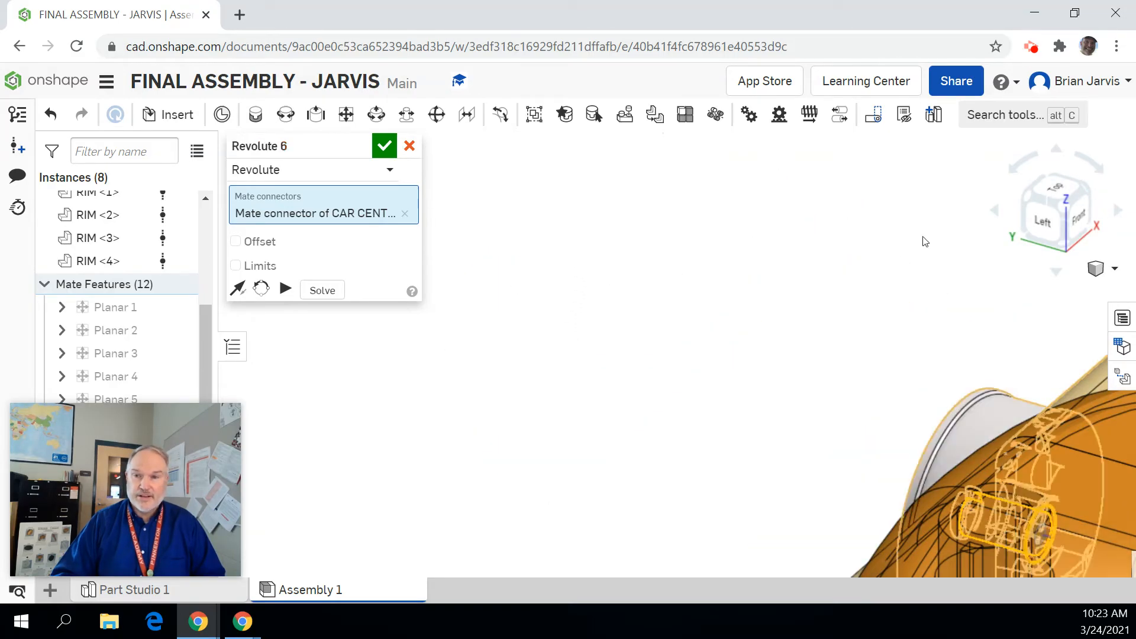
left_click(1046, 228)
left_click(1039, 198)
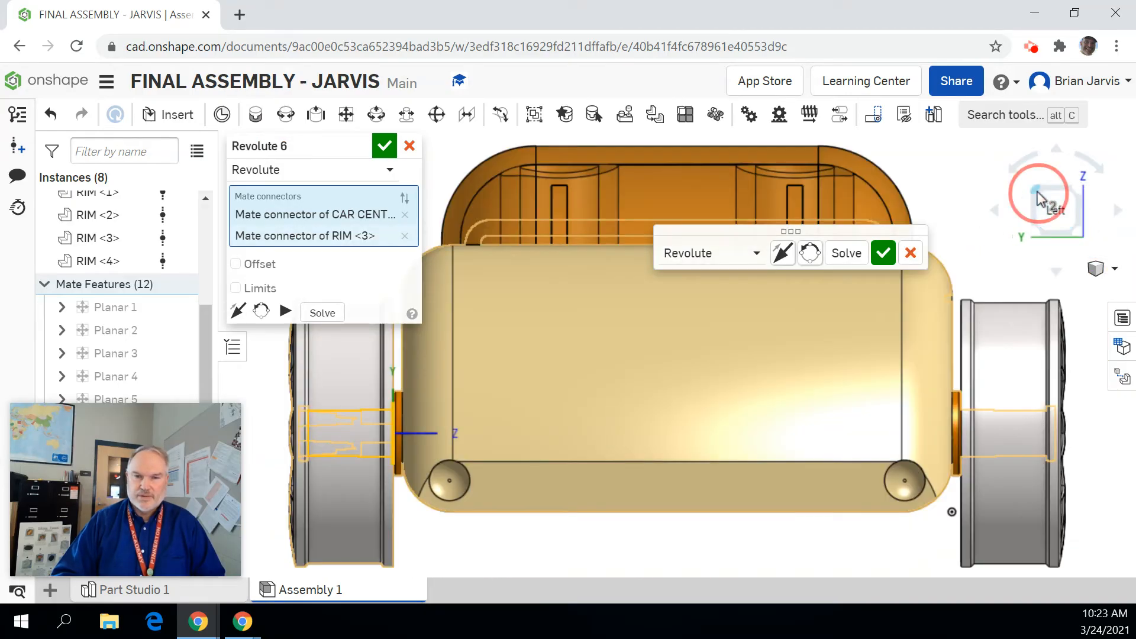
left_click(884, 253)
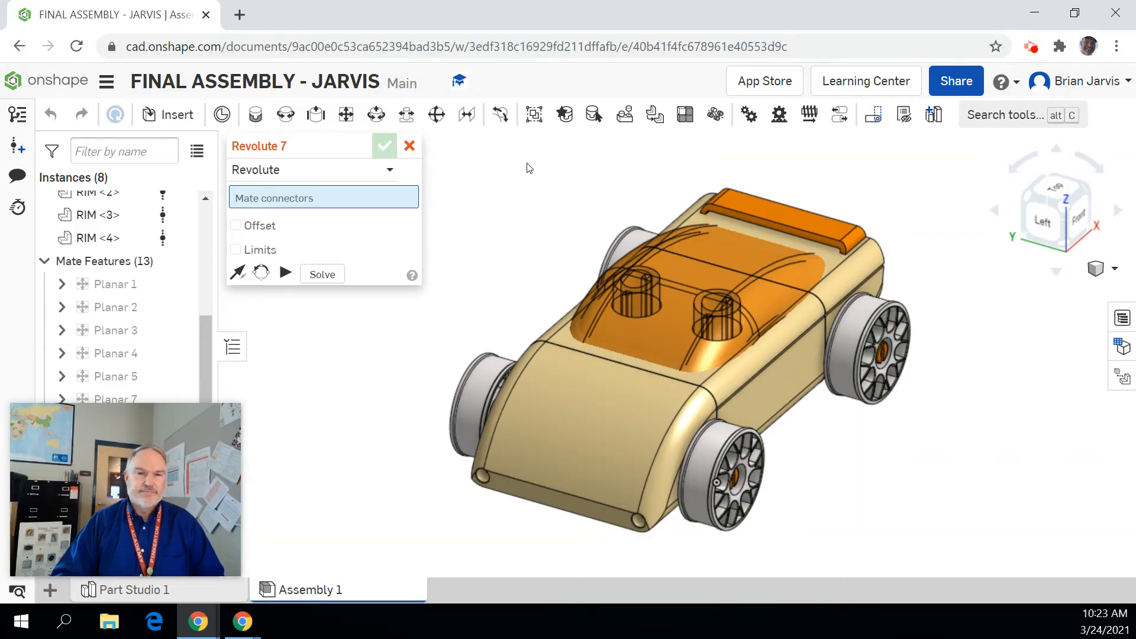
Insert the TIRE part from the TIRE document in the RE PROJECT - DUE 03-28-21 folder and place one instance beside the car
left_click(409, 147)
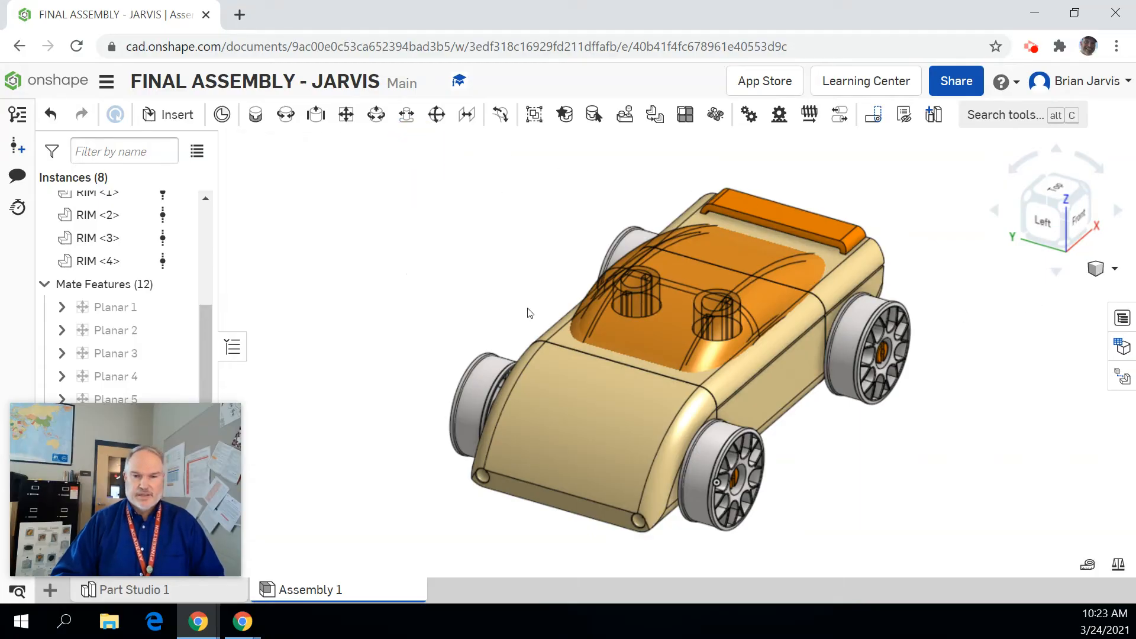
scroll(530, 314, "down", 2)
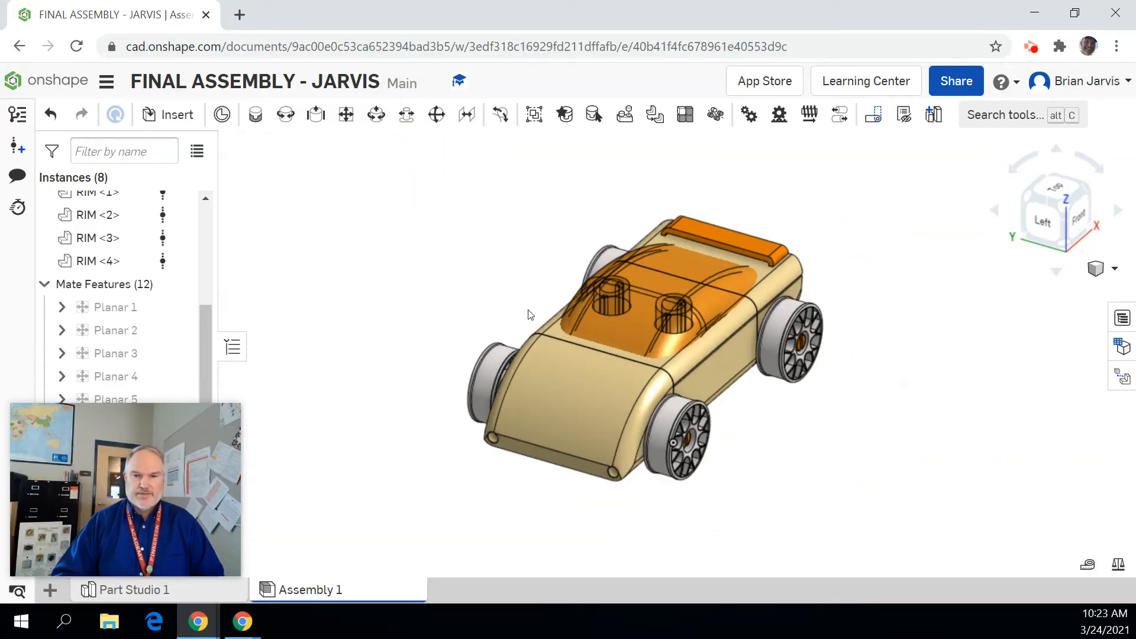
left_click(168, 114)
left_click(364, 188)
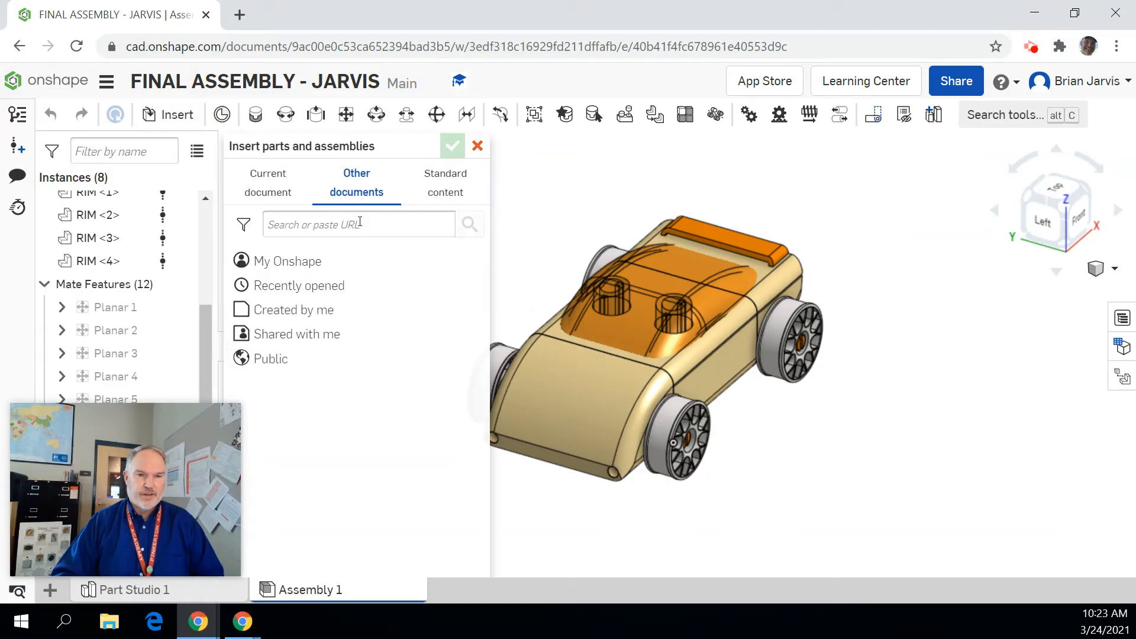
left_click(304, 261)
left_click(414, 298)
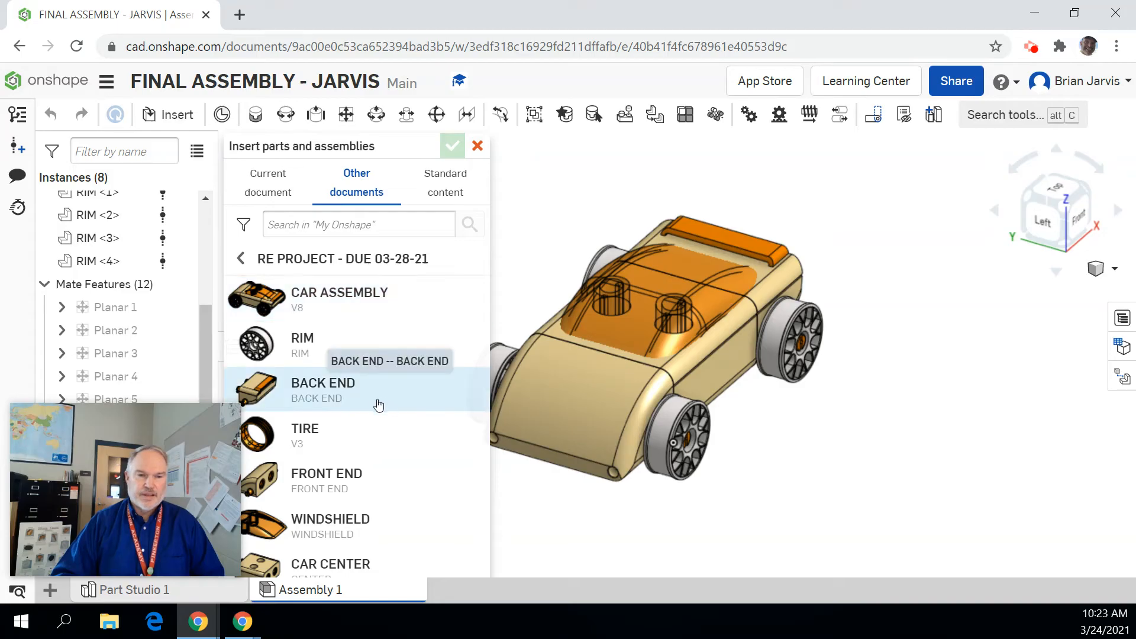
left_click(331, 436)
left_click(324, 397)
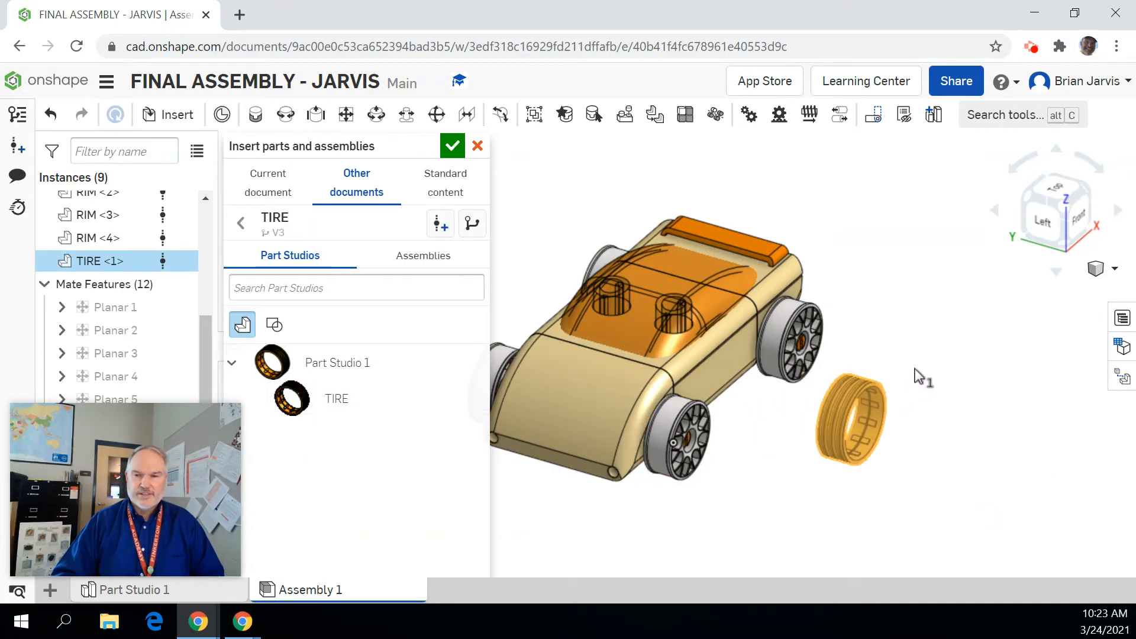
left_click(932, 335)
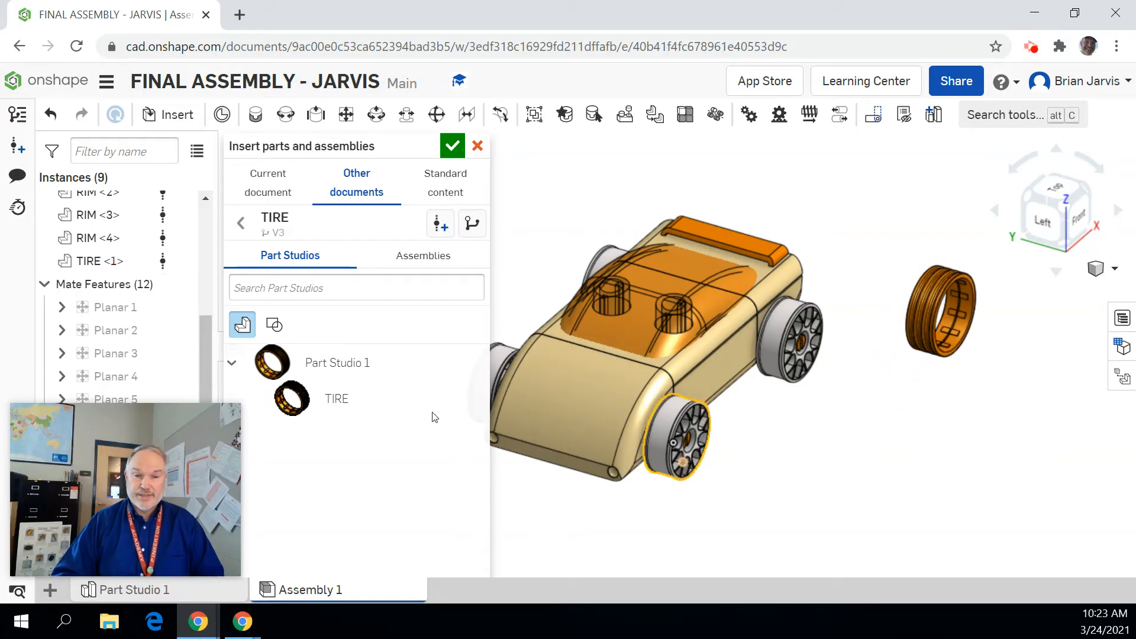
Place three more TIRE instances around the car and finish inserting parts
left_click(358, 398)
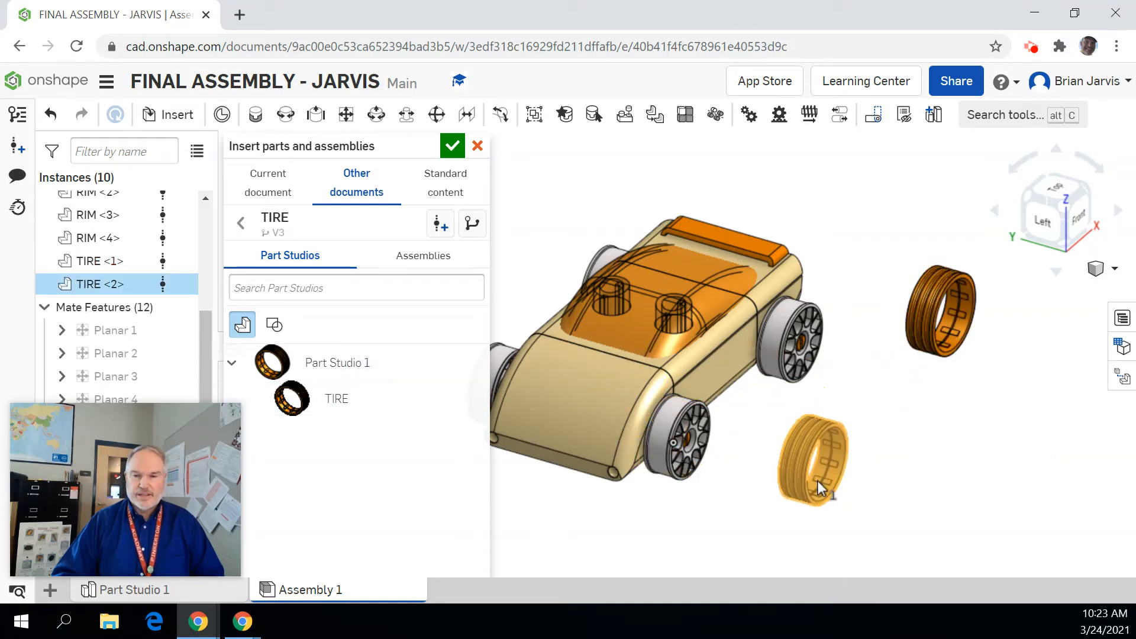
left_click(817, 480)
scroll(713, 491, "down", 3)
left_click(405, 409)
left_click(612, 279)
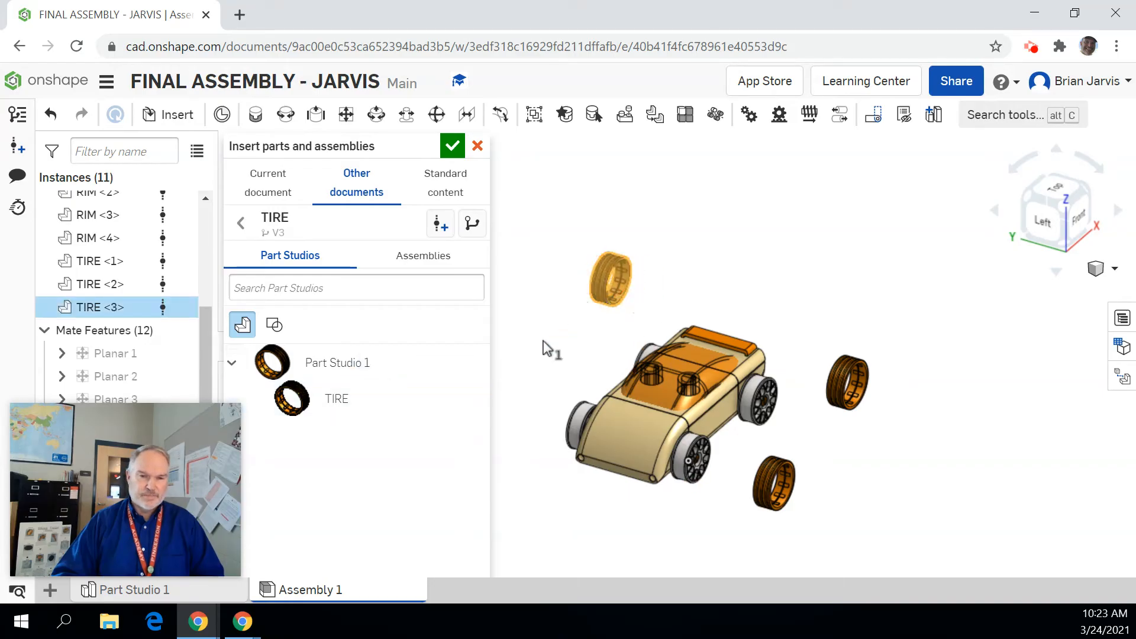
left_click(384, 398)
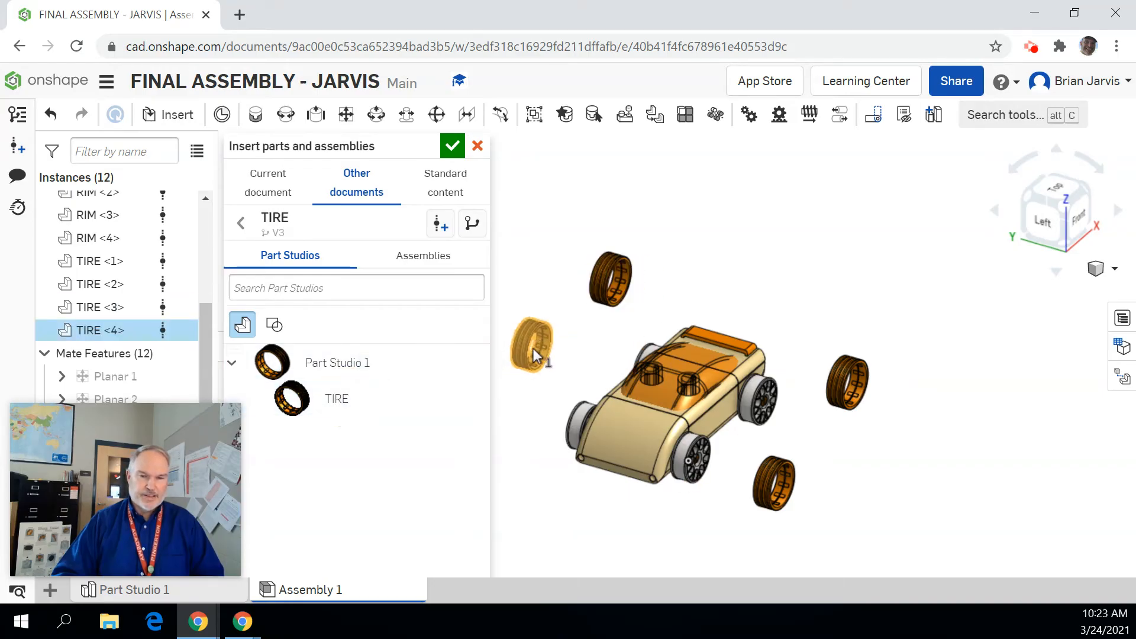
left_click(532, 349)
left_click(453, 146)
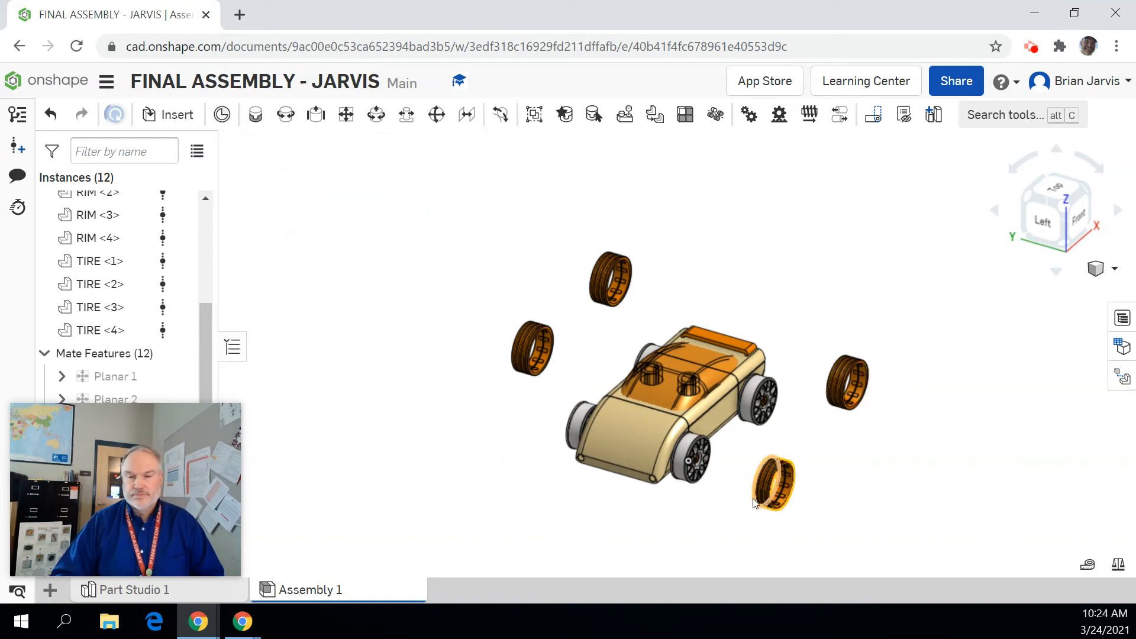
Add a revolute mate between the outer face edge of RIM <2> and the inner edge of TIRE <2>
left_click(285, 114)
scroll(702, 487, "down", 5)
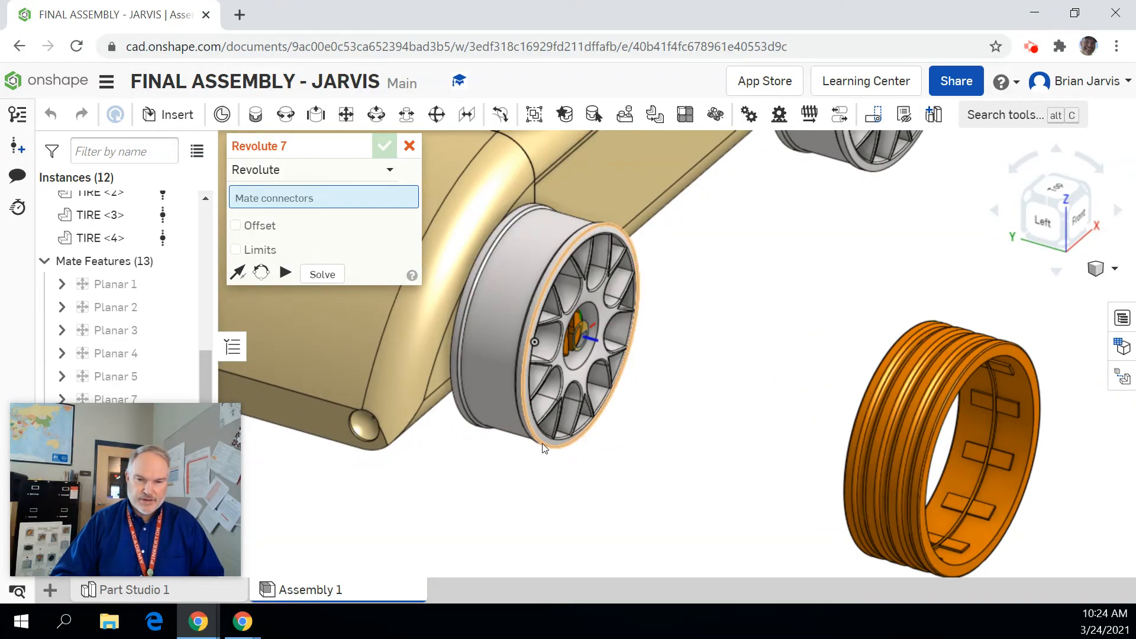
left_click(544, 447)
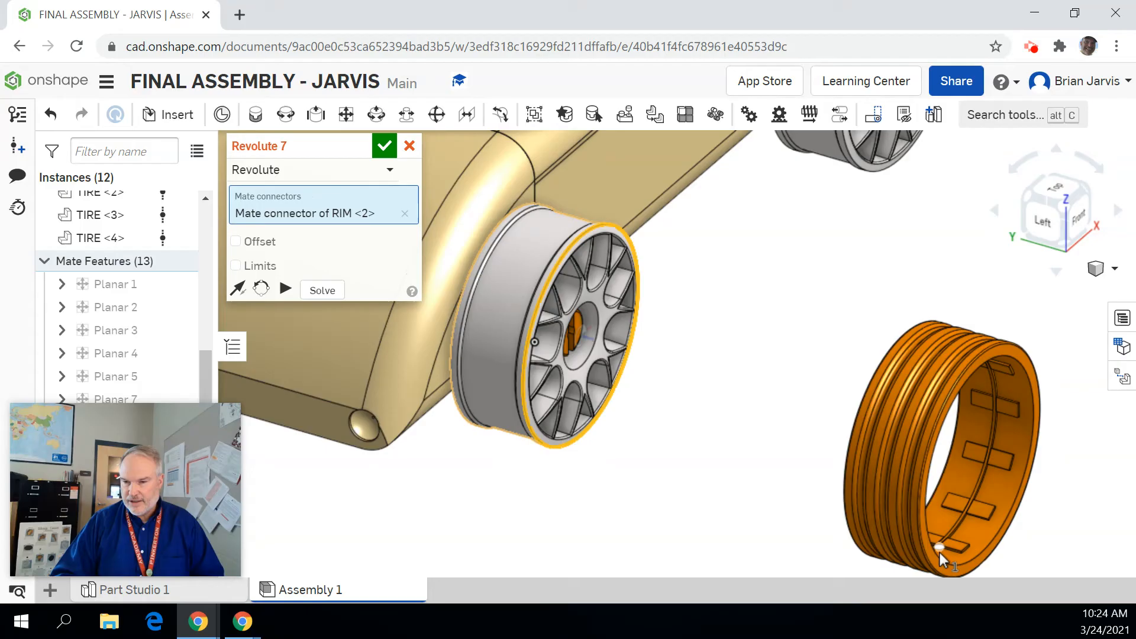
scroll(946, 542, "up", 5)
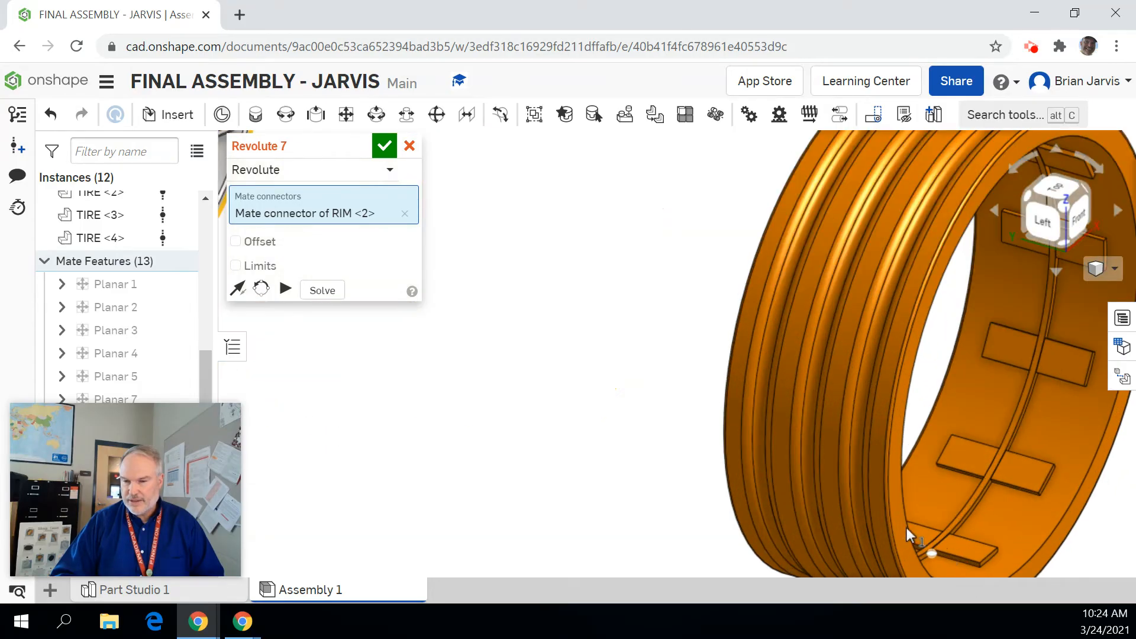
left_click(897, 460)
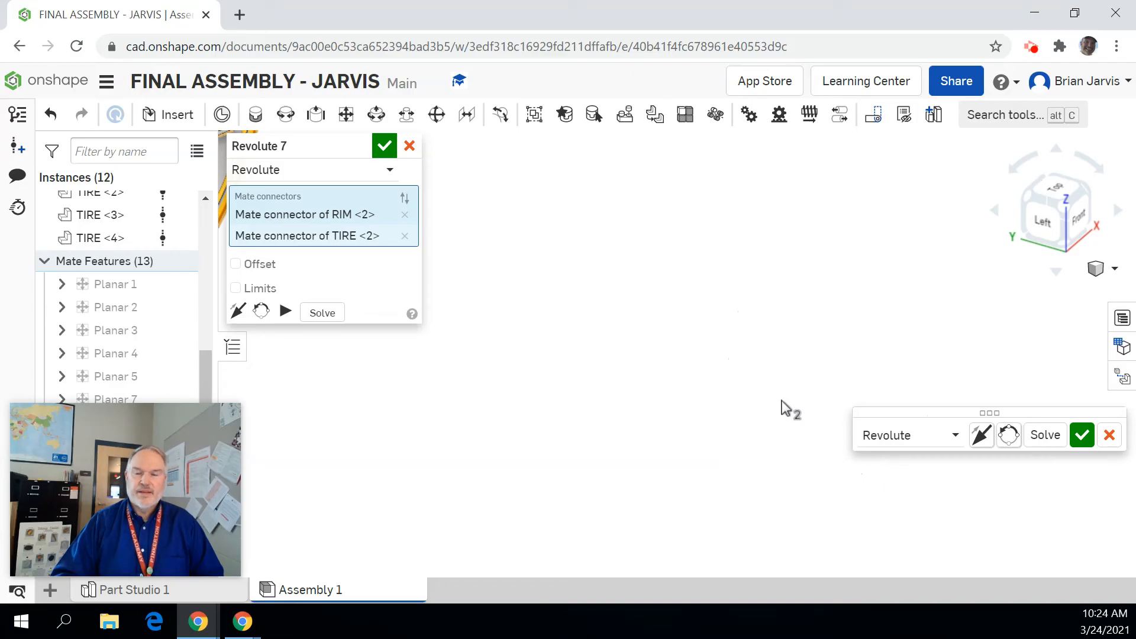
left_click(1082, 434)
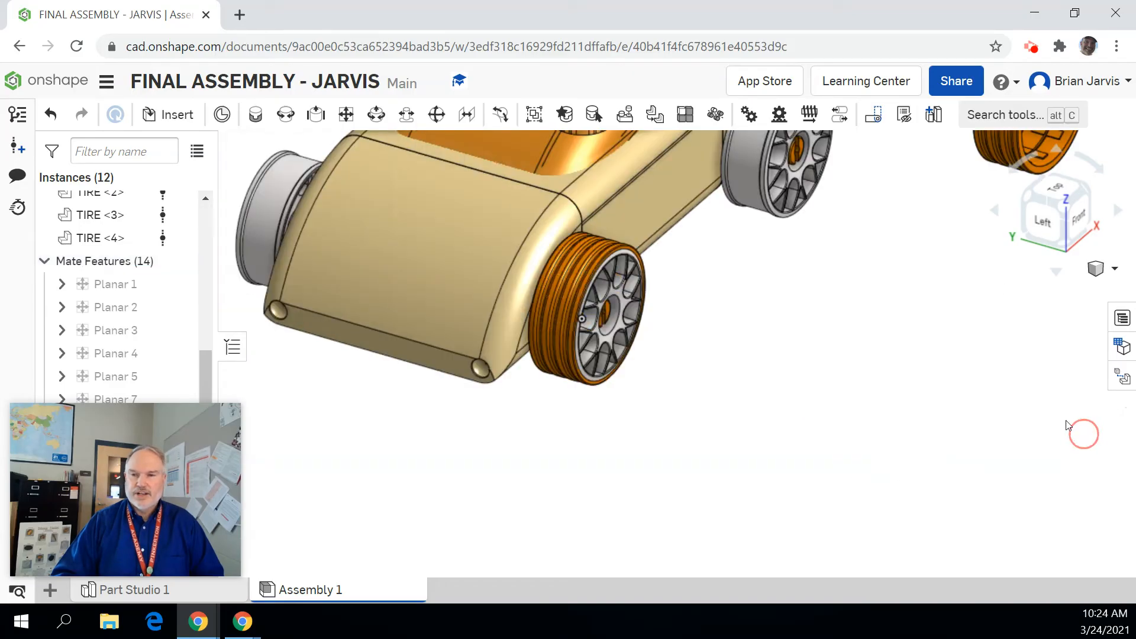
Add a revolute mate between the outer face edge of RIM <1> and the inner edge of TIRE <1>
scroll(772, 221, "up", 5)
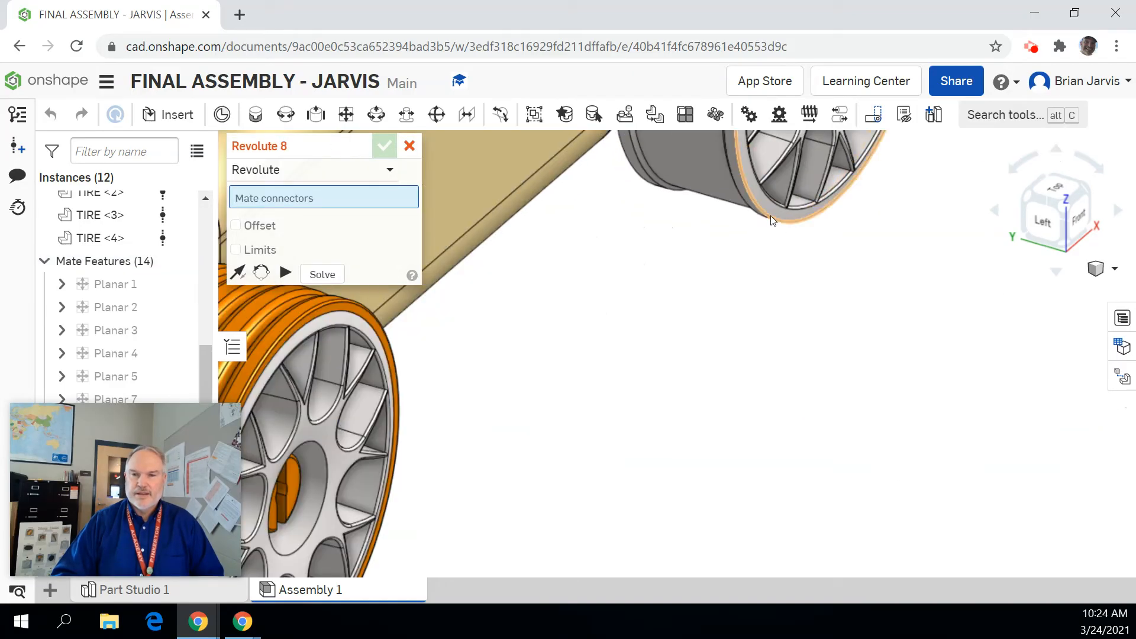
left_click(771, 217)
scroll(828, 296, "down", 5)
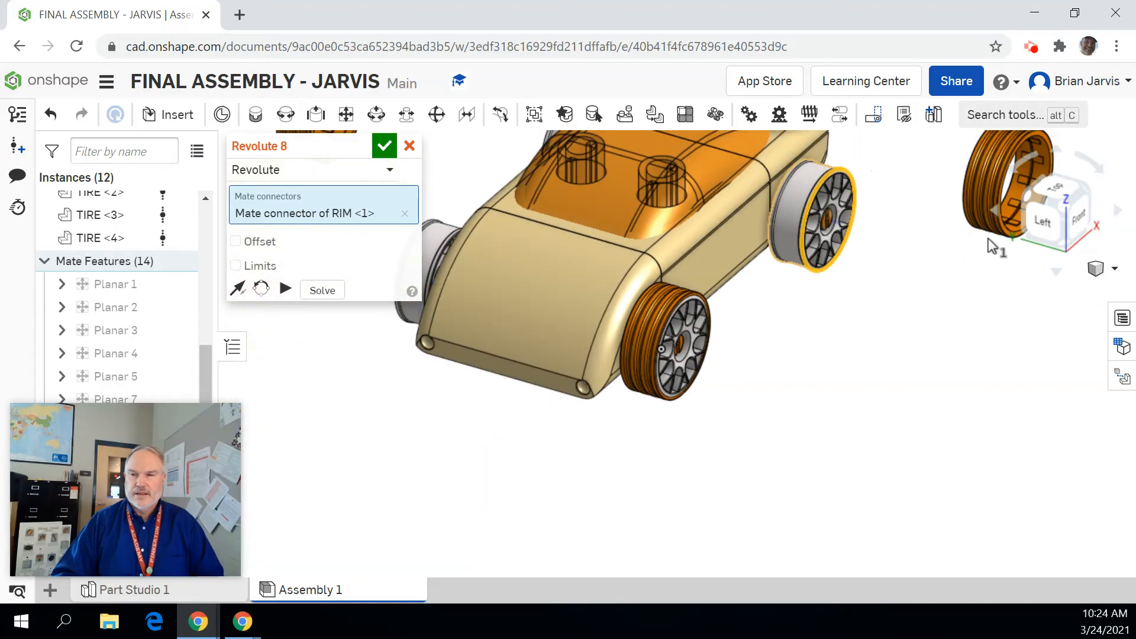
scroll(988, 243, "up", 5)
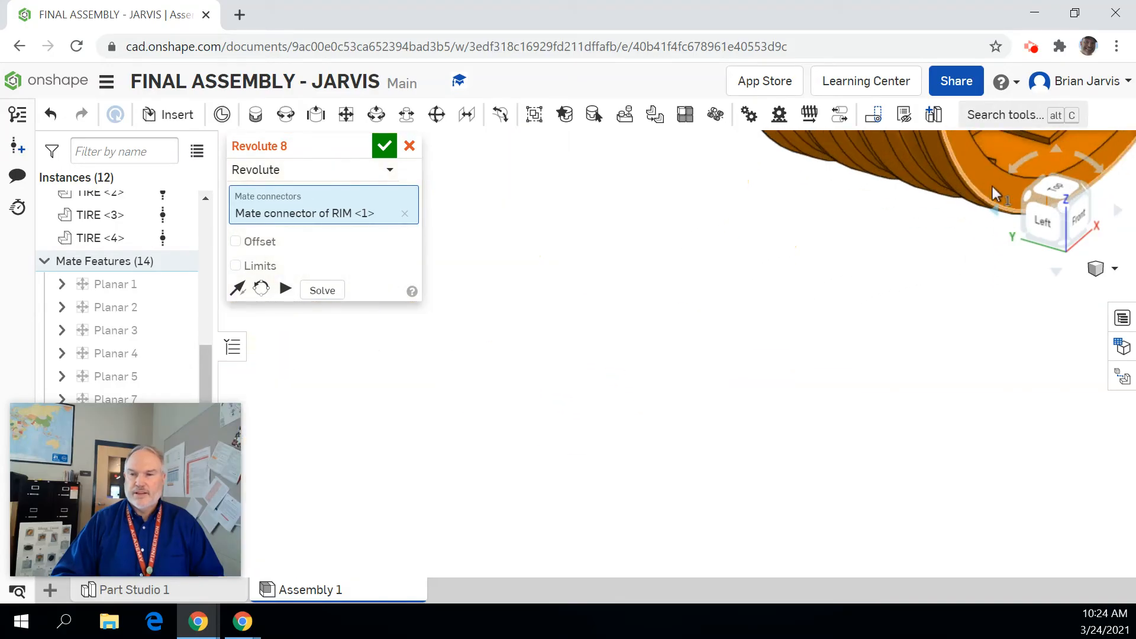
left_click(984, 157)
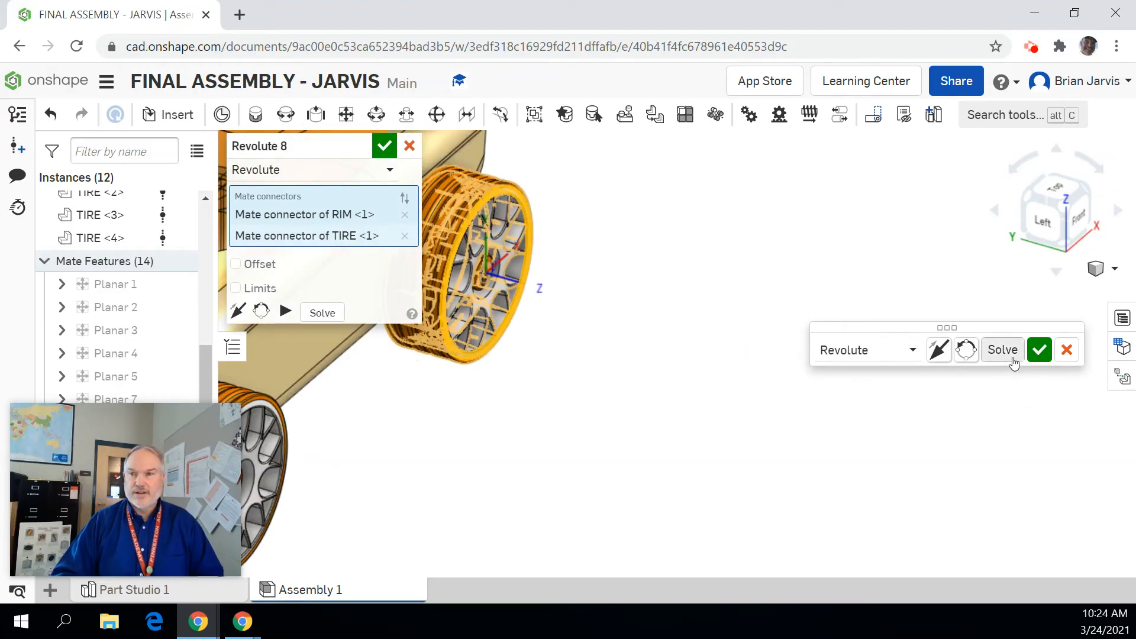
left_click(1039, 350)
On the car's opposite side, add a revolute mate between the inner edge of TIRE <4> and the outer face edge of RIM <4>
left_click(1026, 216)
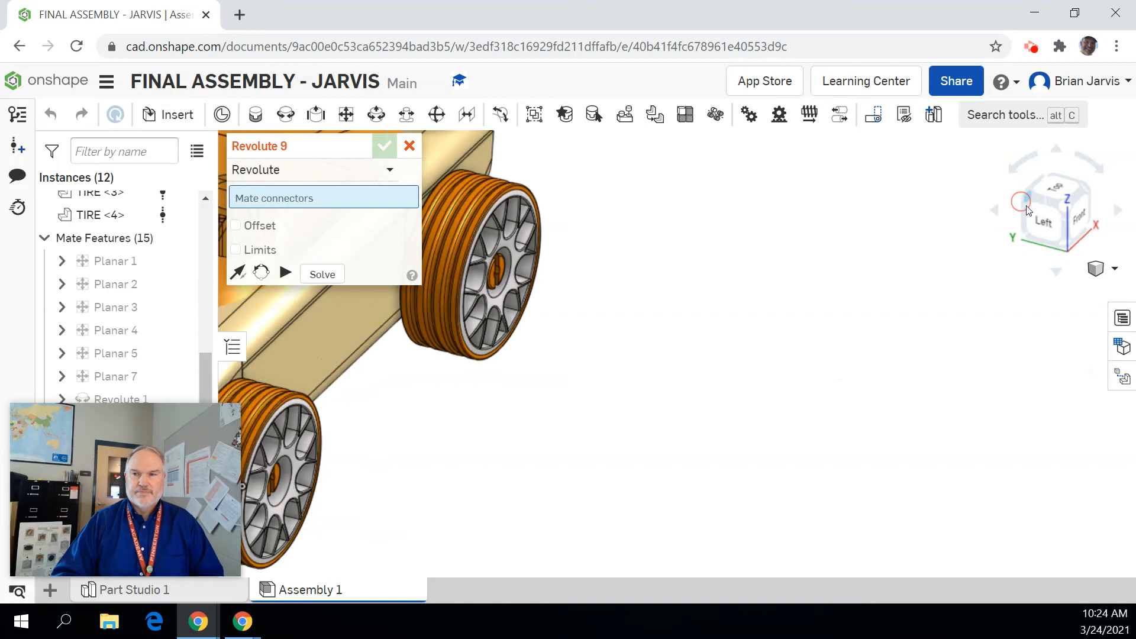
scroll(769, 531, "up", 3)
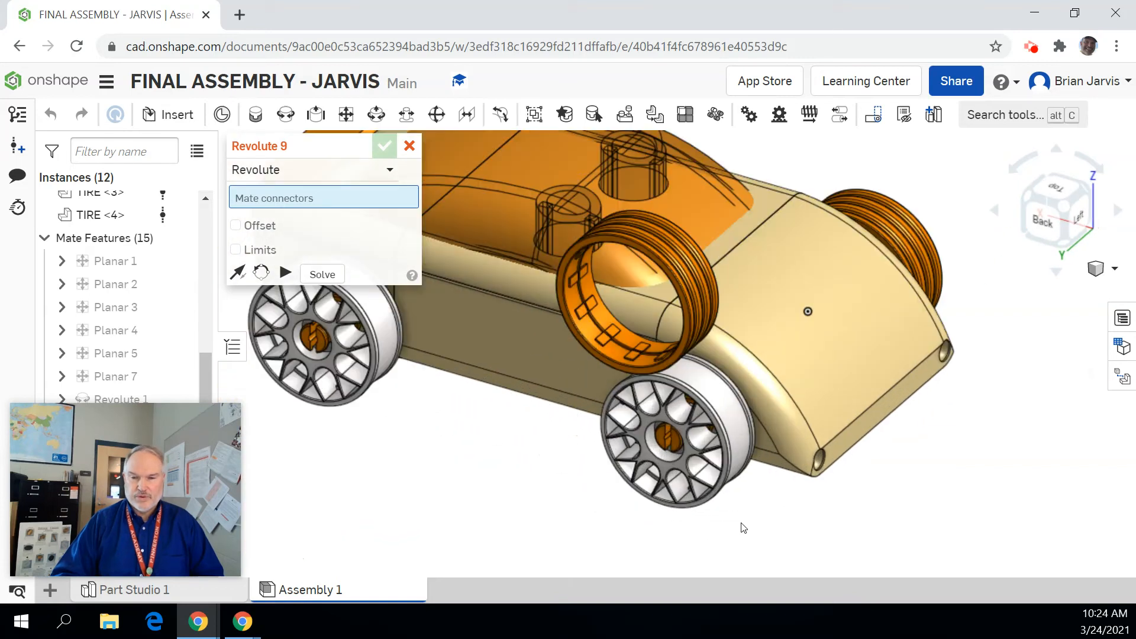
scroll(750, 520, "up", 3)
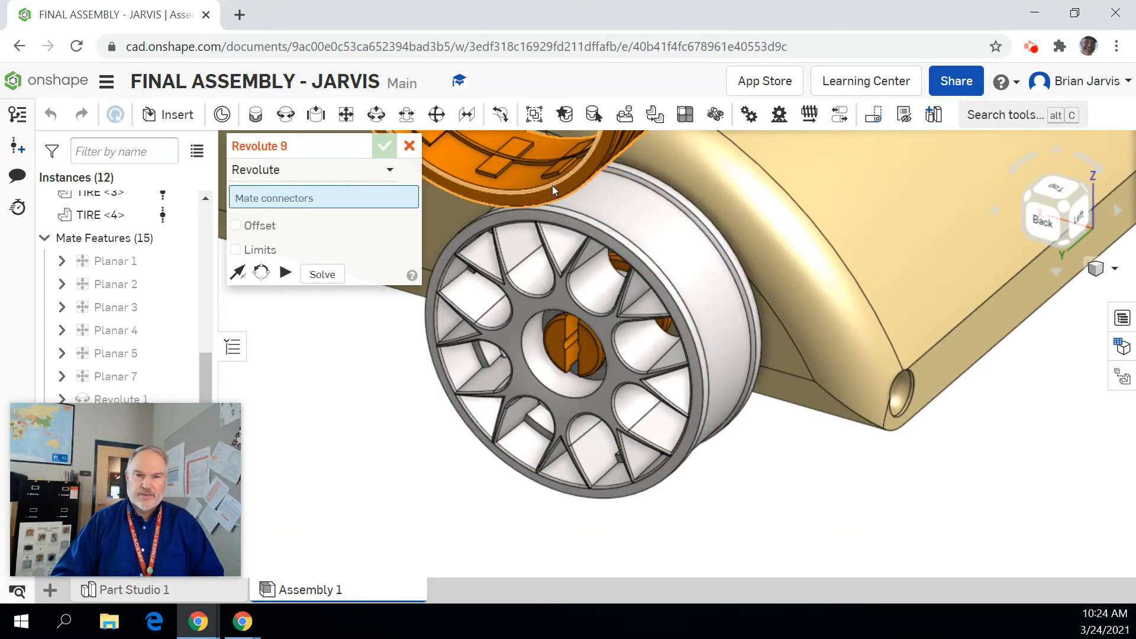
left_click(548, 189)
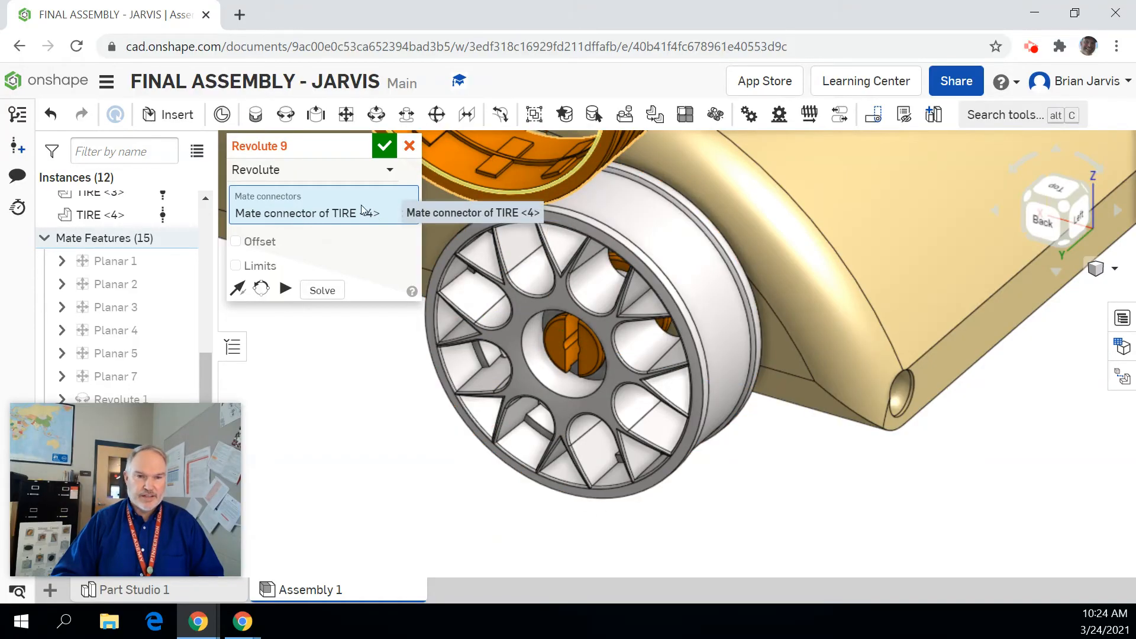
left_click(704, 382)
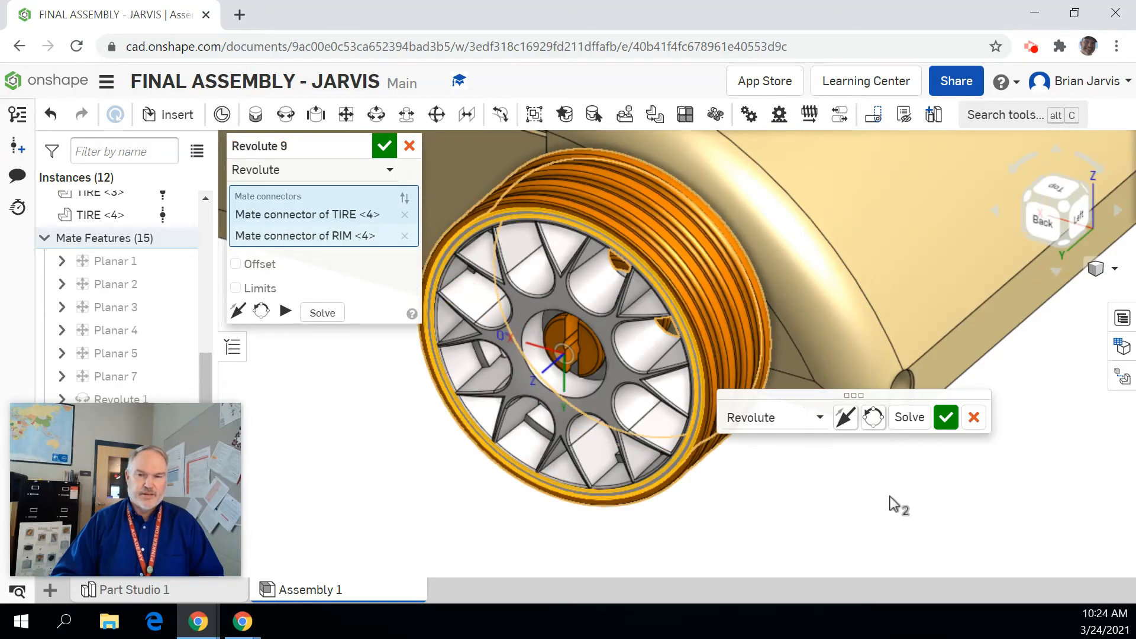
left_click(945, 416)
Add a revolute mate between the outer face edge of RIM <3> and the inner edge of TIRE <3>, ending the mate command
scroll(839, 488, "down", 5)
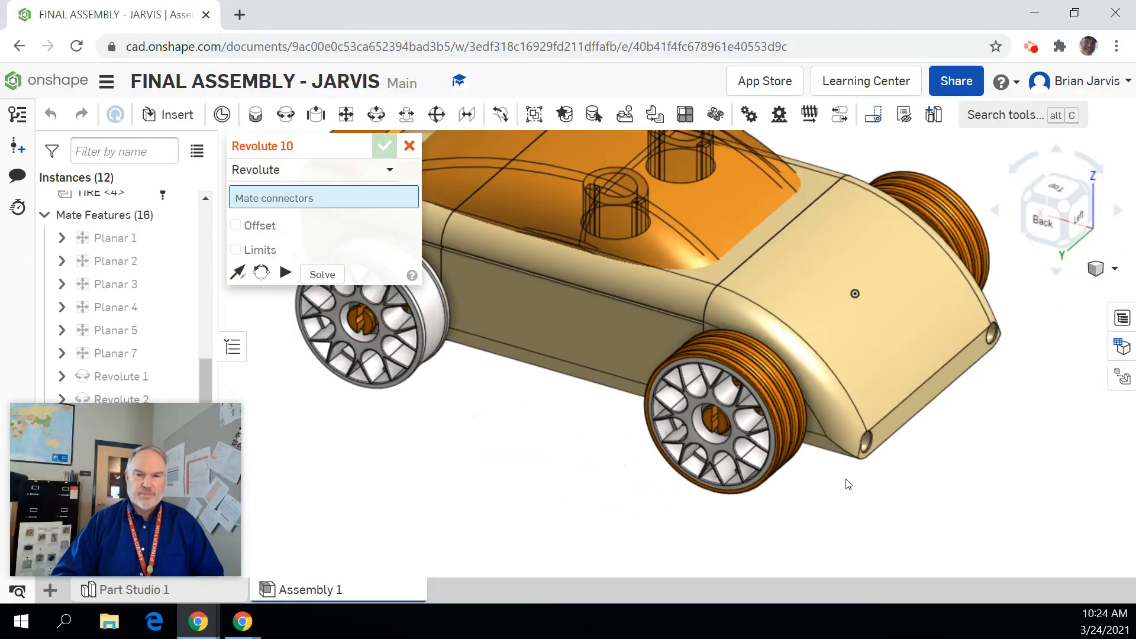
scroll(864, 480, "down", 3)
scroll(604, 443, "up", 5)
middle_click_drag(631, 461, 766, 481)
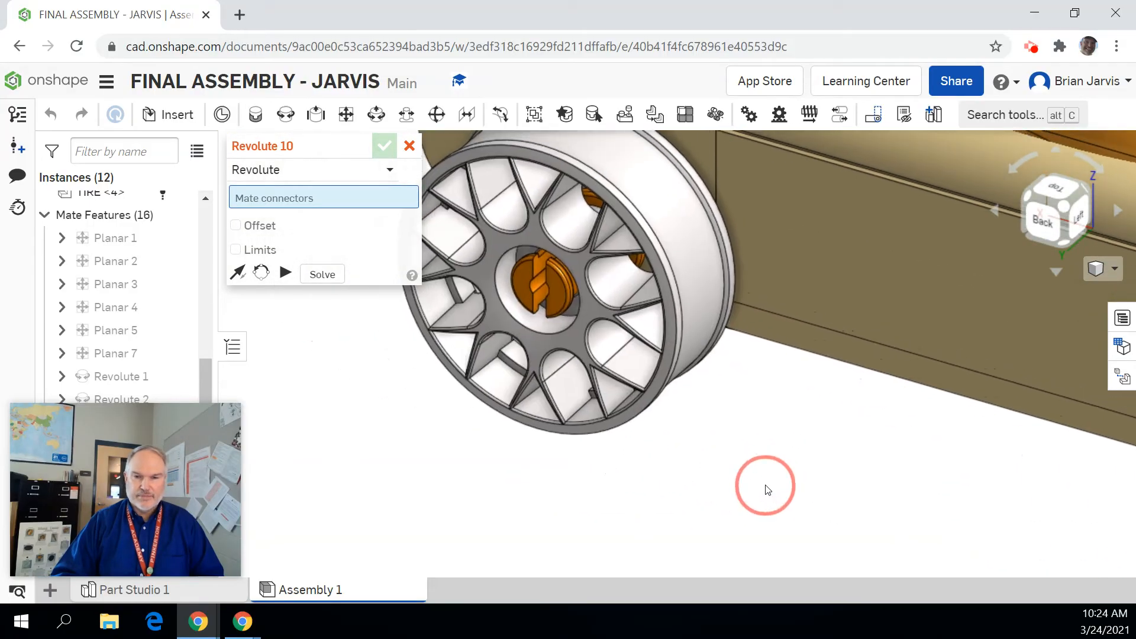
left_click(665, 357)
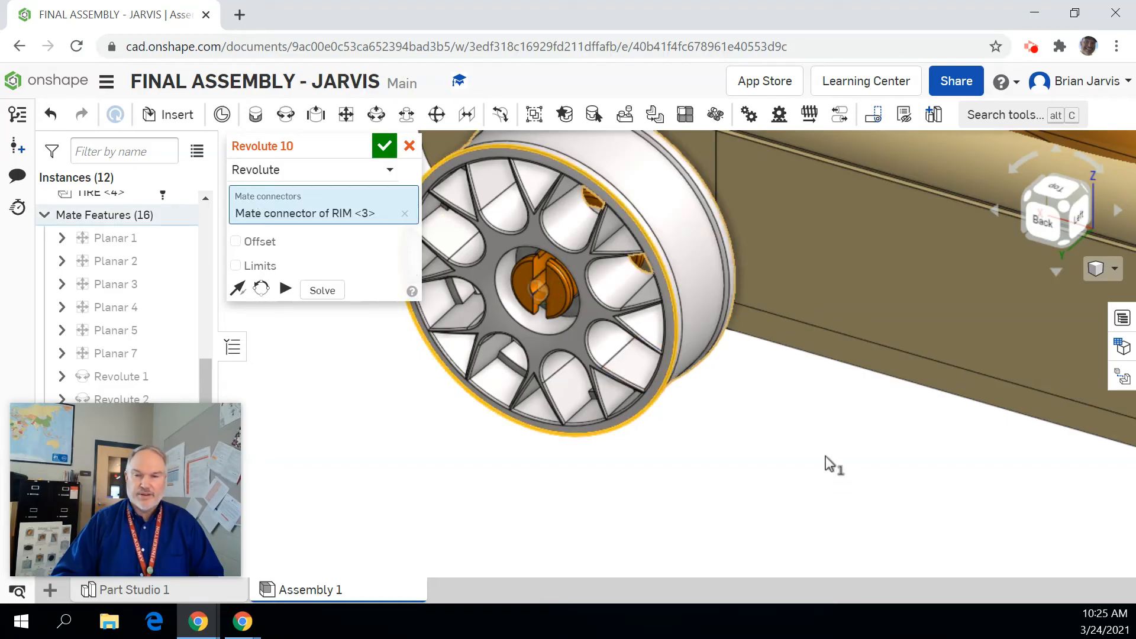
scroll(828, 463, "down", 5)
scroll(925, 207, "up", 6)
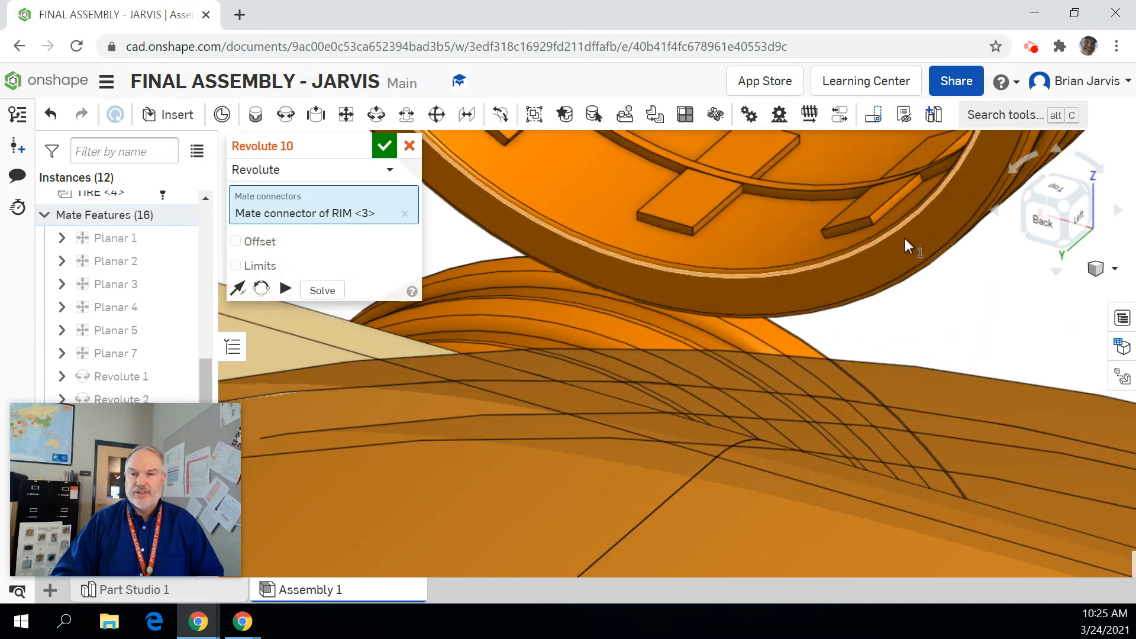
left_click(889, 236)
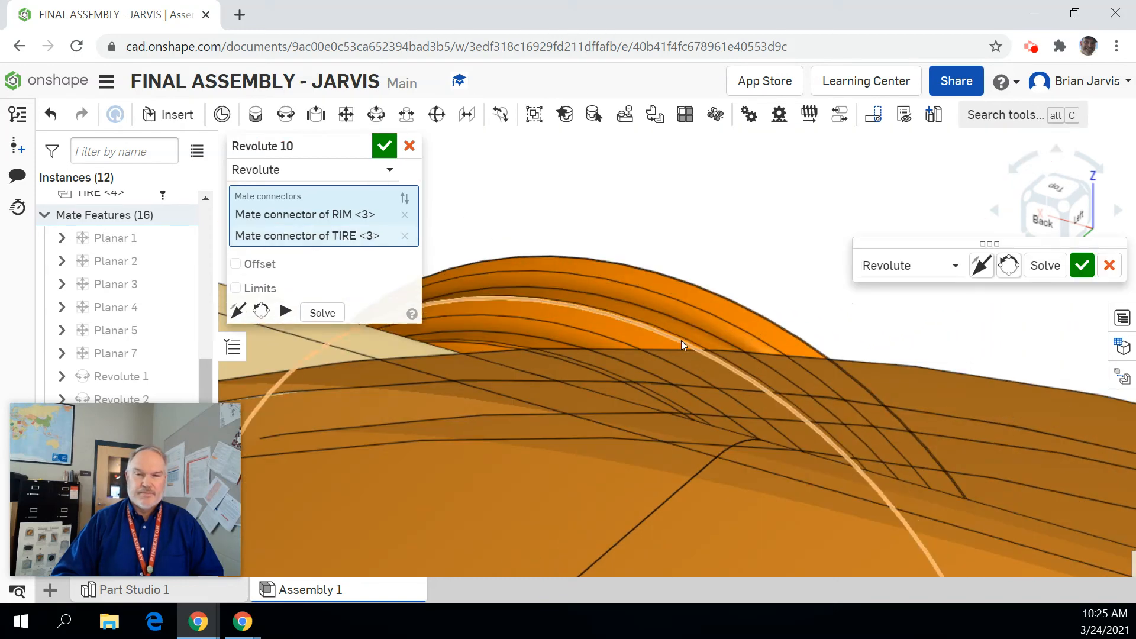
scroll(882, 343, "down", 8)
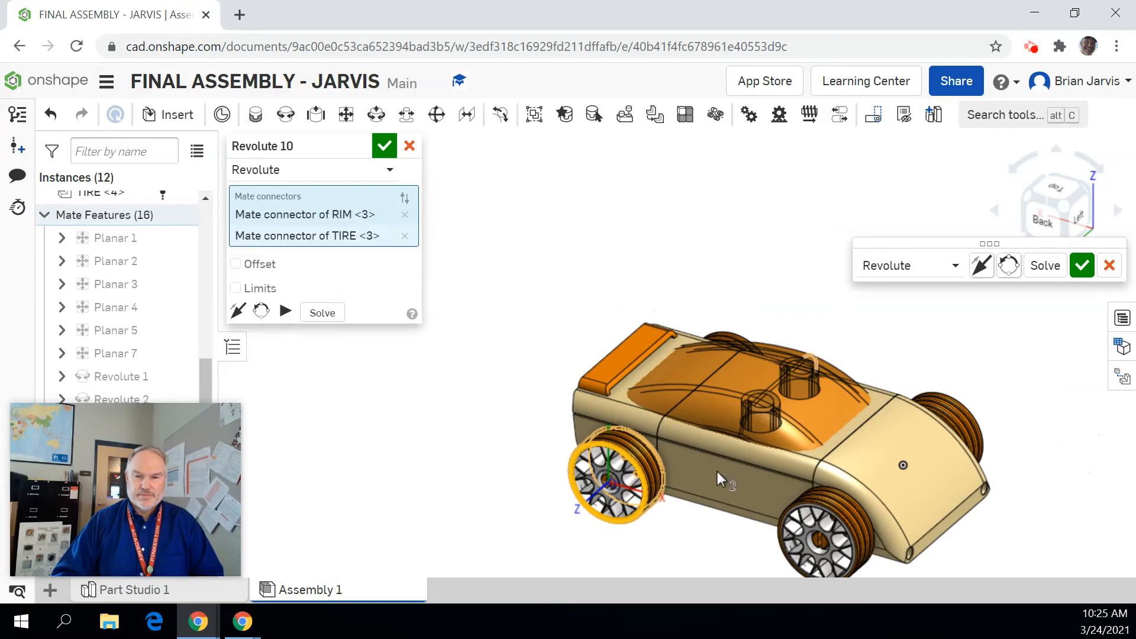
scroll(669, 543, "up", 6)
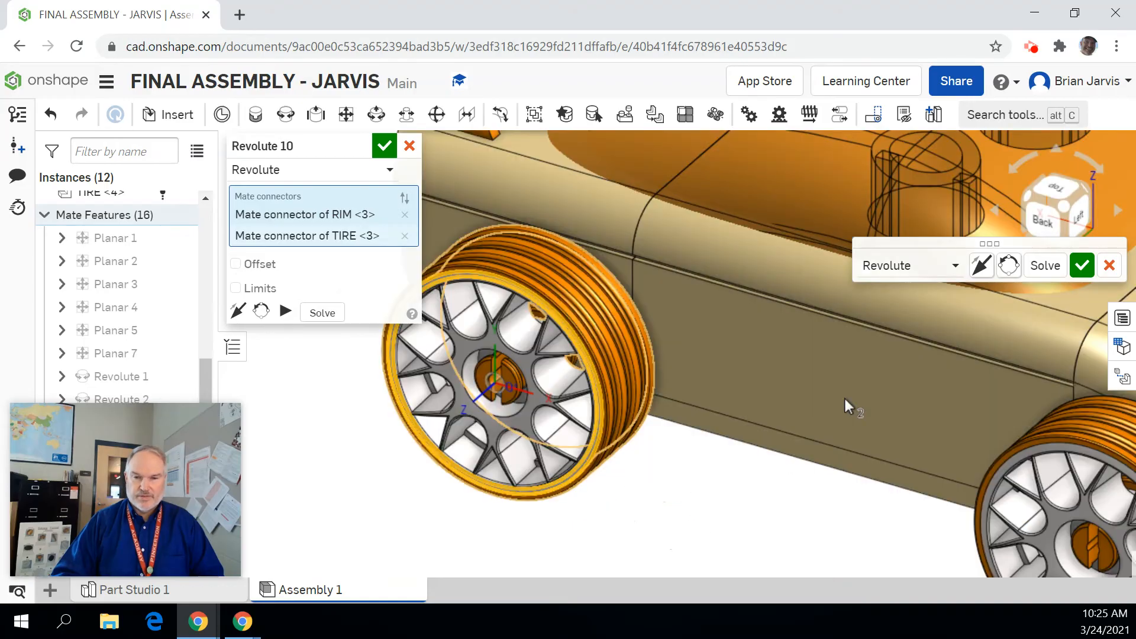
left_click(1082, 265)
scroll(654, 444, "down", 10)
left_click(409, 146)
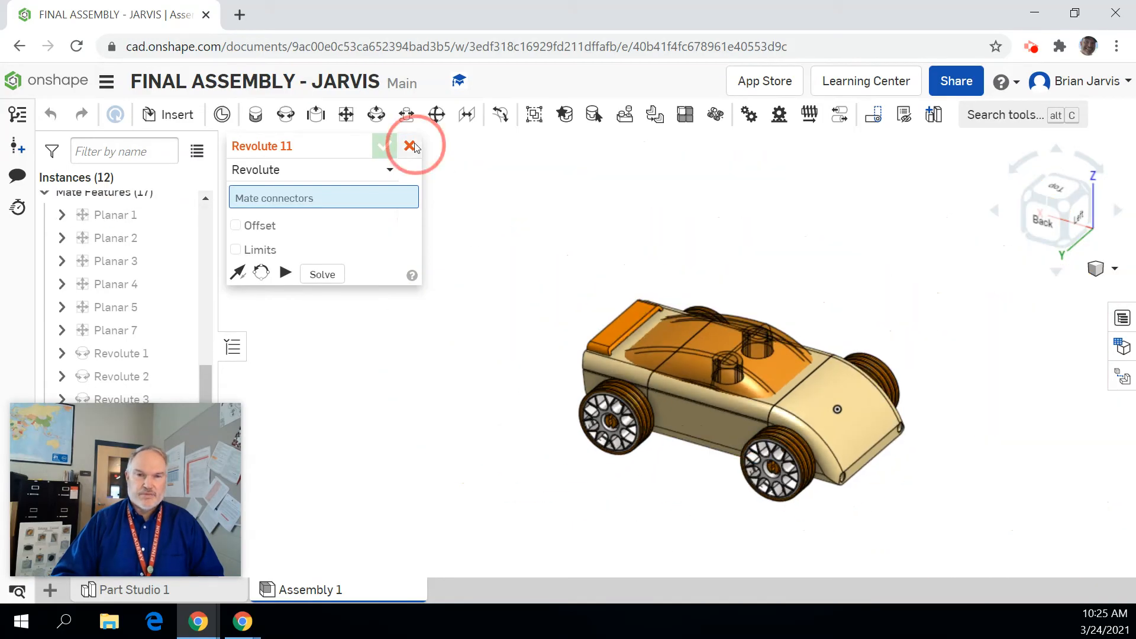
Show the assembled car in the isometric view and centre it for inspection
left_click(1095, 269)
left_click(1046, 294)
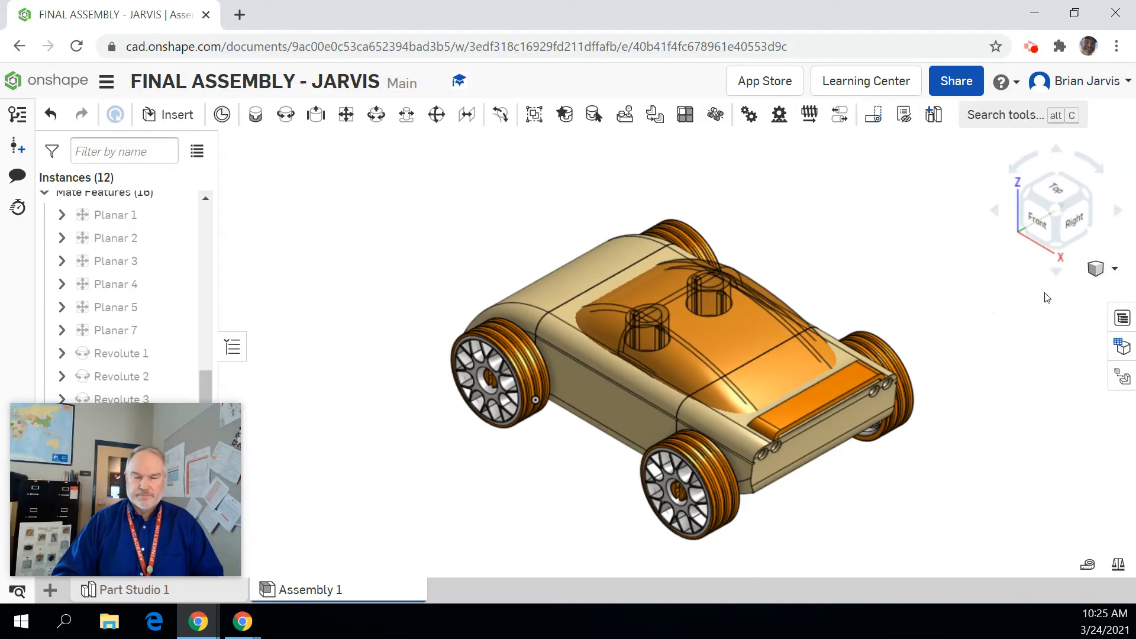
scroll(970, 333, "down", 2)
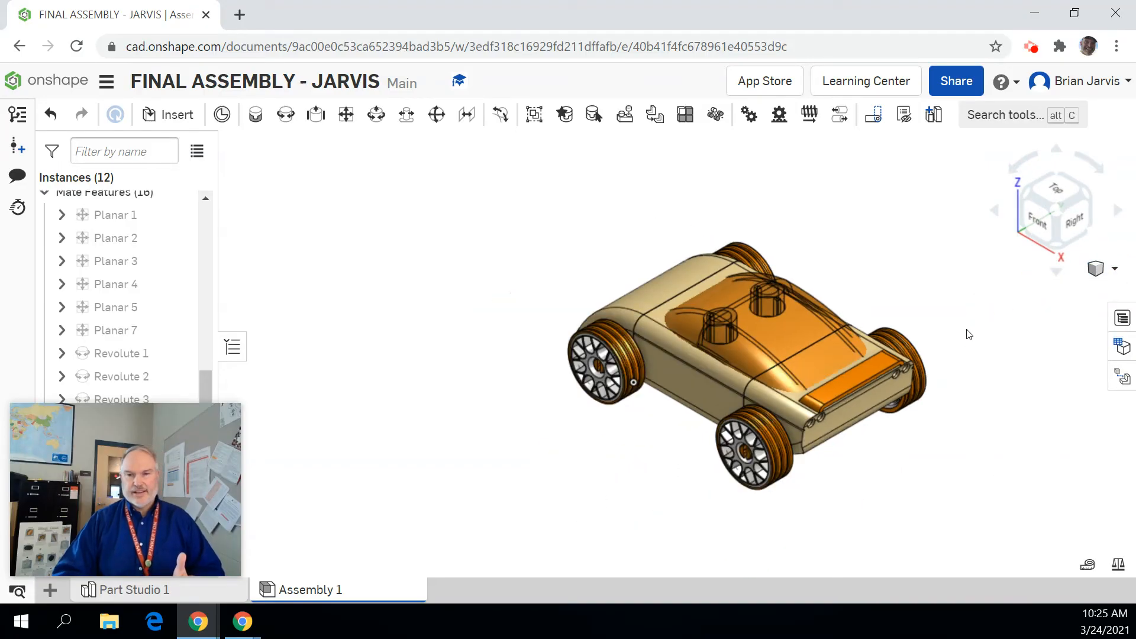
middle_click_drag(968, 305, 876, 272)
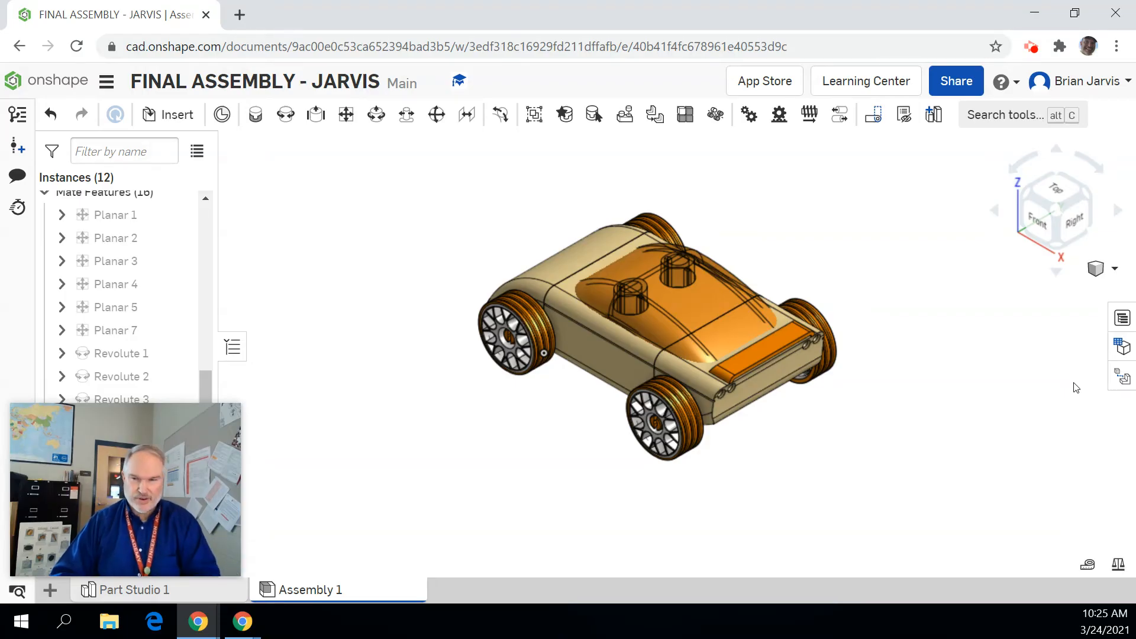
Open the named views and turn the car to the isometric corner between its Left, Front and Top sides
left_click(1112, 268)
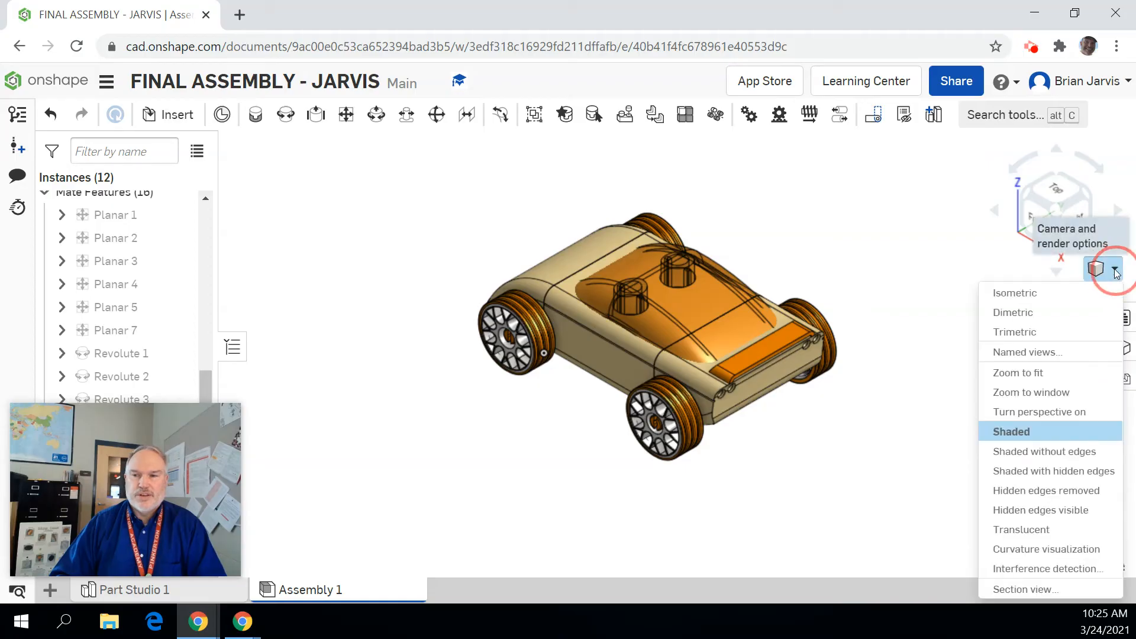
left_click(1039, 353)
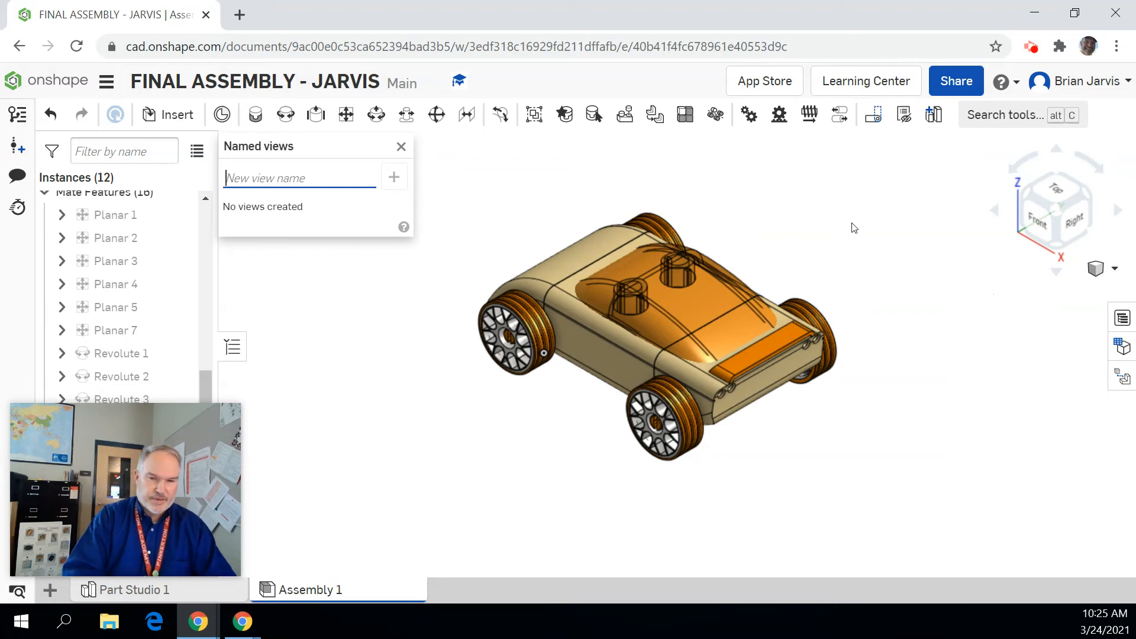
left_click(1022, 193)
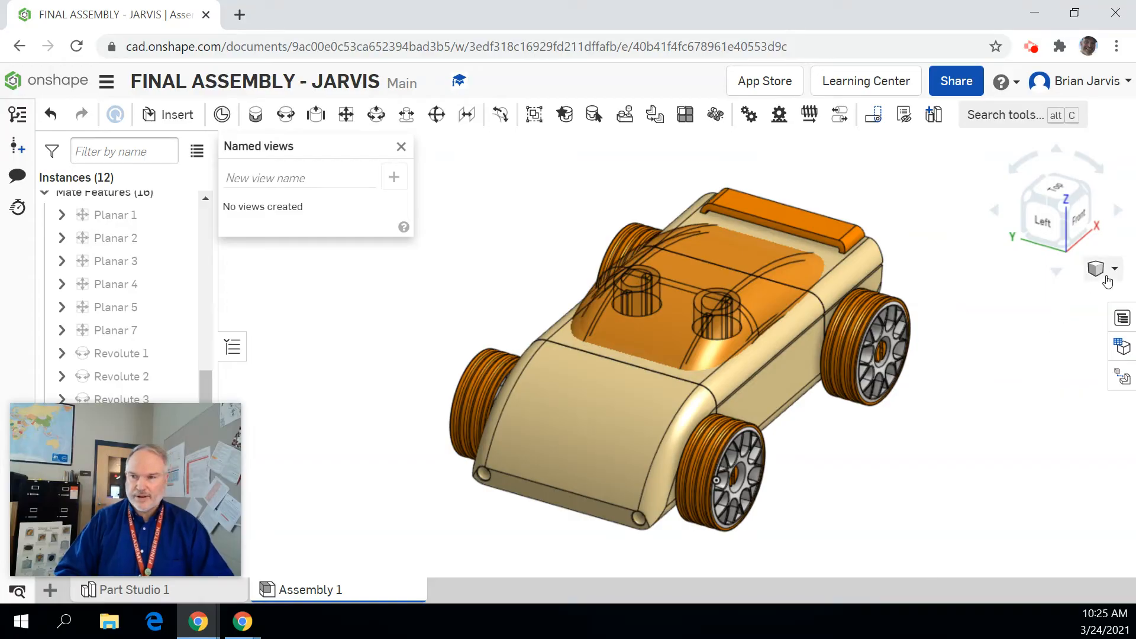
Try the perspective display on the car from the standard isometric view and the Left-Front-Top corner, and turn perspective off again
left_click(1114, 271)
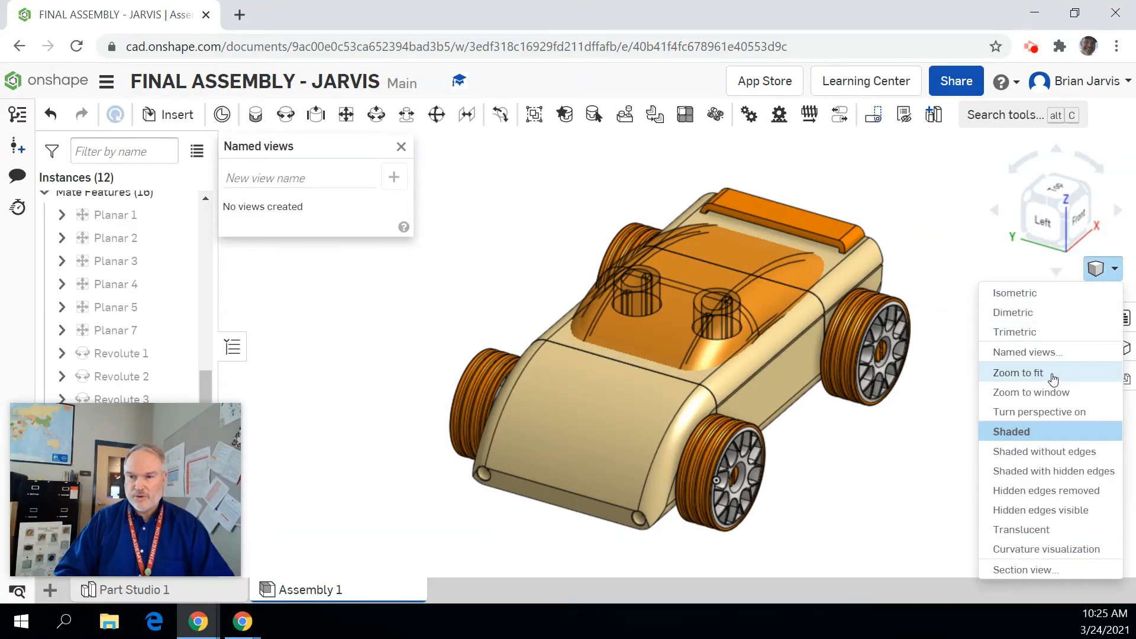
left_click(1034, 414)
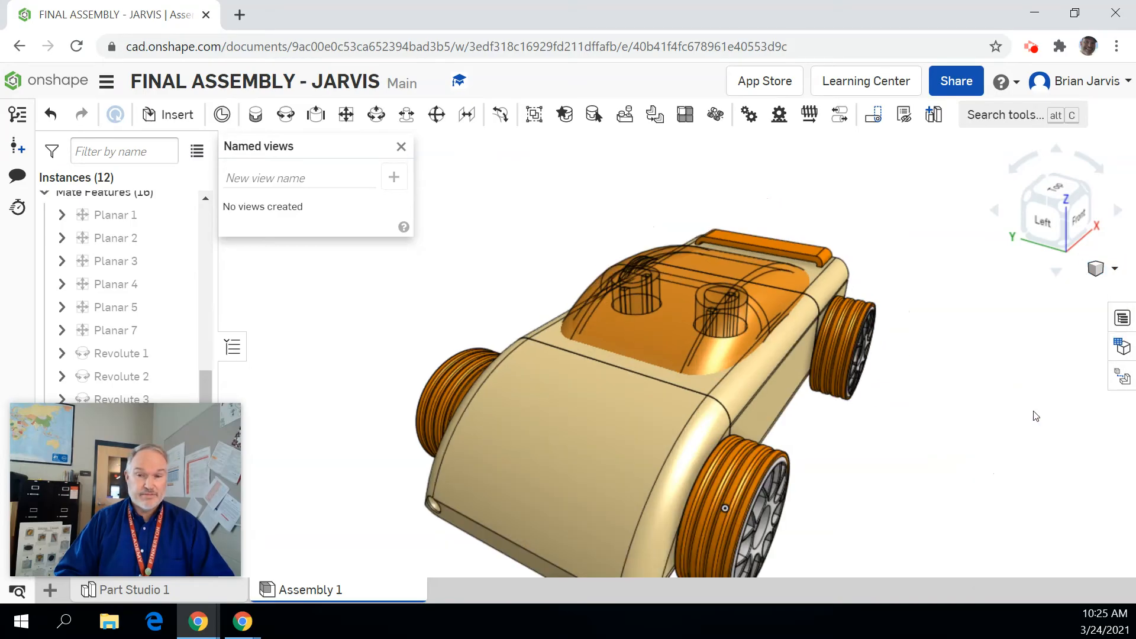
left_click(1115, 268)
left_click(1020, 294)
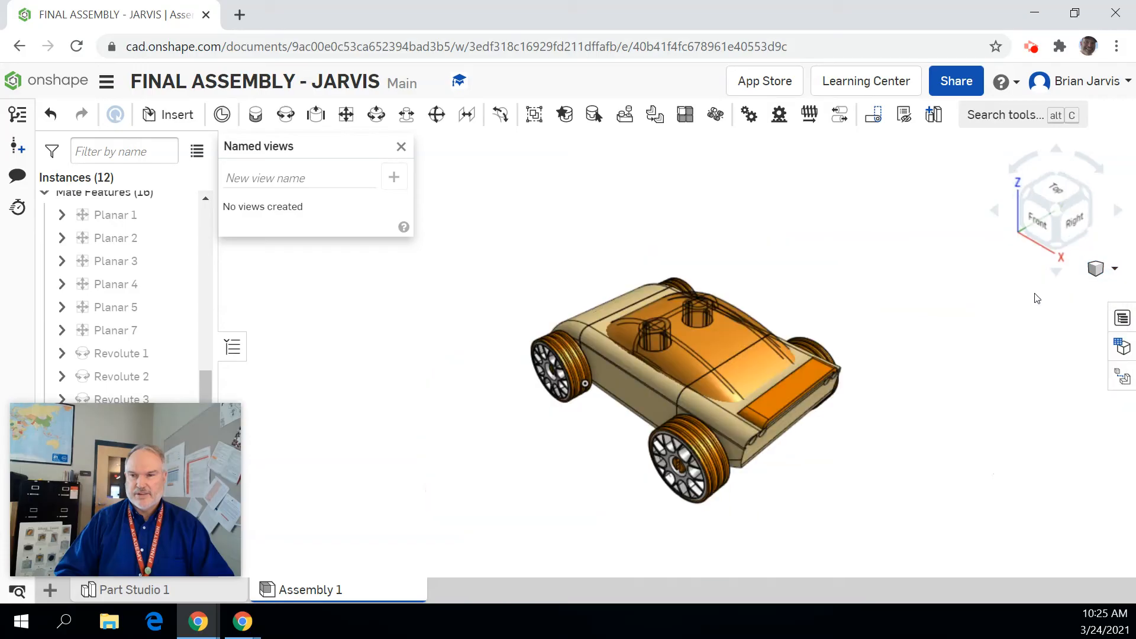
left_click(1114, 269)
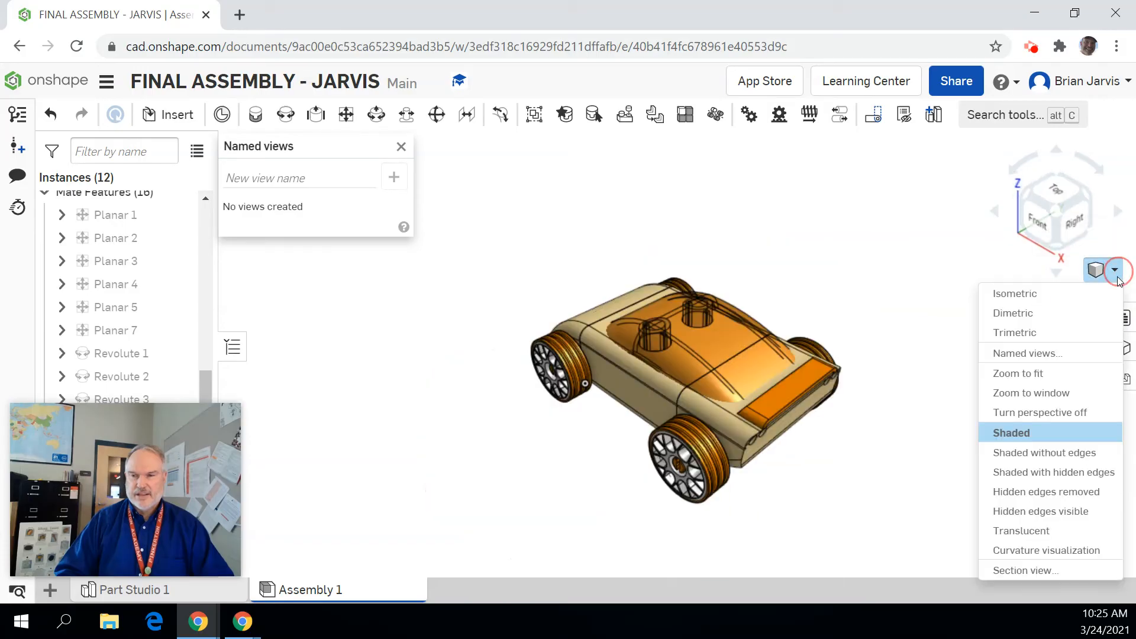
left_click(1026, 190)
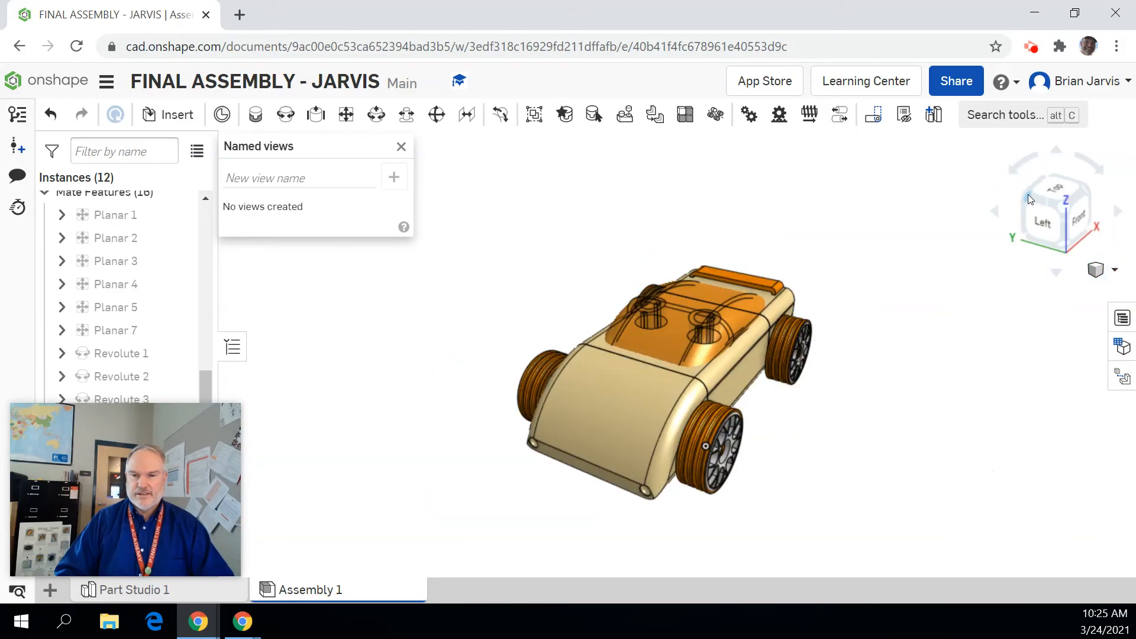
left_click(1114, 269)
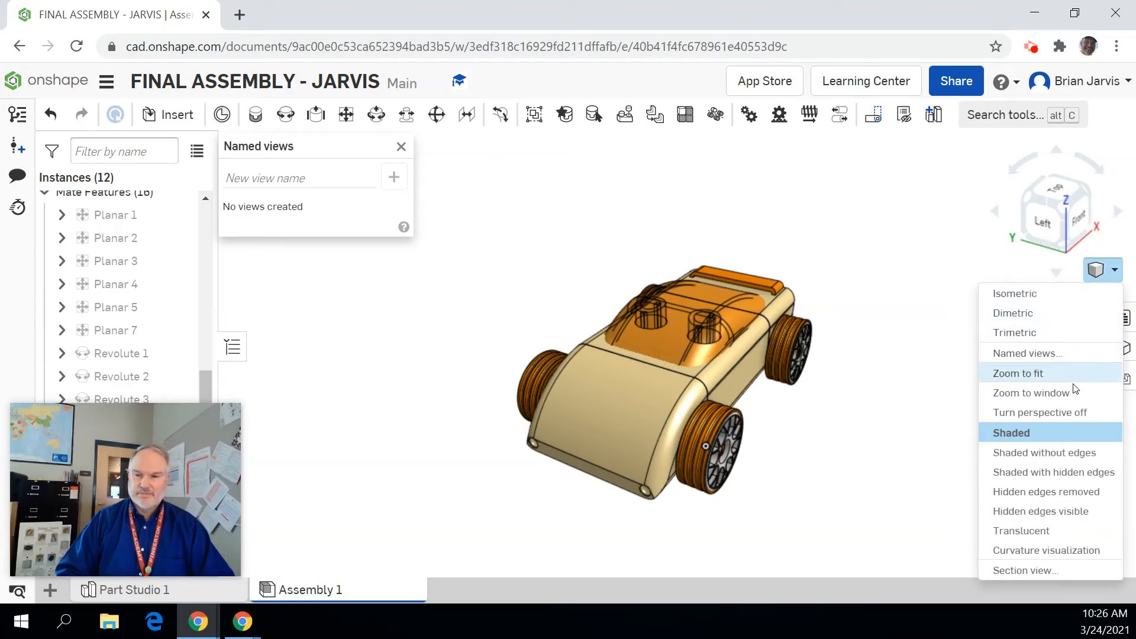
left_click(1061, 414)
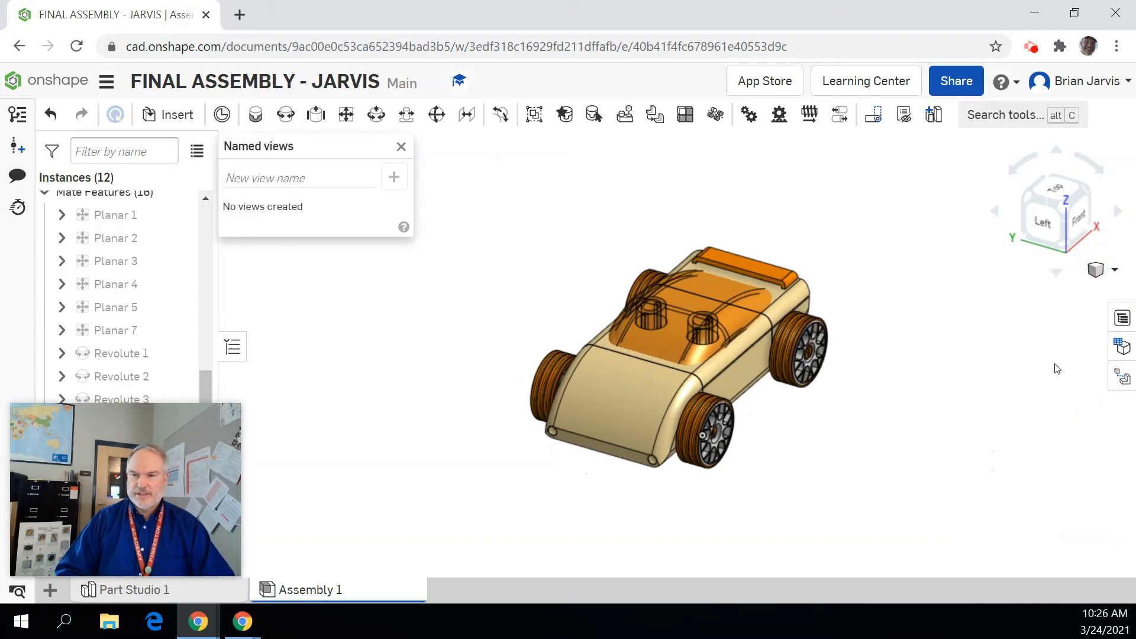
Save the current orientation of the car as a named view called ISO VIEW and close the named views
left_click(1115, 270)
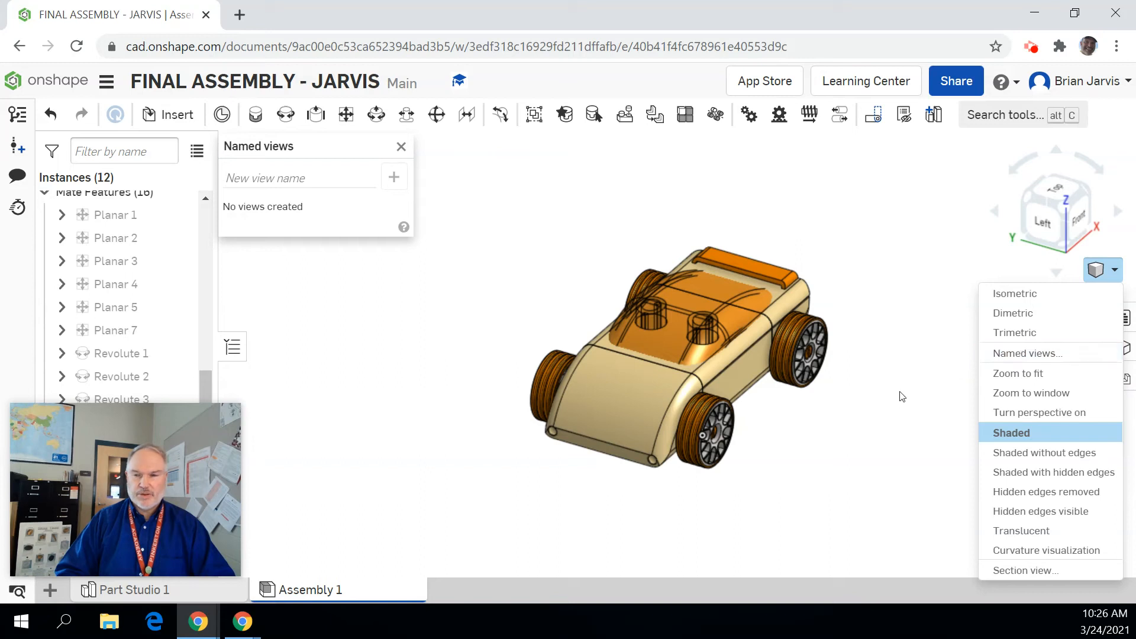
left_click(898, 415)
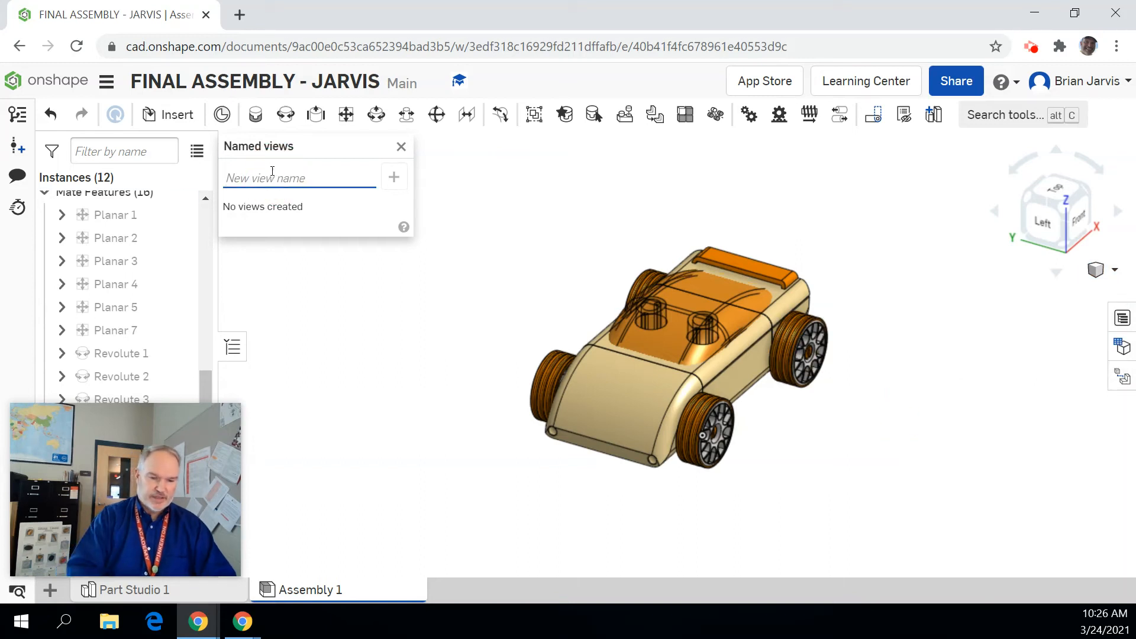
type("is")
key("BackSpace")
key("BackSpace")
type("ISO")
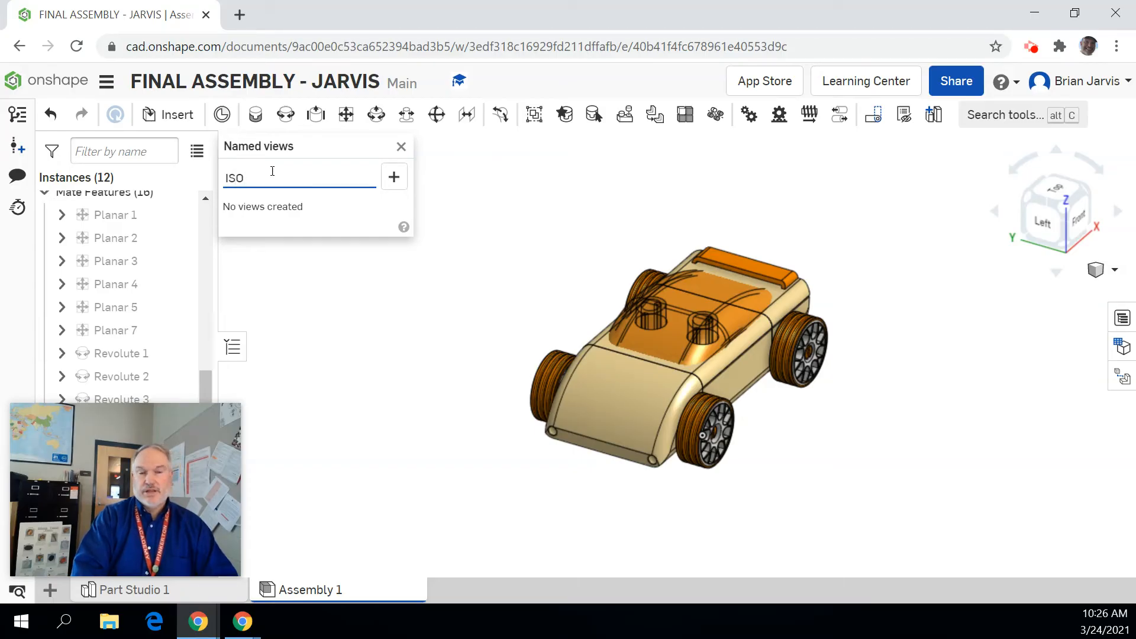
type(" VIEW")
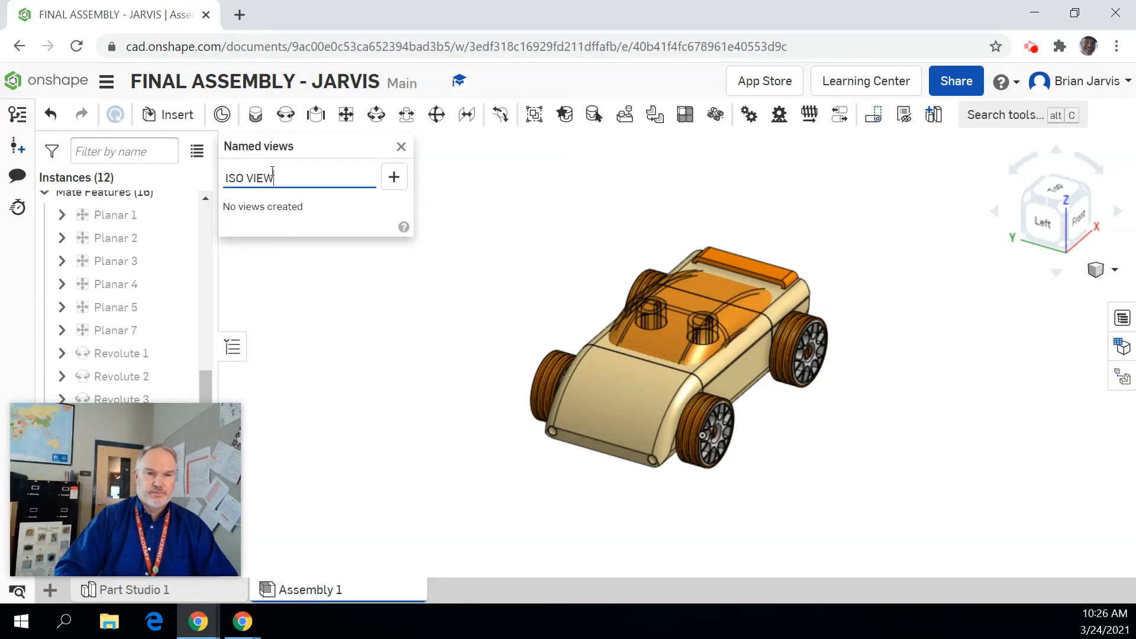
left_click(394, 177)
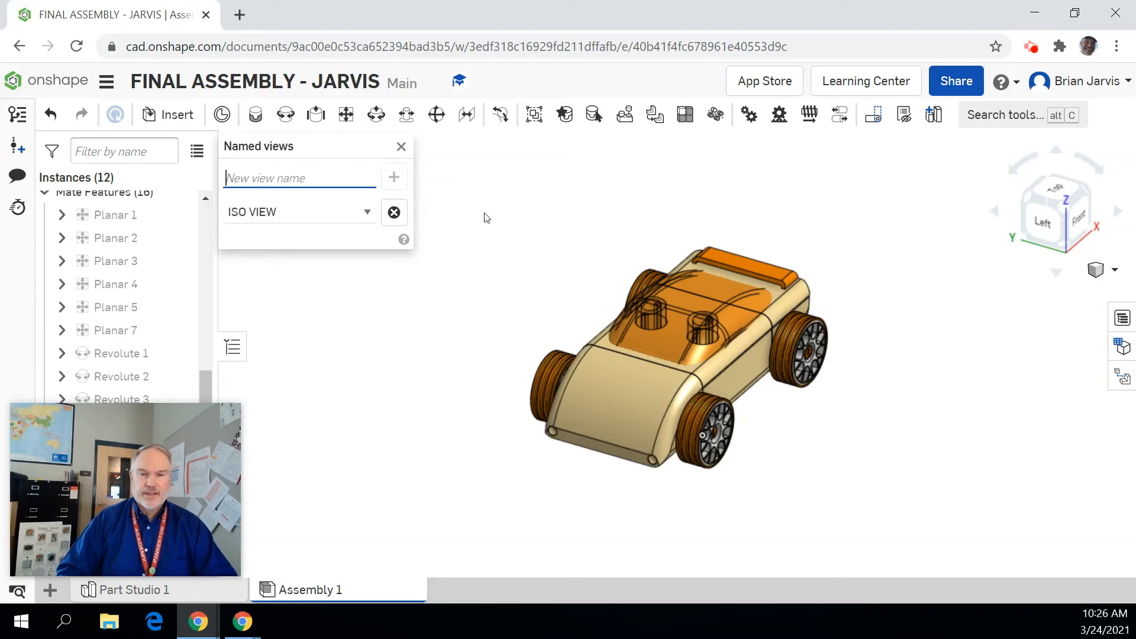
left_click(402, 148)
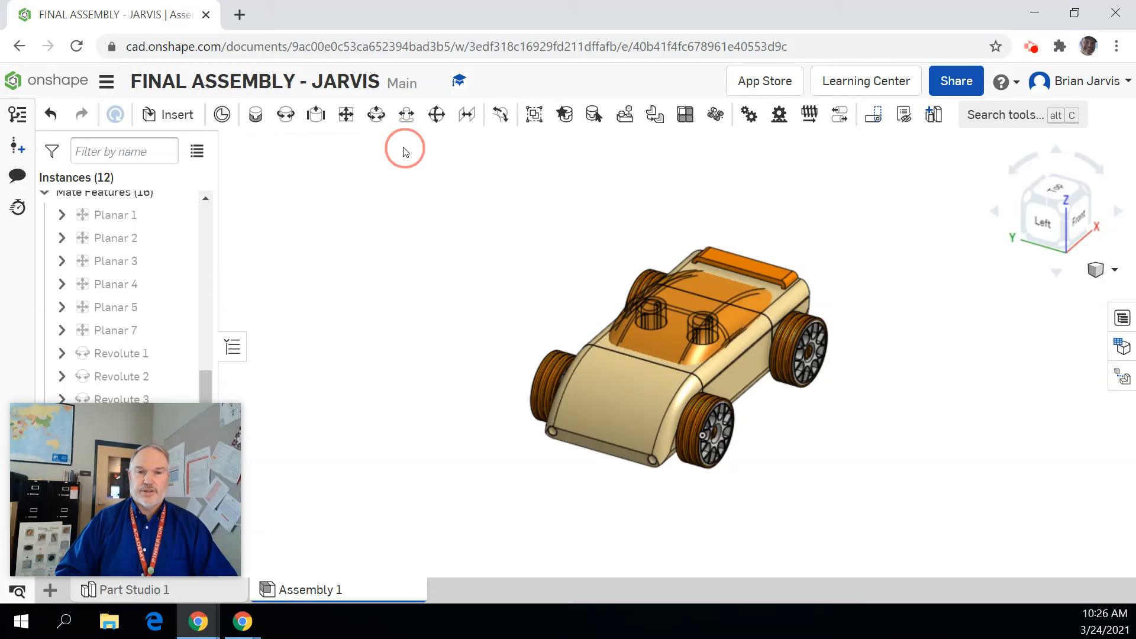
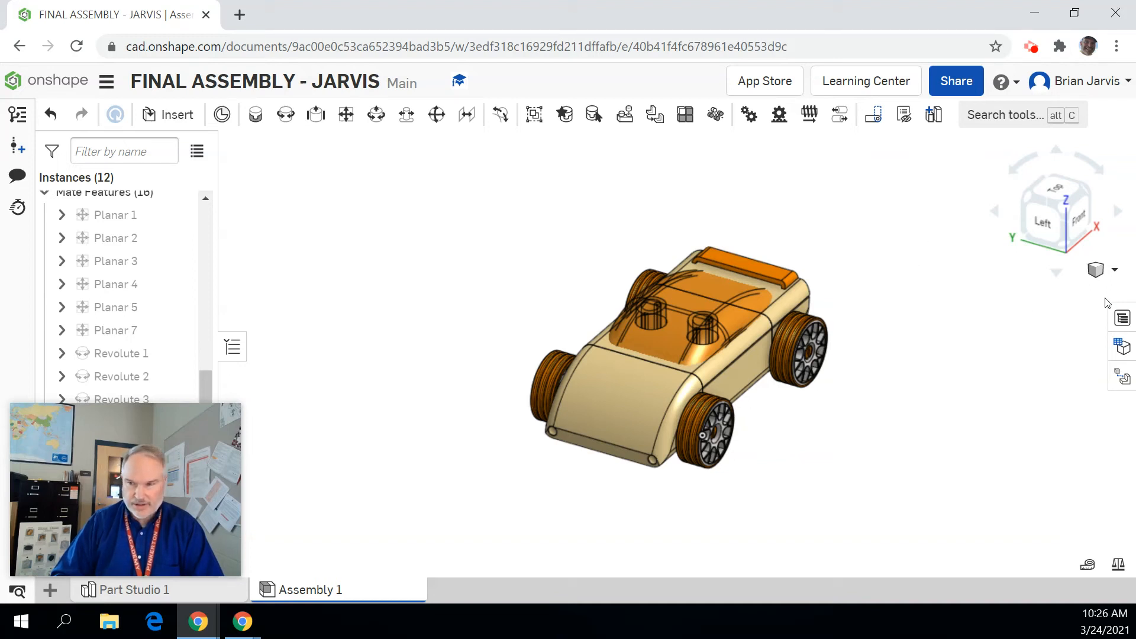
Show the assembly's bill of materials, widen it to fit all columns, and remove the Part number column
left_click(1122, 317)
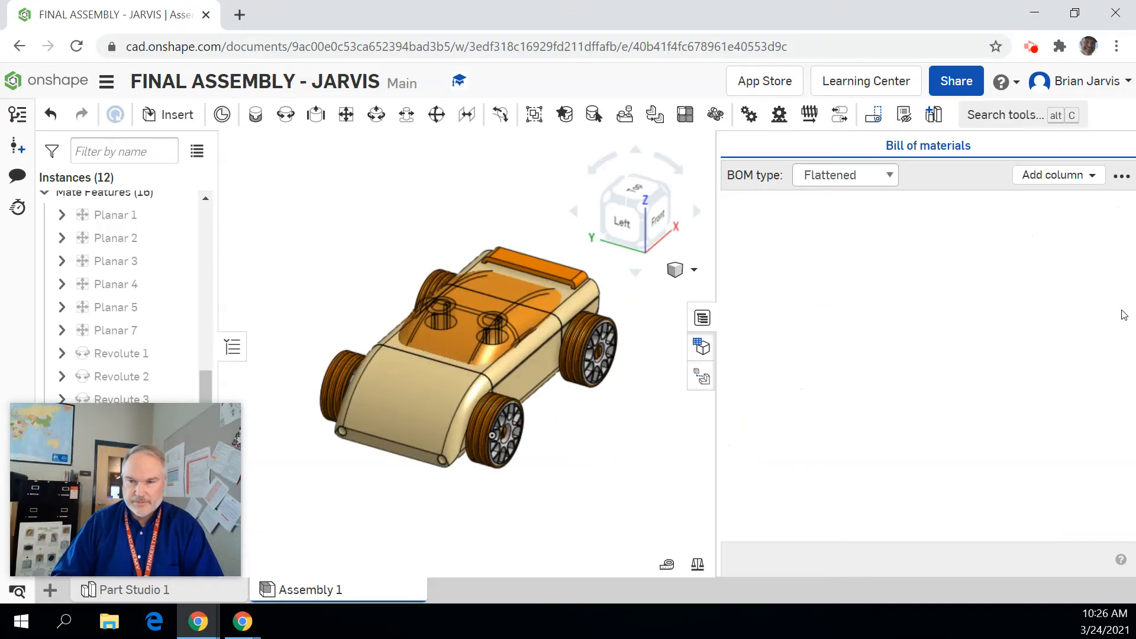
left_click_drag(715, 260, 600, 259)
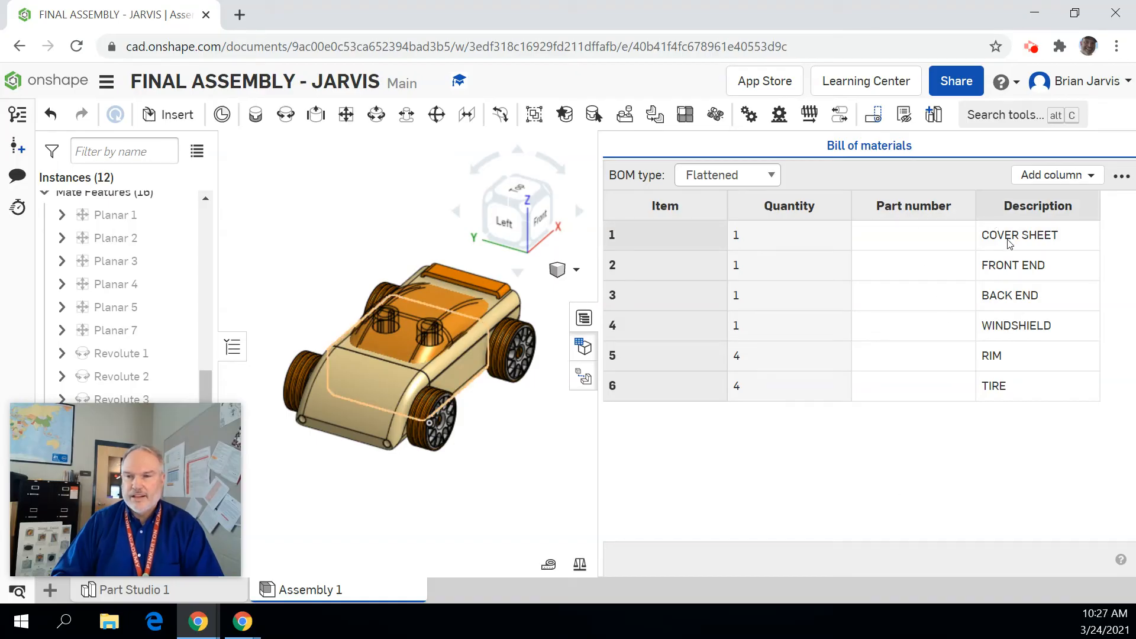
right_click(916, 217)
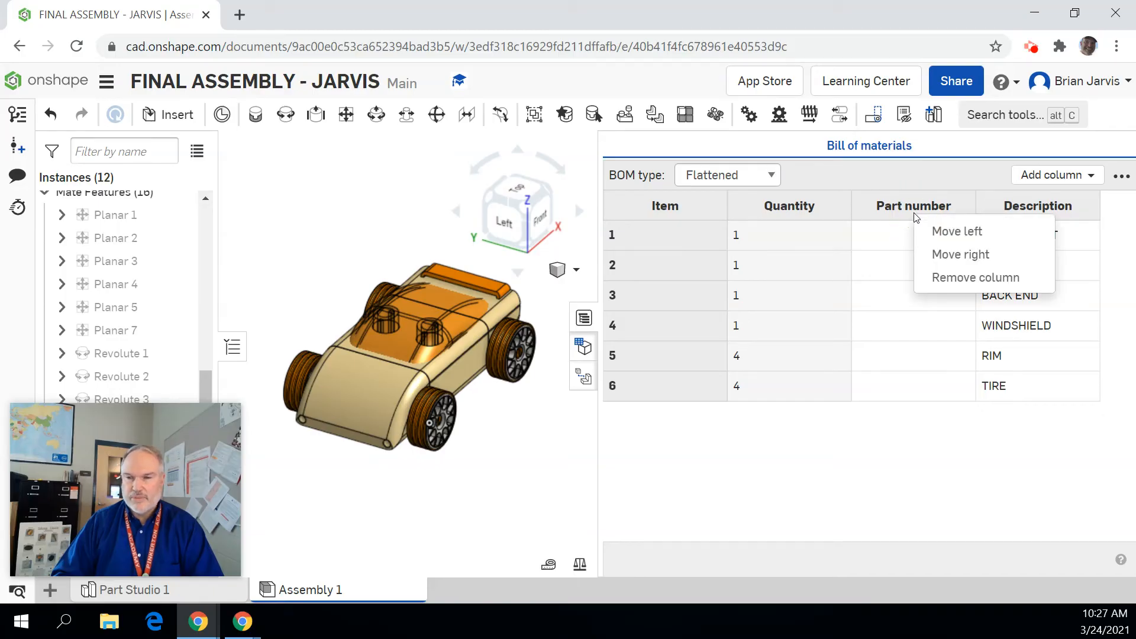
left_click(946, 275)
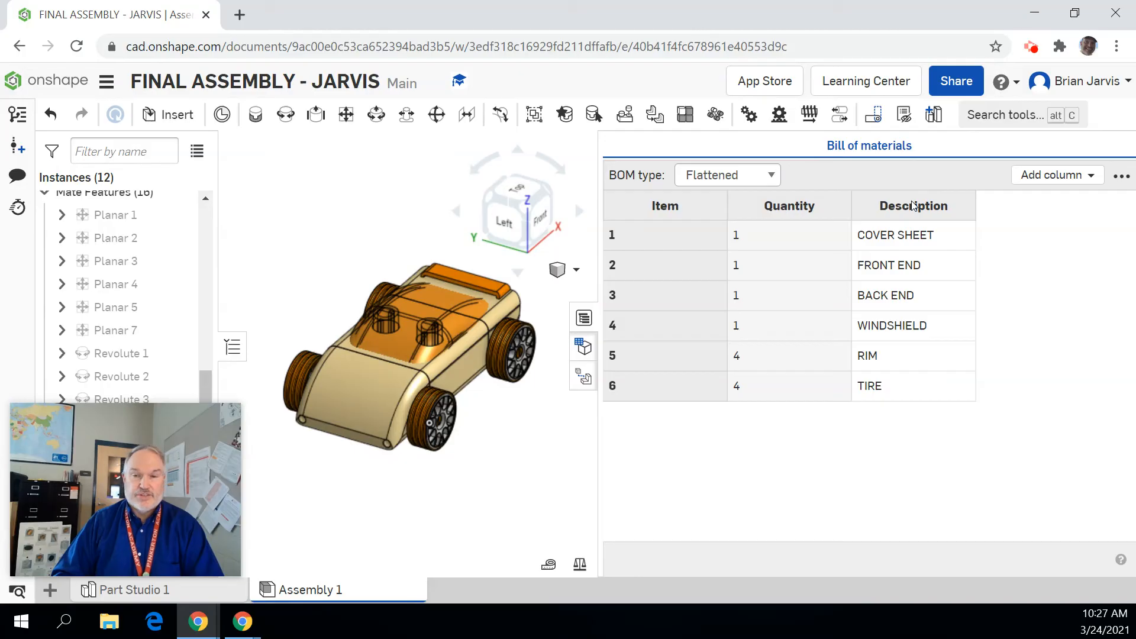
Check that the Description entries from COVER SHEET to TIRE in the bill of materials can be edited, without altering them
double_click(919, 237)
double_click(915, 264)
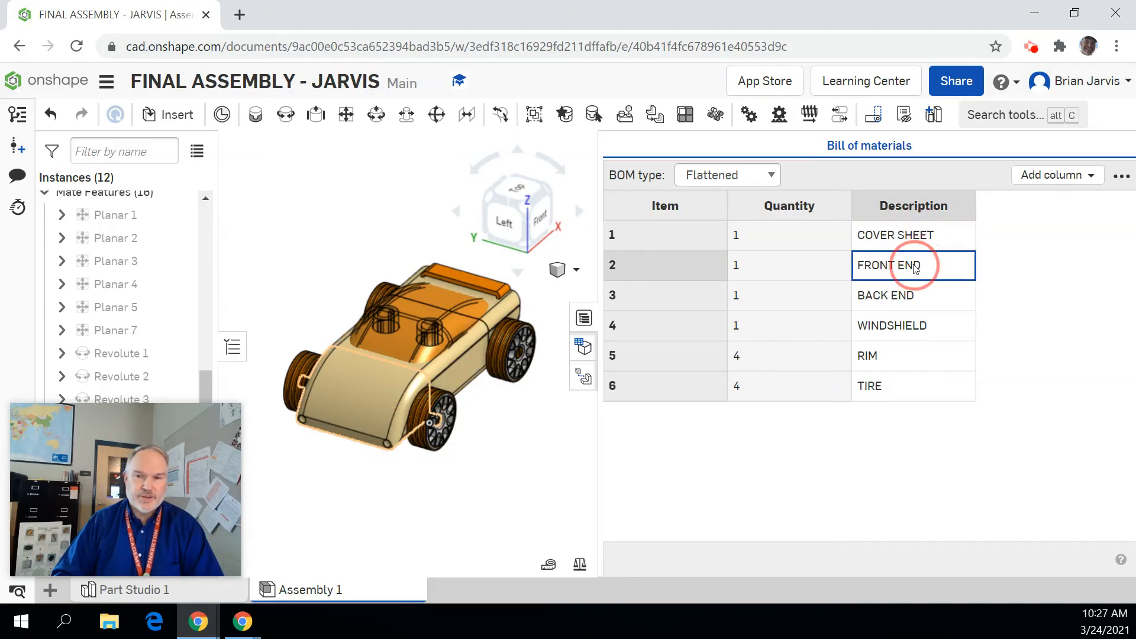
double_click(915, 298)
double_click(918, 324)
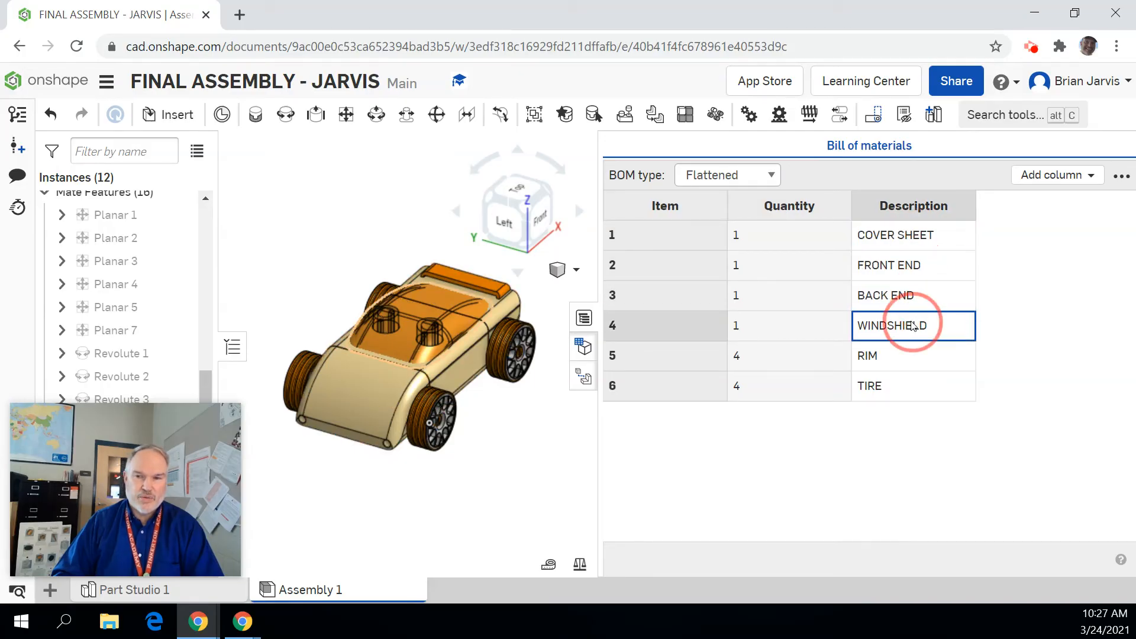
double_click(894, 354)
double_click(890, 385)
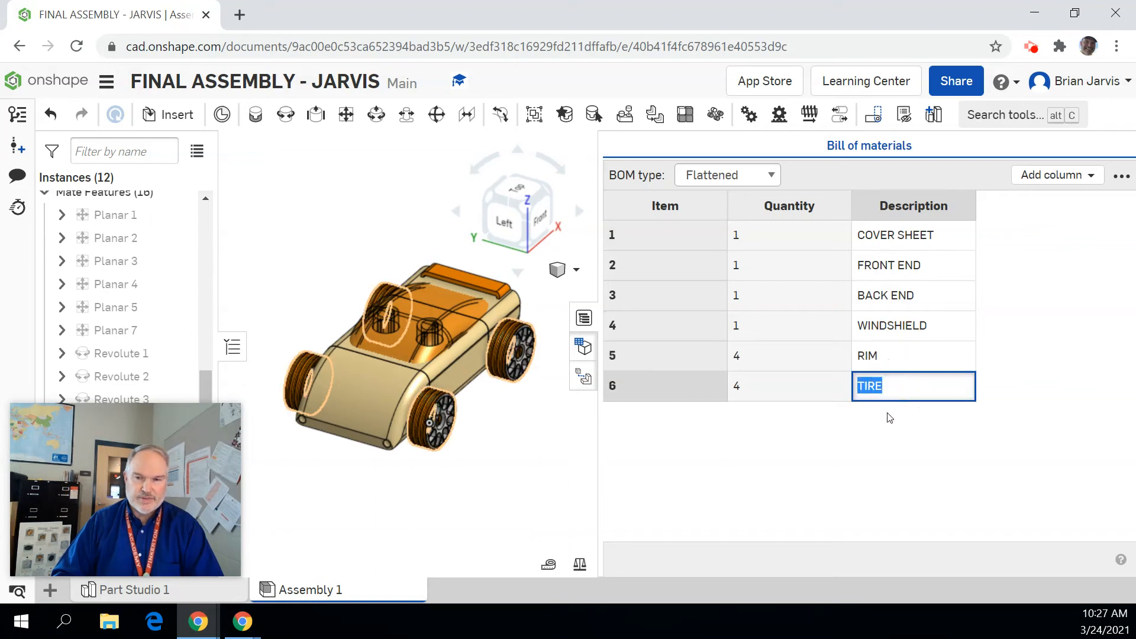
left_click(891, 440)
Add a Name column to the bill of materials for comparison with the descriptions, and remove it again
left_click(1081, 176)
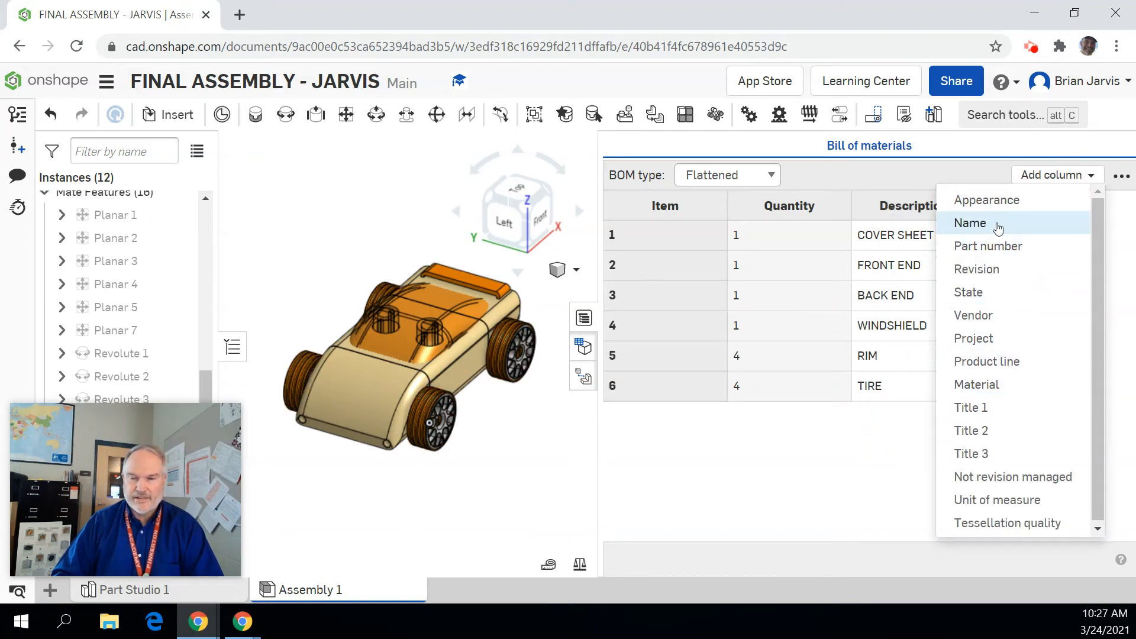
left_click(999, 225)
left_click(820, 481)
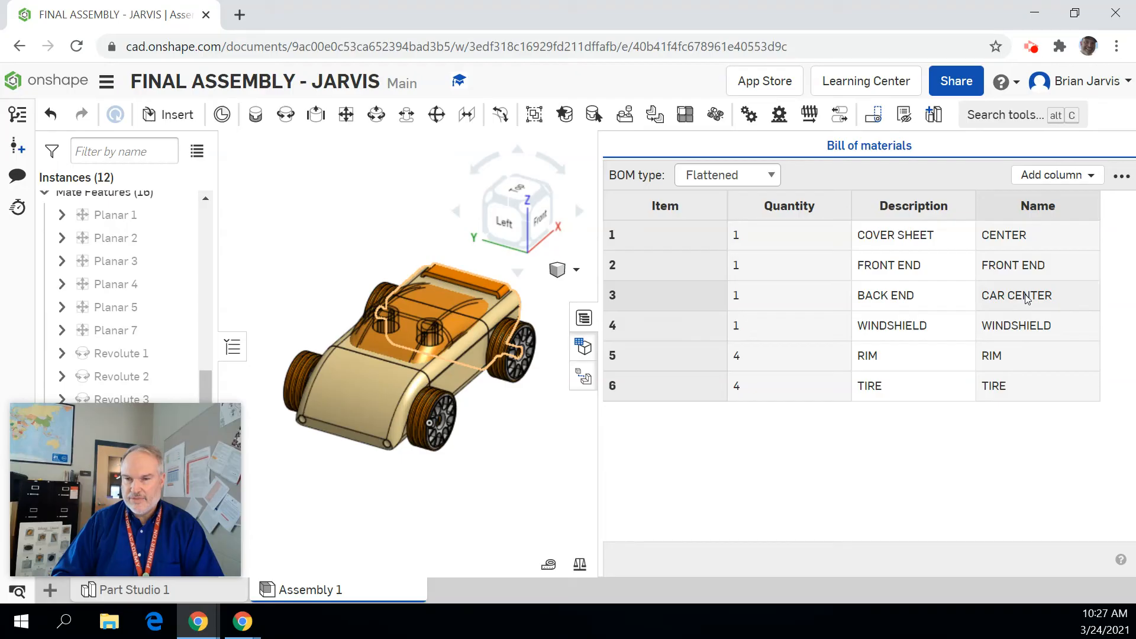
right_click(1030, 208)
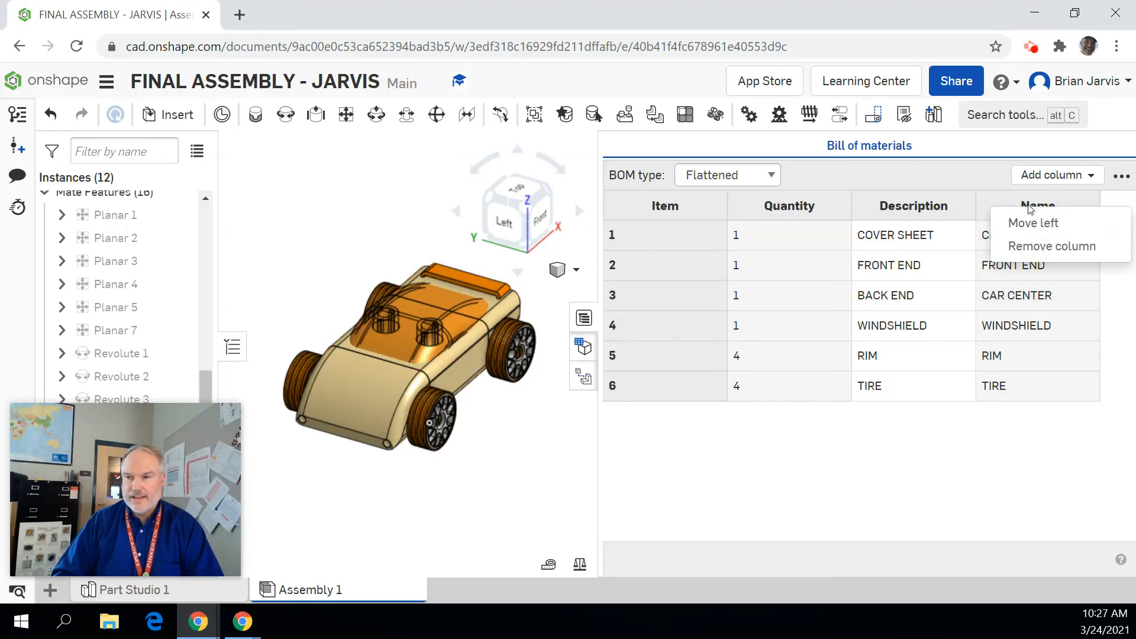
left_click(1039, 250)
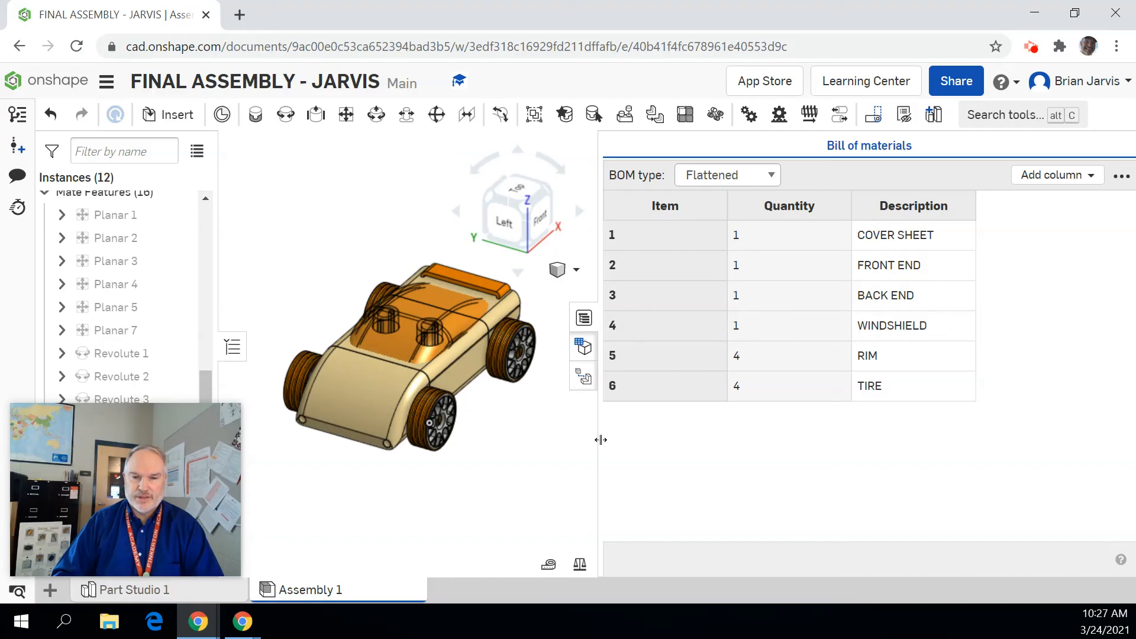
Narrow the bill of materials to give the car more room, and hide the table
left_click_drag(601, 440, 777, 436)
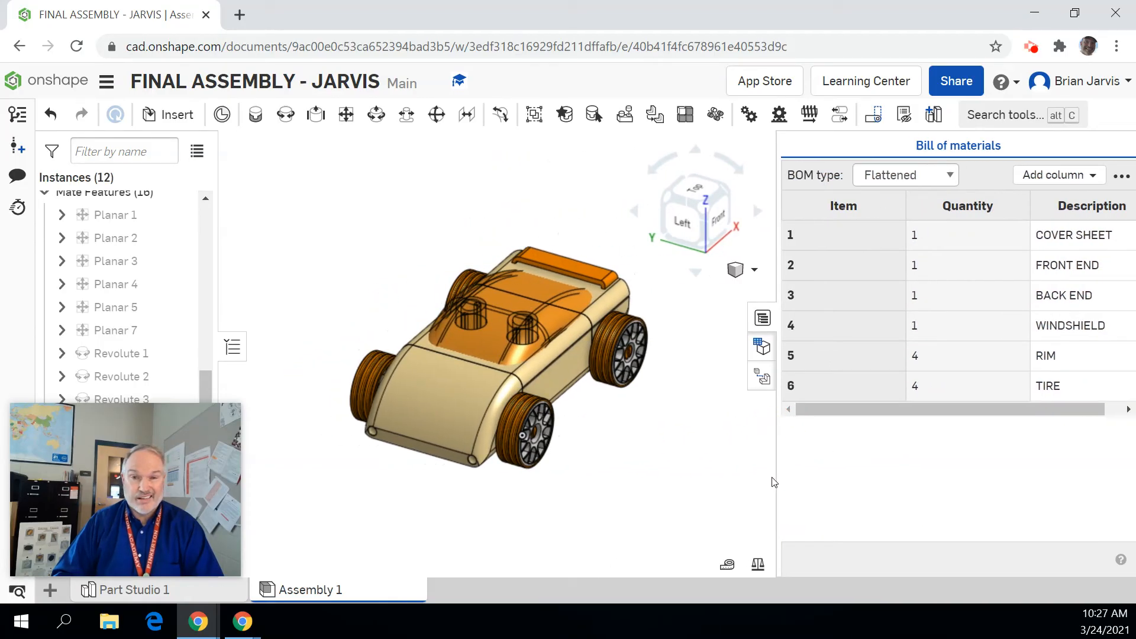
left_click(758, 320)
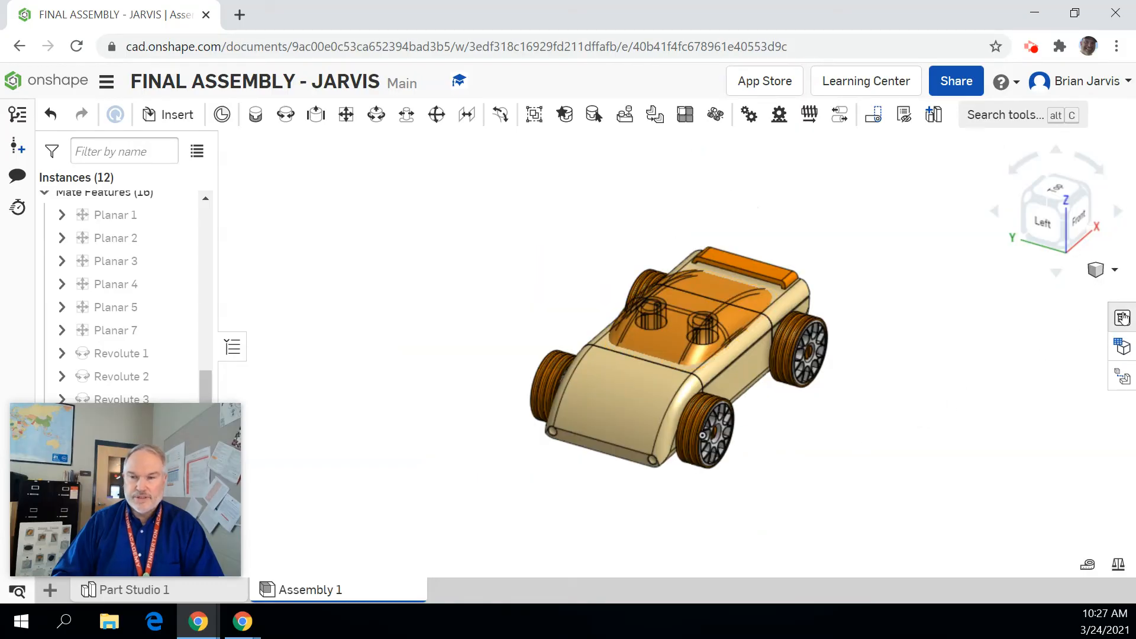
left_click(1122, 319)
left_click(761, 321)
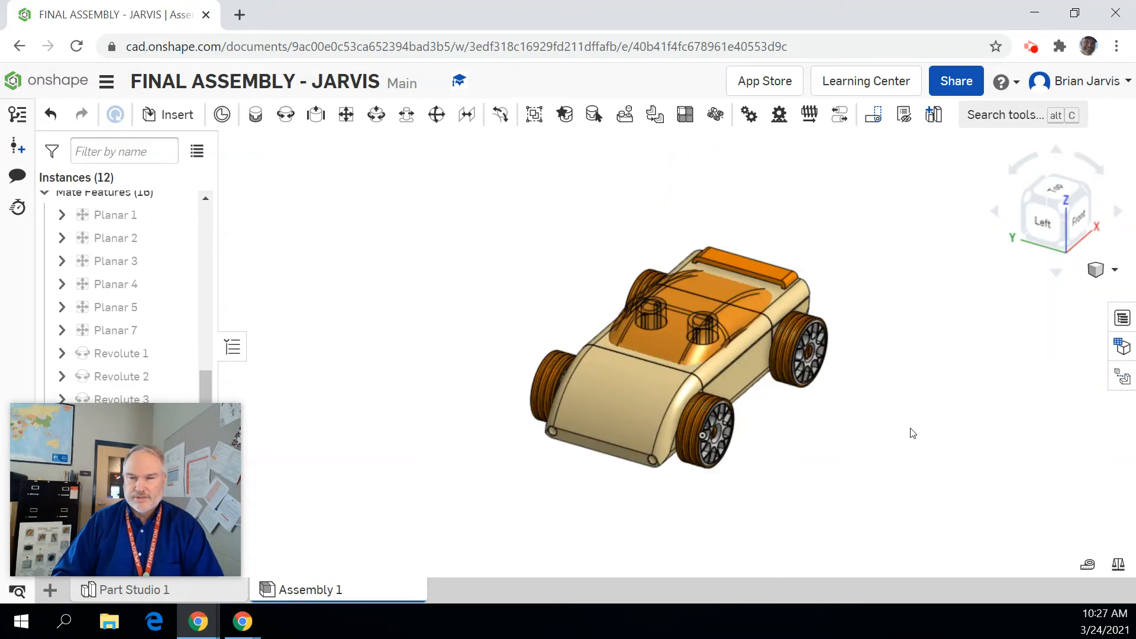
Add an exploded view to the car assembly and narrow the exploded views list to leave more room for the model
scroll(914, 384, "down", 2)
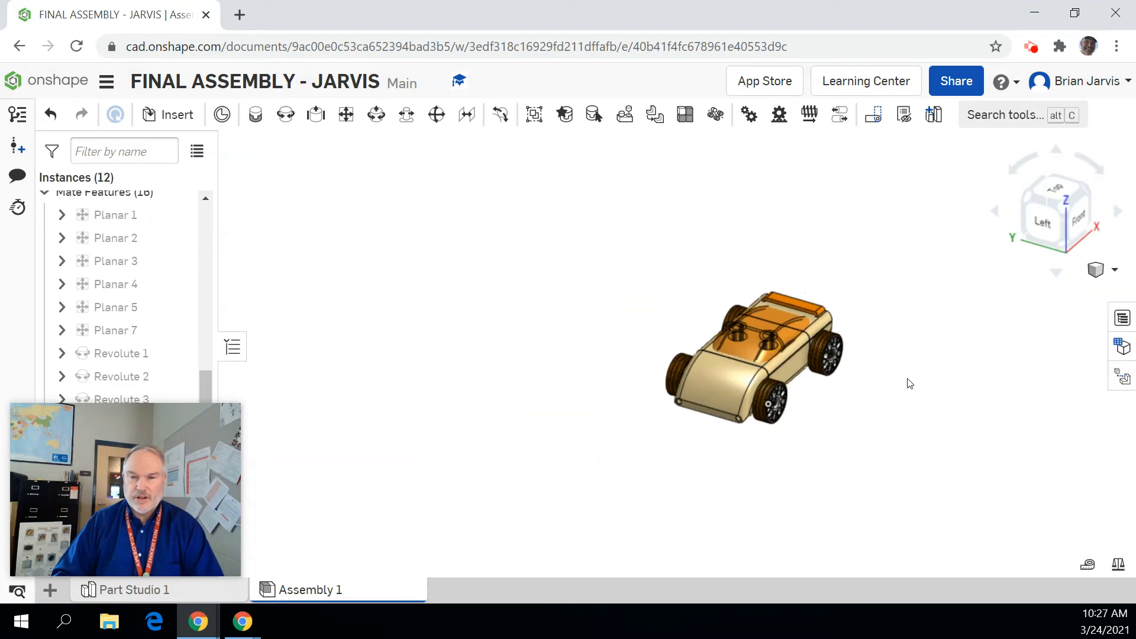
middle_click_drag(908, 381, 824, 367)
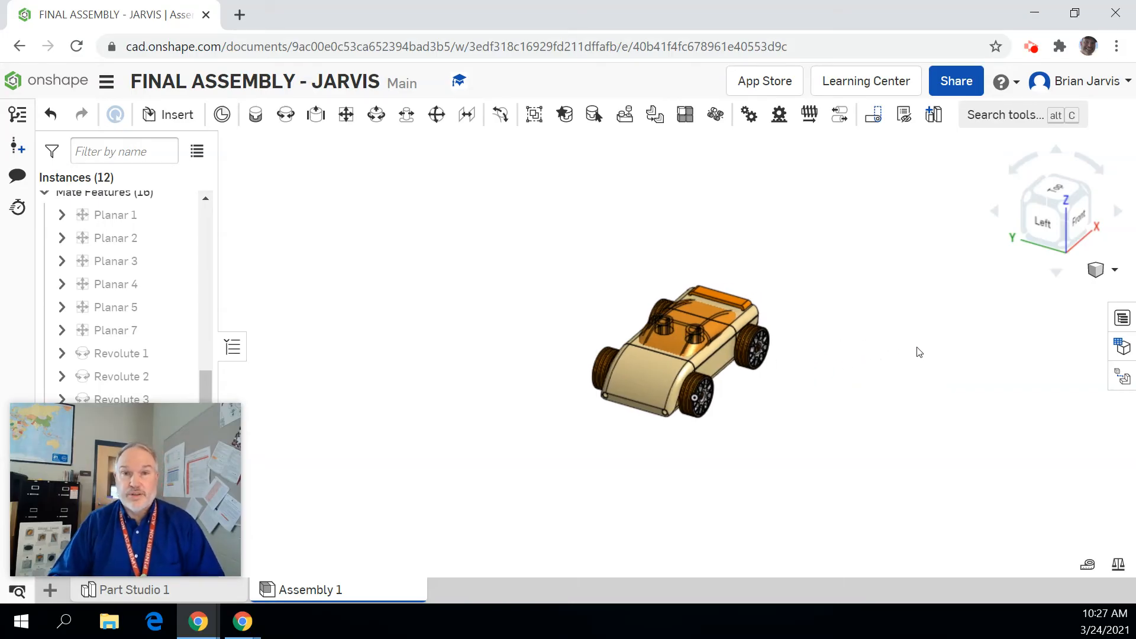
left_click(1119, 379)
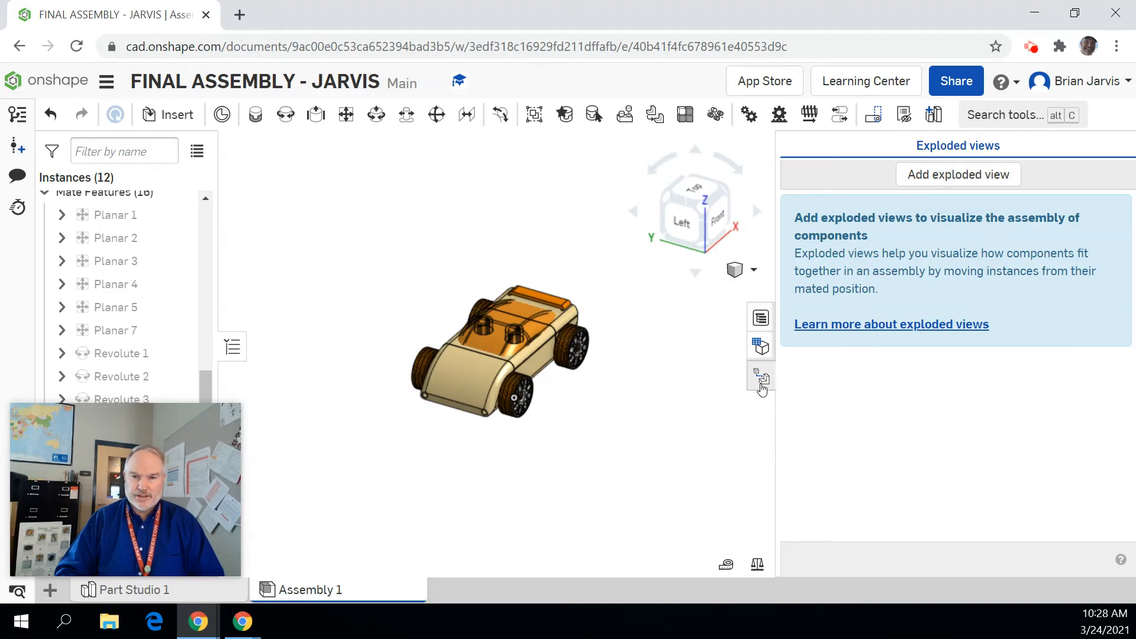
left_click(945, 181)
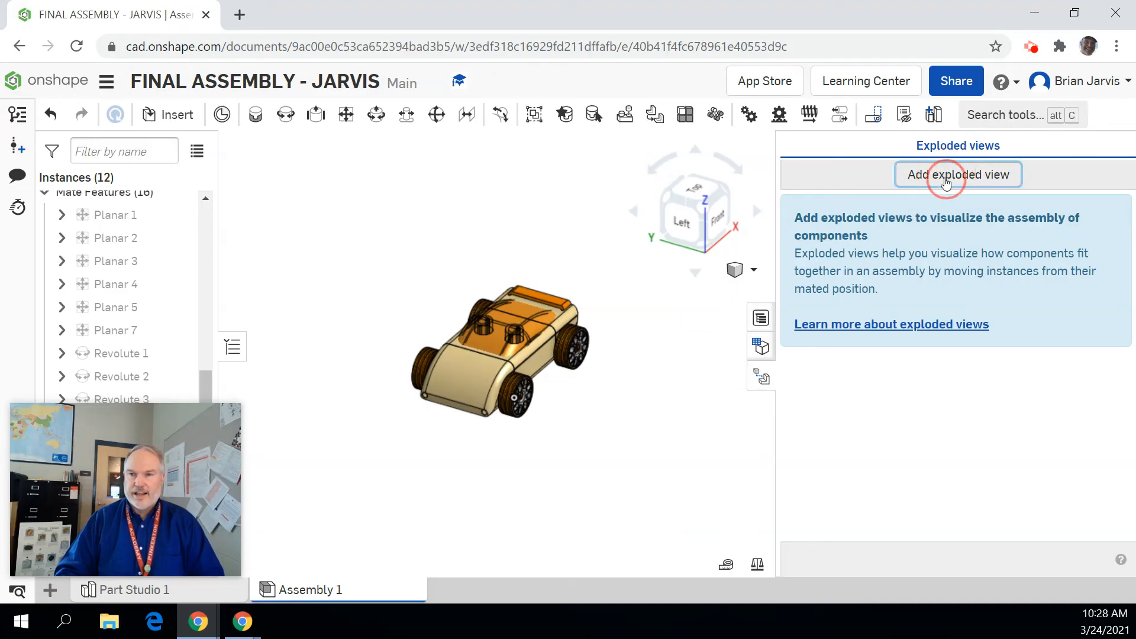
left_click_drag(776, 463, 905, 454)
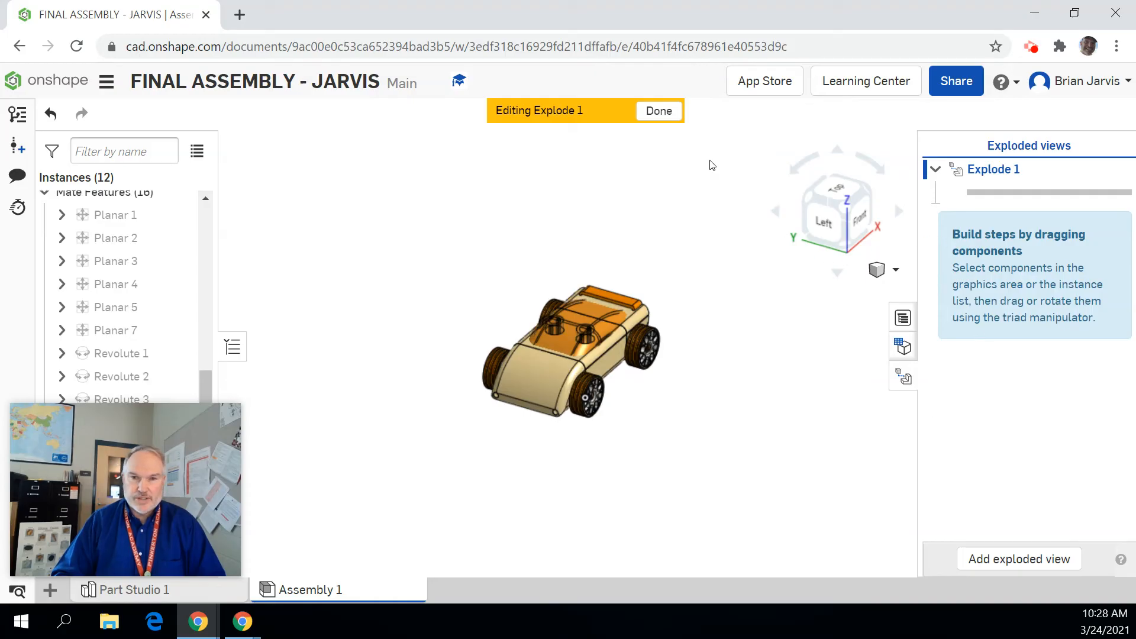
Explode the WINDSHIELD straight up from the car by about 4.88 in, with explode lines turned off
left_click(583, 320)
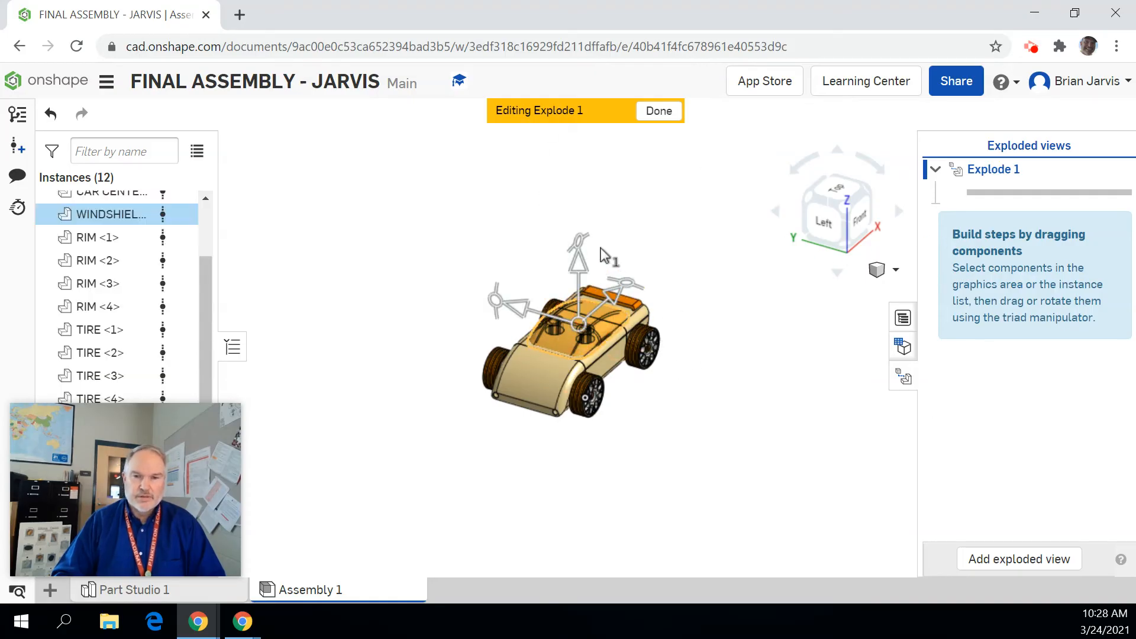
left_click_drag(583, 273, 618, 77)
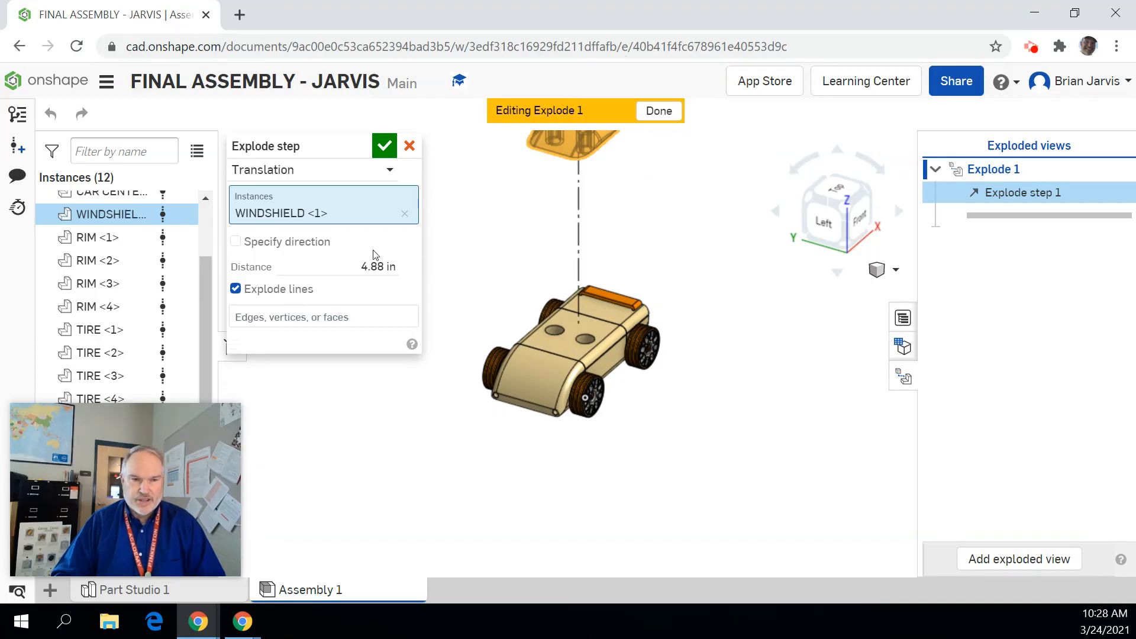
left_click(236, 290)
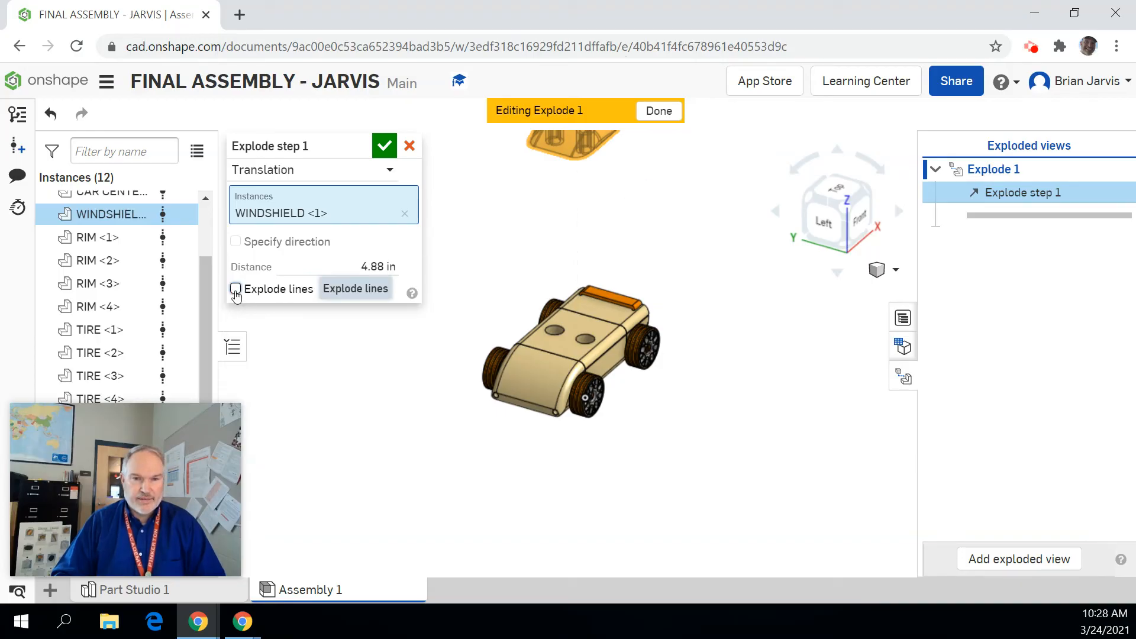
left_click(235, 289)
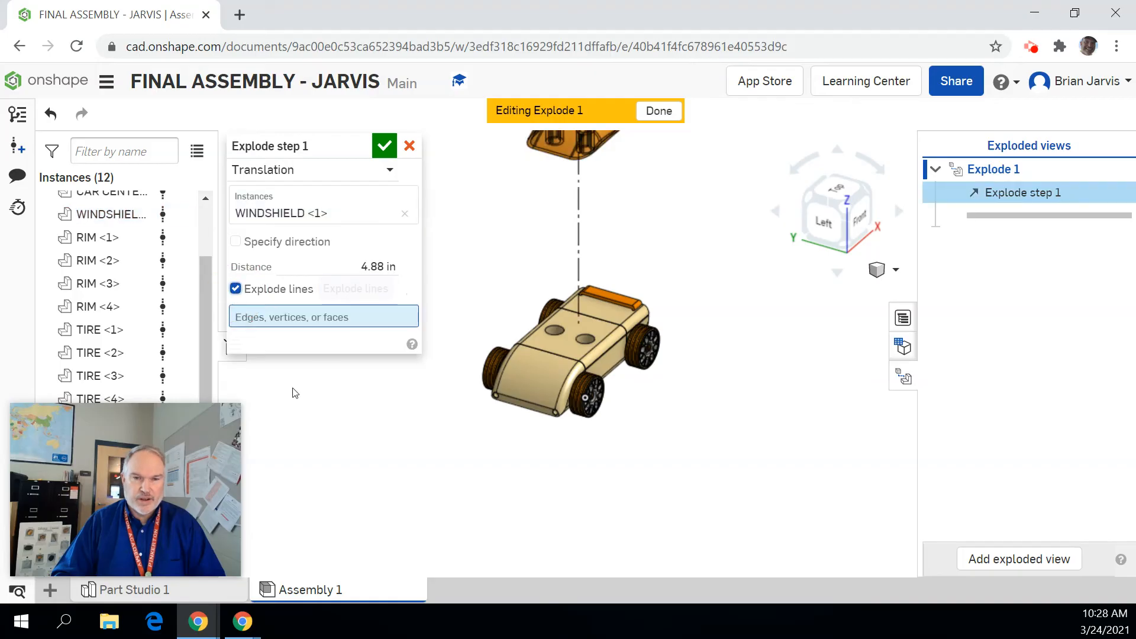
left_click(236, 289)
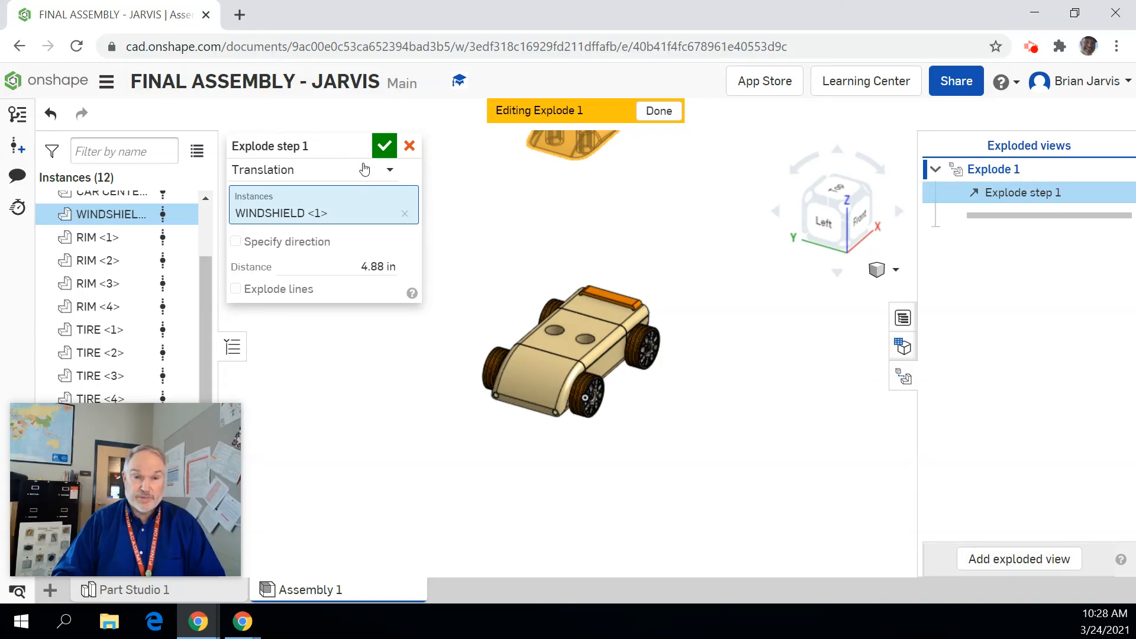
left_click(385, 153)
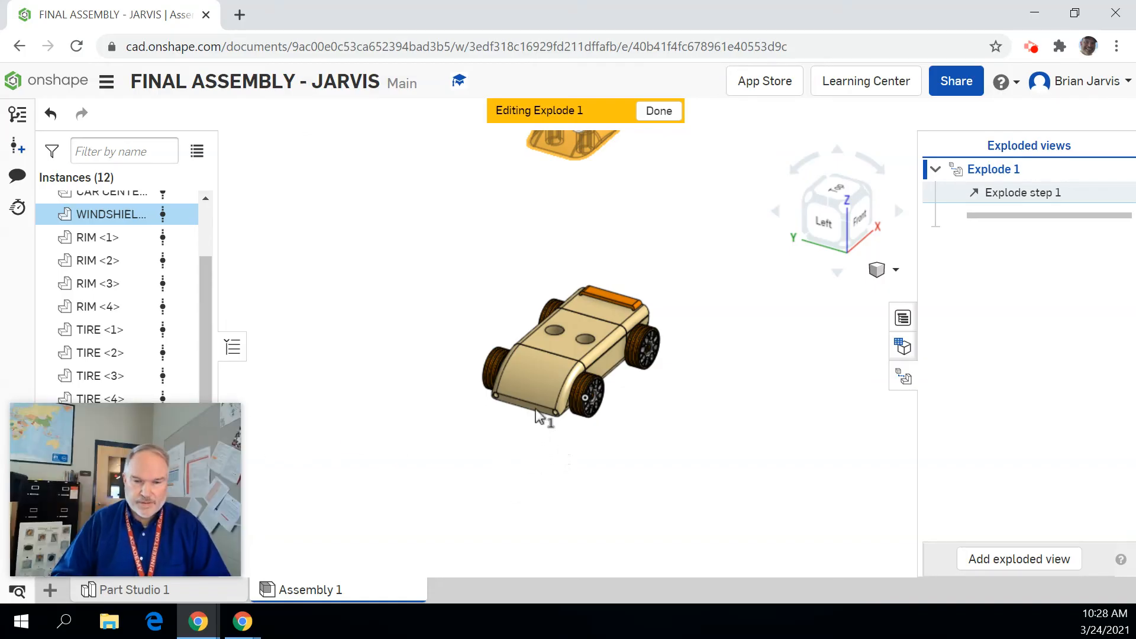
Explode the FRONT END together with RIM <2>, RIM <4>, TIRE <2> and TIRE <4> forward by about 2.56 in, keeping the explode lines
left_click(536, 412)
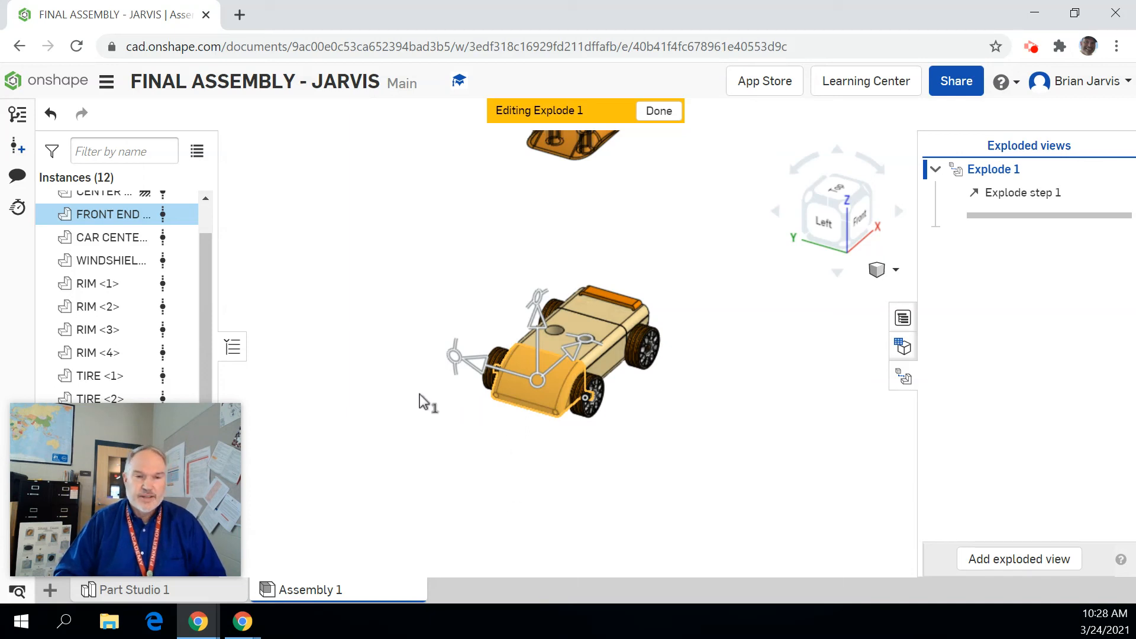
mouse_move(87, 438)
left_click_drag(118, 435, 289, 520)
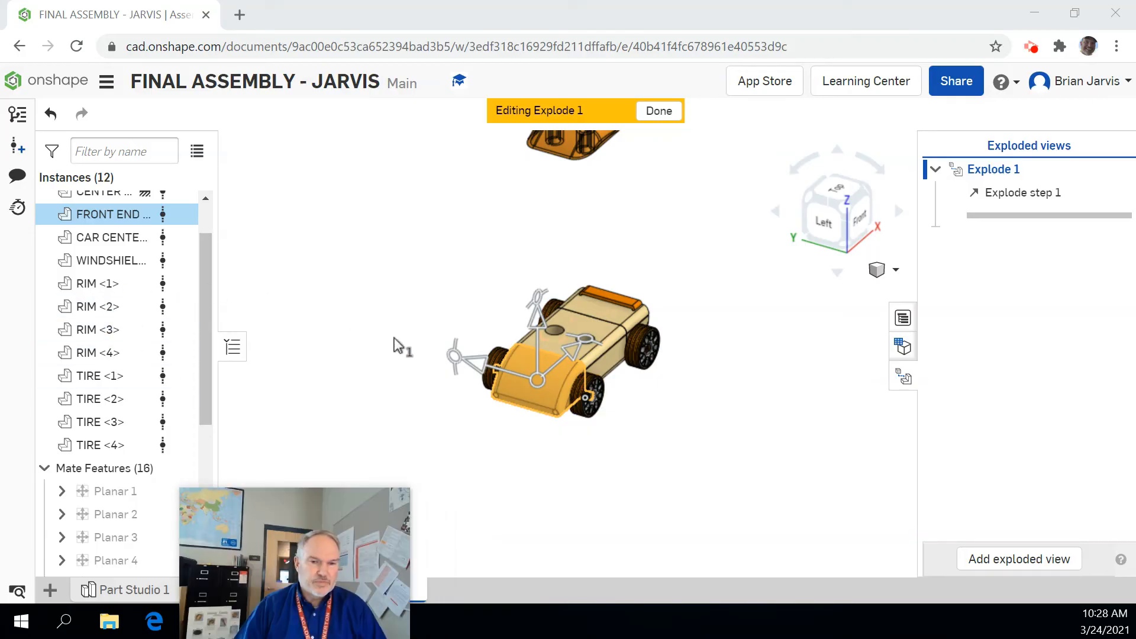
left_click(111, 312)
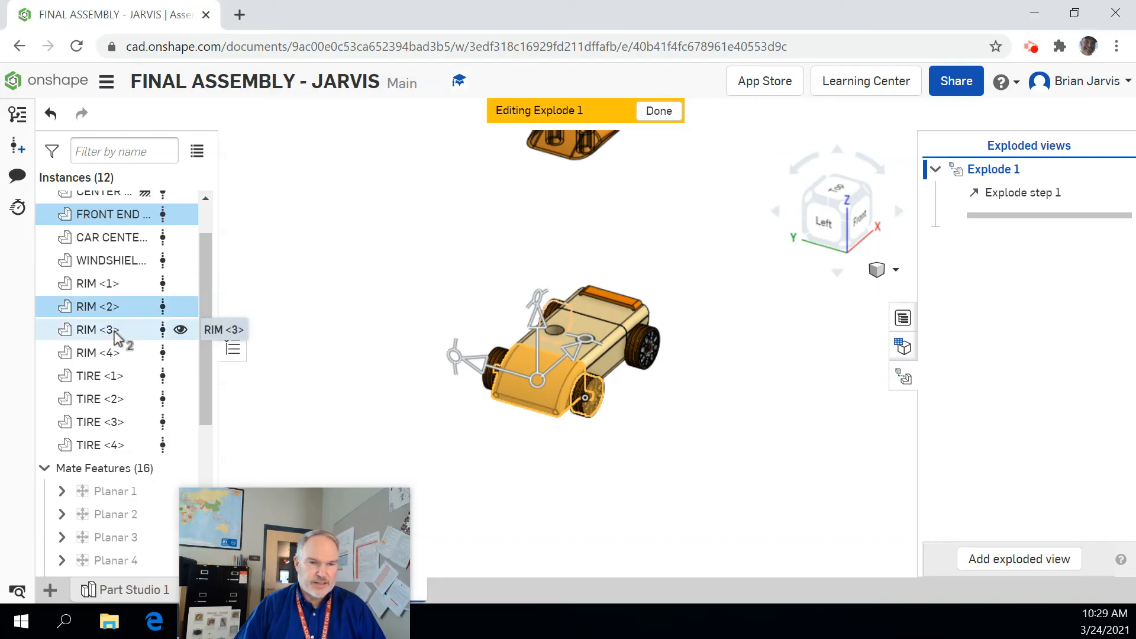
left_click(124, 358)
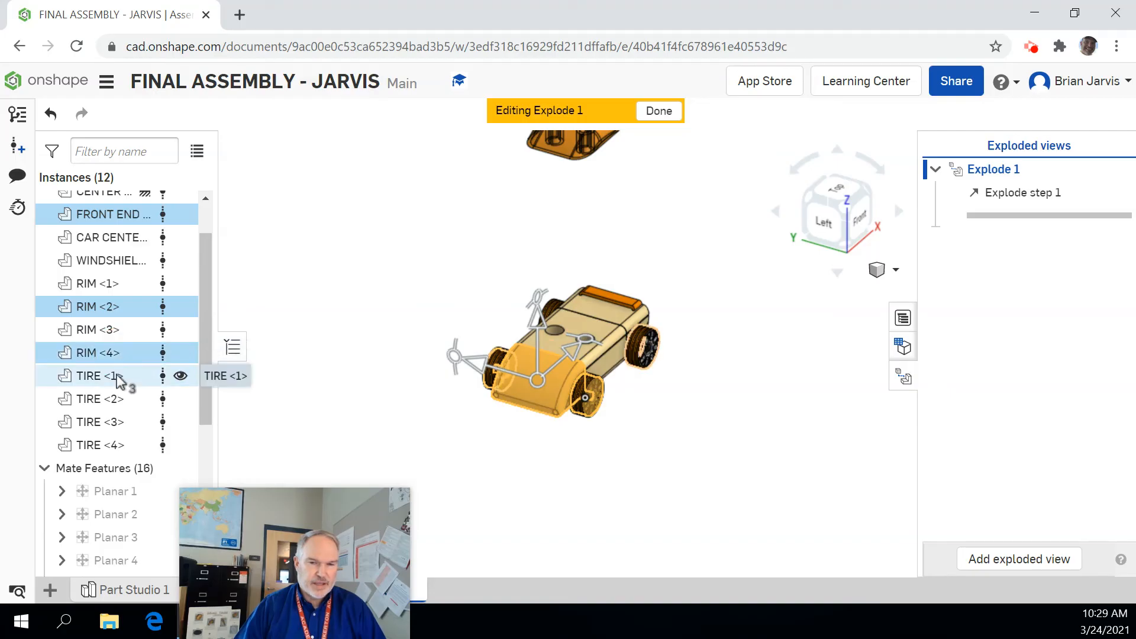
left_click(122, 404)
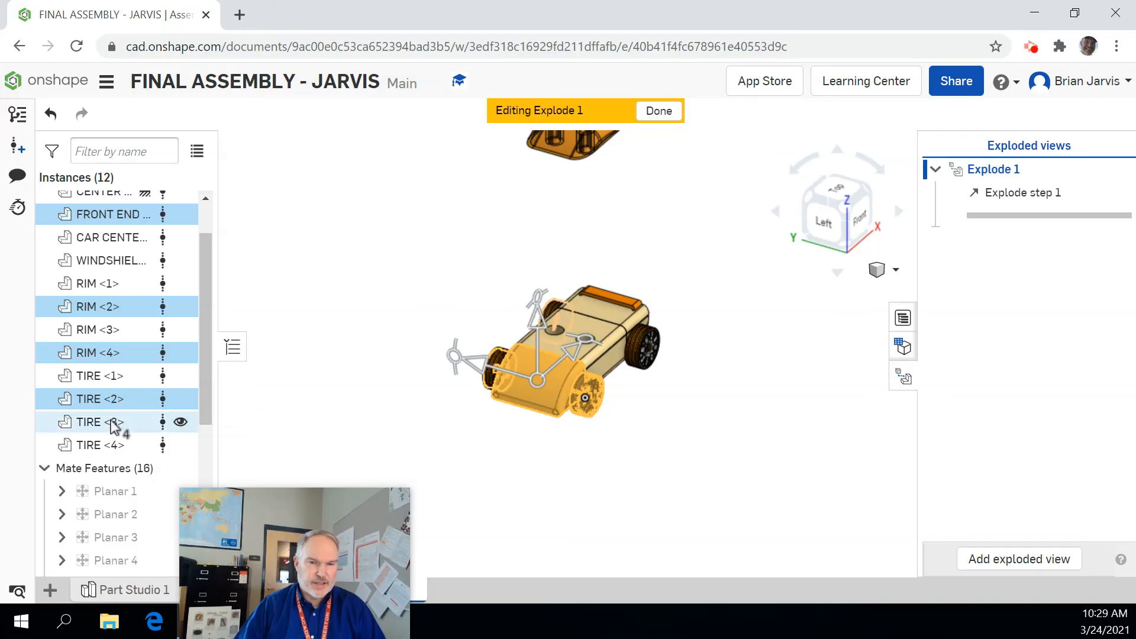
left_click(114, 448)
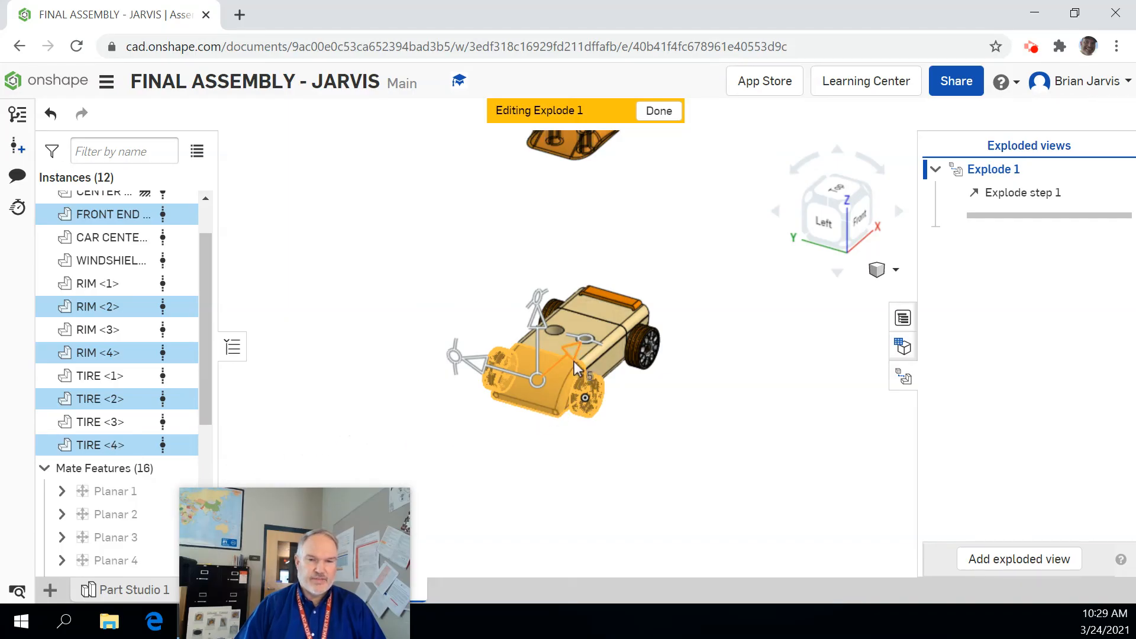
left_click_drag(574, 360, 528, 425)
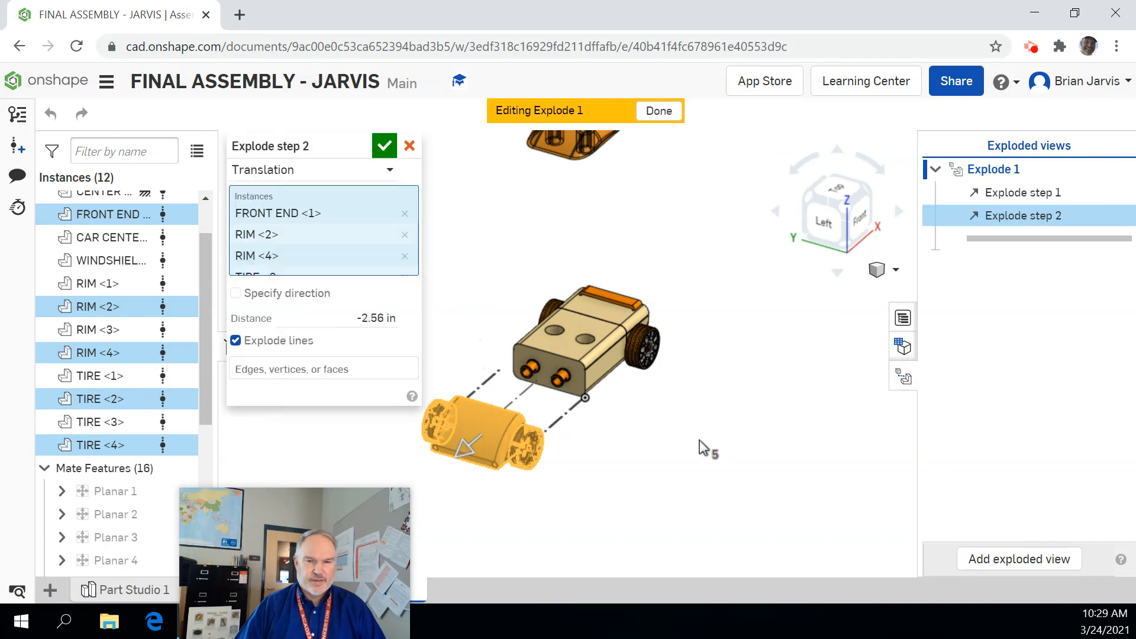
left_click(382, 147)
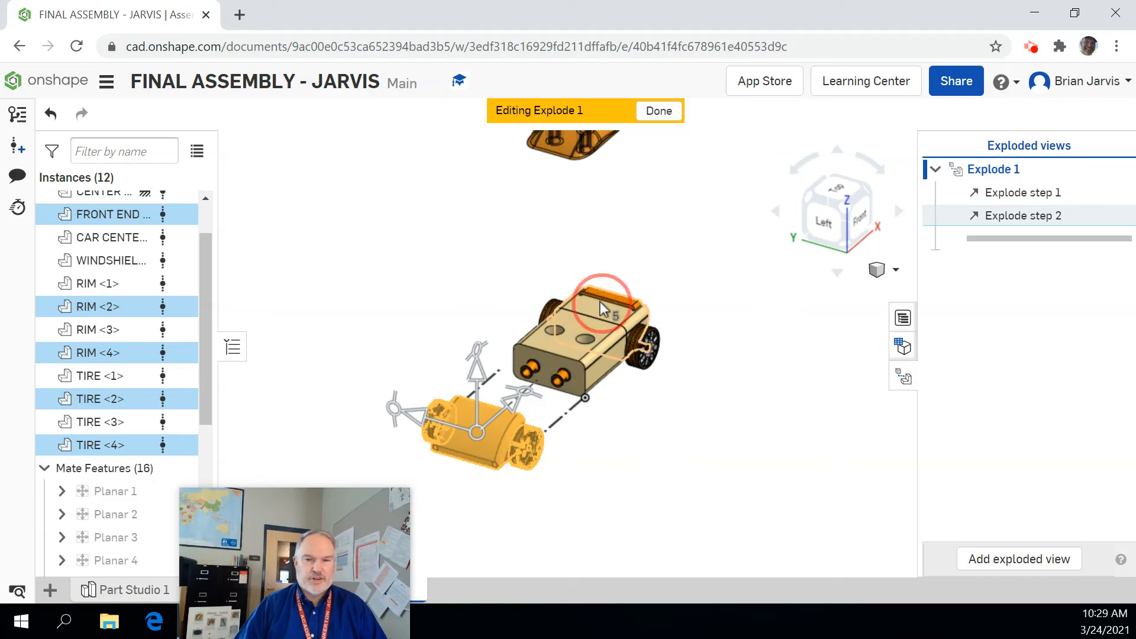
Explode CAR CENTER <1> with RIM <1>, RIM <3>, TIRE <1> and TIRE <3> backward by about 2.75 in, with explode lines turned off
left_click(659, 287)
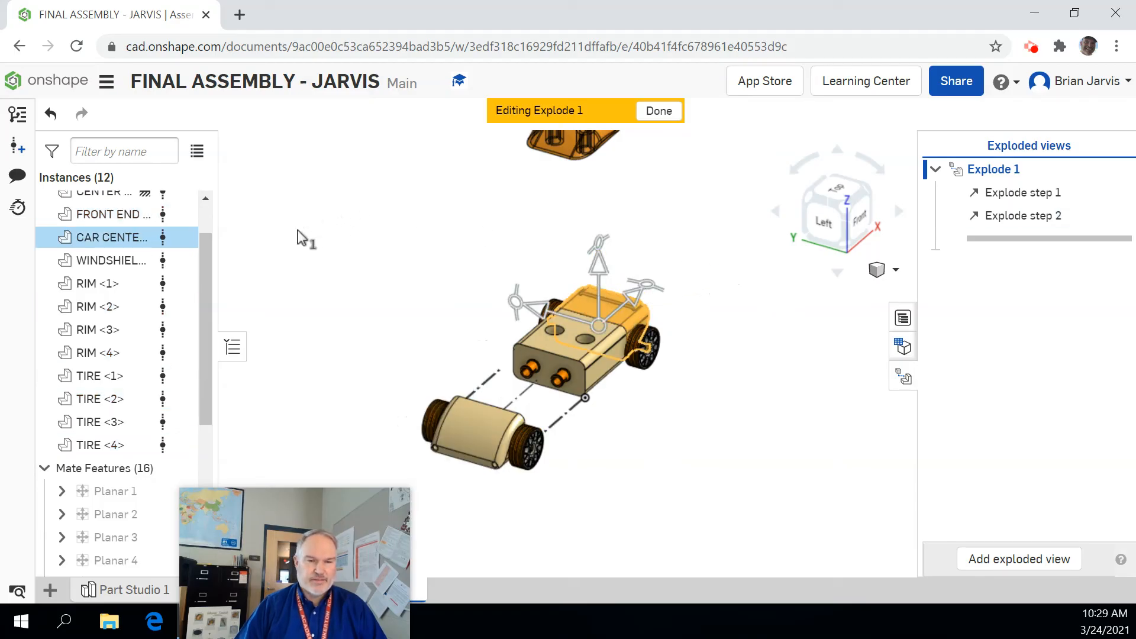
left_click(109, 289)
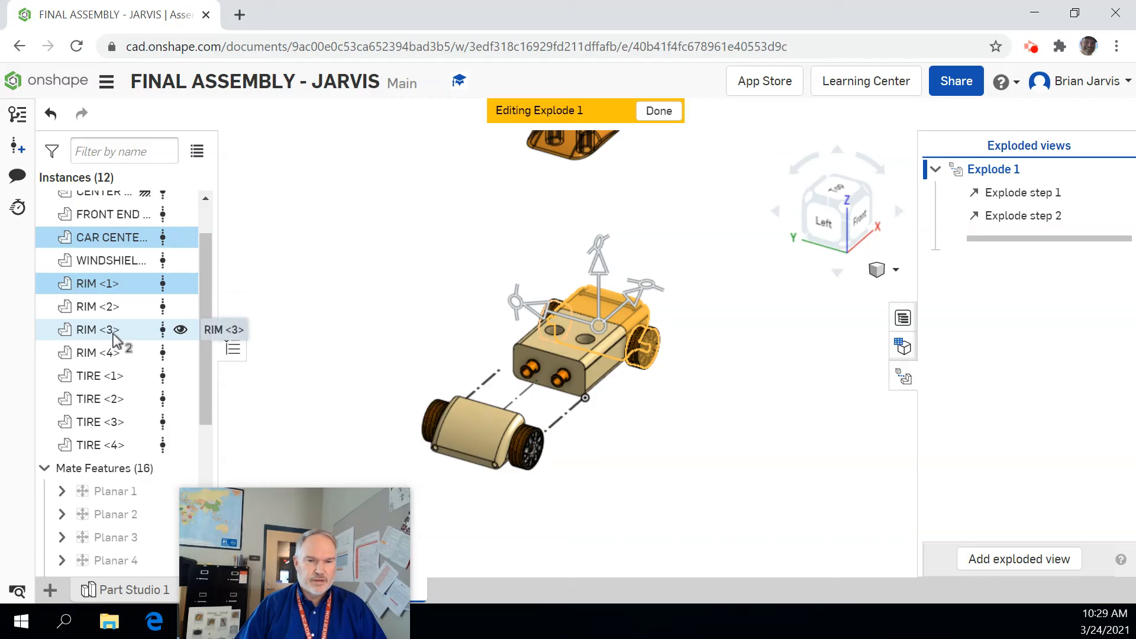
left_click(114, 334, "ctrl")
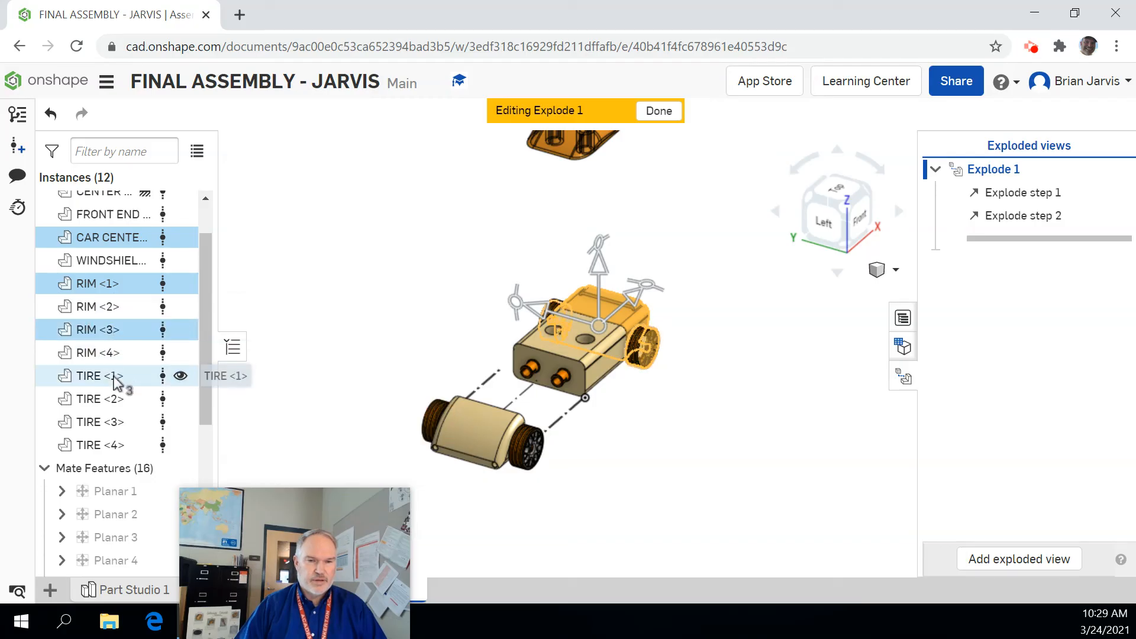
left_click(114, 380, "ctrl")
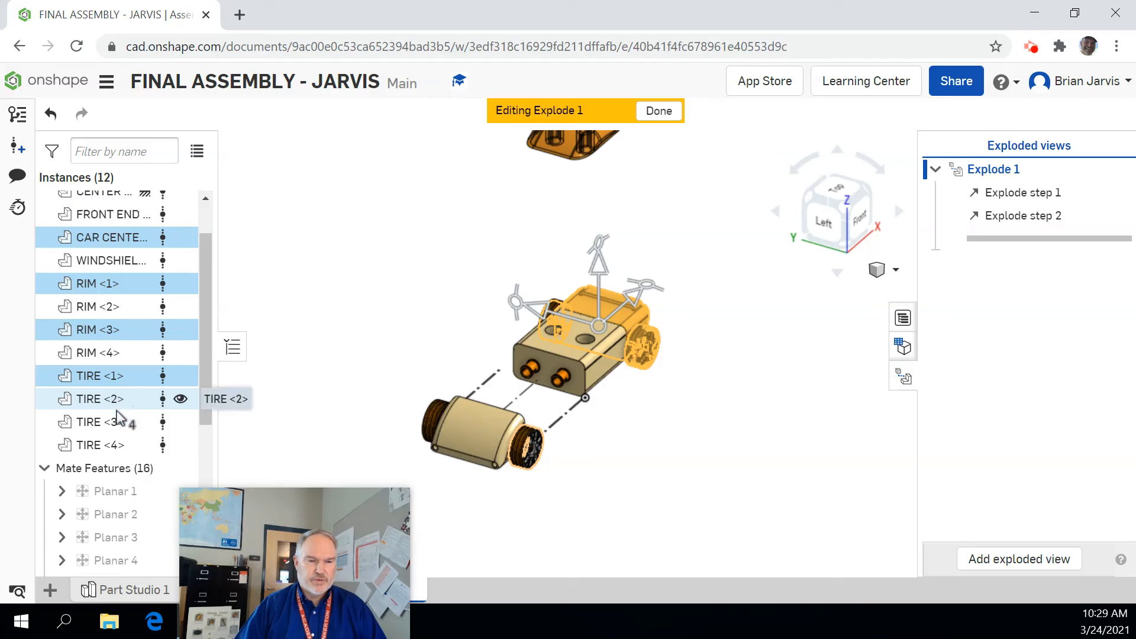
left_click(118, 422, "ctrl")
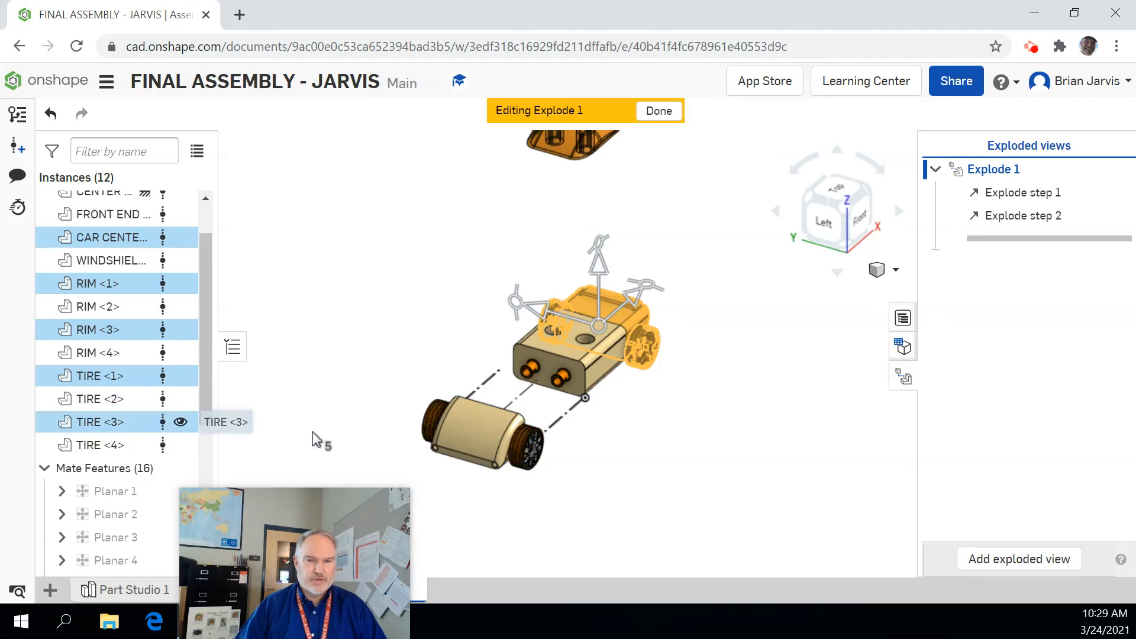
left_click_drag(650, 282, 708, 243)
left_click_drag(708, 246, 712, 249)
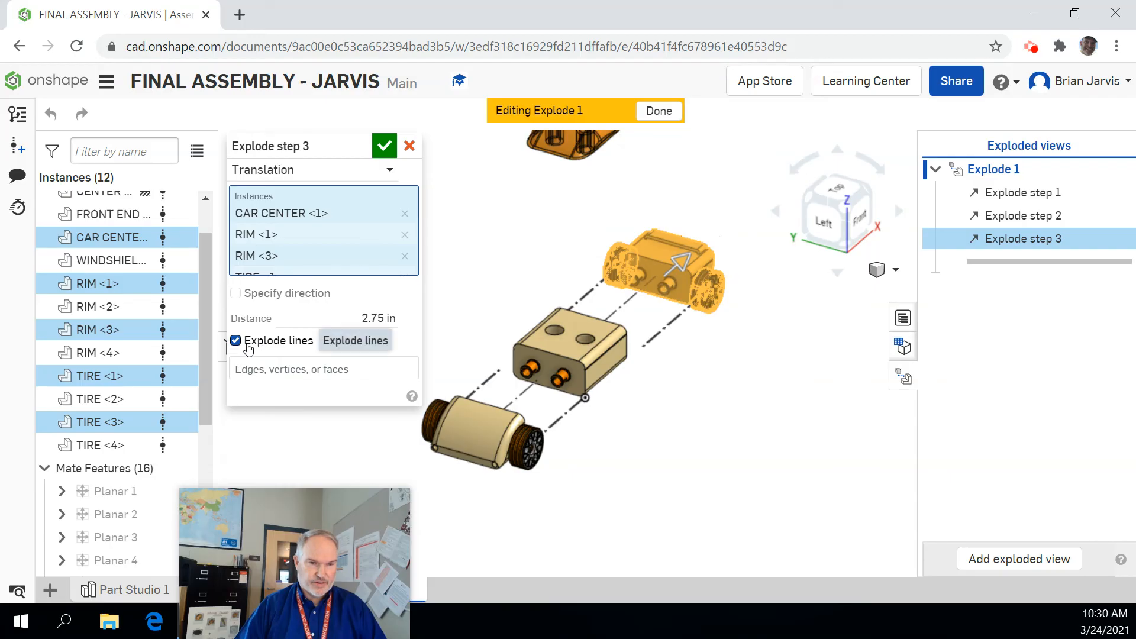
left_click(236, 341)
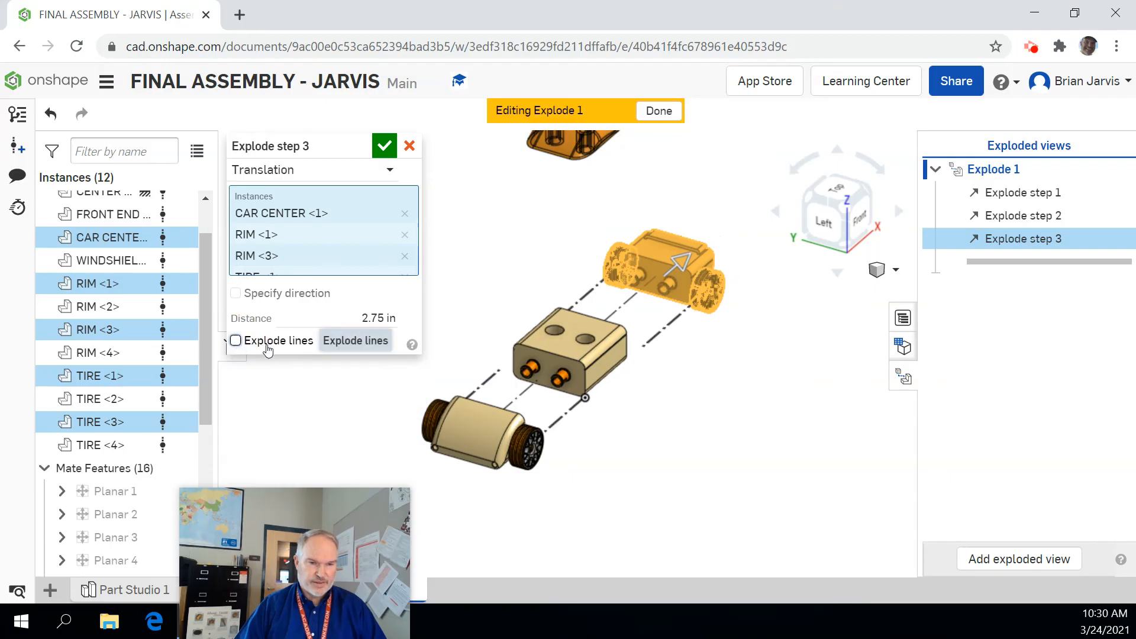
left_click(383, 148)
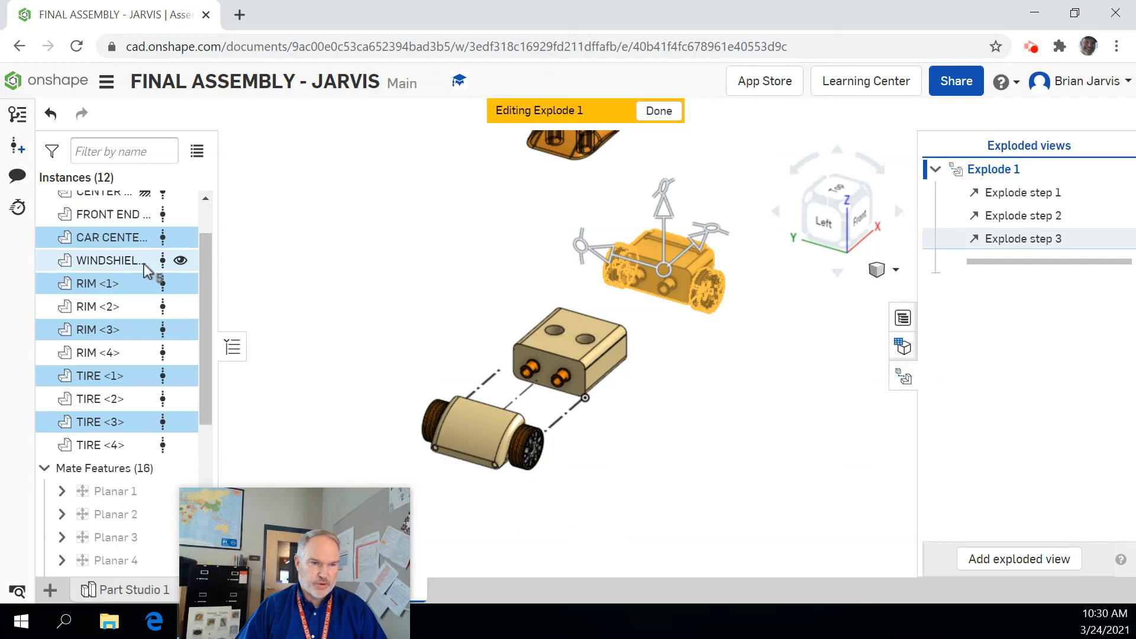
Deselect CAR CENTER <1> and its two rims and two tires so that no instance is selected
left_click(135, 237, "ctrl")
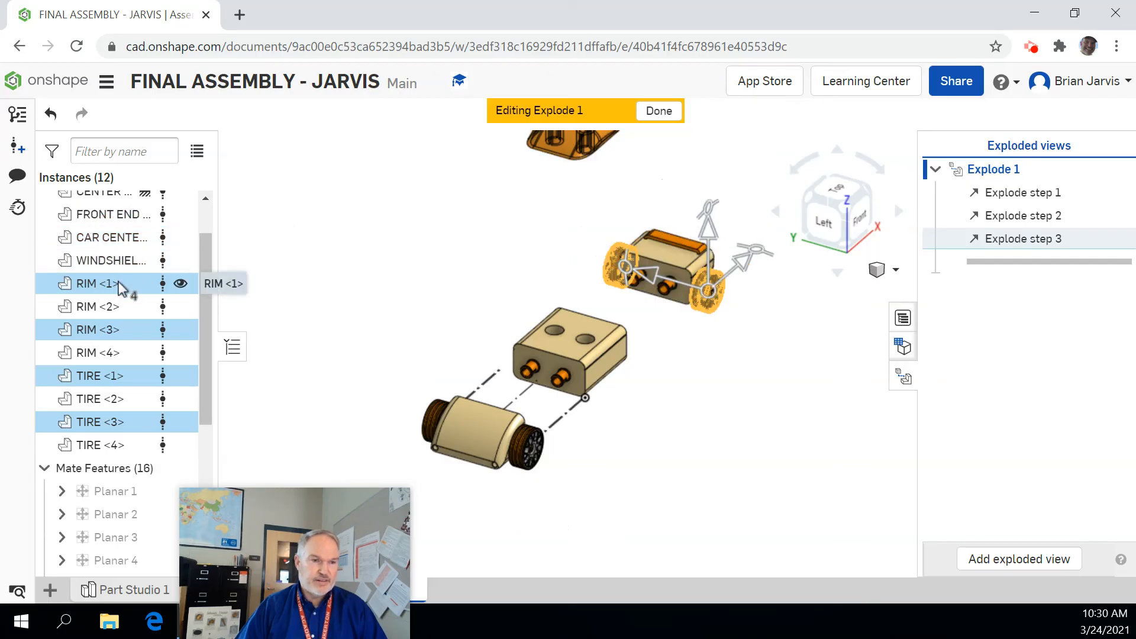
left_click(121, 287, "ctrl")
left_click(123, 330, "ctrl")
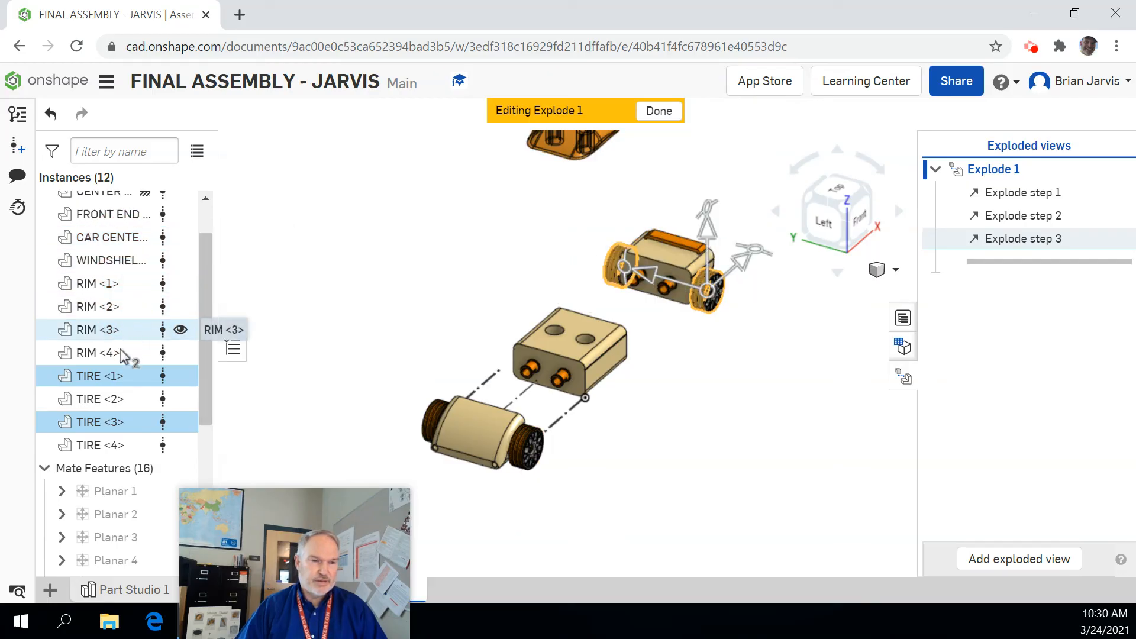
left_click(126, 379, "ctrl")
left_click(127, 421, "ctrl")
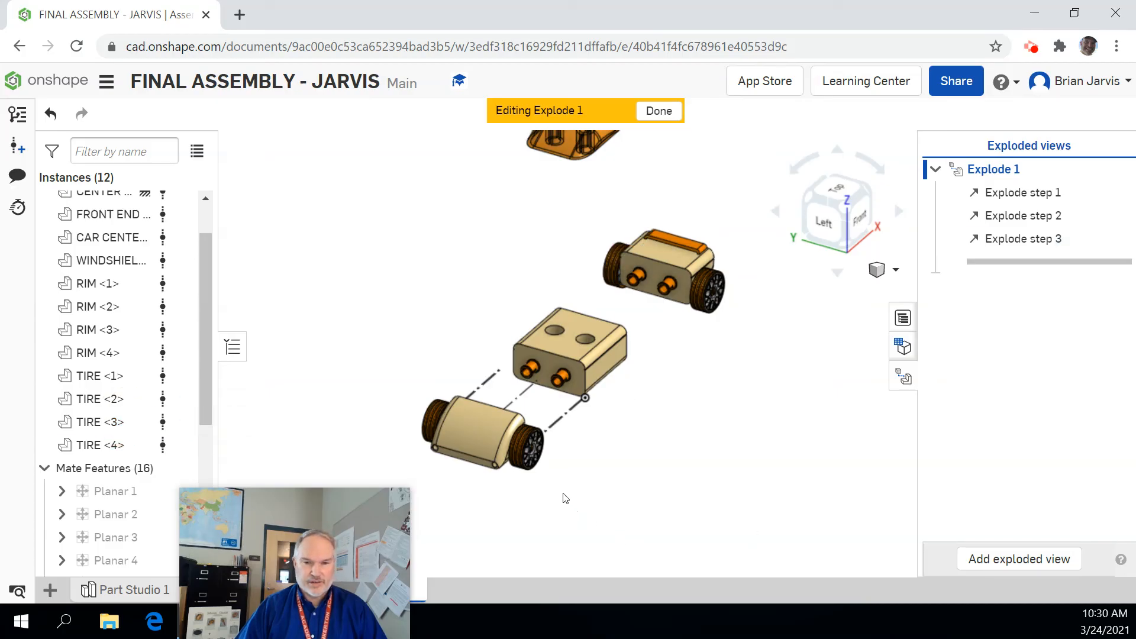
Explode TIRE <2> and TIRE <1> outward along their axles by about 3.17 in, with explode lines turned off
left_click(506, 470)
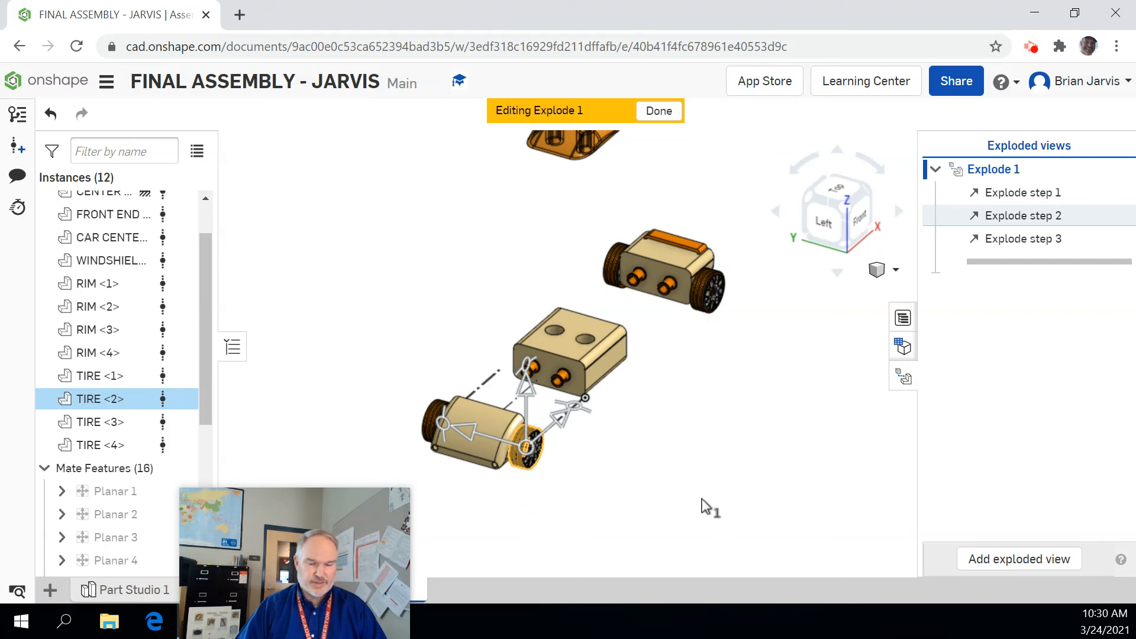
left_click_drag(474, 428, 589, 473)
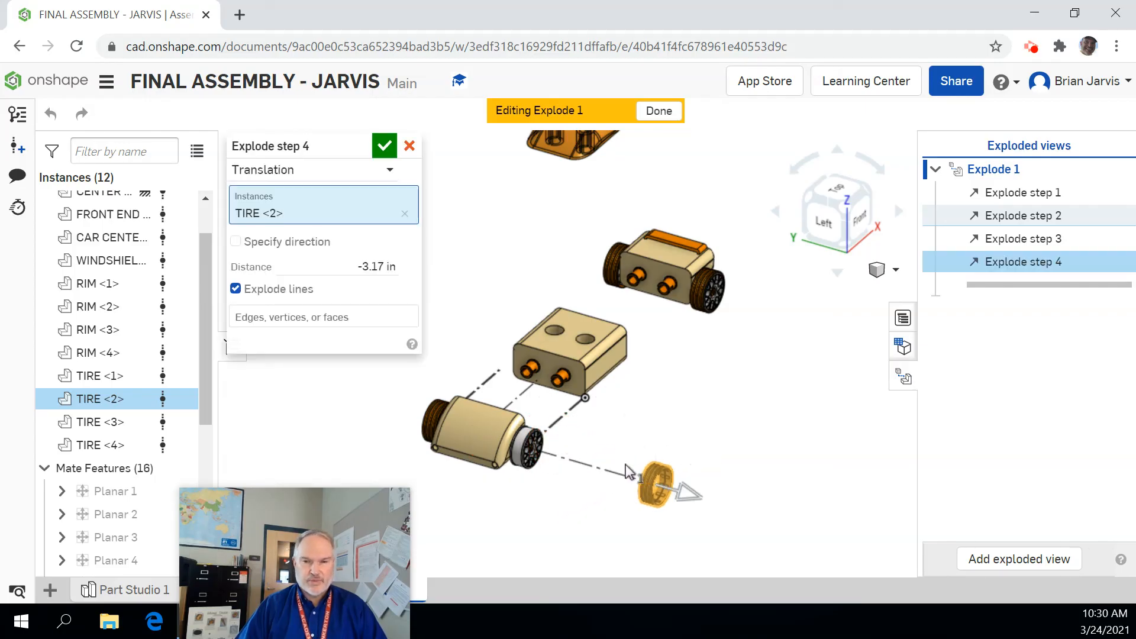
left_click(706, 296)
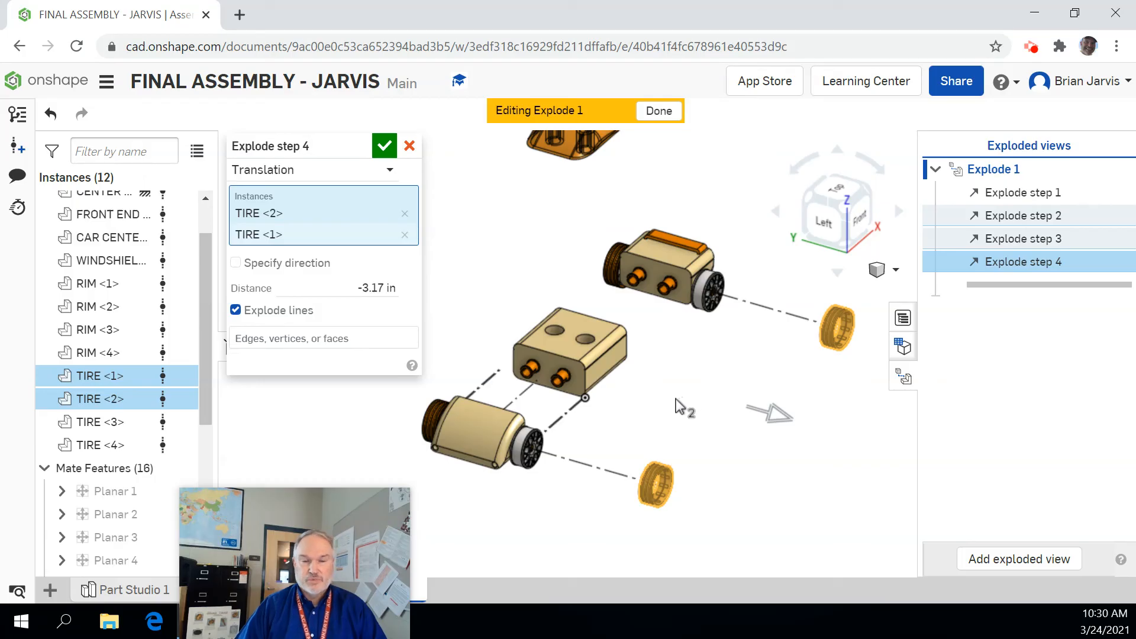
left_click(236, 311)
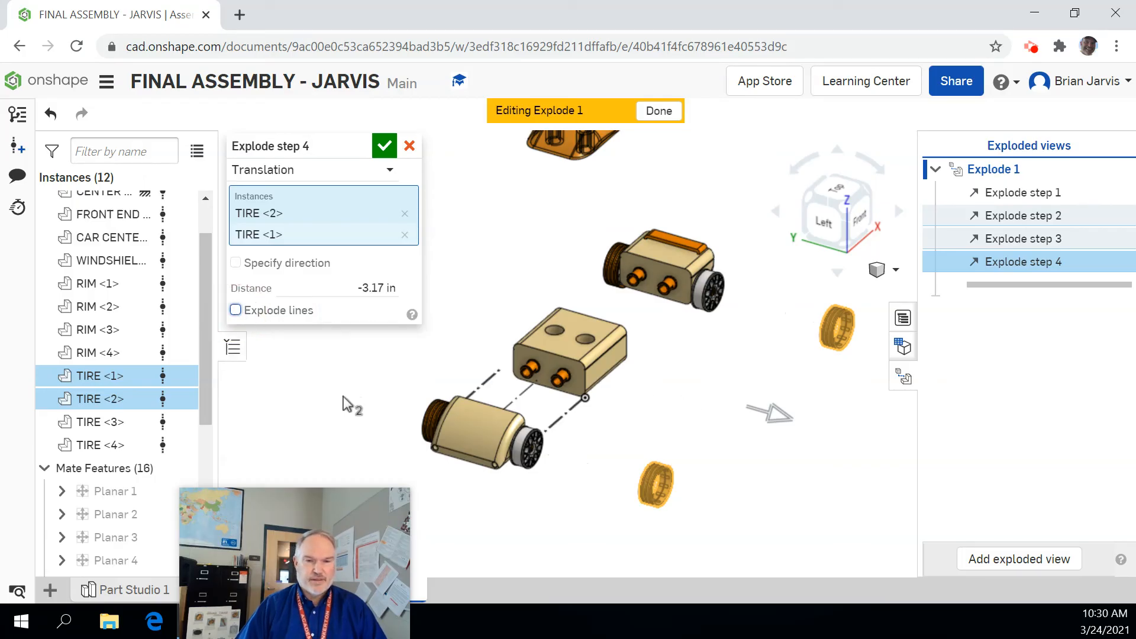
left_click(526, 469)
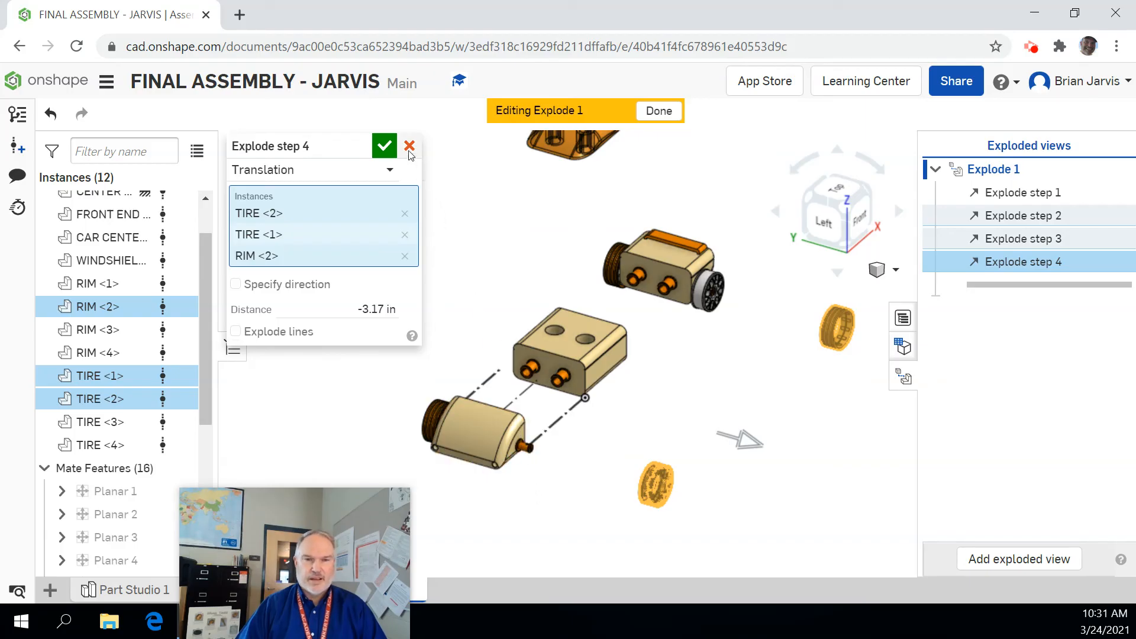
left_click(407, 257)
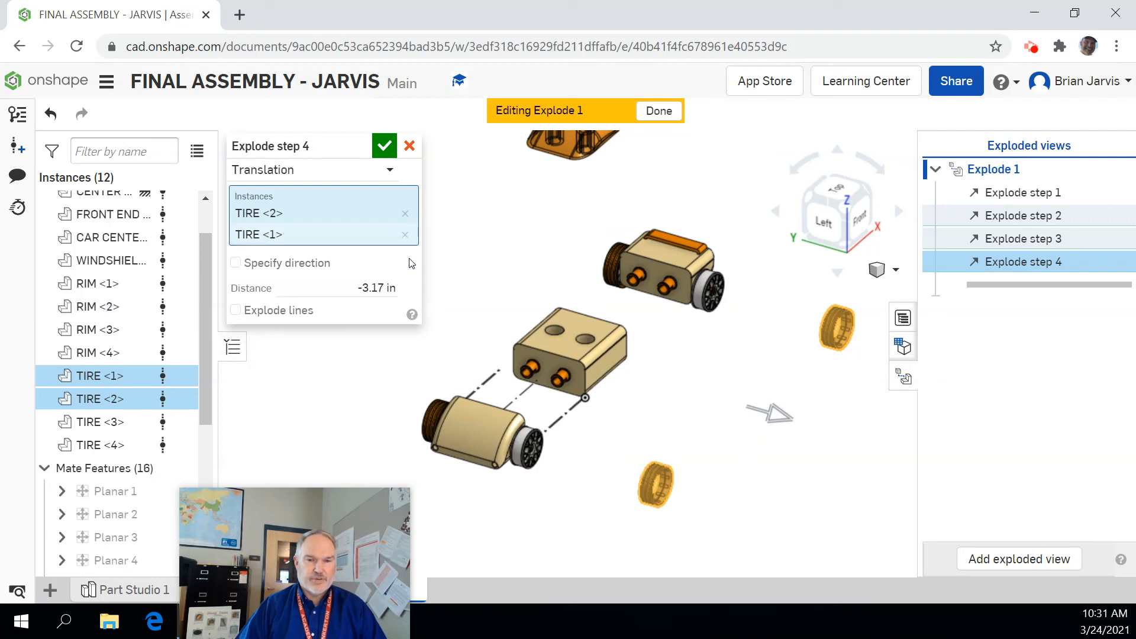
left_click(384, 146)
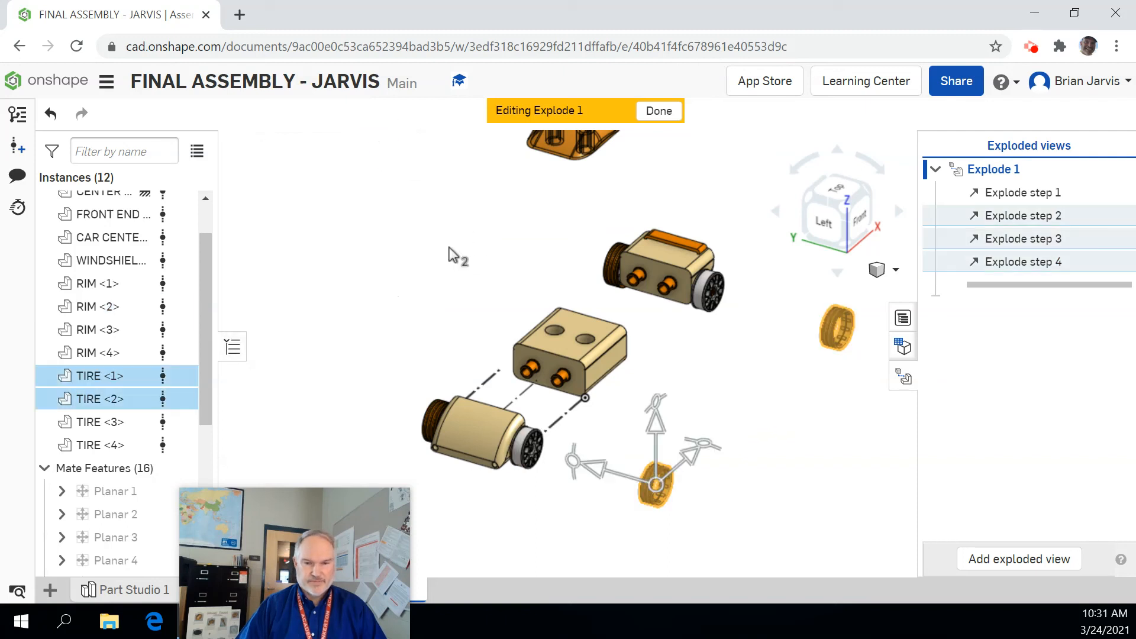
Explode RIM <2> and RIM <1> outward toward their exploded tires by about 1.35 in, keeping the explode lines
left_click(529, 465)
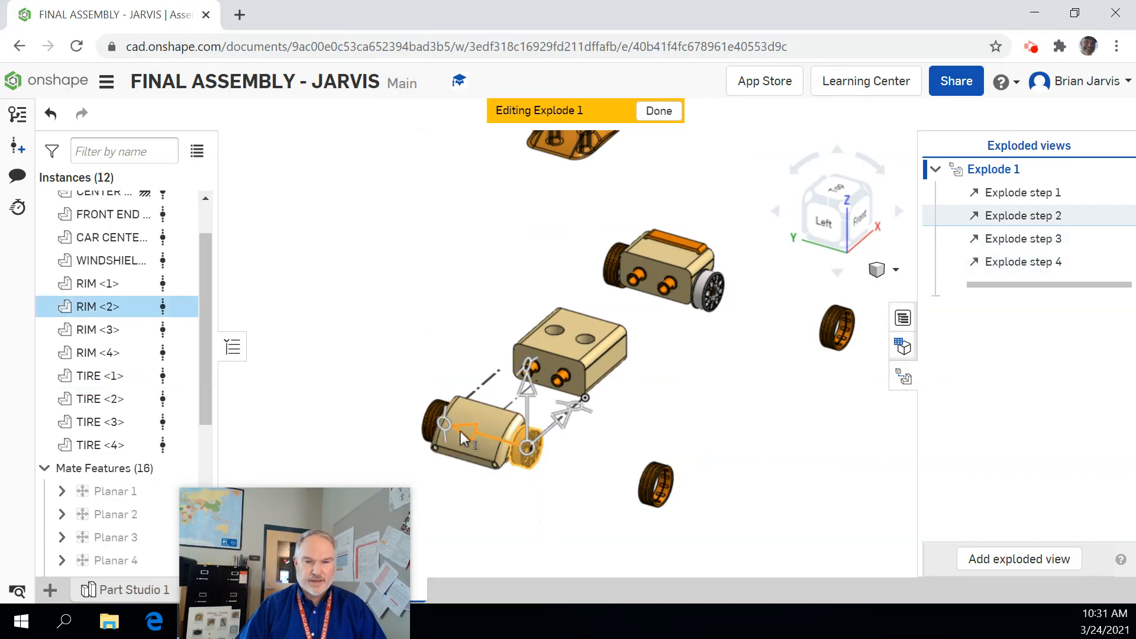
left_click_drag(474, 428, 522, 436)
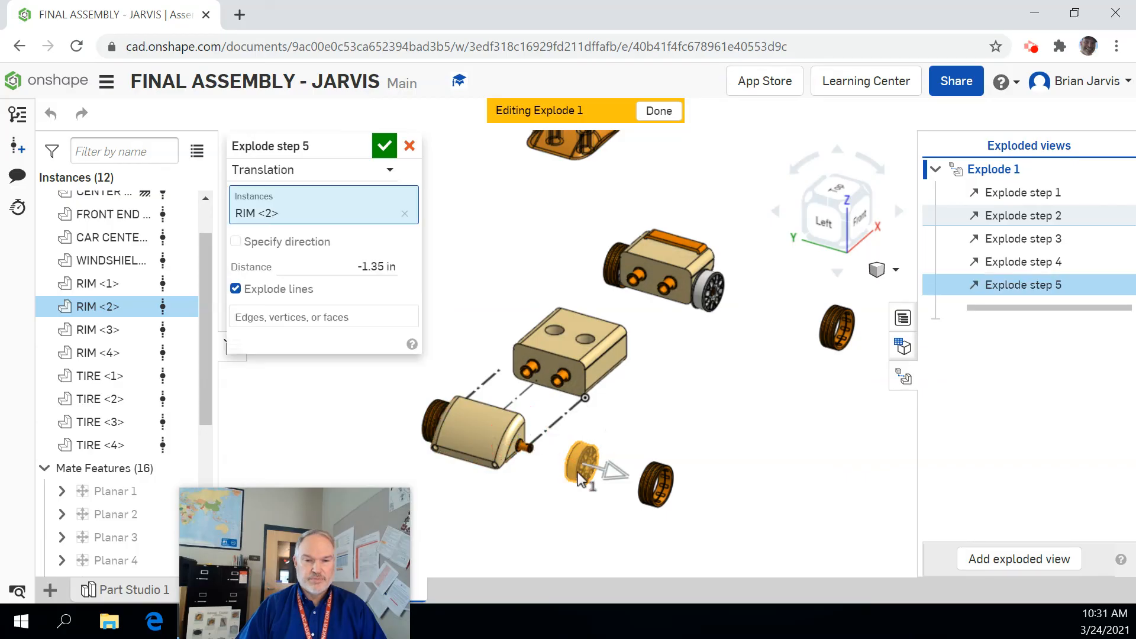
left_click(711, 320)
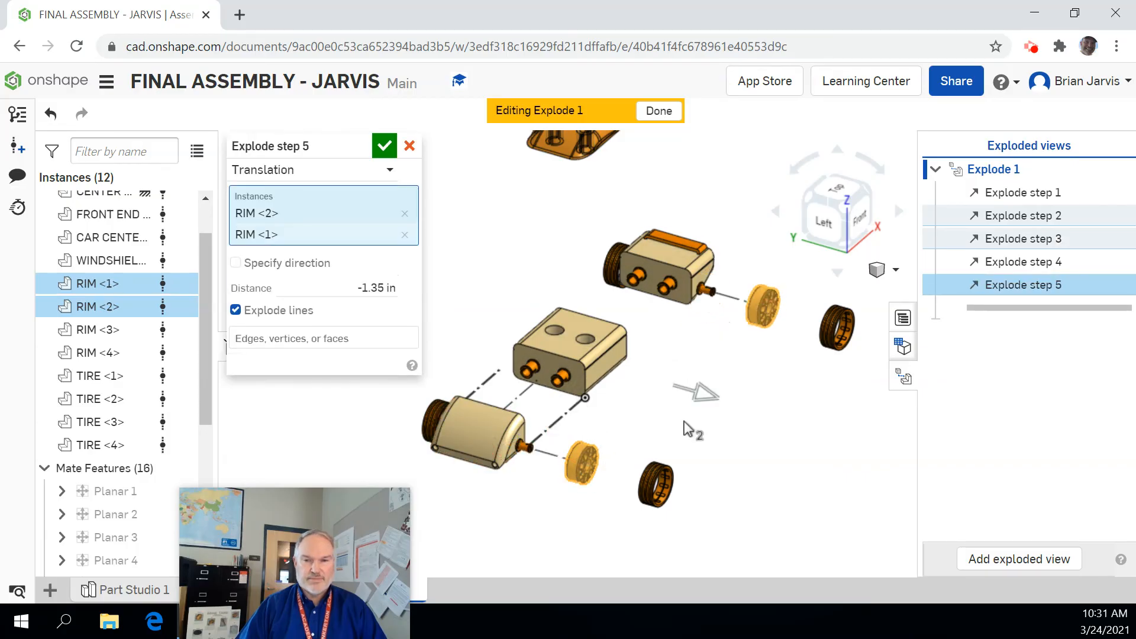
left_click(385, 146)
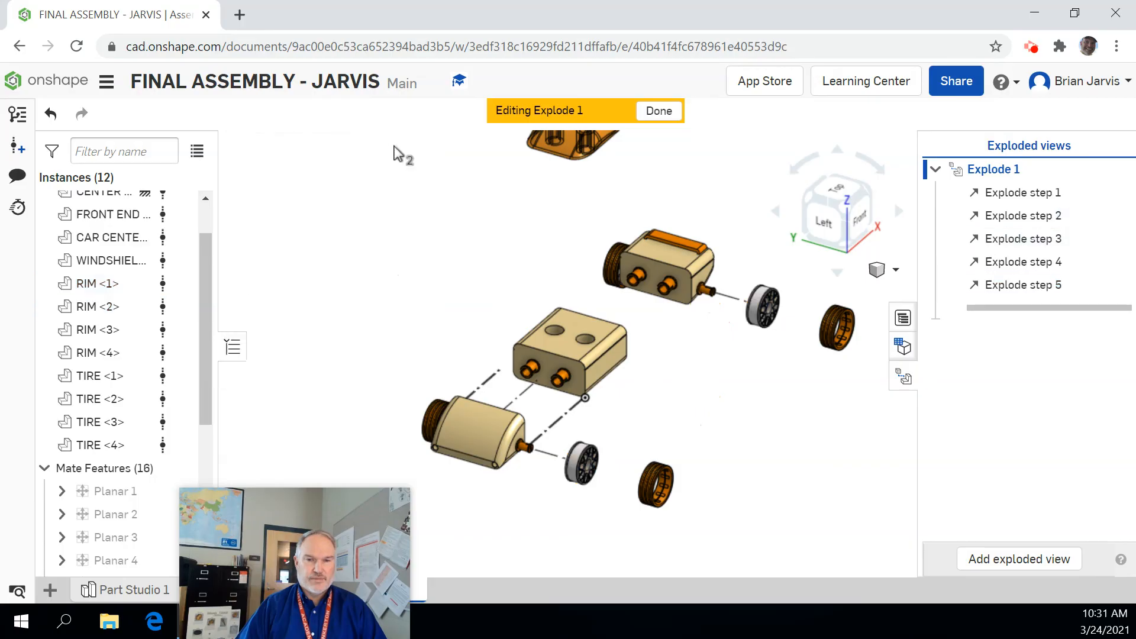
scroll(561, 248, "down", 2)
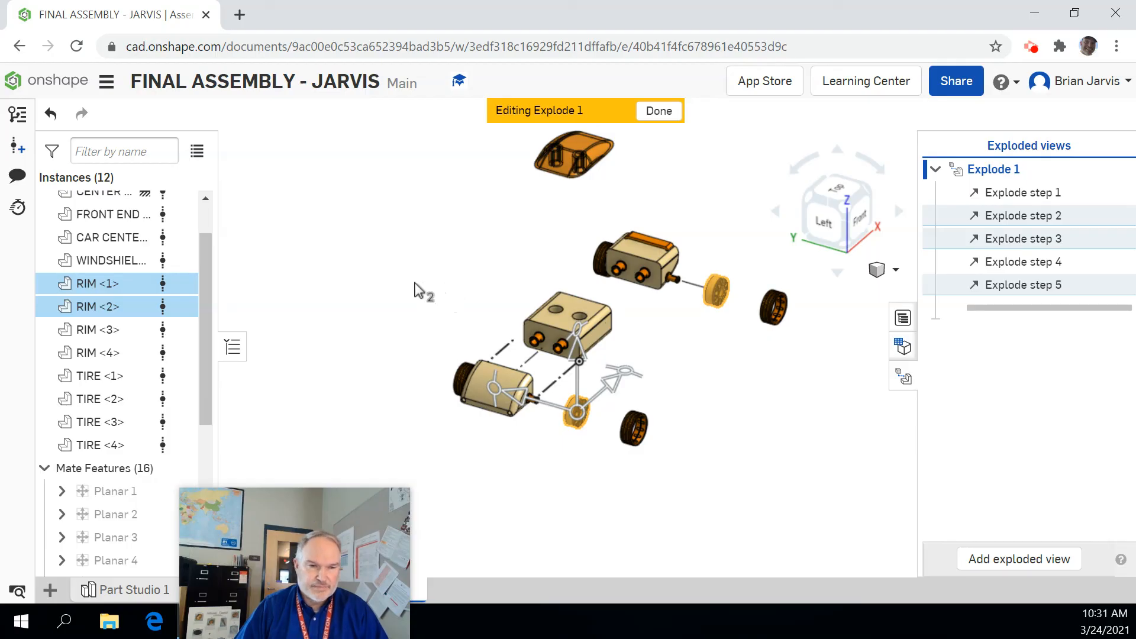
left_click(453, 374)
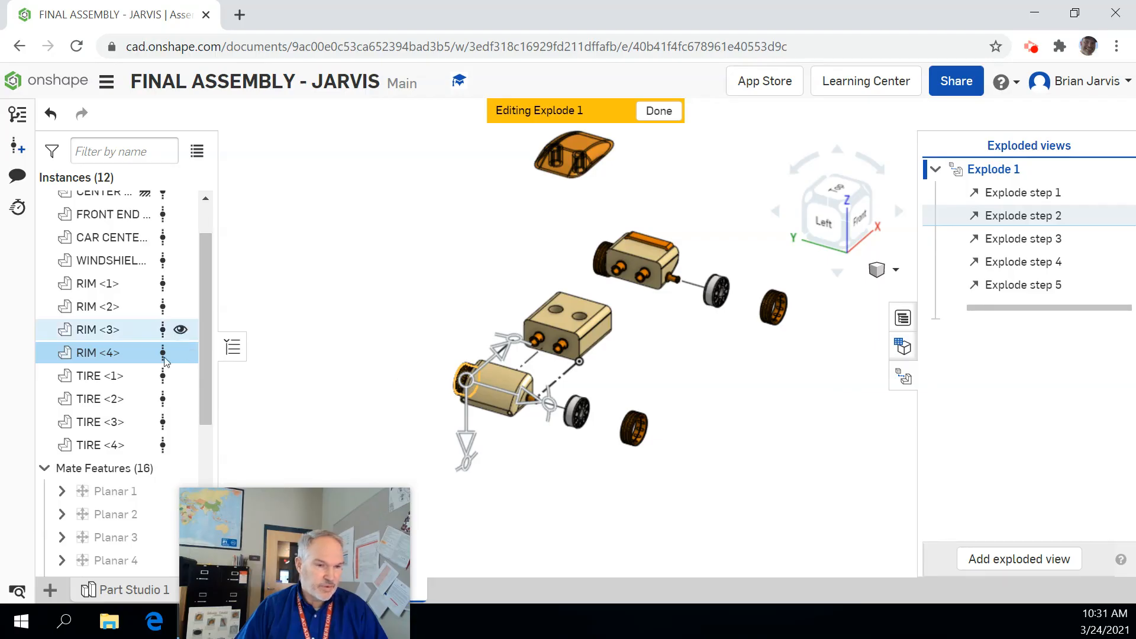
left_click(106, 376)
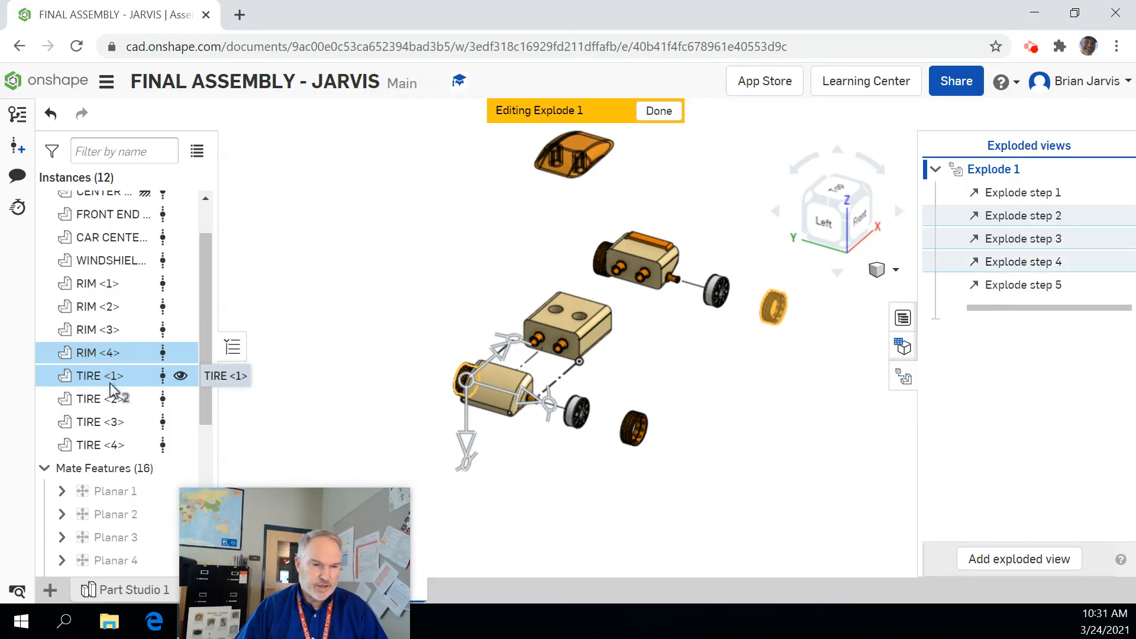
left_click(112, 398)
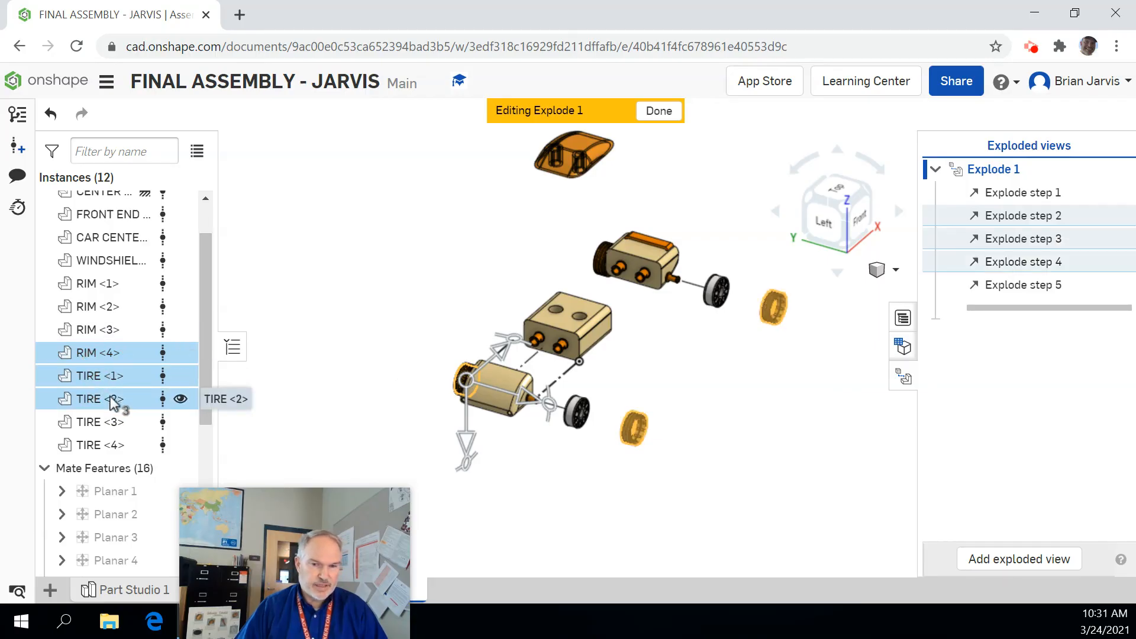
left_click(115, 357)
left_click(114, 381)
left_click(124, 407)
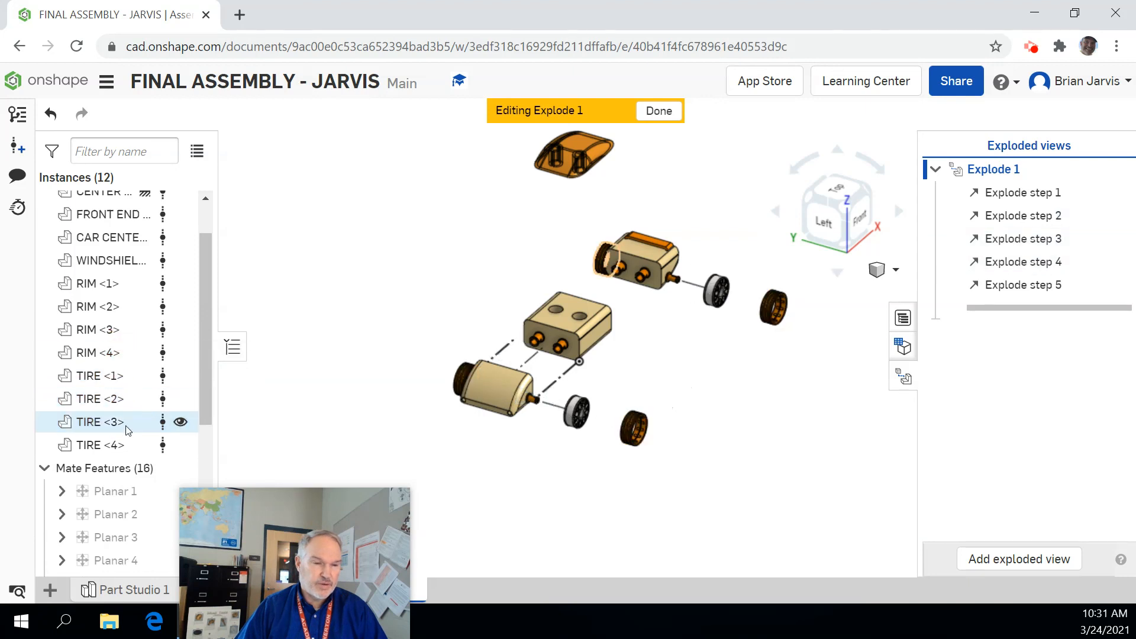
Explode TIRE <3> and TIRE <4> outward along their axles on the opposite side of the car, keeping the explode lines
left_click(129, 430)
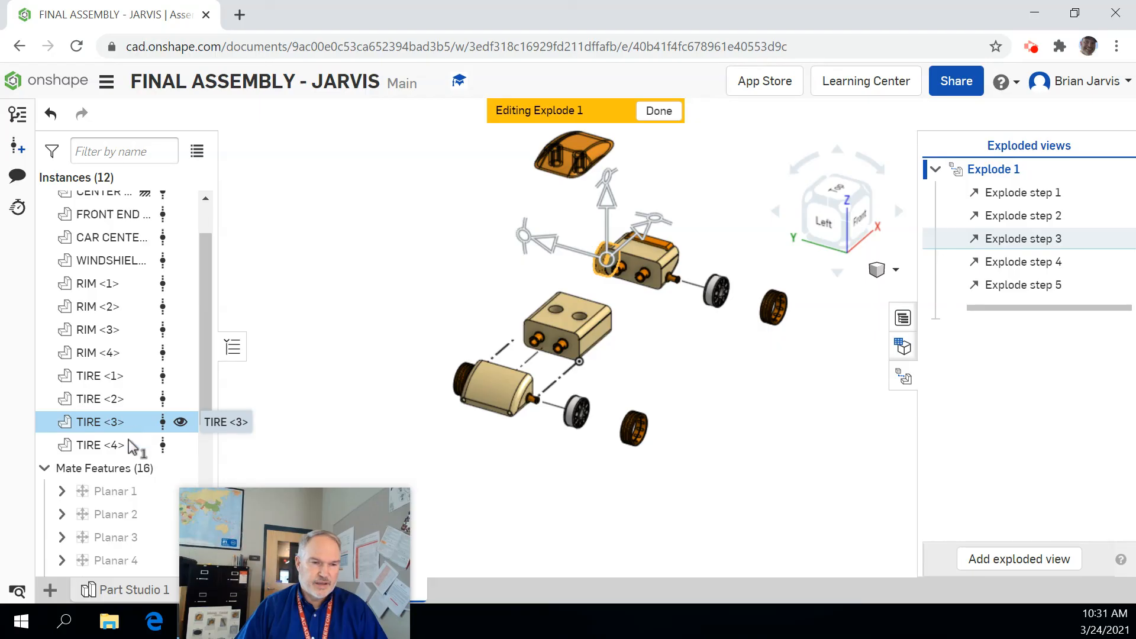
left_click(131, 448)
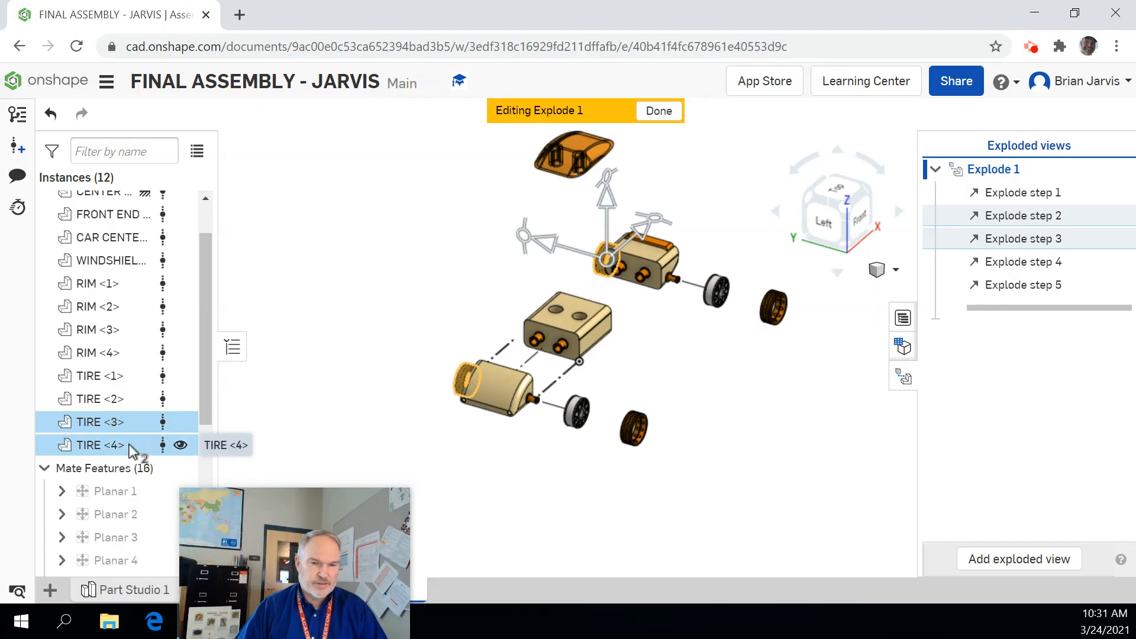
left_click_drag(550, 247, 447, 234)
left_click(382, 145)
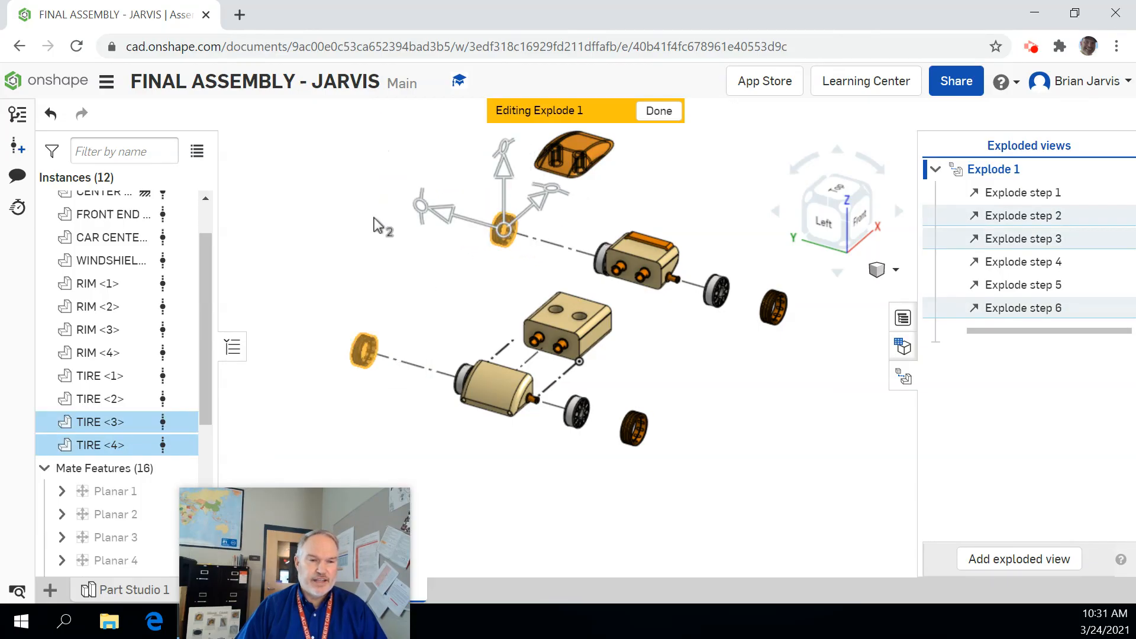
Explode RIM <3> and RIM <4> outward toward their exploded tires by about 1.6 in, with explode lines turned off
left_click(597, 271)
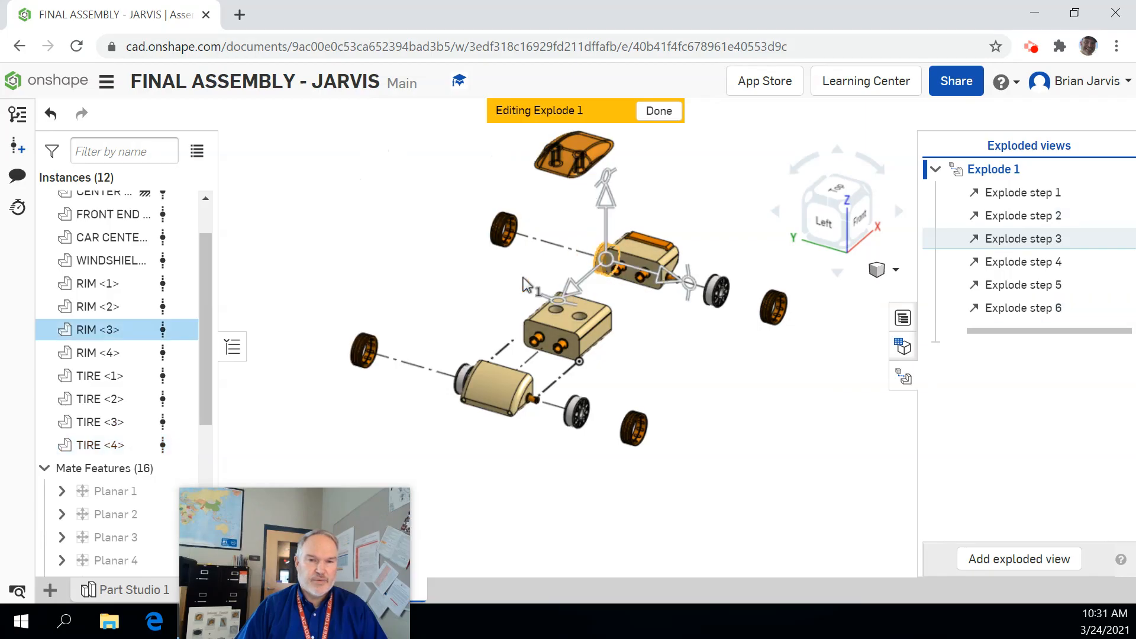
left_click(465, 380)
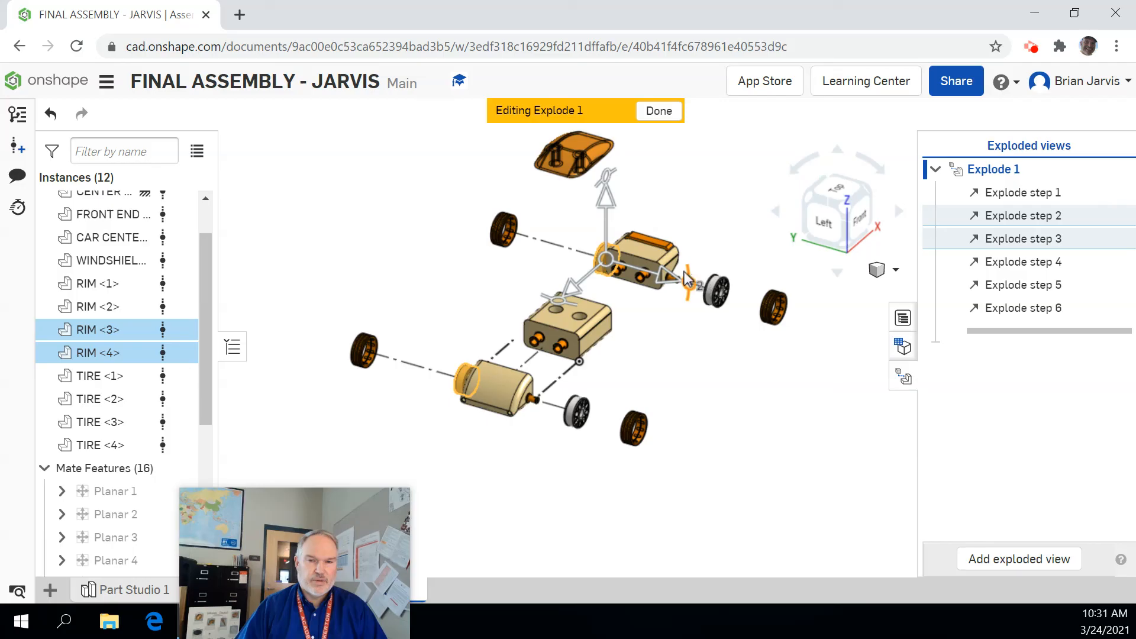
left_click_drag(673, 284, 619, 260)
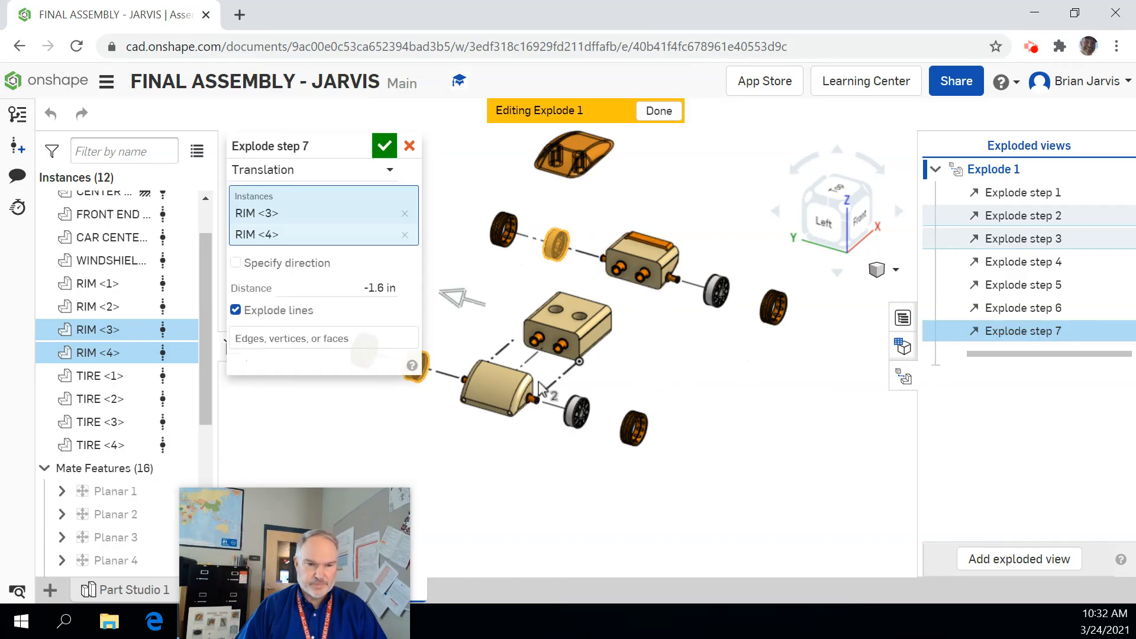
left_click(236, 310)
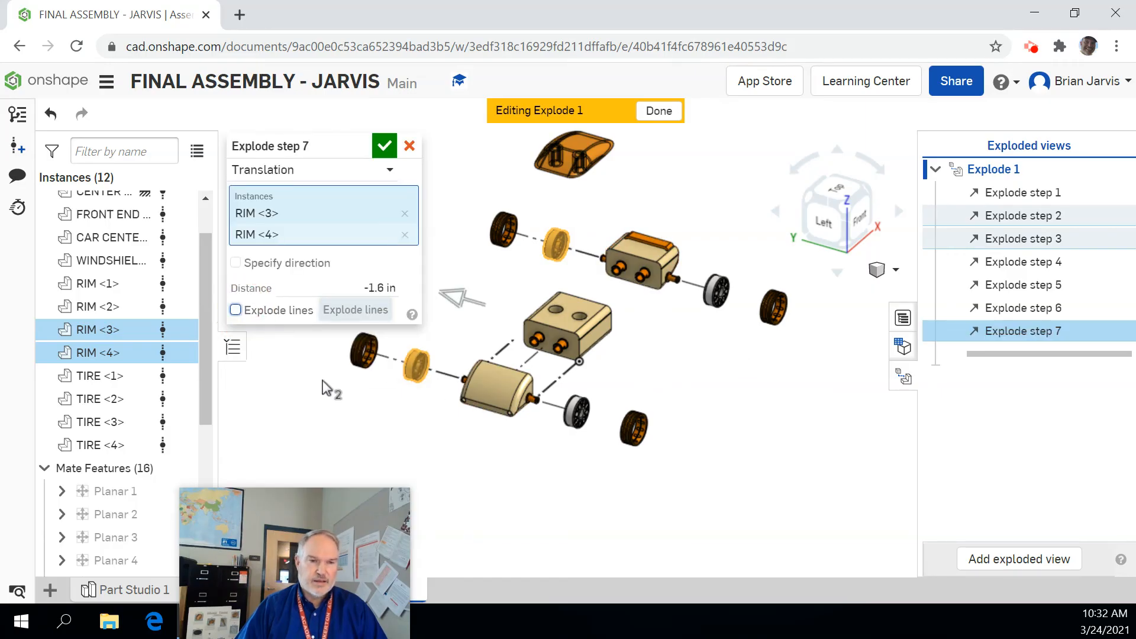
left_click(391, 145)
left_click(746, 427)
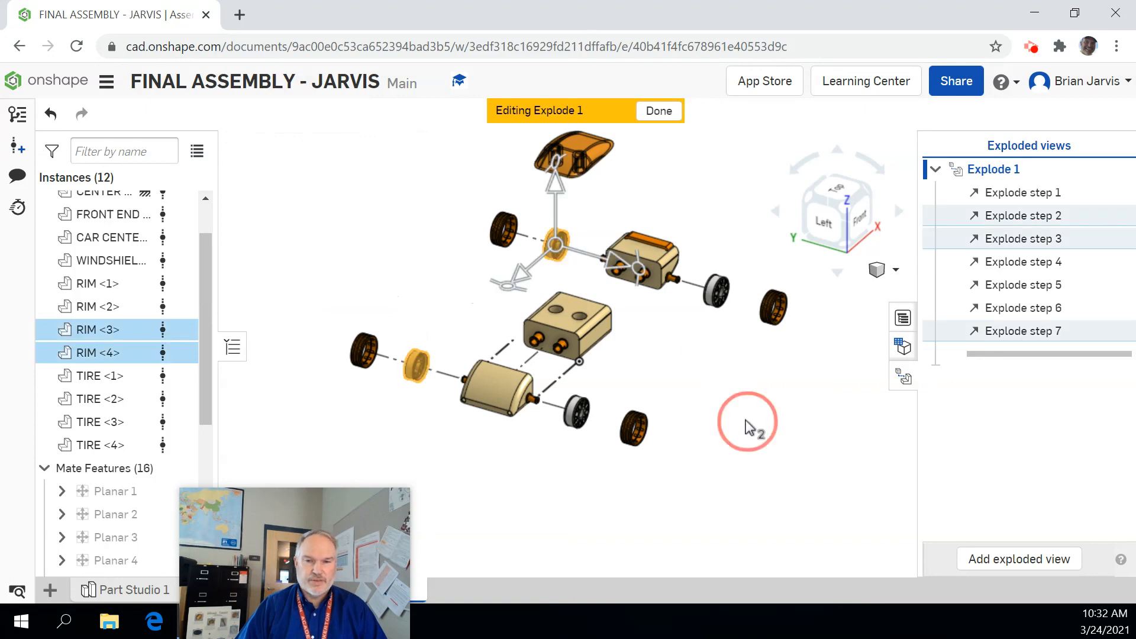
Finish editing Explode 1 and activate it again to check the whole exploded car
left_click(661, 114)
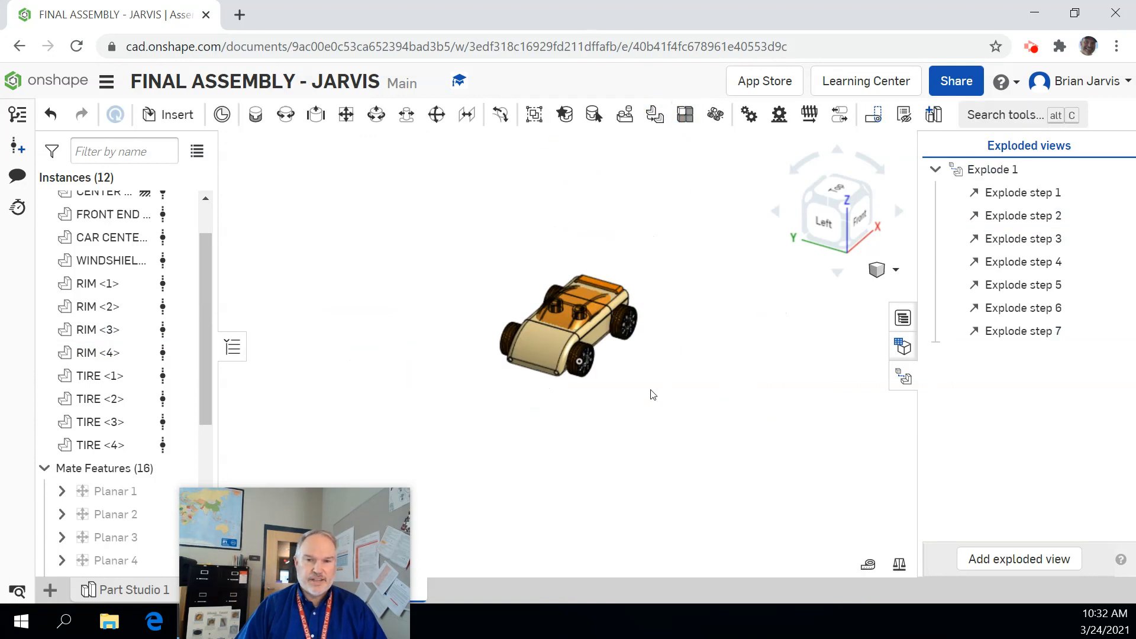
right_click(977, 171)
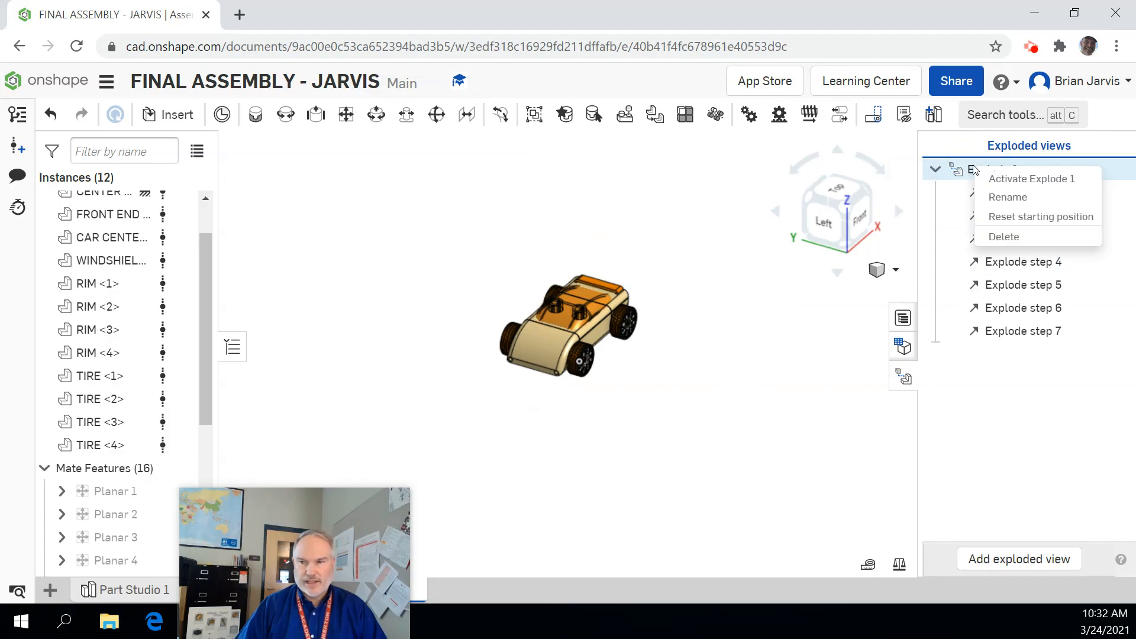
left_click(1016, 181)
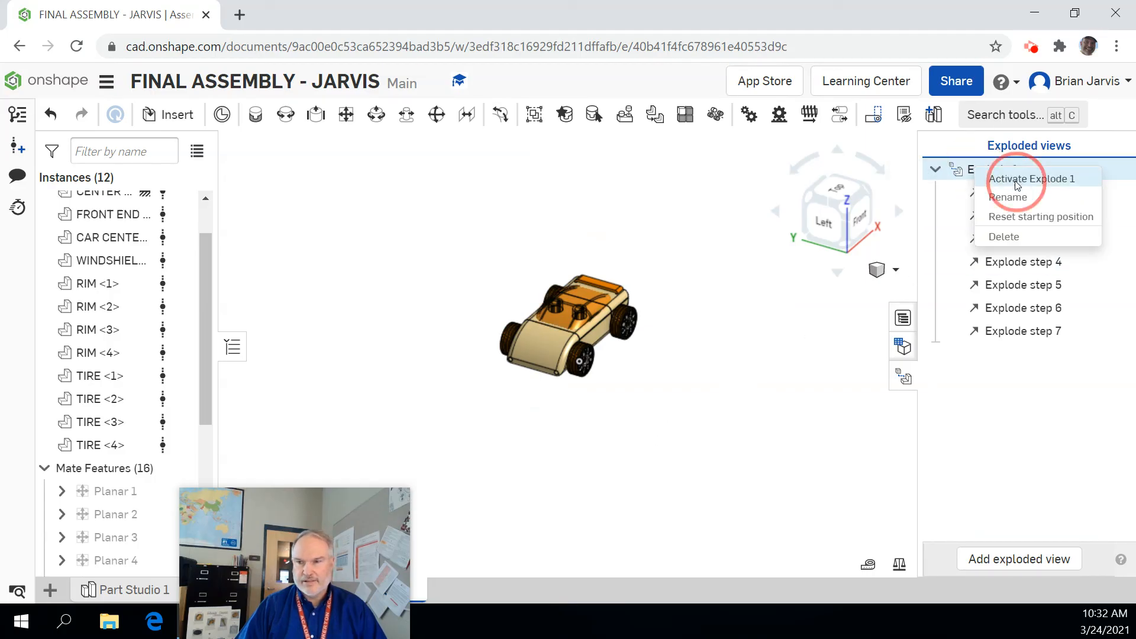
middle_click_drag(728, 249, 765, 160)
scroll(722, 219, "up", 2)
scroll(696, 231, "down", 1)
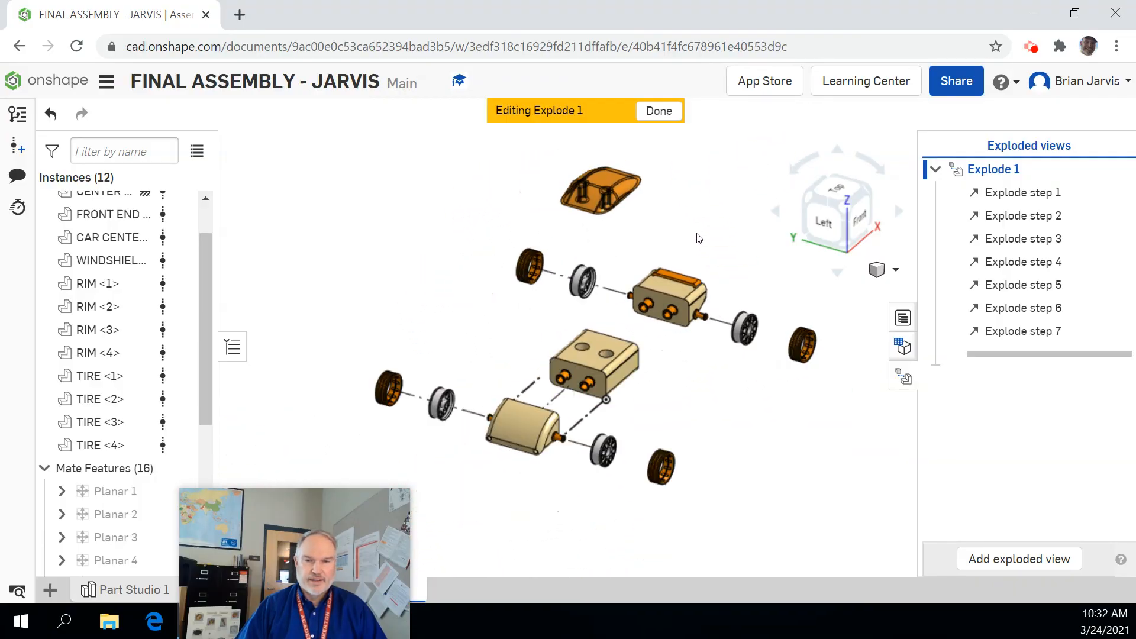
middle_click_drag(720, 243, 666, 221)
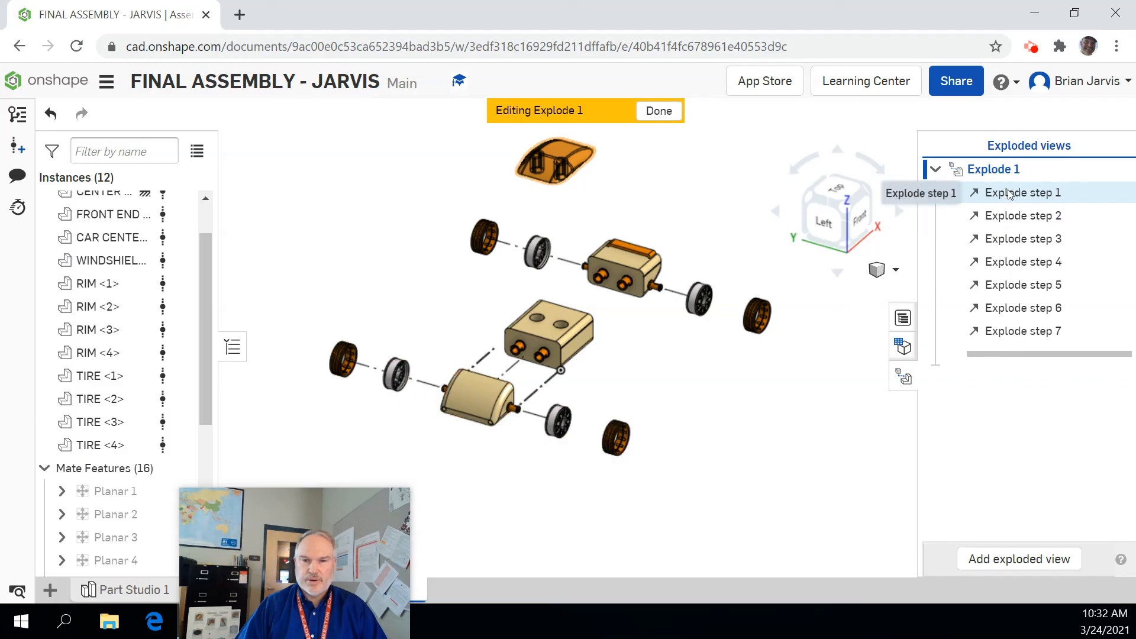
Turn off the explode lines of Explode step 2, which moves the FRONT END with its rims and tires
double_click(1023, 216)
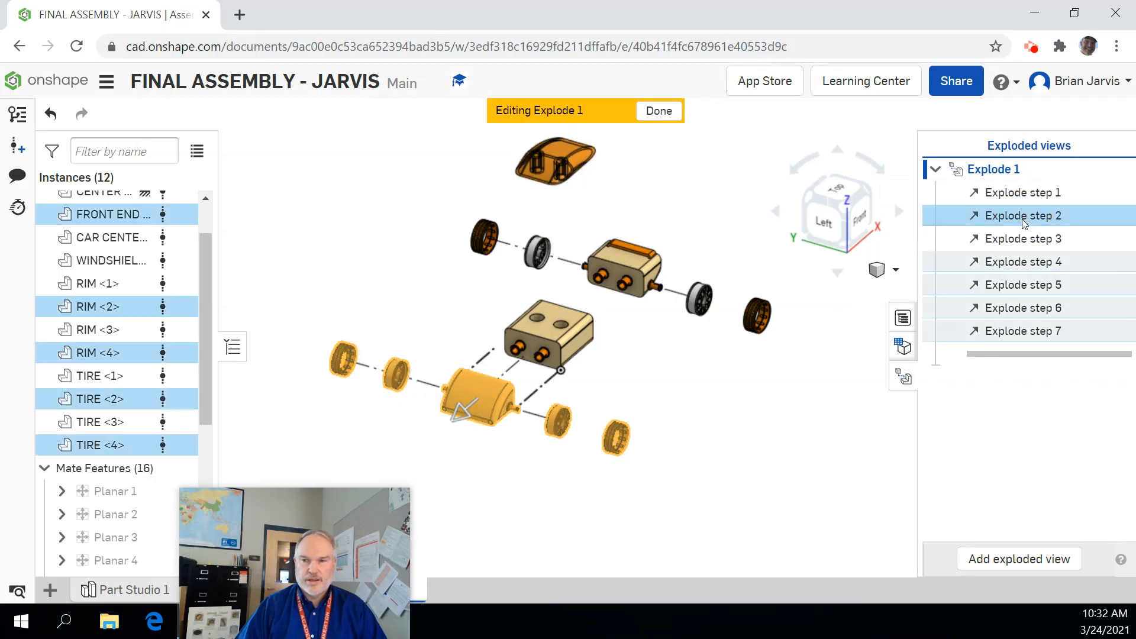
left_click(236, 341)
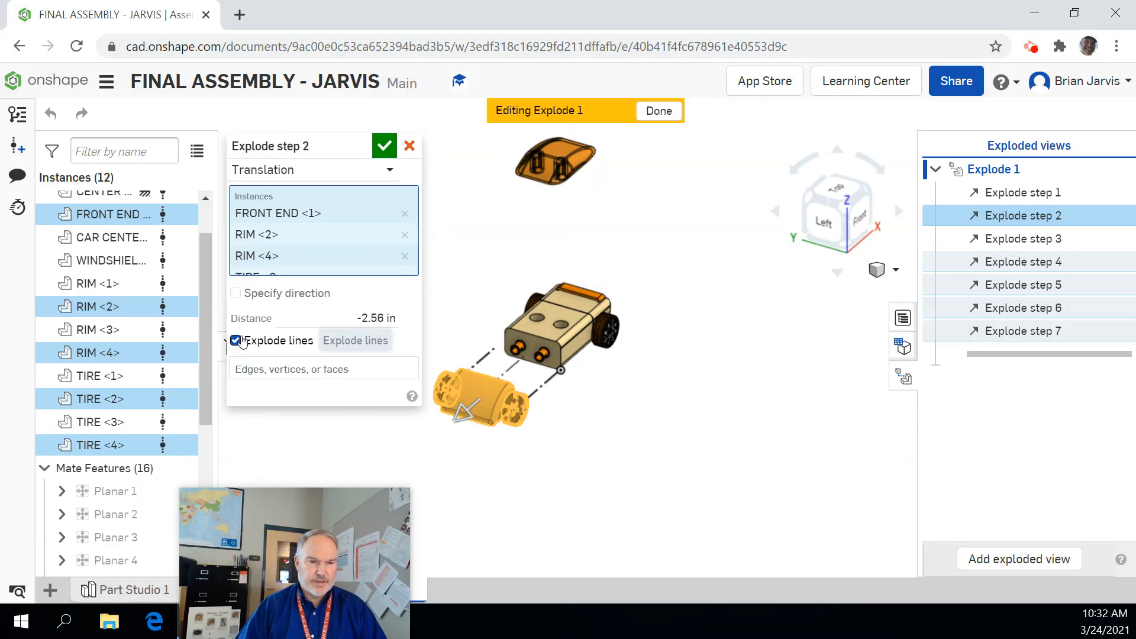
left_click(383, 145)
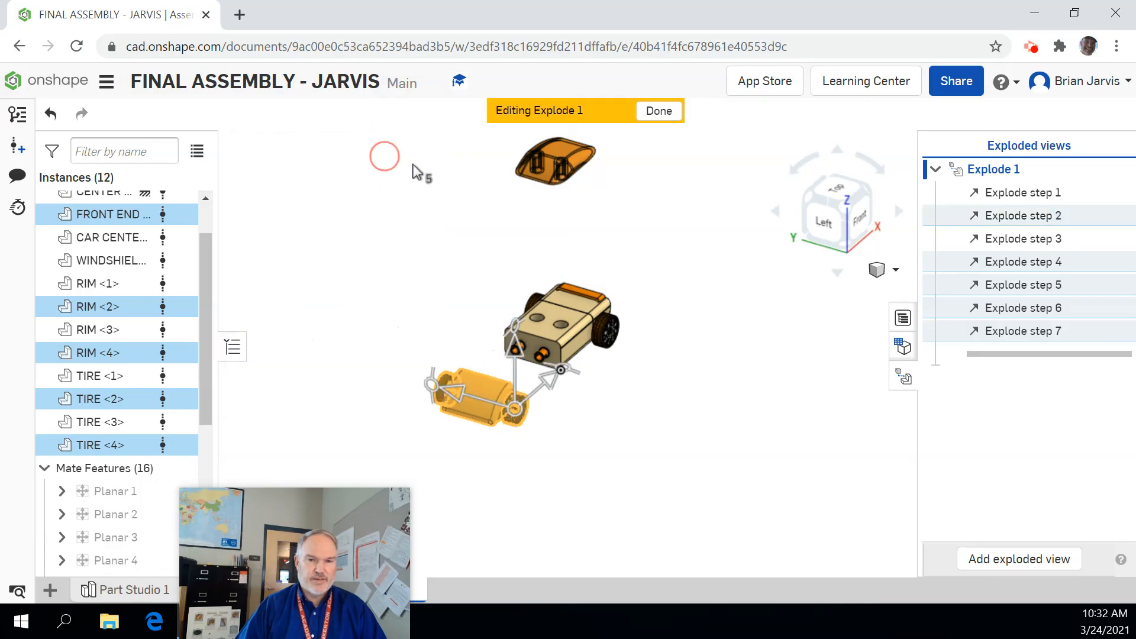
left_click(767, 442)
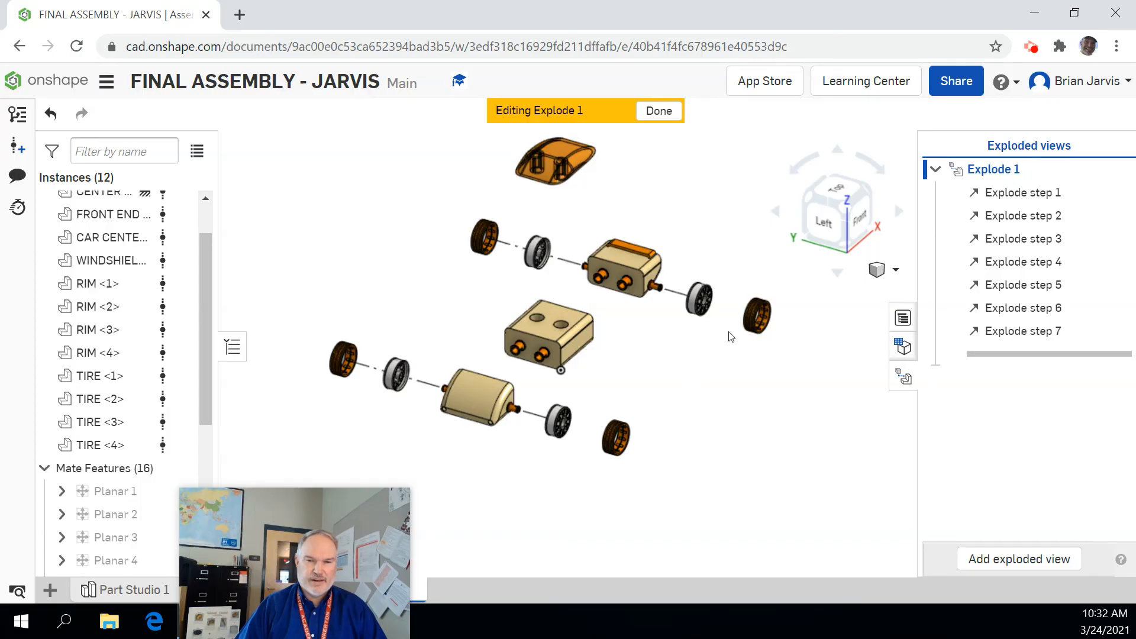
Turn on the explode lines of Explode step 4, which moves TIRE <1> and TIRE <2>
double_click(1026, 262)
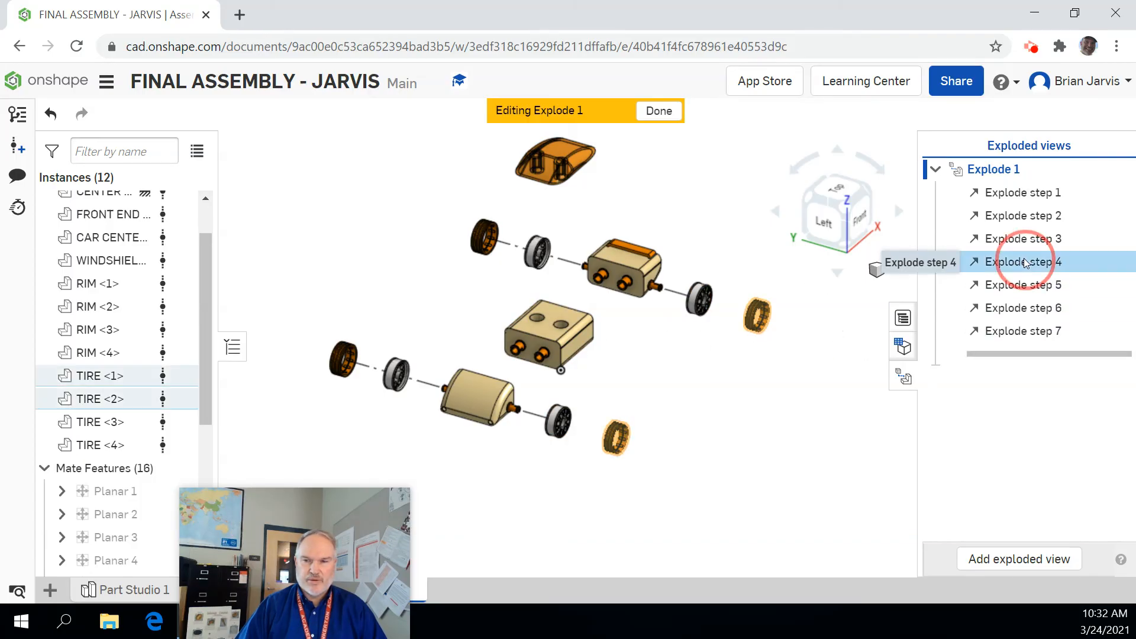
left_click(236, 310)
left_click(393, 152)
left_click(770, 435)
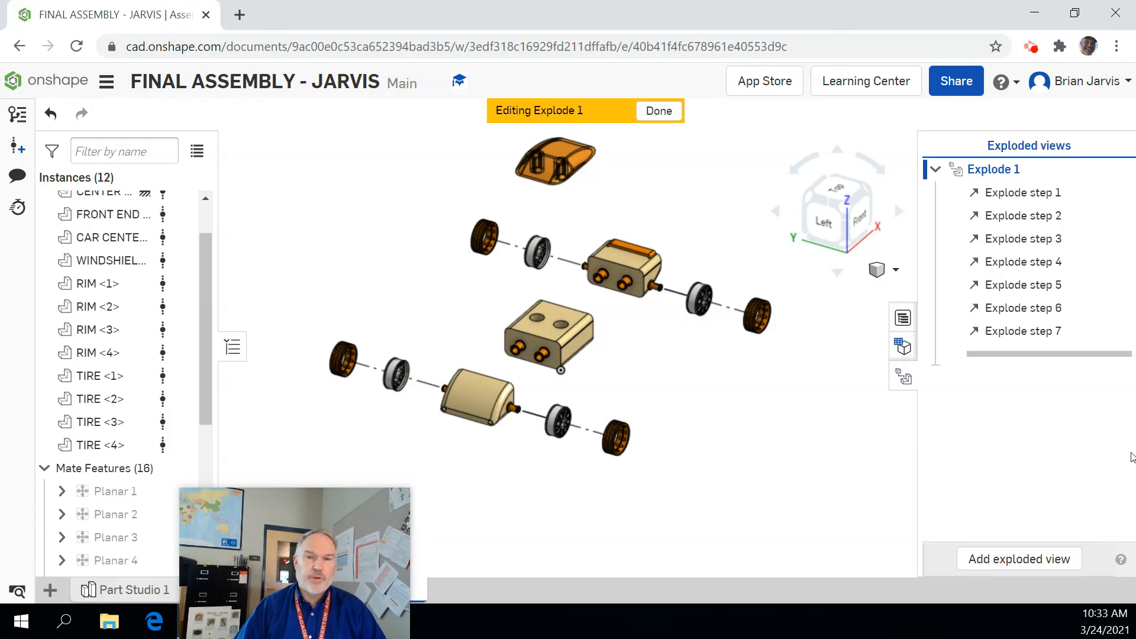
Finish editing Explode 1, hide the exploded views and bill of materials, and show the assembled car enlarged
left_click(658, 112)
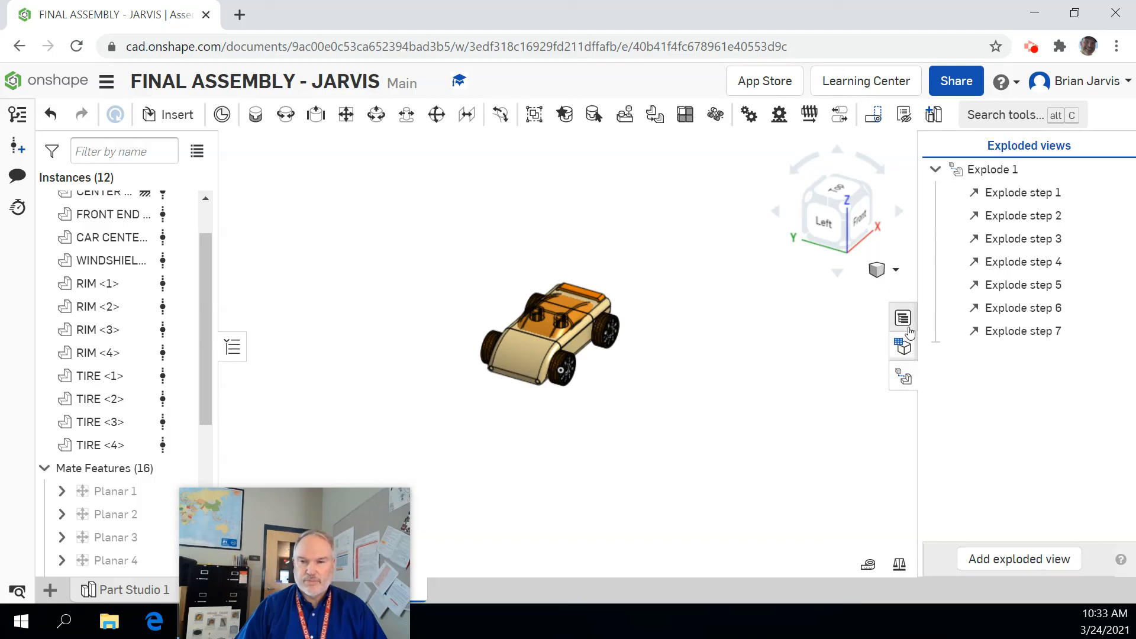
left_click(904, 321)
left_click(904, 319)
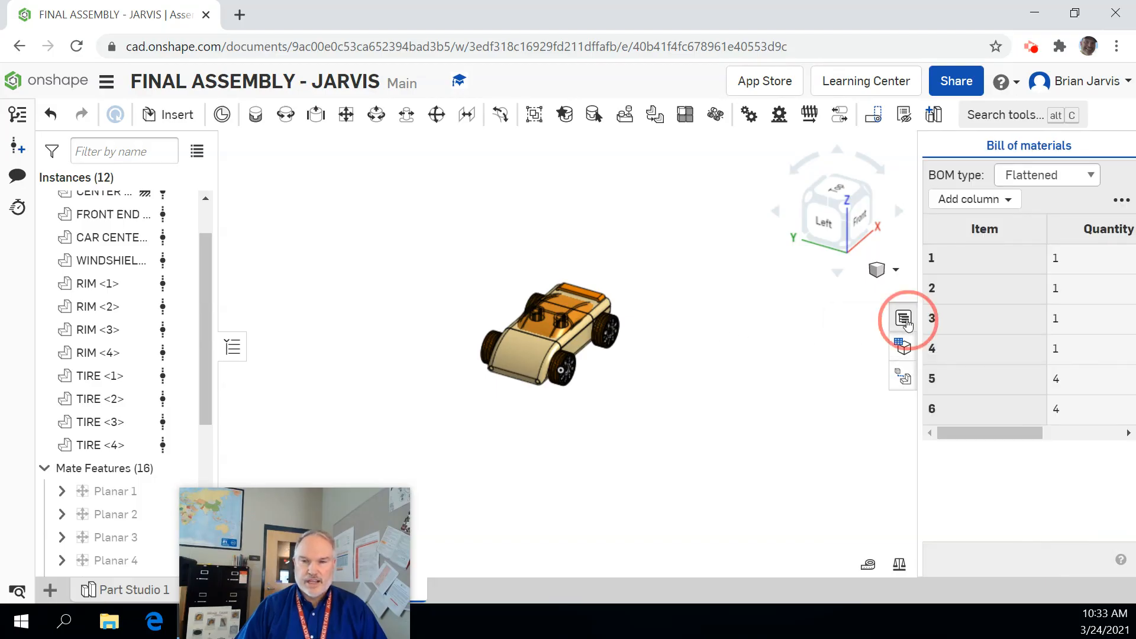
scroll(767, 345, "up", 5)
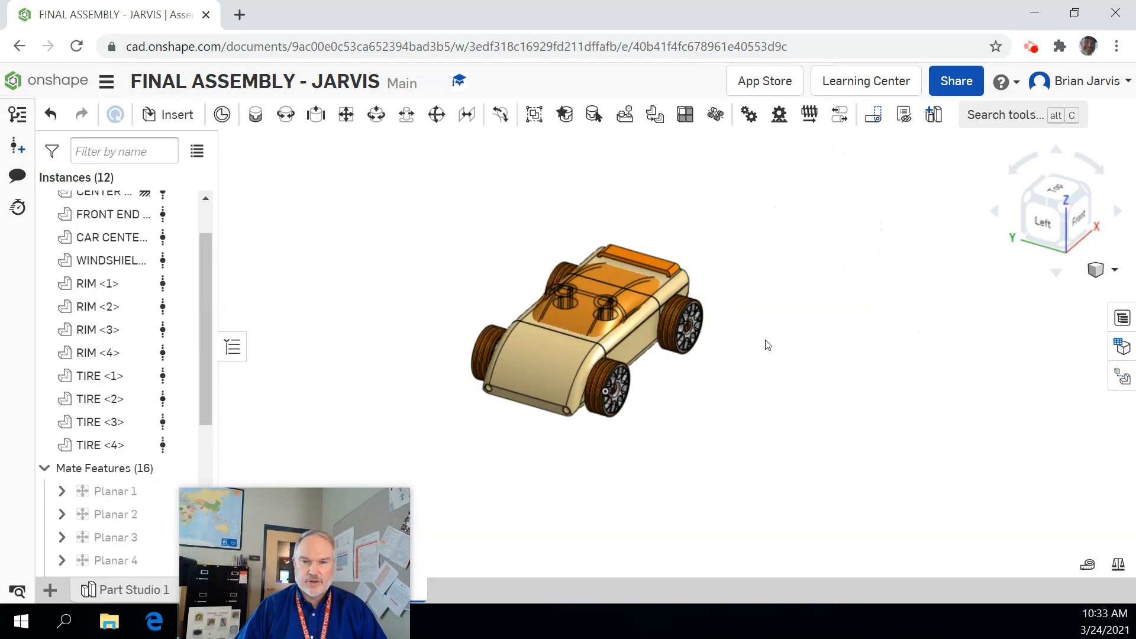
scroll(768, 273, "up", 3)
middle_click_drag(795, 272, 898, 280)
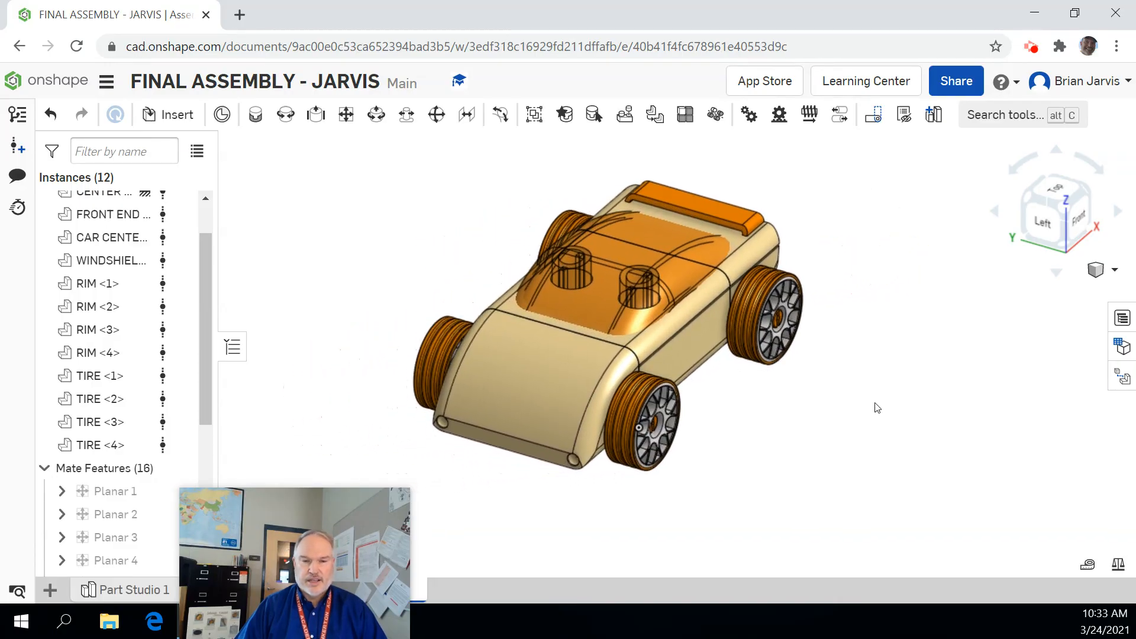